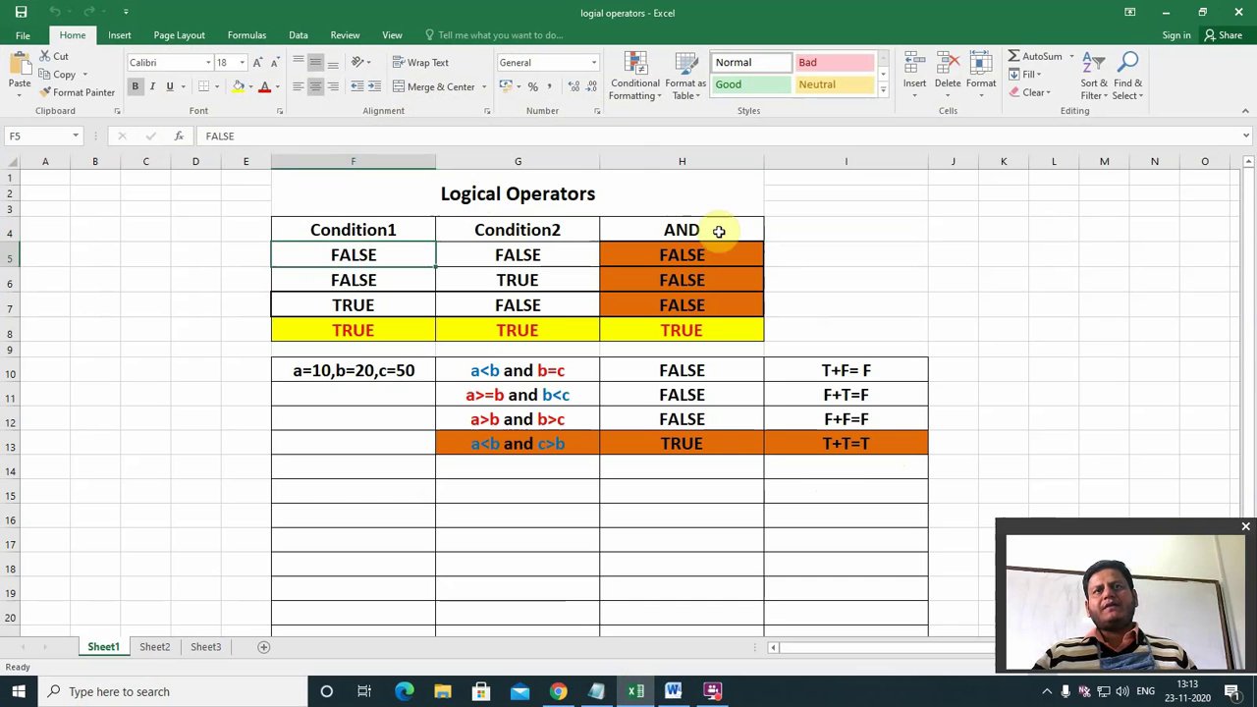
Review the AND truth table row by row, comparing Condition1 and Condition2 with the AND result in F4:H8
{"action": "left_click", "coordinate": [707, 235]}
{"action": "left_click", "coordinate": [389, 234]}
{"action": "left_click", "coordinate": [564, 232]}
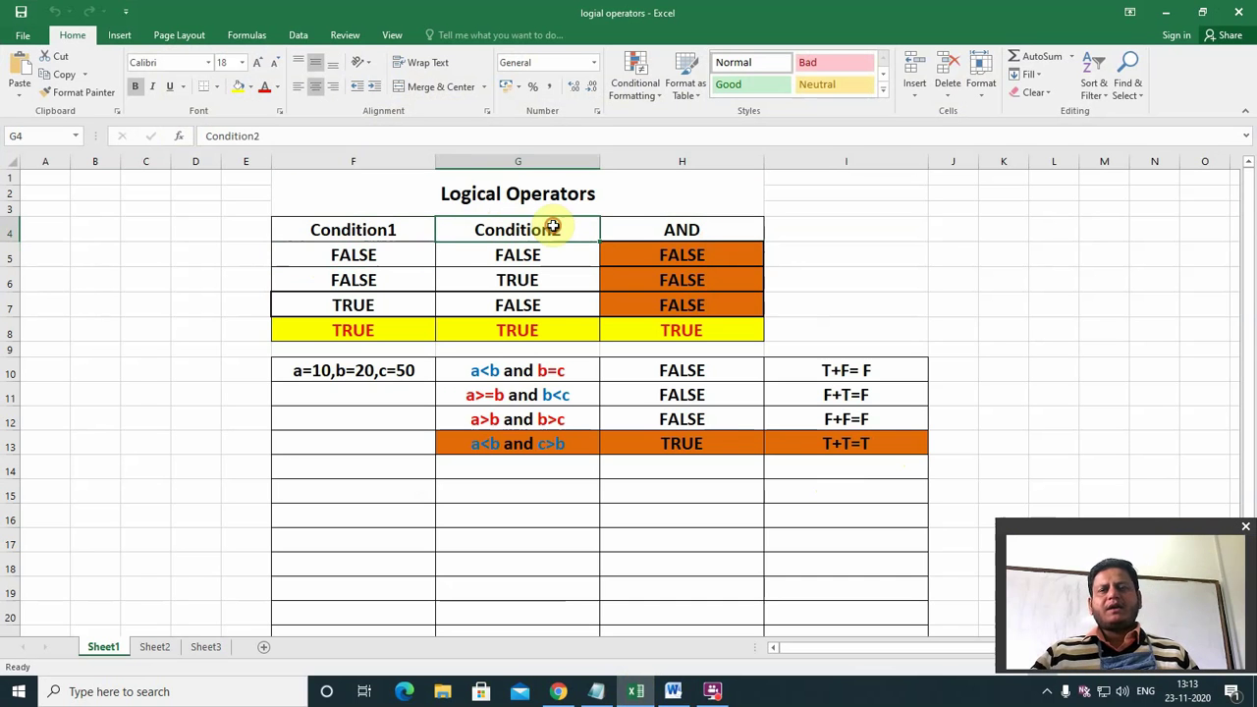
{"action": "left_click", "coordinate": [379, 253]}
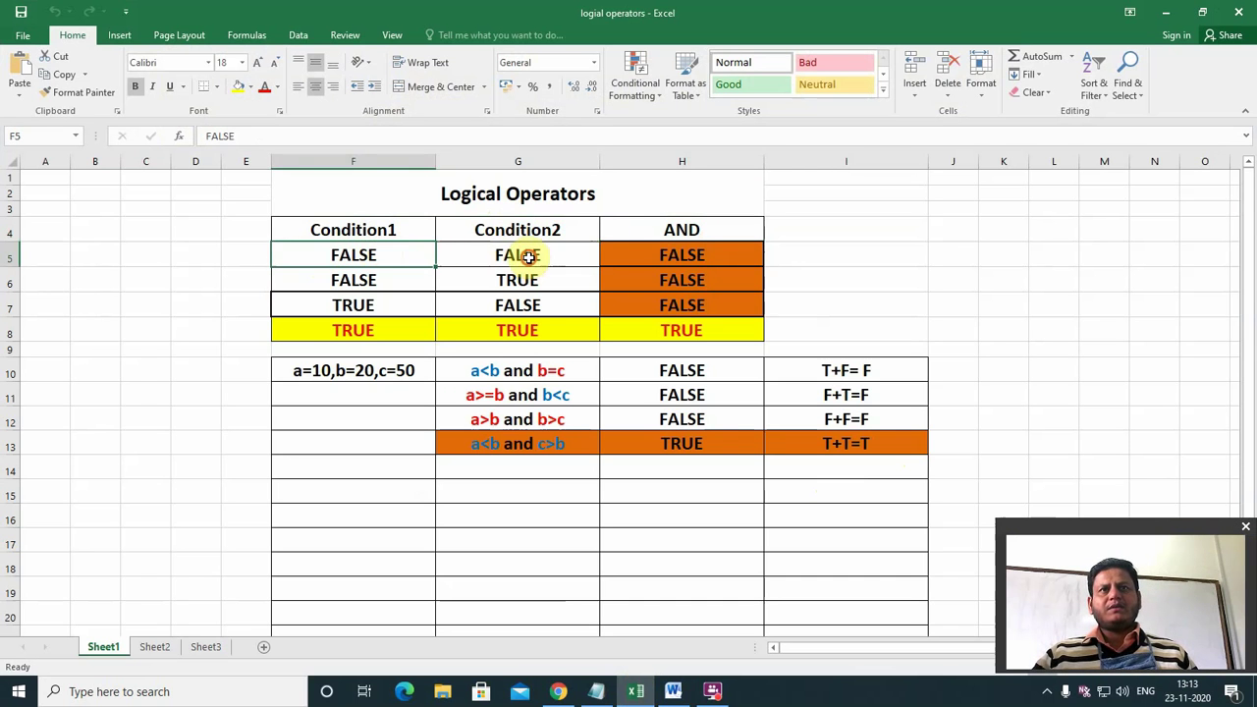
{"action": "left_click", "coordinate": [531, 256]}
{"action": "left_click", "coordinate": [688, 253]}
{"action": "left_click", "coordinate": [394, 274]}
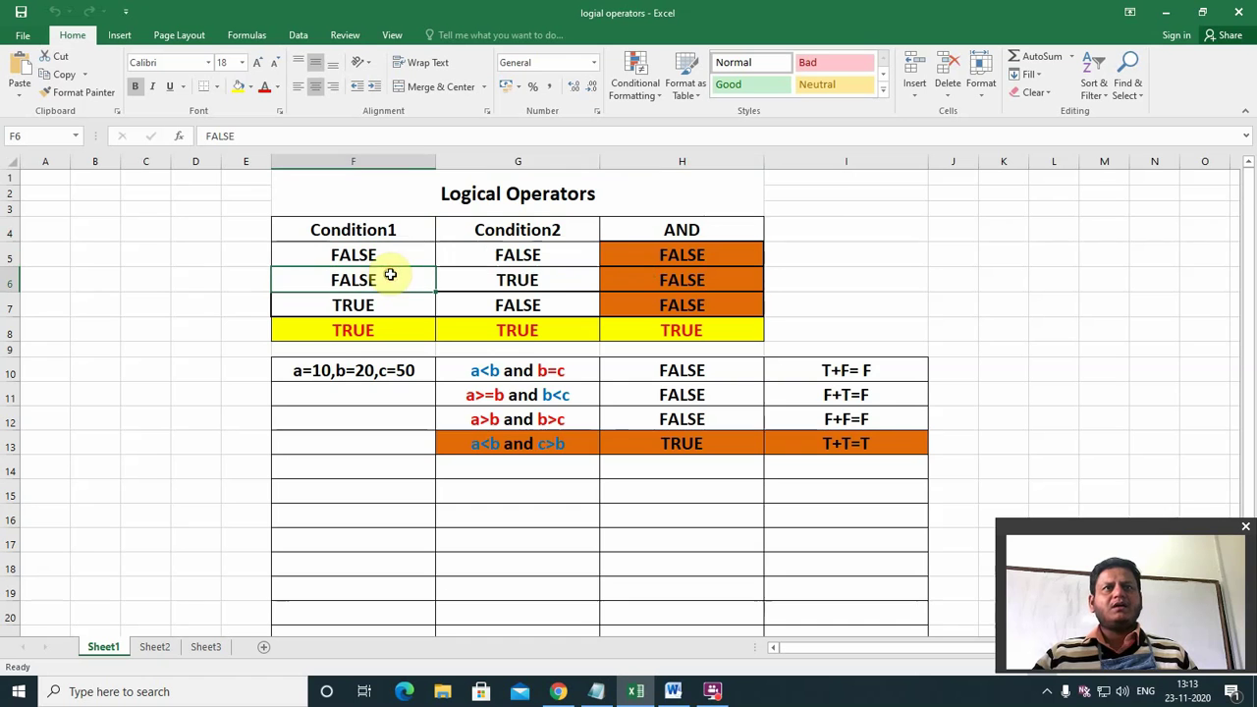
{"action": "left_click", "coordinate": [521, 279]}
{"action": "left_click", "coordinate": [678, 283]}
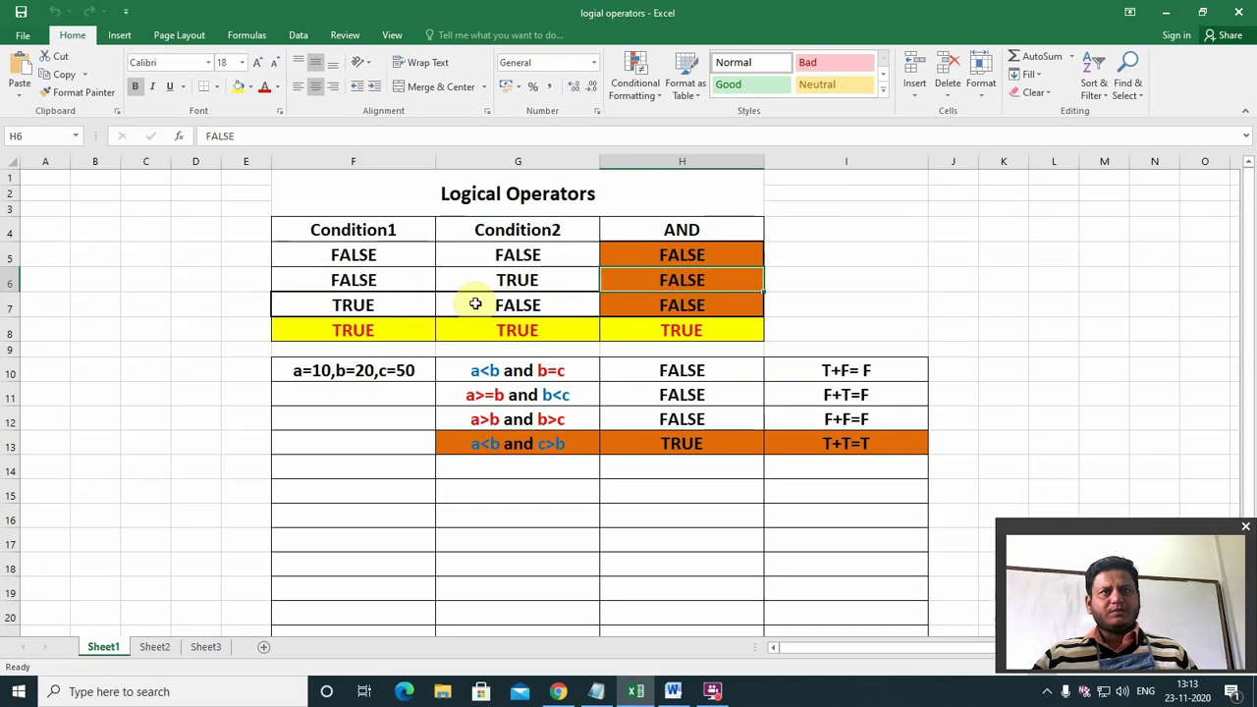
{"action": "left_click", "coordinate": [383, 300]}
{"action": "left_click", "coordinate": [513, 307]}
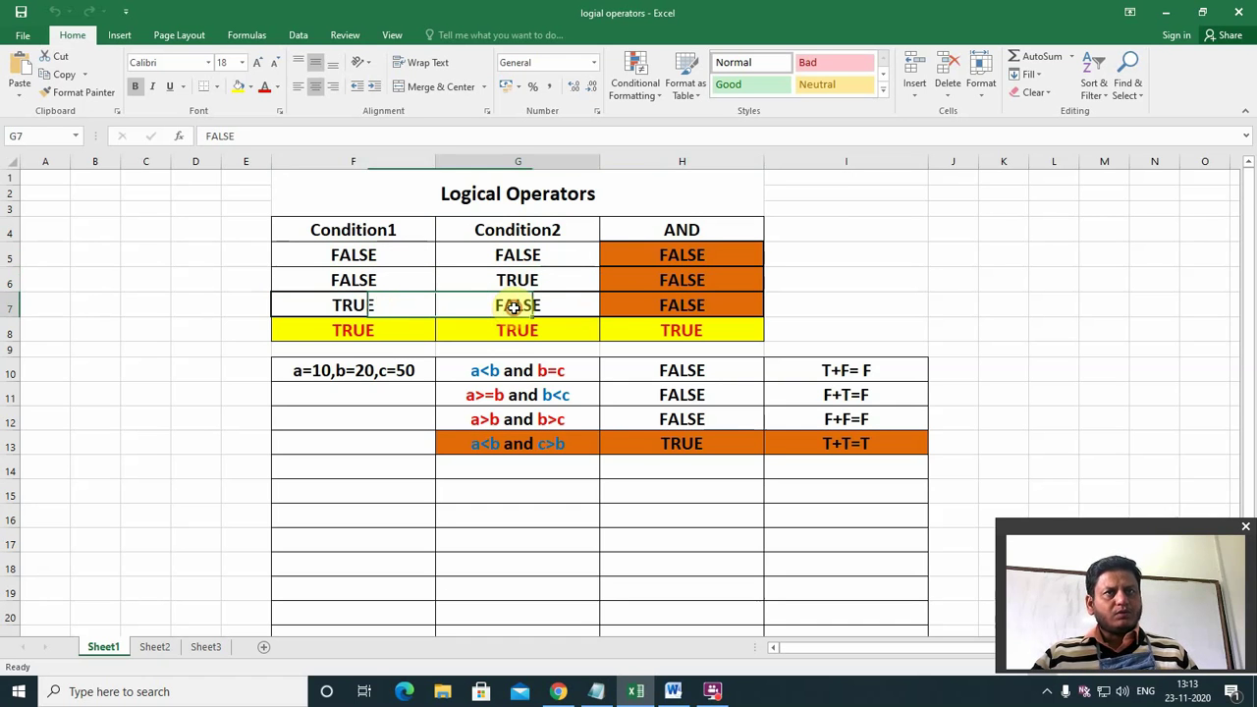
{"action": "left_click", "coordinate": [650, 298]}
{"action": "left_click", "coordinate": [368, 324]}
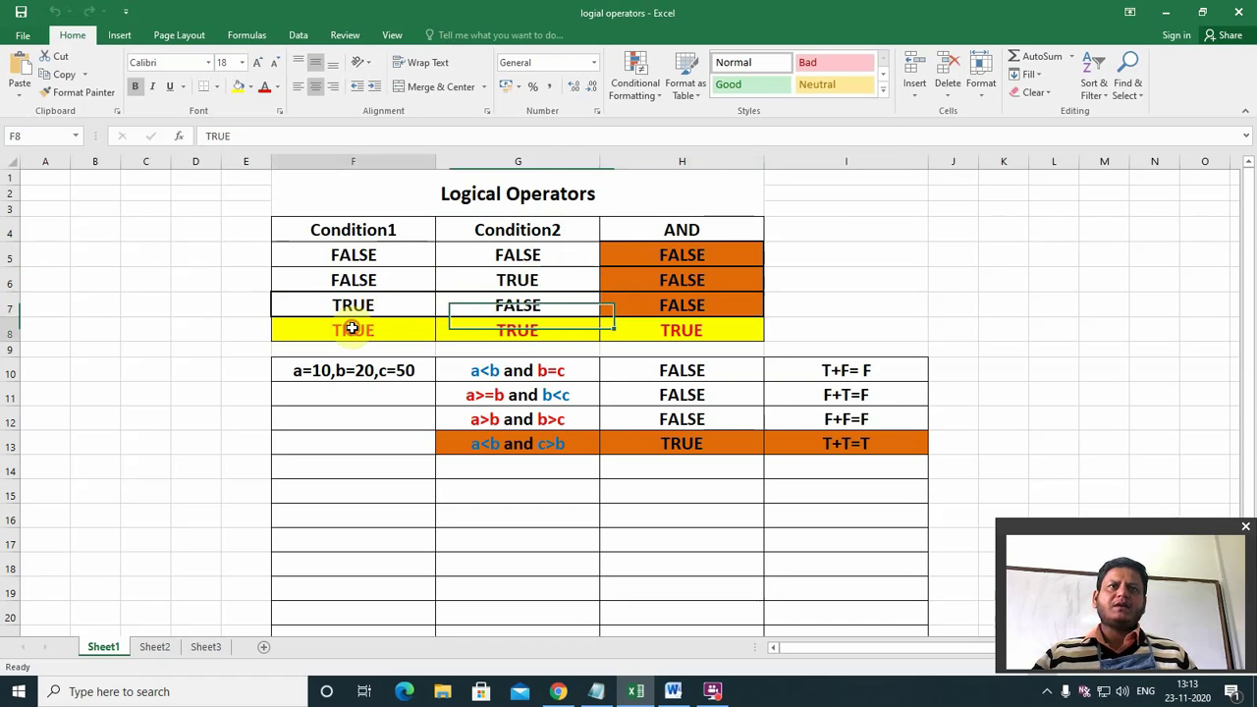
{"action": "left_click", "coordinate": [519, 328]}
{"action": "left_click", "coordinate": [650, 330]}
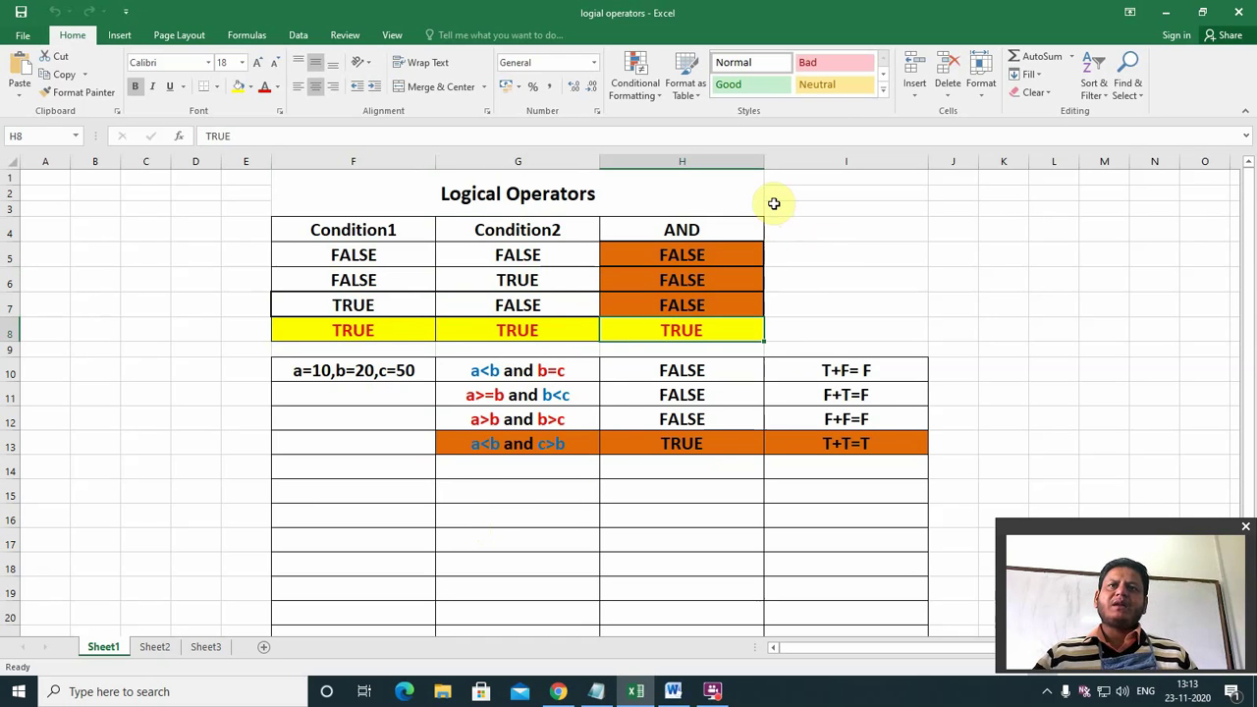
Fill the AND column H4:H8 across into I4:I8 to add another formatted column to the truth table
{"action": "left_click_drag", "start_coordinate": [775, 225], "coordinate": [888, 315]}
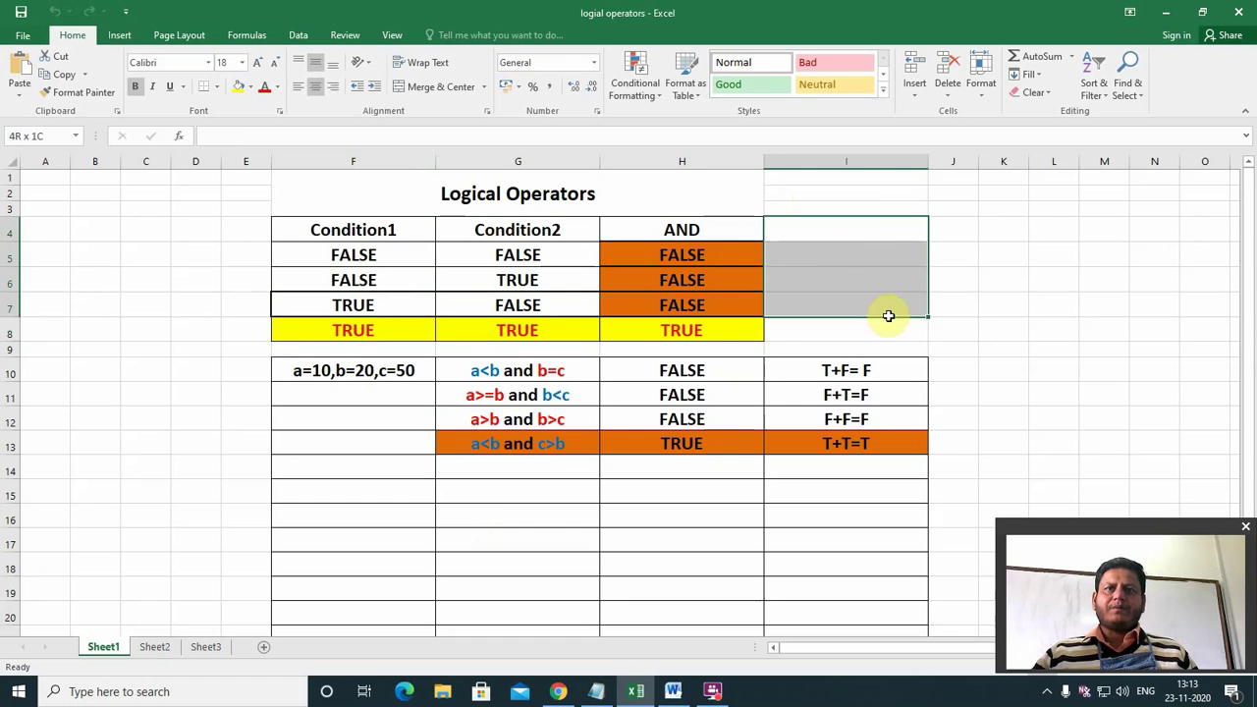
{"action": "left_click", "coordinate": [646, 230]}
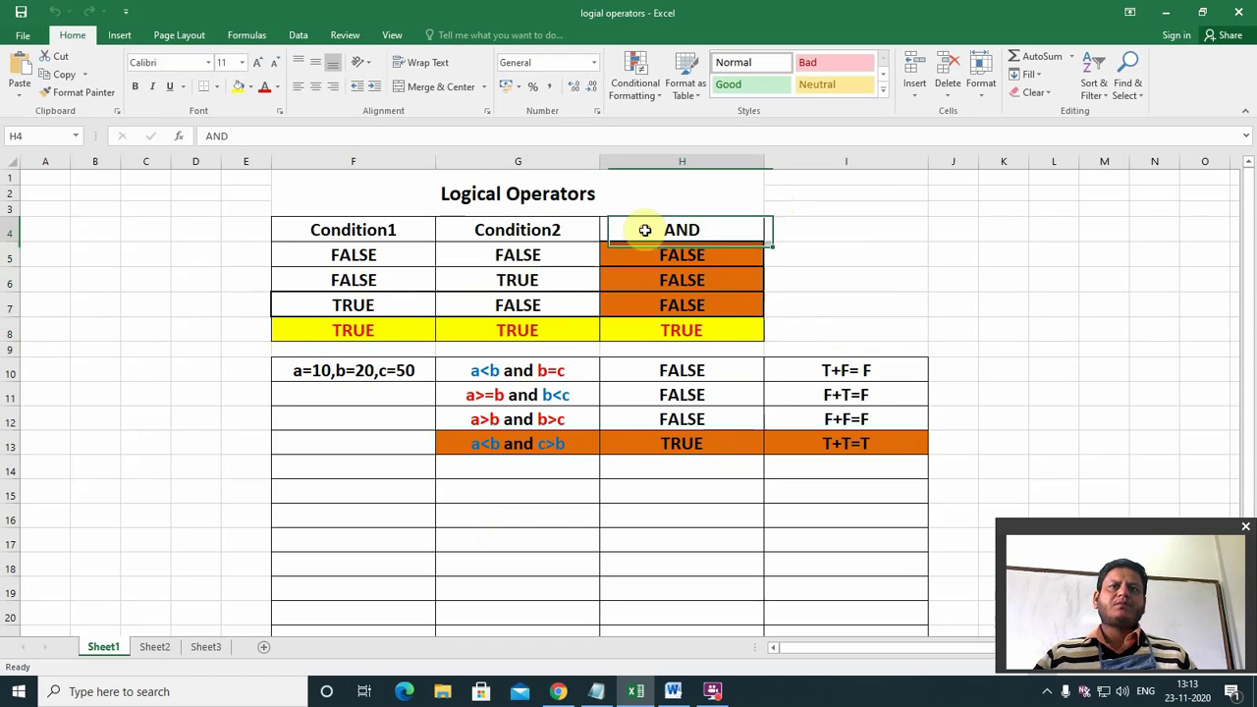
{"action": "left_click_drag", "start_coordinate": [645, 230], "coordinate": [680, 328]}
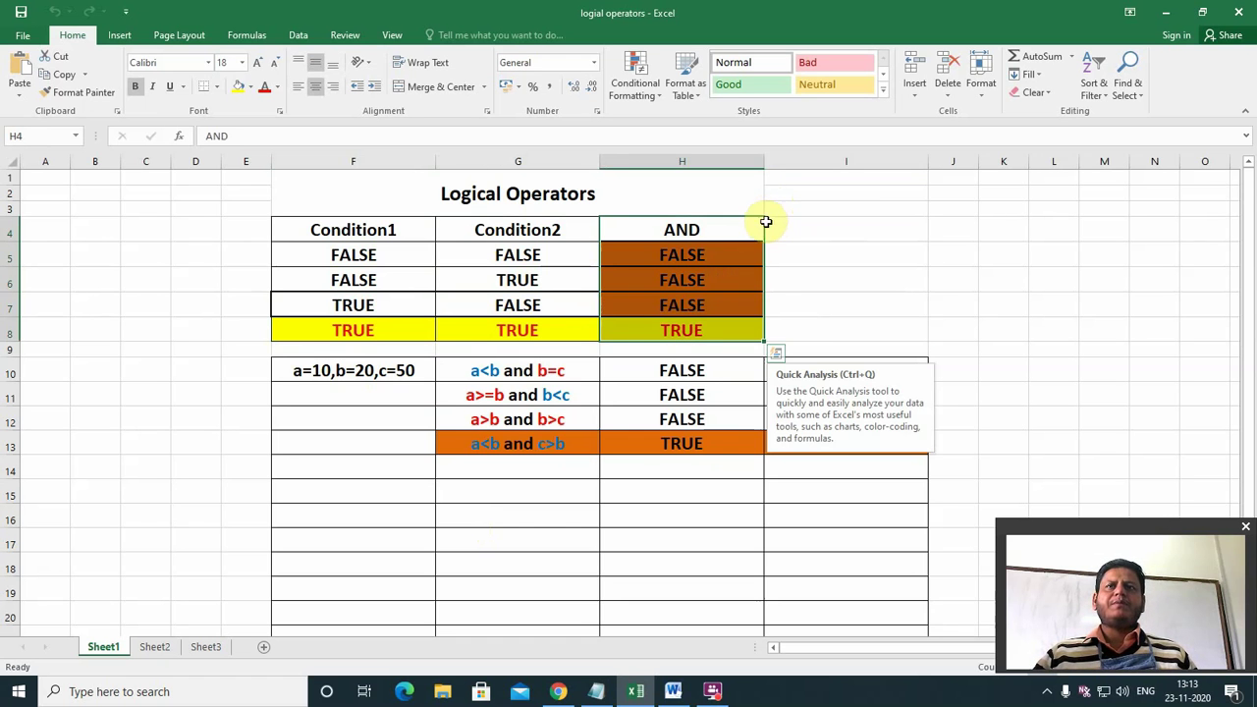
{"action": "left_click_drag", "start_coordinate": [763, 340], "coordinate": [881, 325]}
Change the header of the new column in I4 to OR
{"action": "left_click", "coordinate": [857, 227]}
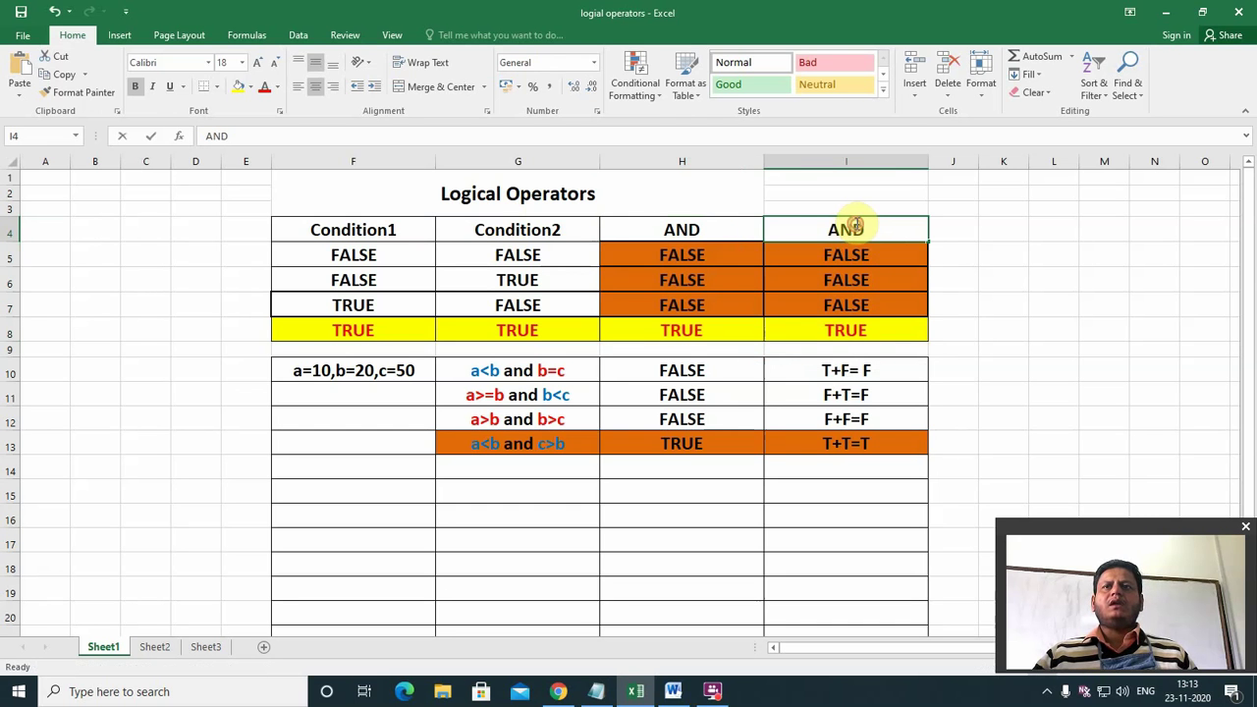
{"action": "double_click", "coordinate": [857, 227]}
{"action": "double_click", "coordinate": [855, 226]}
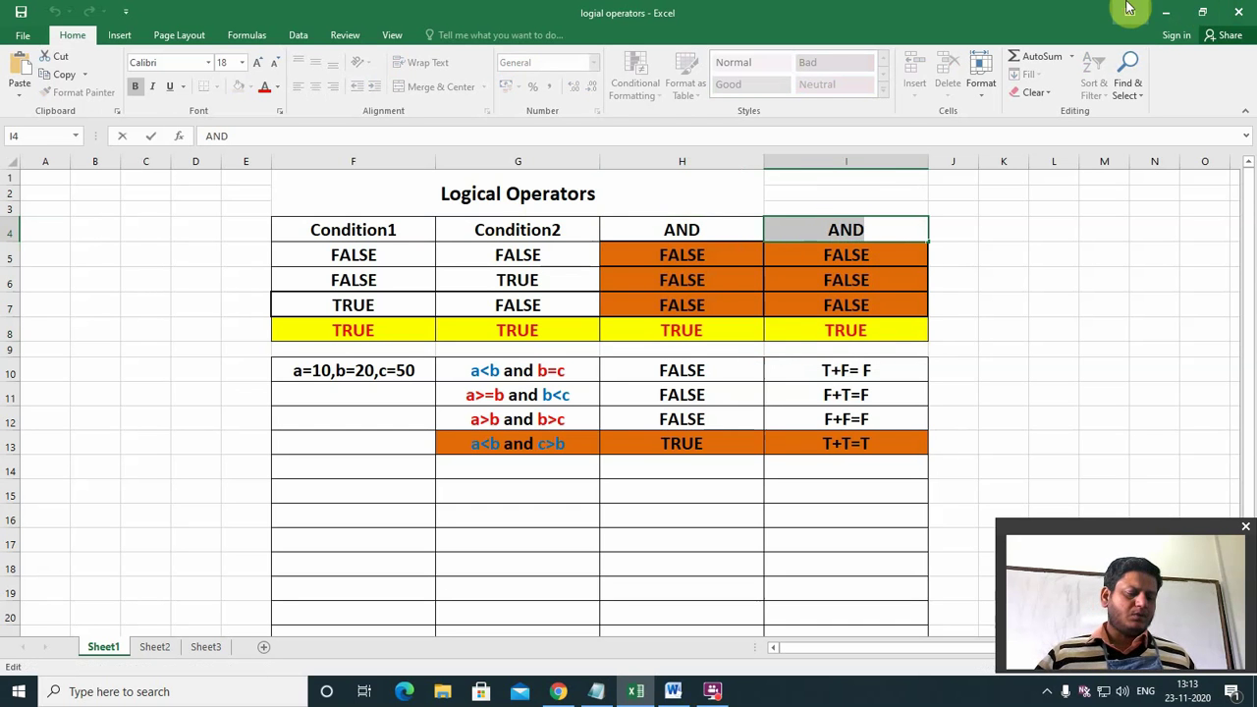
{"action": "type", "text": "OR"}
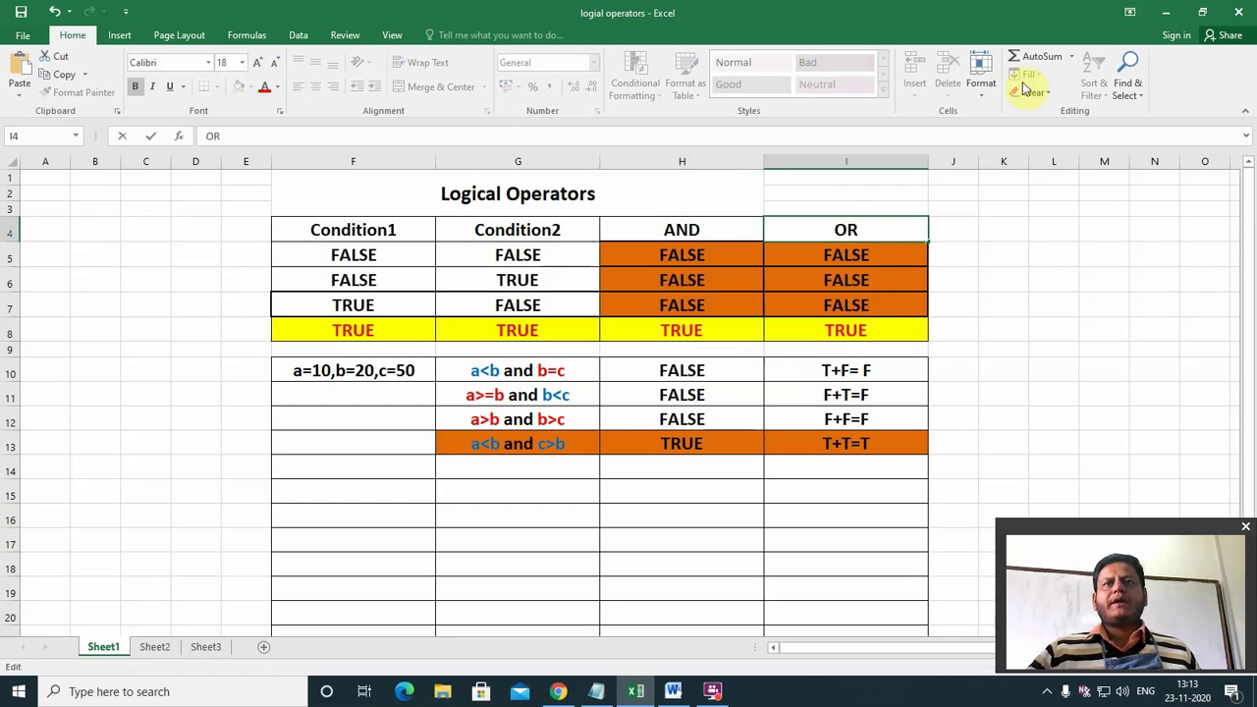
Clear the copied results in I5:I8 below the OR header, keeping the cell formatting
{"action": "left_click", "coordinate": [843, 252]}
{"action": "left_click_drag", "start_coordinate": [843, 253], "coordinate": [843, 332]}
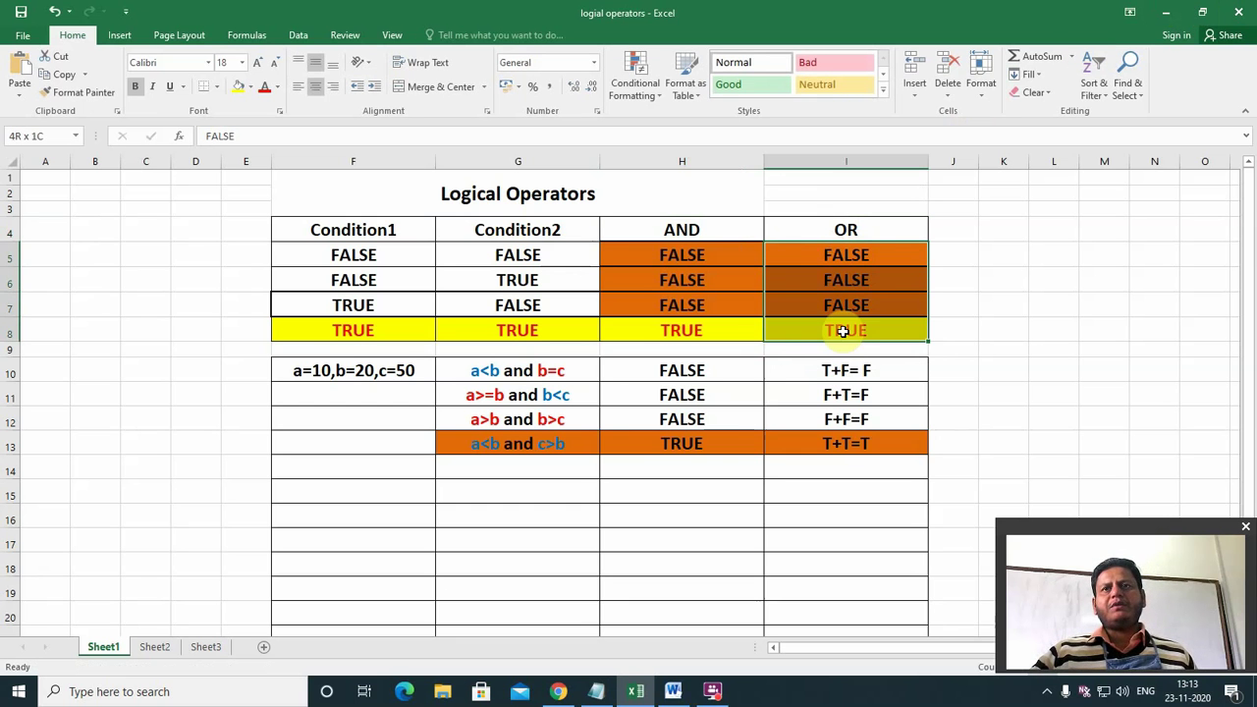
{"action": "key", "text": "Delete"}
{"action": "left_click", "coordinate": [1041, 304]}
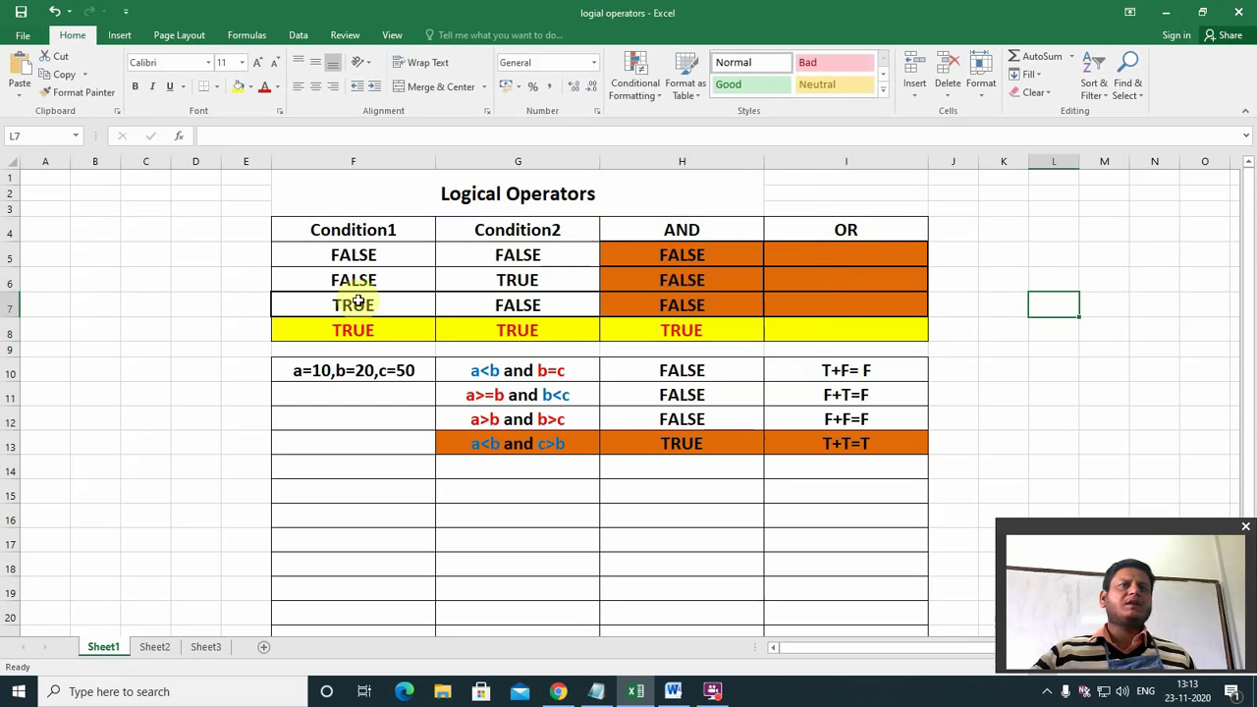
Enter FALSE as the OR result in I5 for the row where both conditions are FALSE
{"action": "left_click", "coordinate": [331, 247]}
{"action": "left_click", "coordinate": [420, 231]}
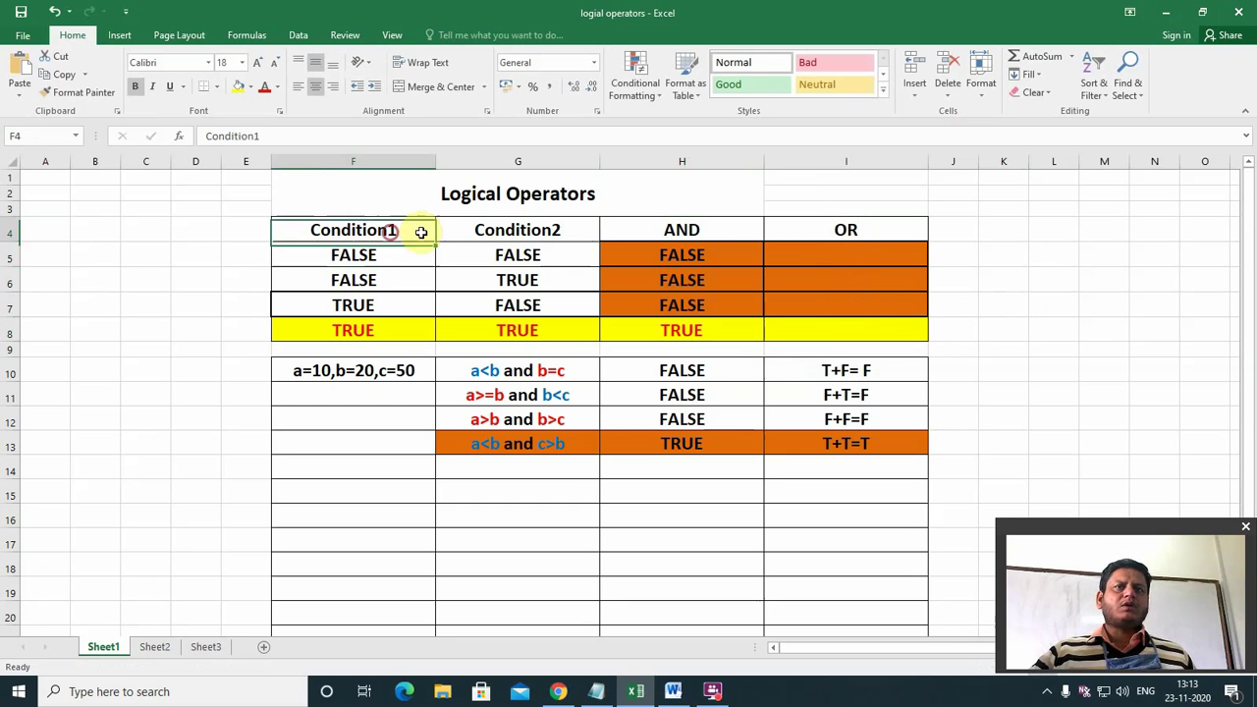
{"action": "left_click", "coordinate": [517, 237]}
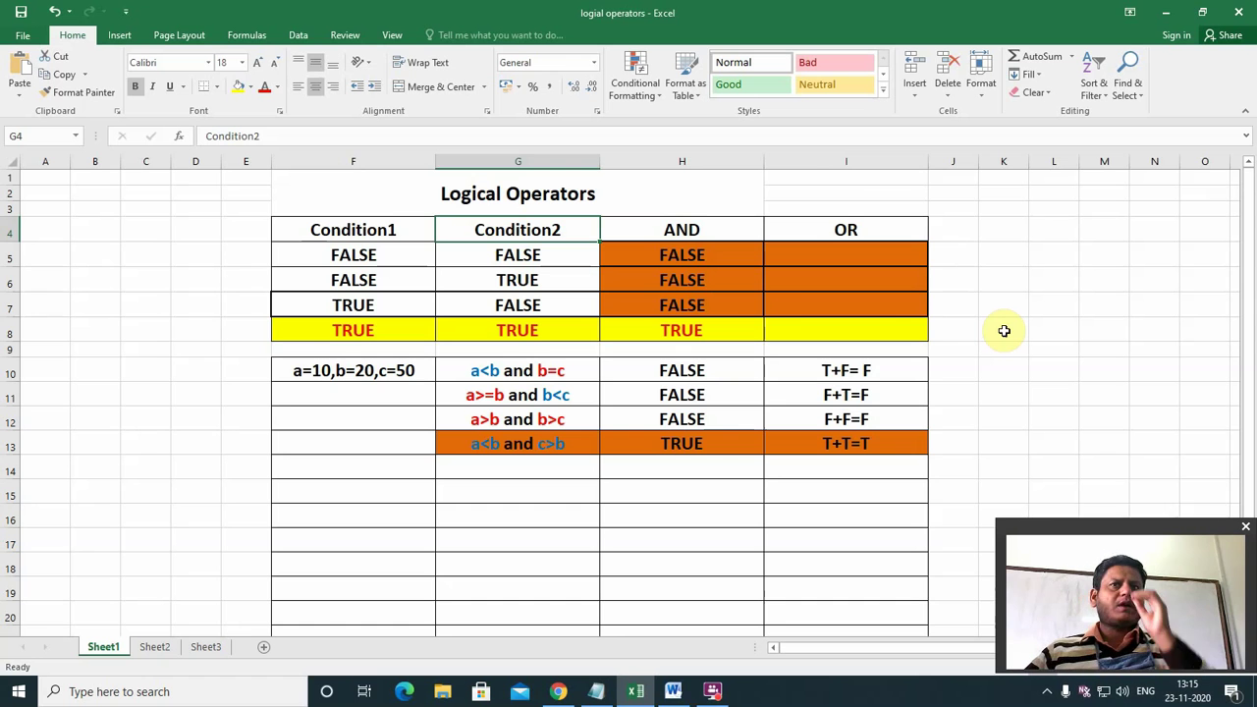
{"action": "left_click", "coordinate": [360, 232]}
{"action": "left_click", "coordinate": [553, 232]}
{"action": "left_click", "coordinate": [368, 252]}
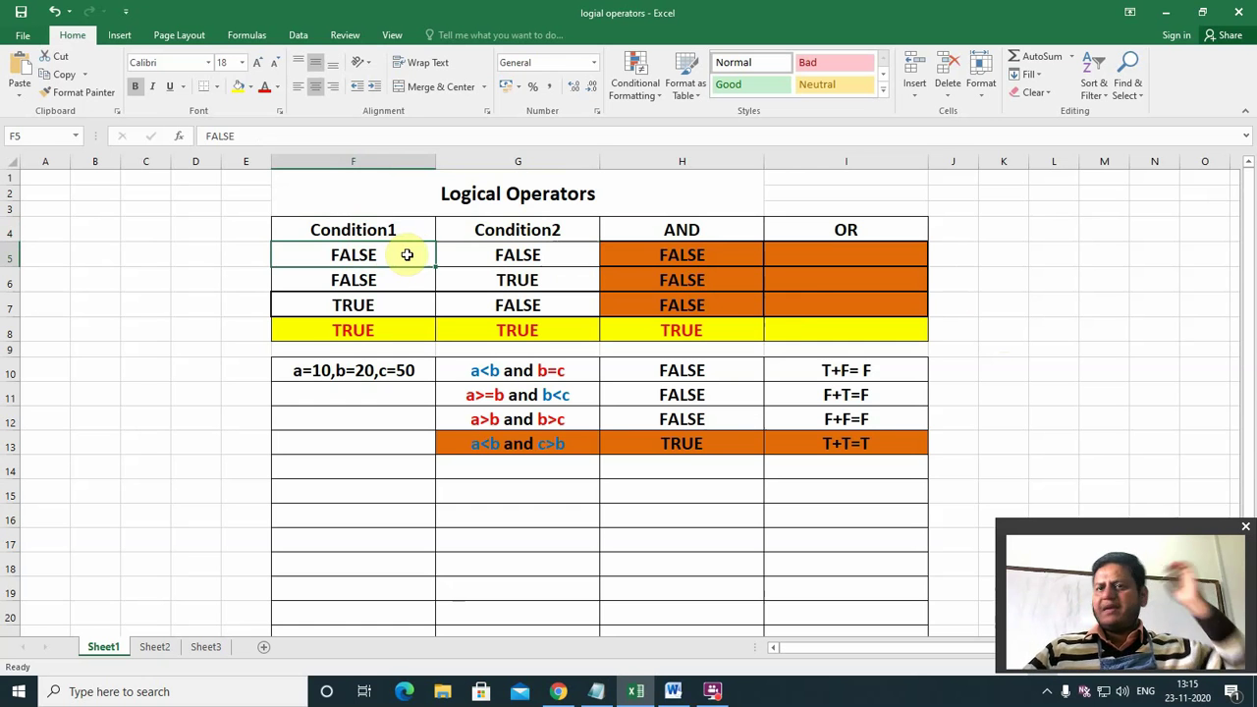
{"action": "left_click", "coordinate": [523, 253]}
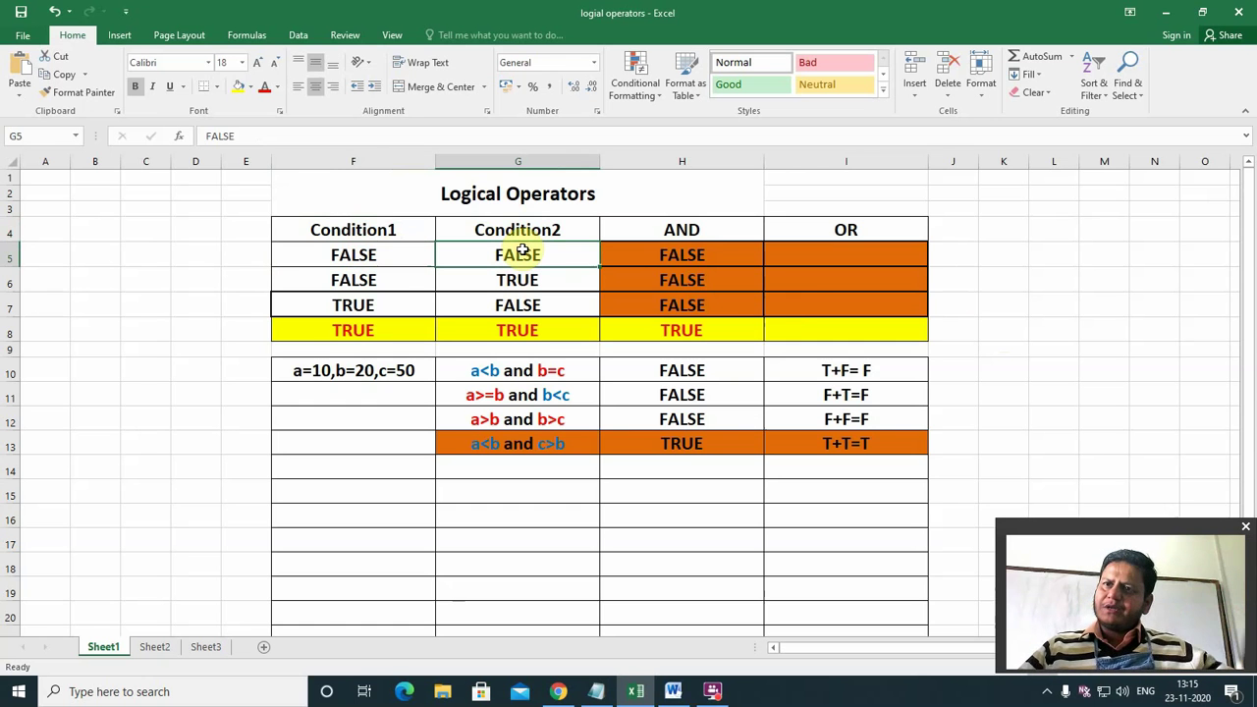
{"action": "left_click", "coordinate": [789, 257]}
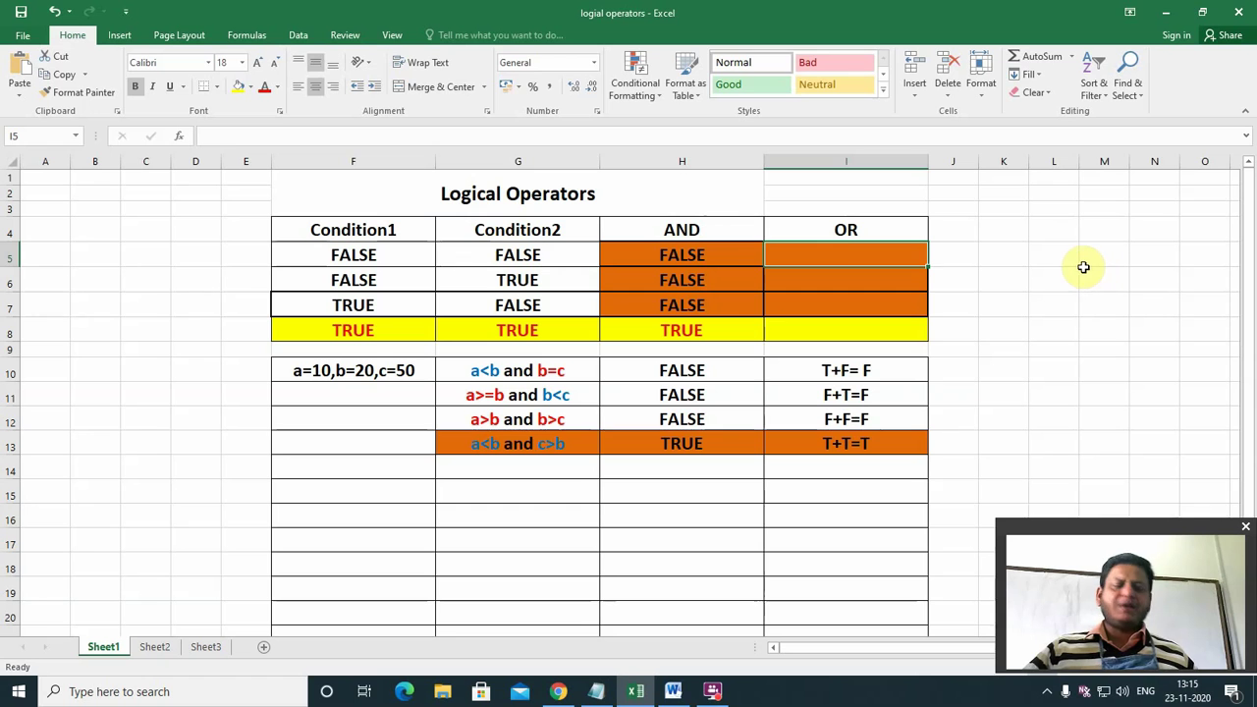
{"action": "type", "text": "fa"}
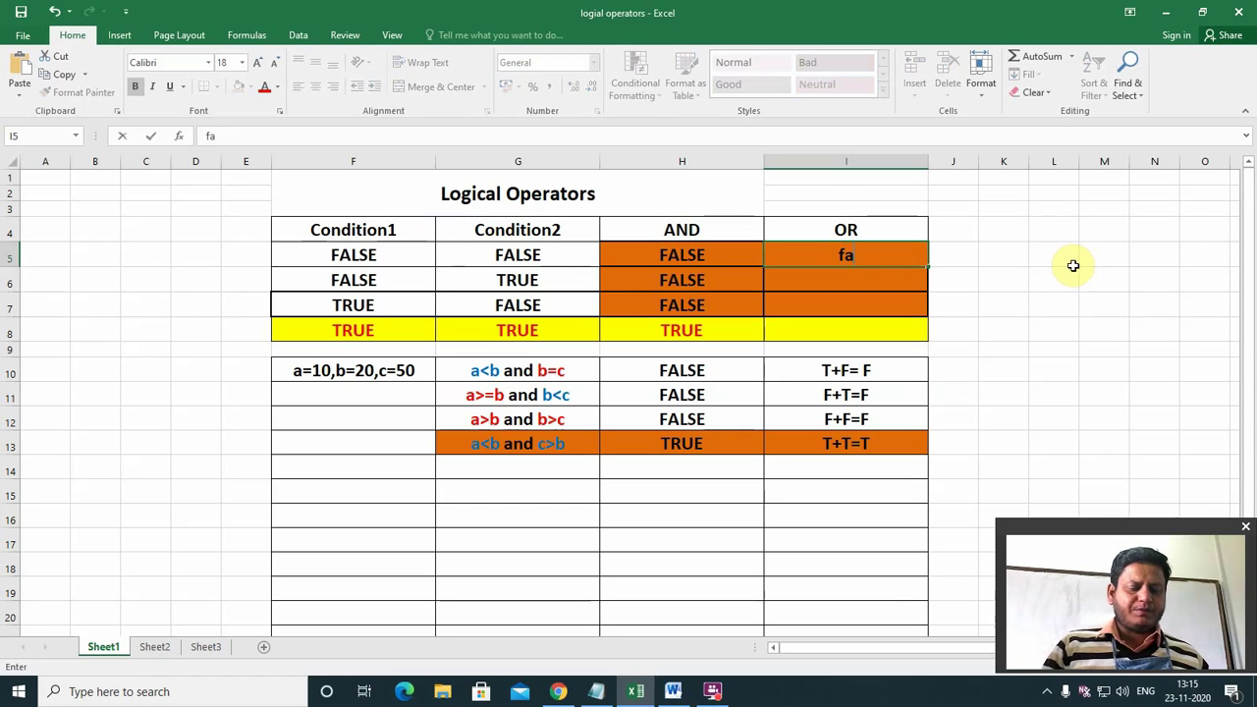
{"action": "type", "text": "lse"}
{"action": "key", "text": "Return"}
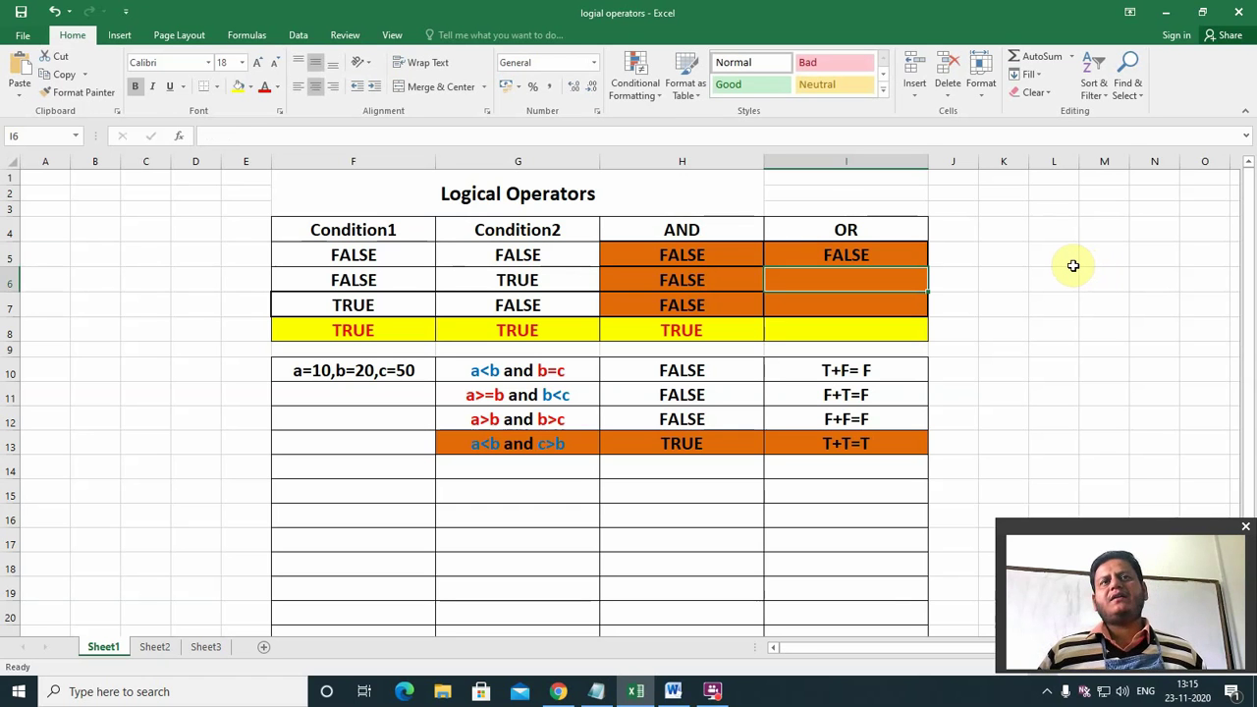
Enter TRUE as the OR result in I6, where Condition1 is FALSE and Condition2 is TRUE
{"action": "left_click", "coordinate": [379, 278]}
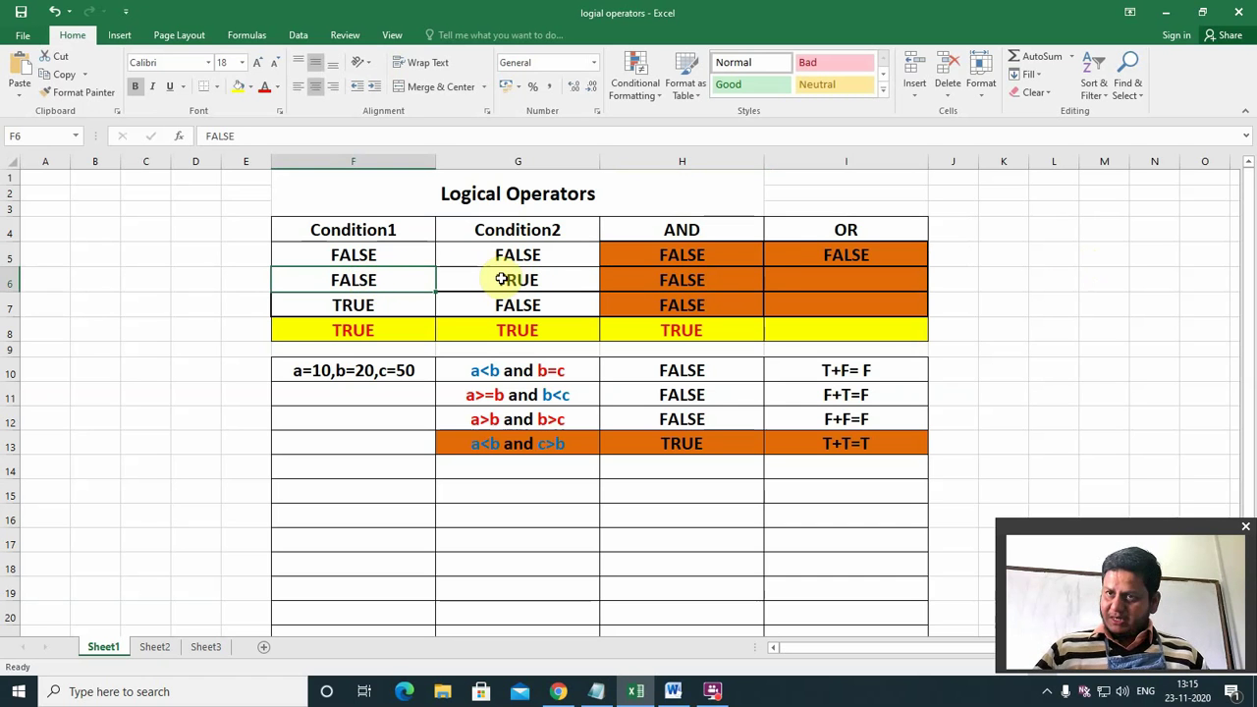
{"action": "left_click", "coordinate": [835, 282]}
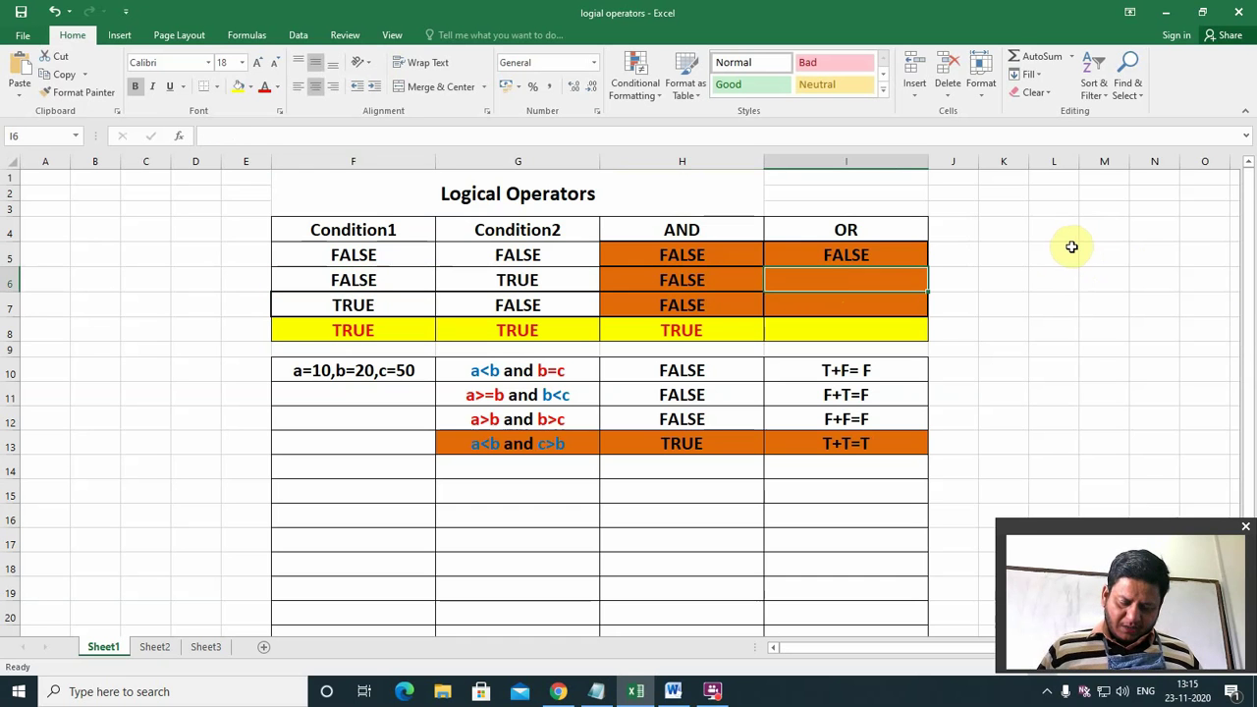
{"action": "type", "text": "tr"}
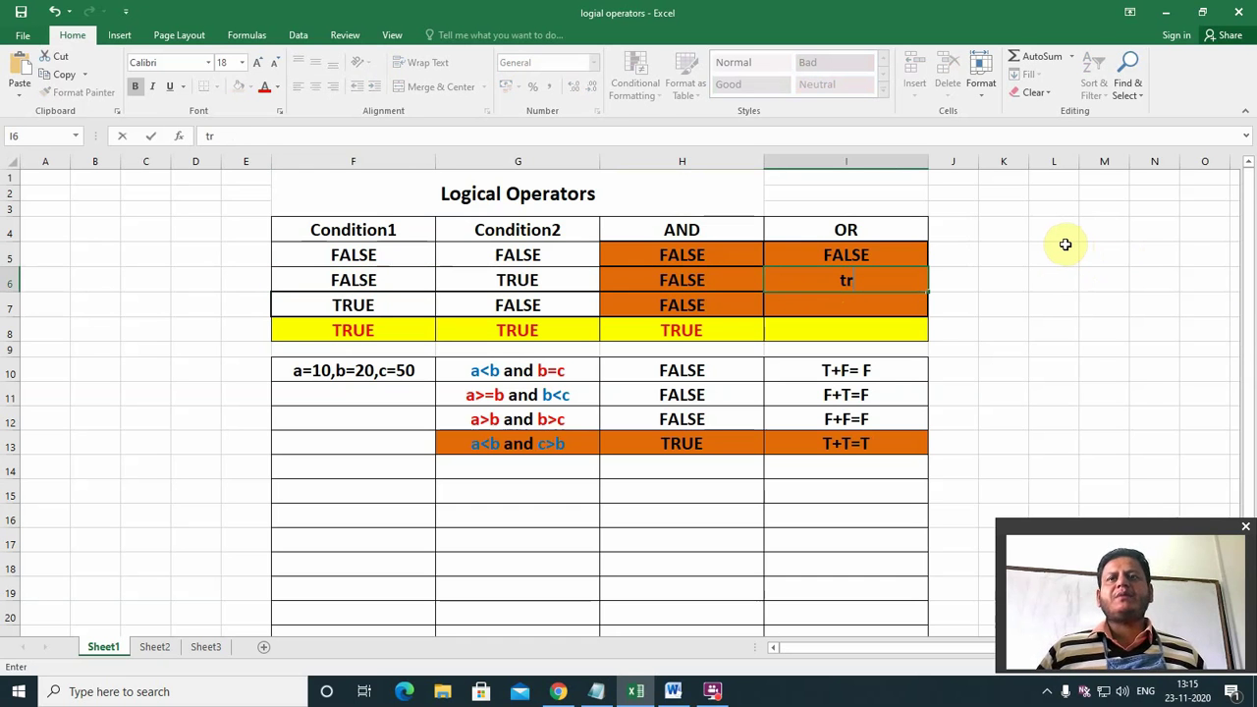
{"action": "type", "text": "ue"}
{"action": "key", "text": "Return"}
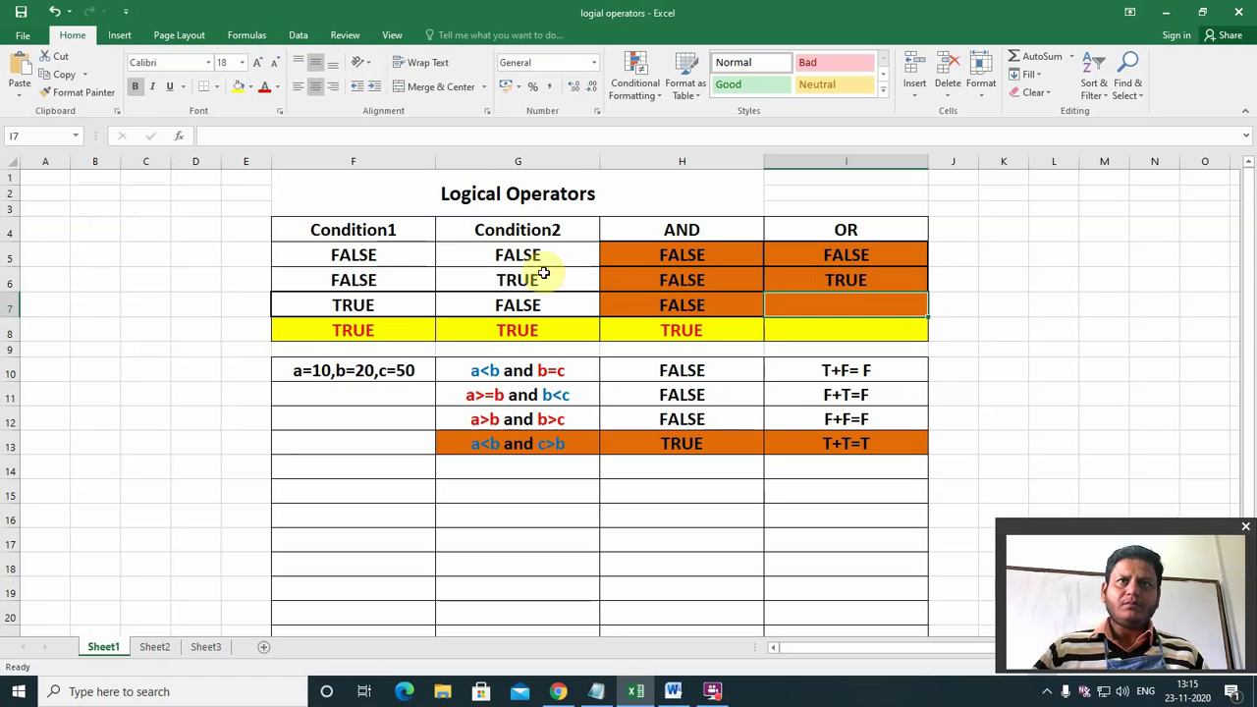
{"action": "left_click", "coordinate": [352, 279]}
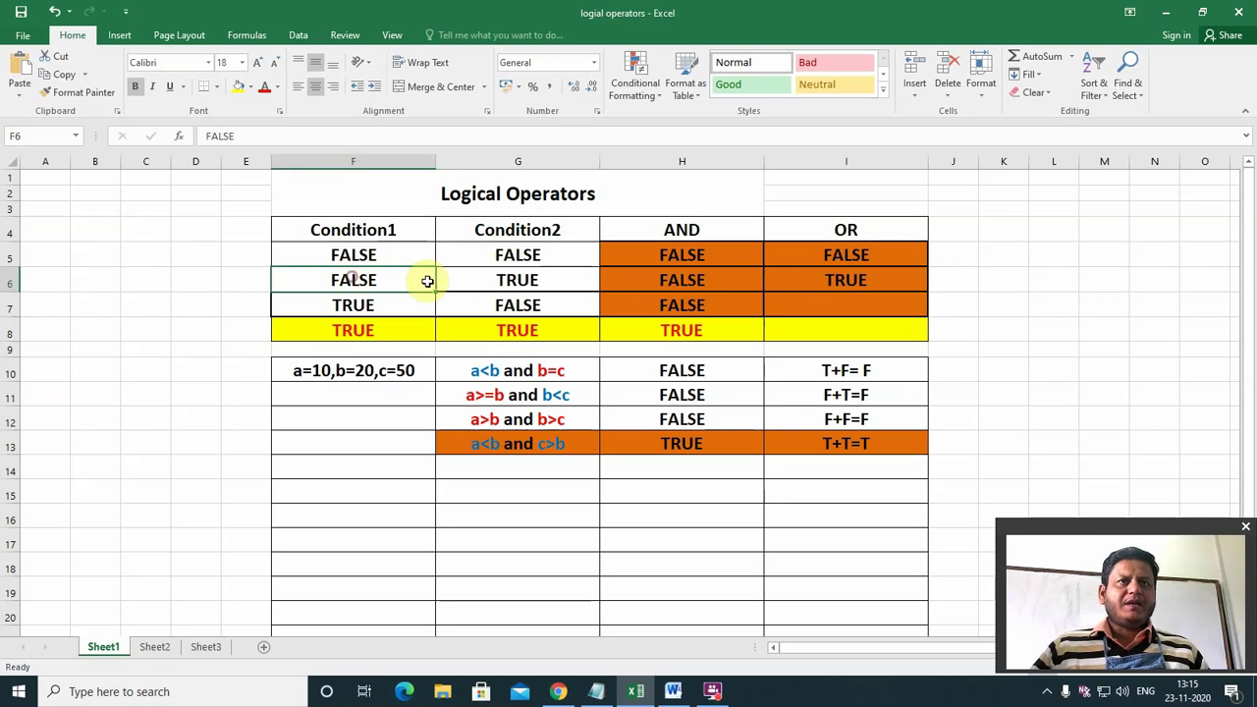
{"action": "left_click", "coordinate": [531, 282]}
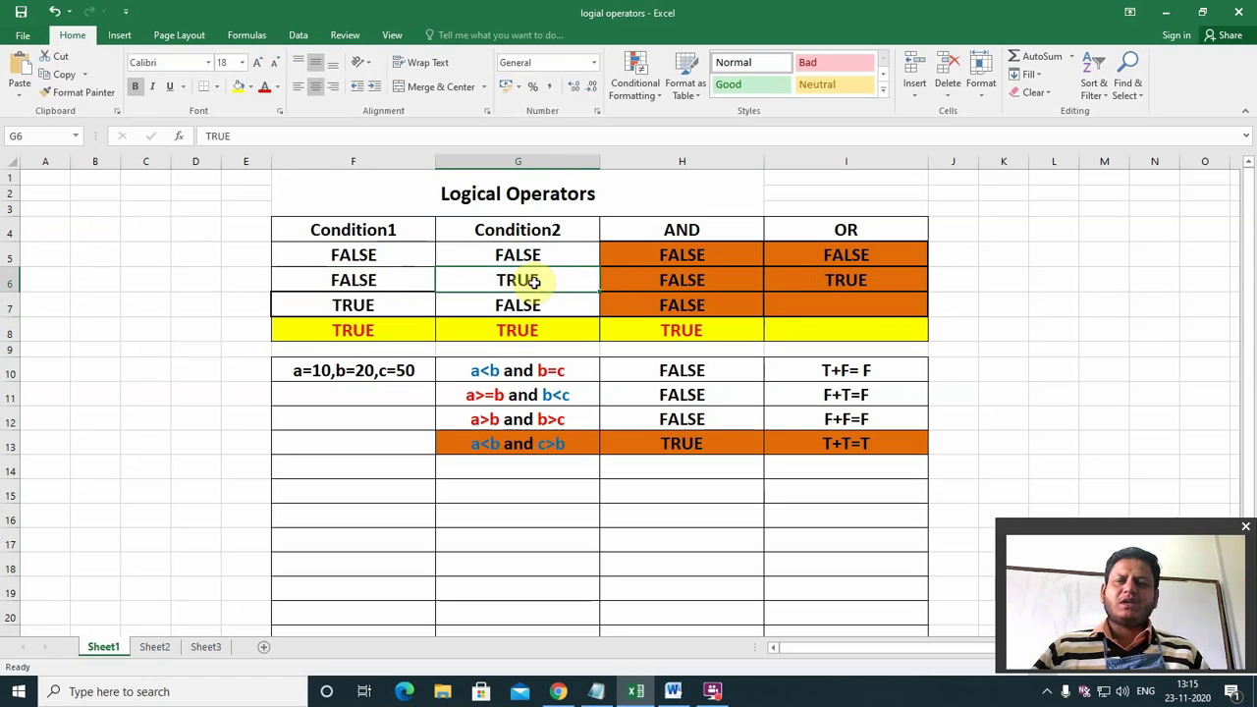
{"action": "left_click", "coordinate": [689, 286]}
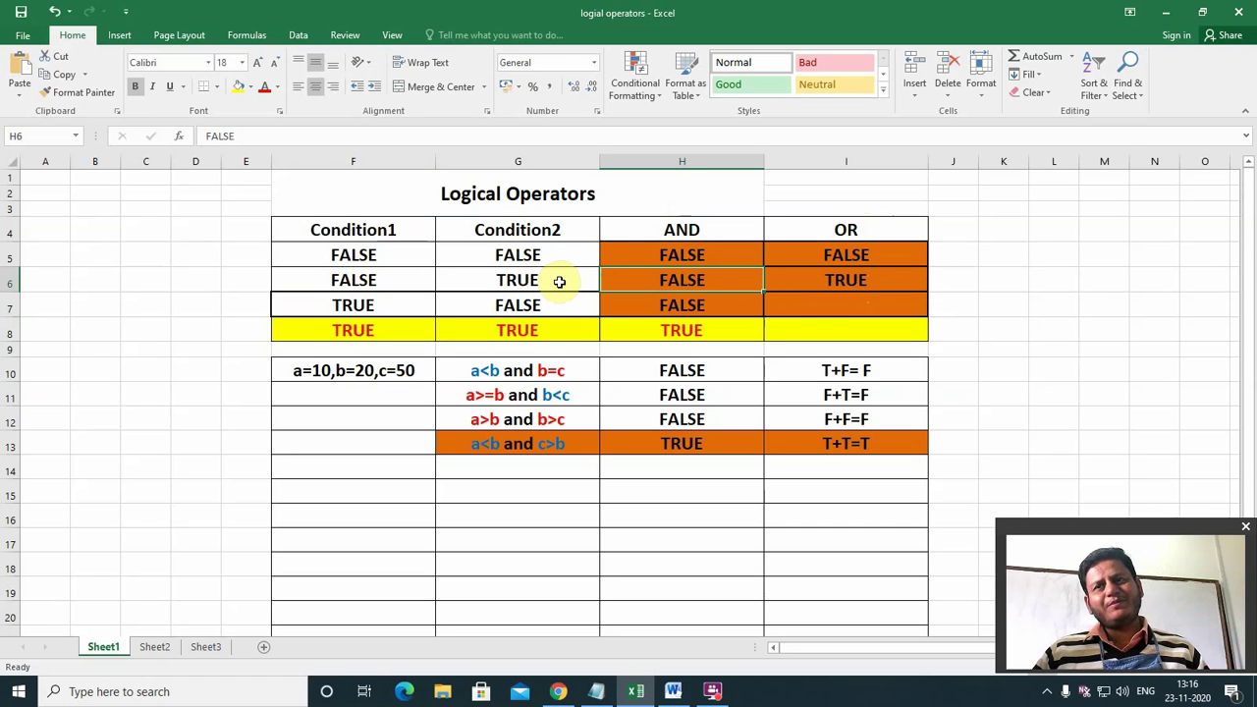
Enter TRUE as the OR result in I7, where Condition1 is TRUE and Condition2 is FALSE
{"action": "left_click", "coordinate": [381, 304]}
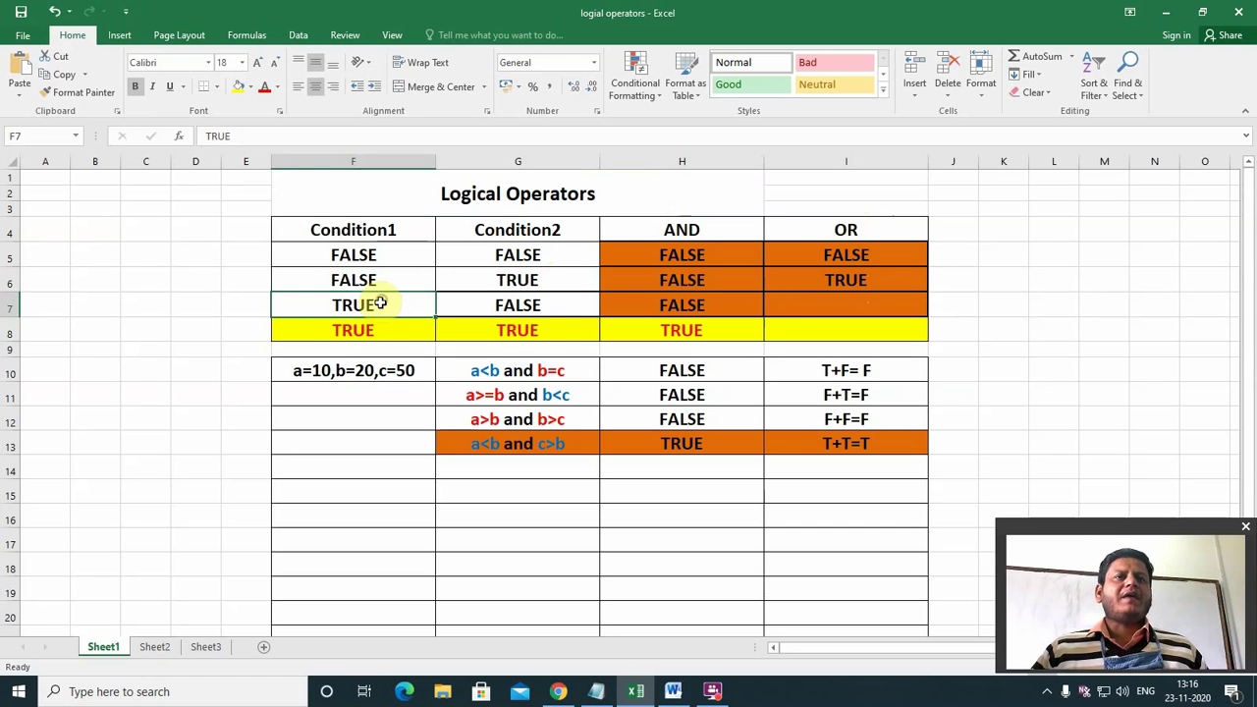
{"action": "left_click", "coordinate": [515, 308]}
{"action": "left_click", "coordinate": [834, 306]}
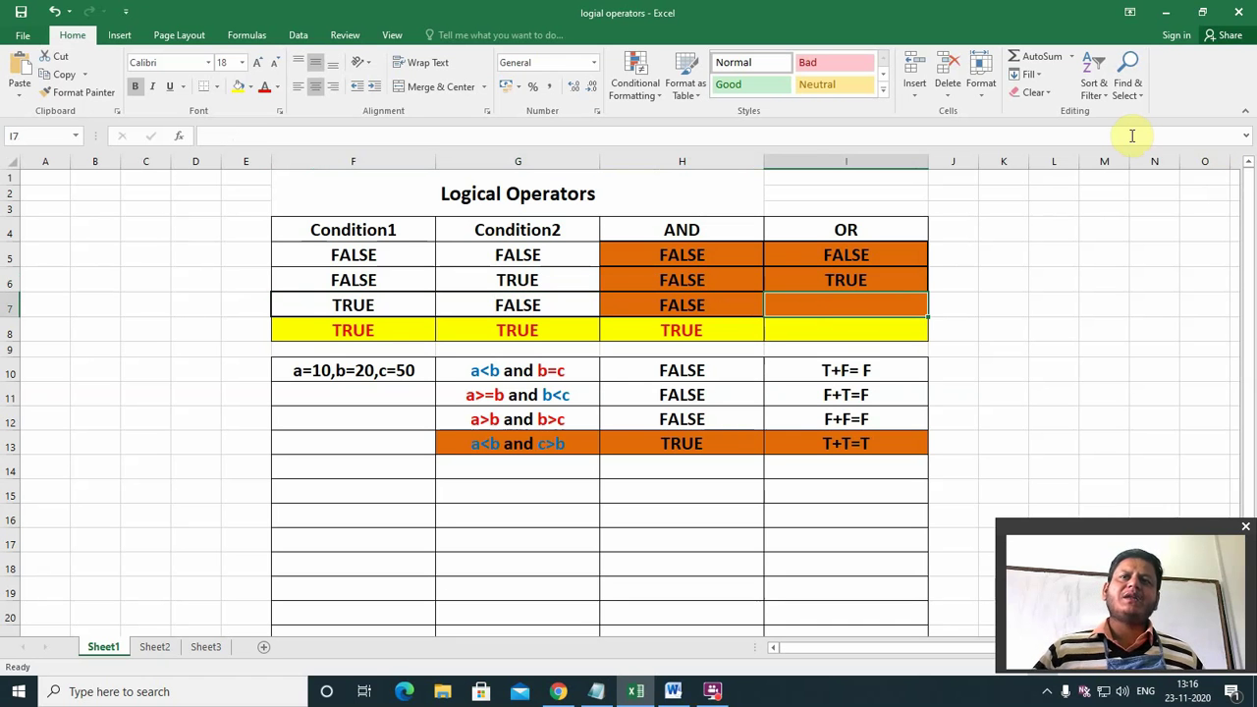
{"action": "type", "text": "True"}
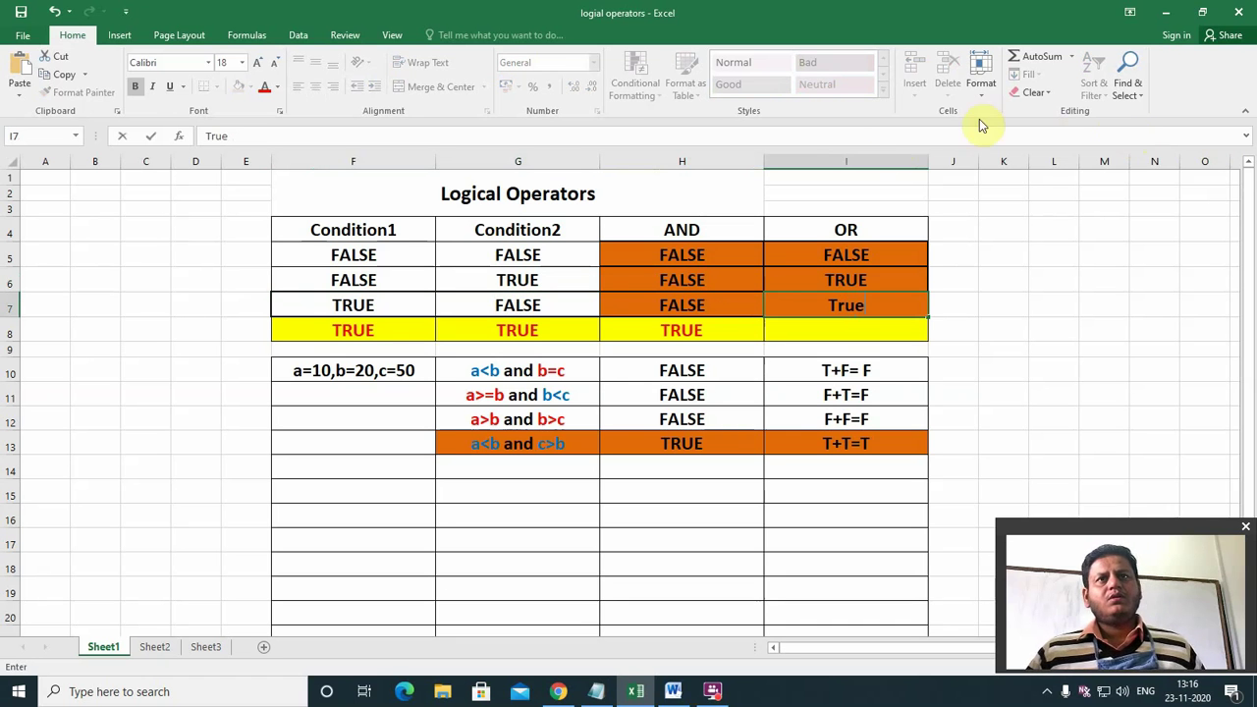
{"action": "left_click", "coordinate": [580, 304]}
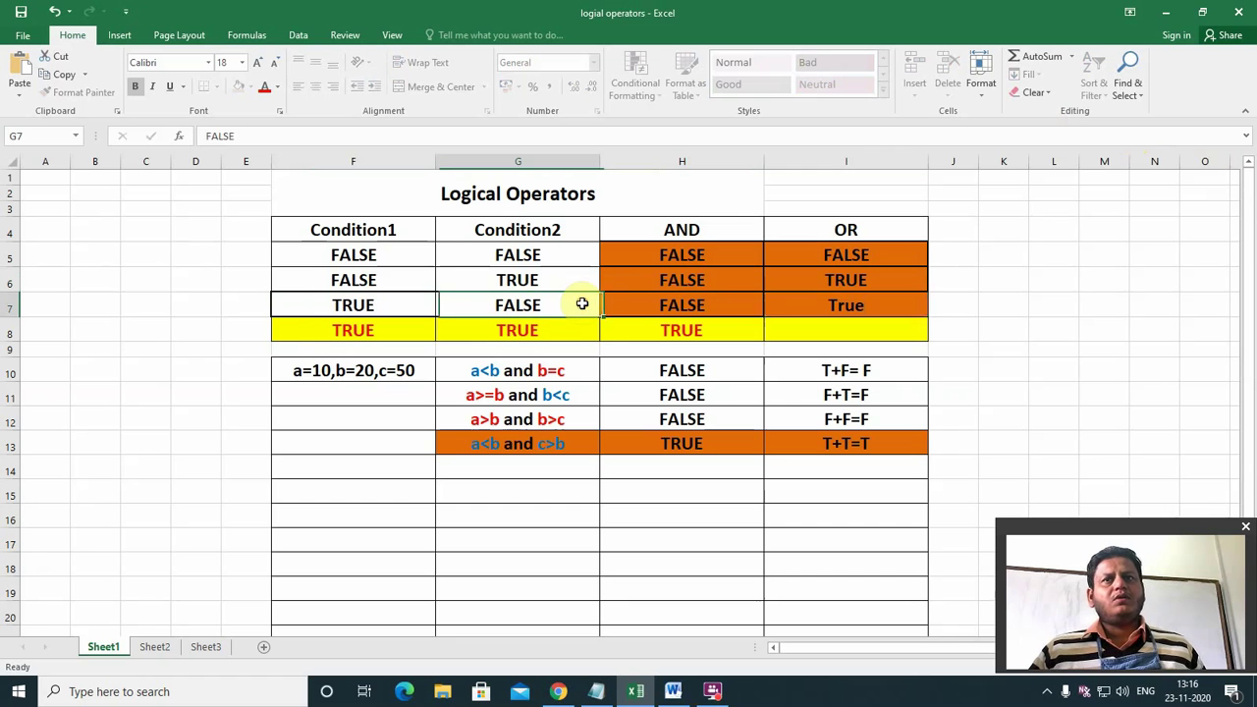
Enter TRUE as the OR result in I8, where both conditions are TRUE
{"action": "left_click", "coordinate": [338, 330]}
{"action": "left_click", "coordinate": [464, 331]}
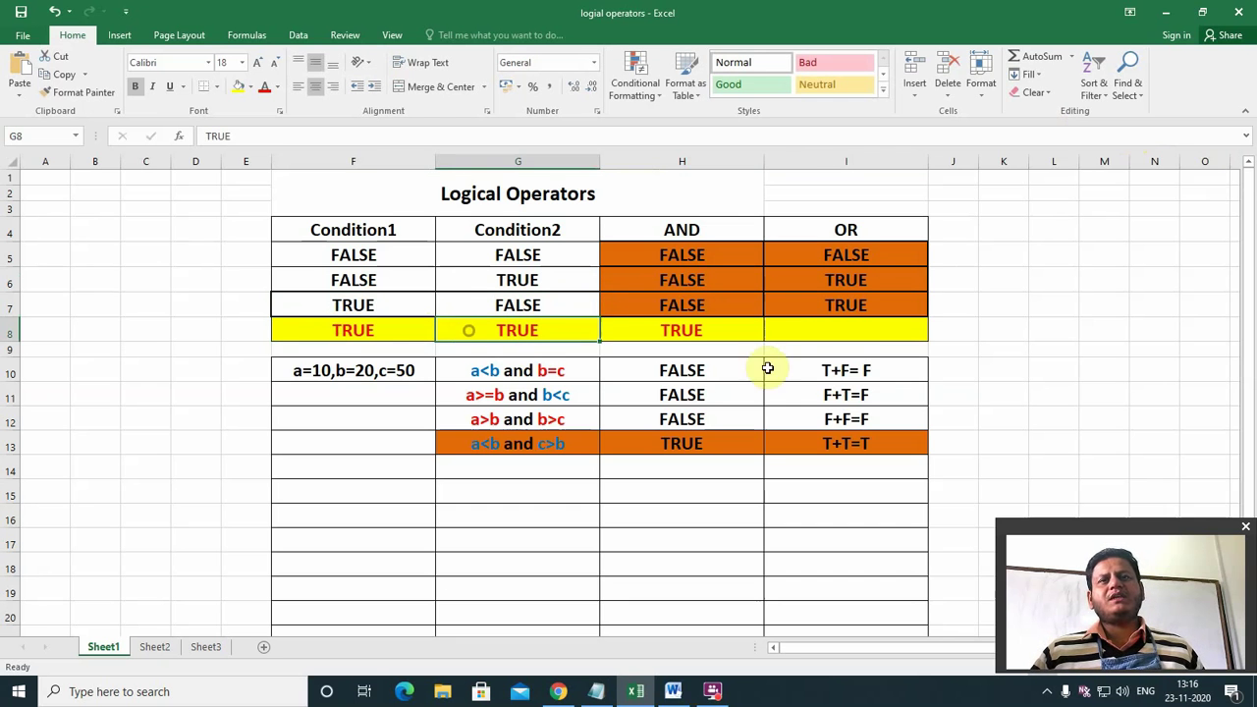
{"action": "left_click", "coordinate": [819, 331]}
{"action": "type", "text": "True"}
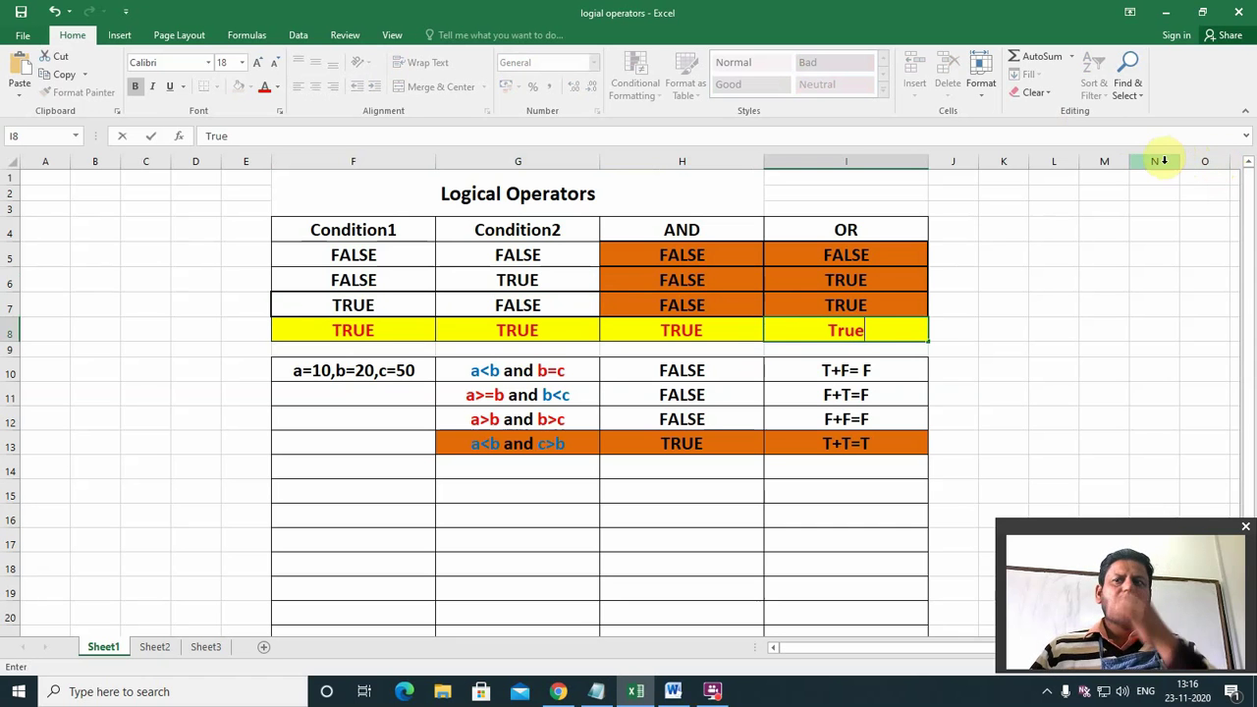
{"action": "left_click", "coordinate": [962, 327]}
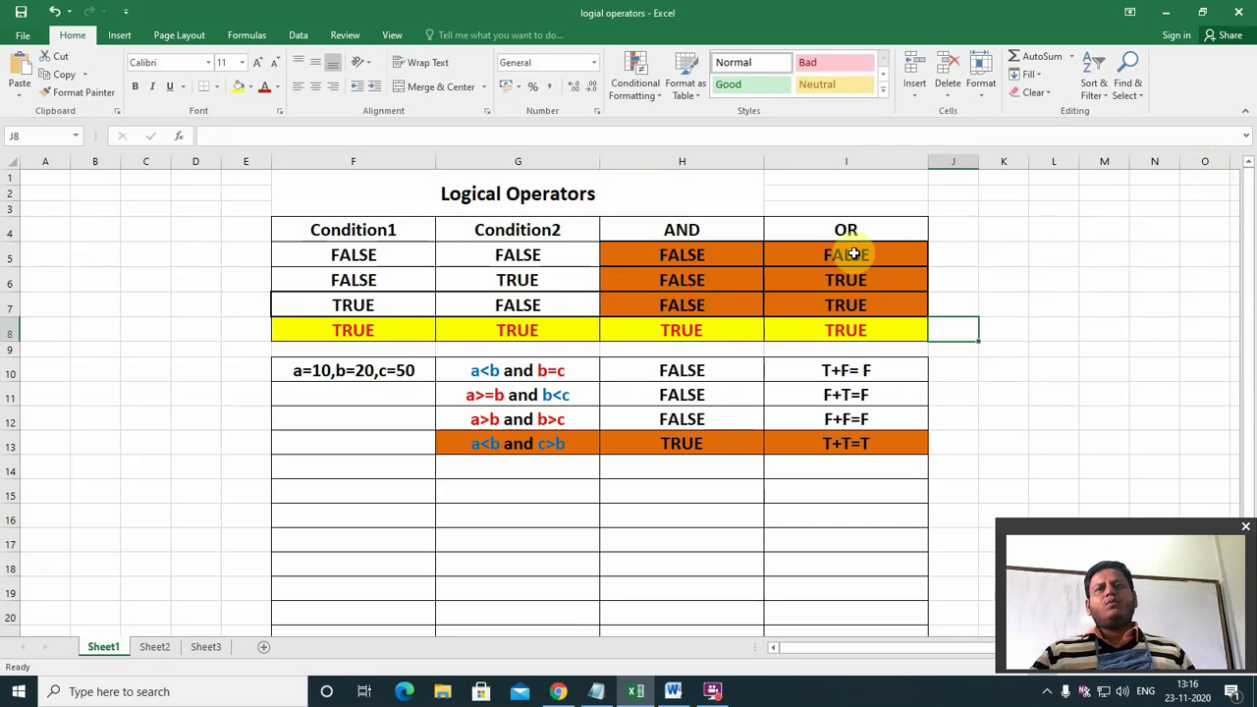
Fill the three TRUE results in the OR column, I6:I8, with yellow
{"action": "left_click", "coordinate": [825, 280]}
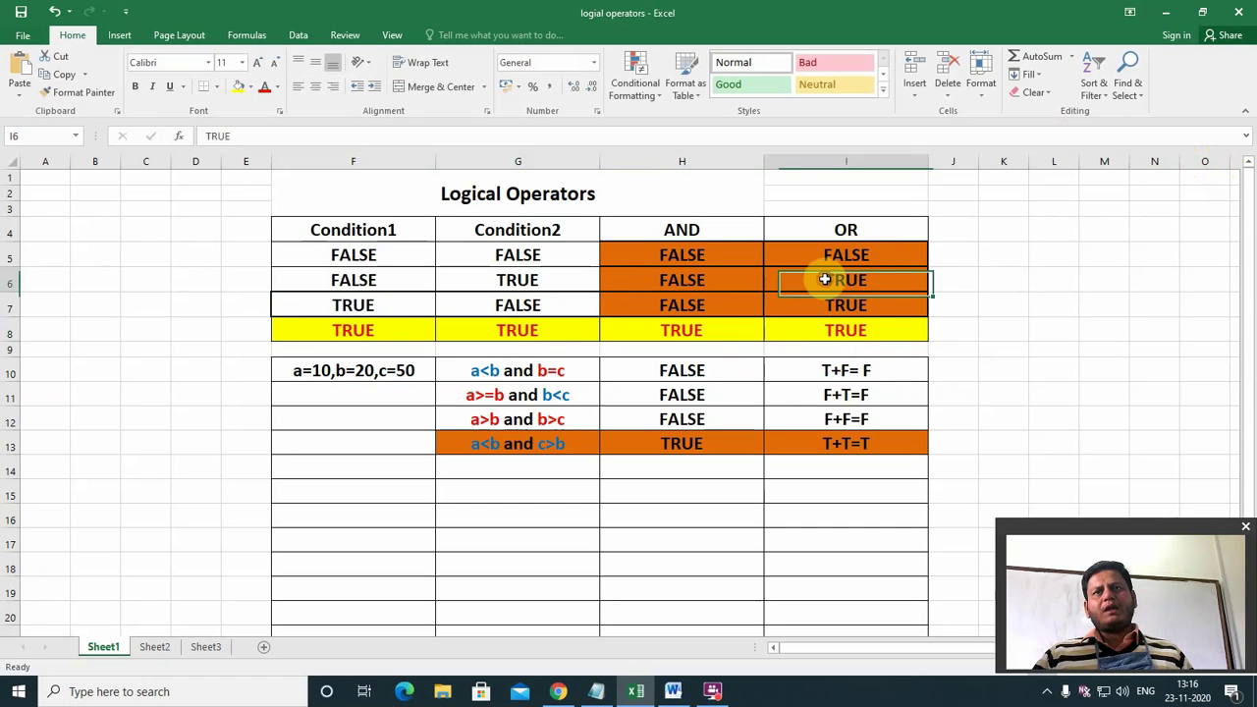
{"action": "left_click_drag", "start_coordinate": [825, 280], "coordinate": [834, 324]}
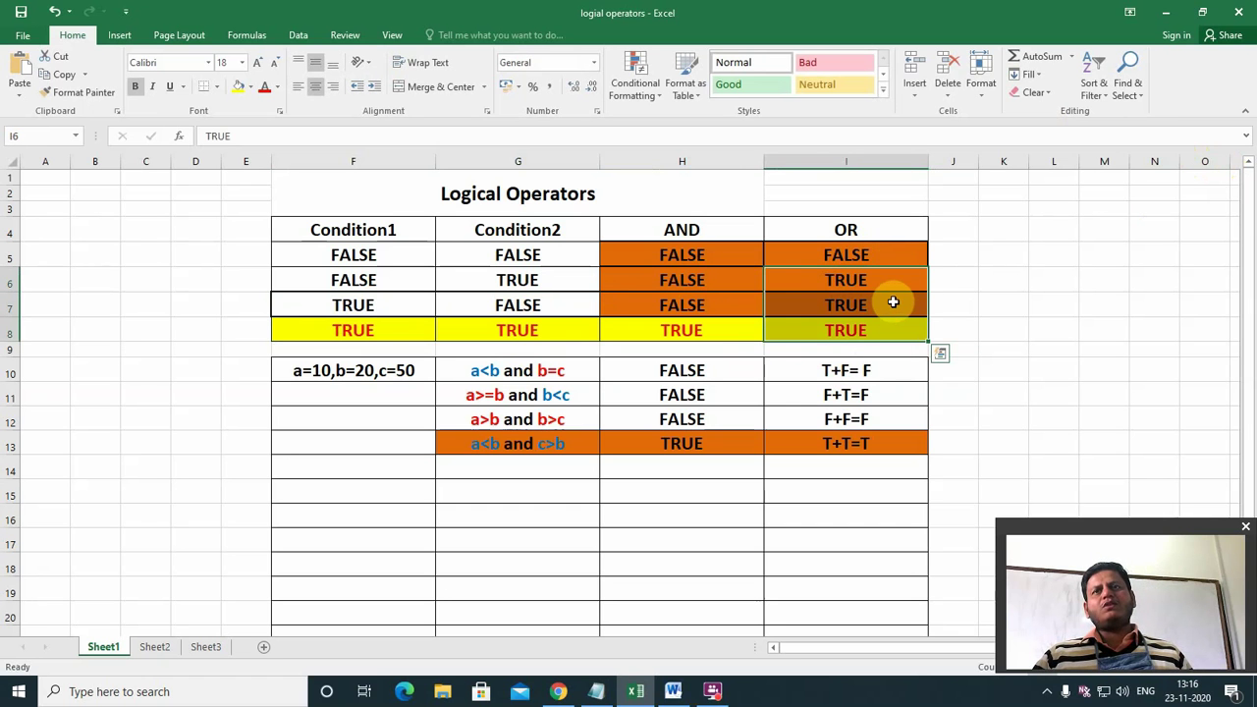
{"action": "left_click", "coordinate": [238, 87]}
{"action": "left_click", "coordinate": [1102, 348]}
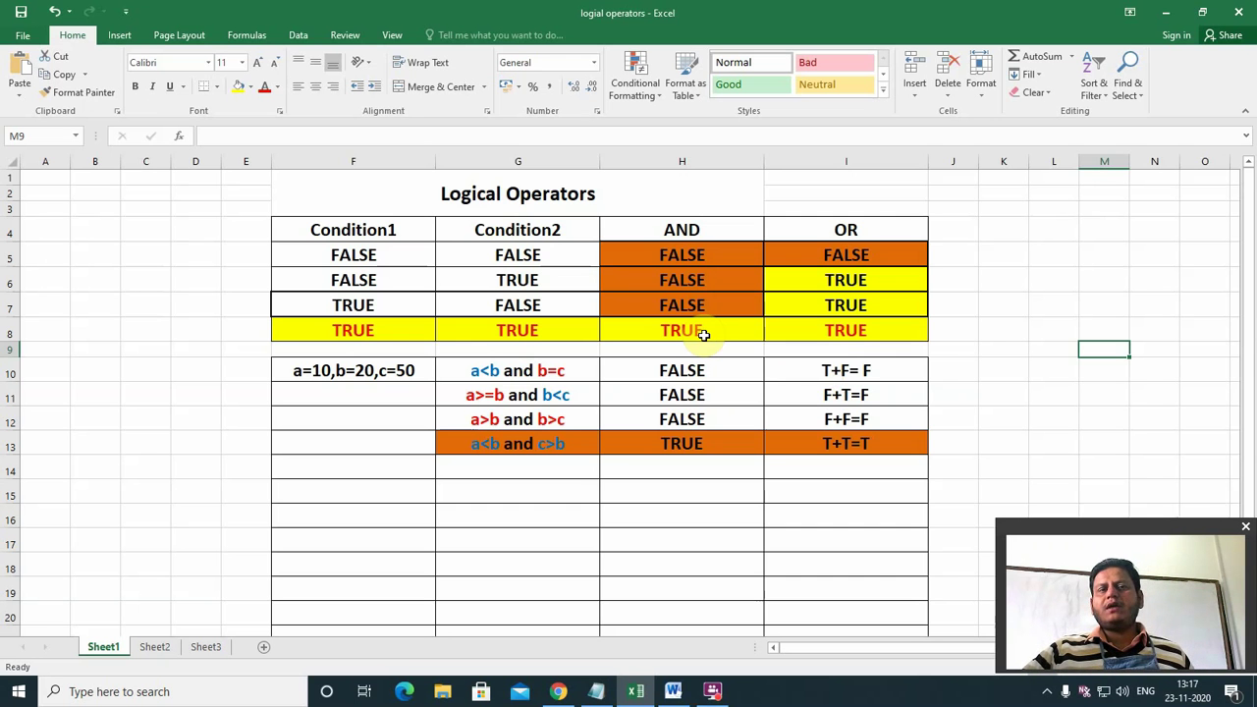
Copy the variable values a=10,b=20,c=50 from F10 into F14 to begin the OR examples
{"action": "scroll", "coordinate": [704, 324], "scroll_direction": "down", "scroll_amount": 2}
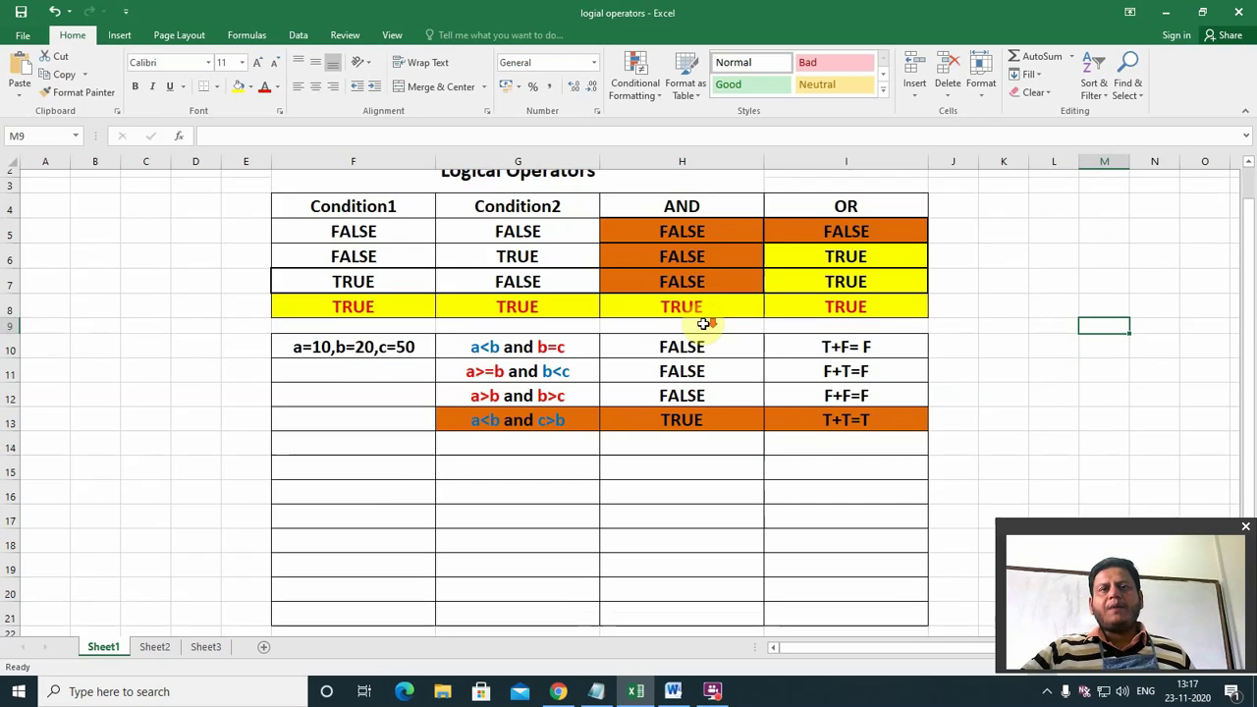
{"action": "left_click", "coordinate": [446, 344]}
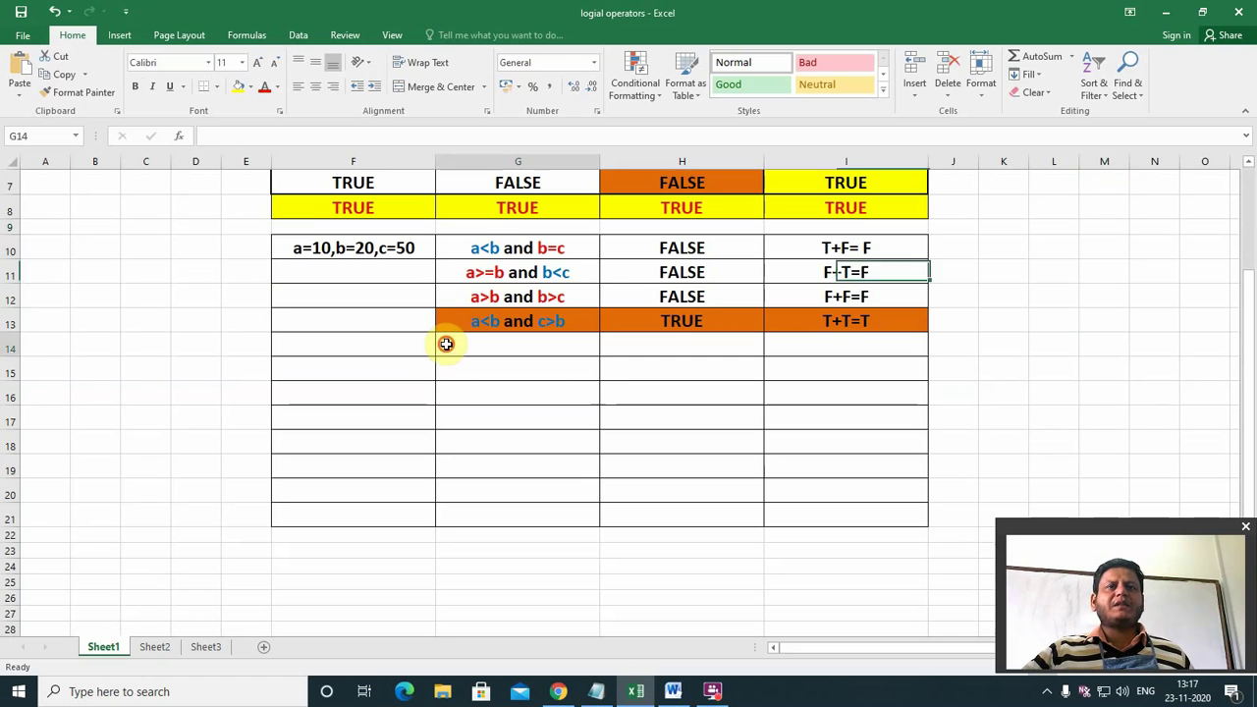
{"action": "left_click", "coordinate": [324, 248]}
{"action": "key", "text": "ctrl+c"}
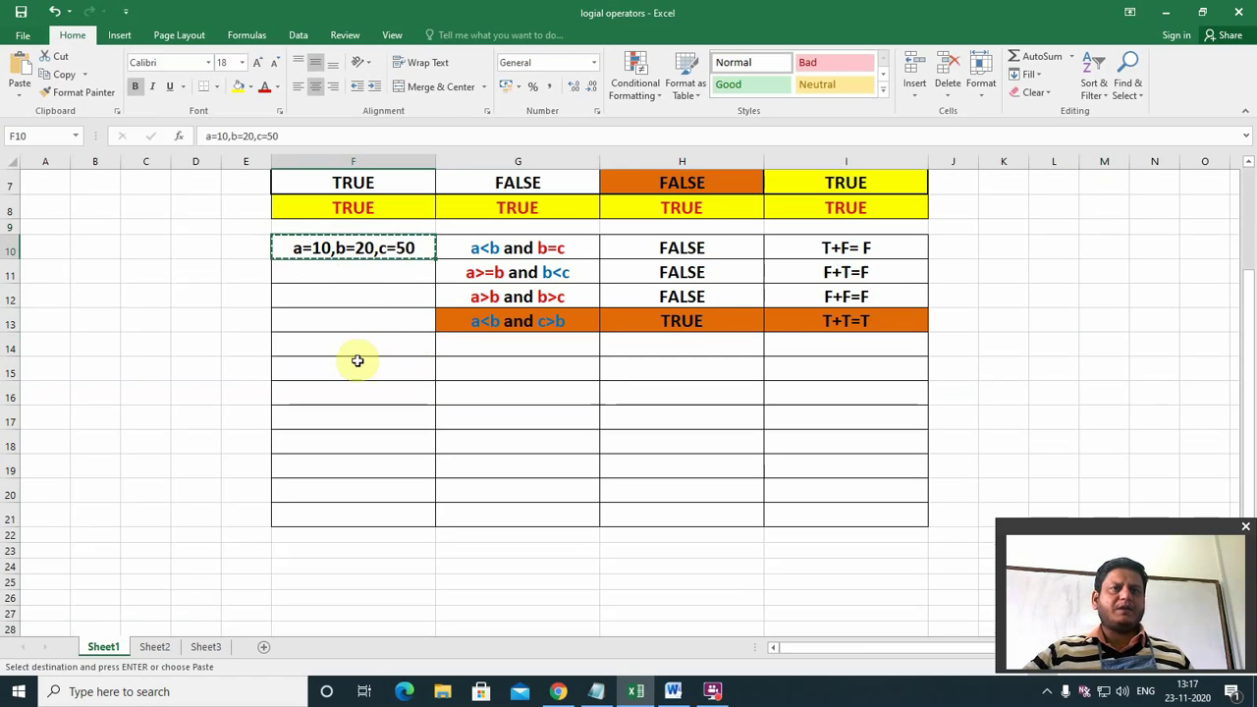
{"action": "left_click", "coordinate": [331, 342]}
{"action": "key", "text": "ctrl+v"}
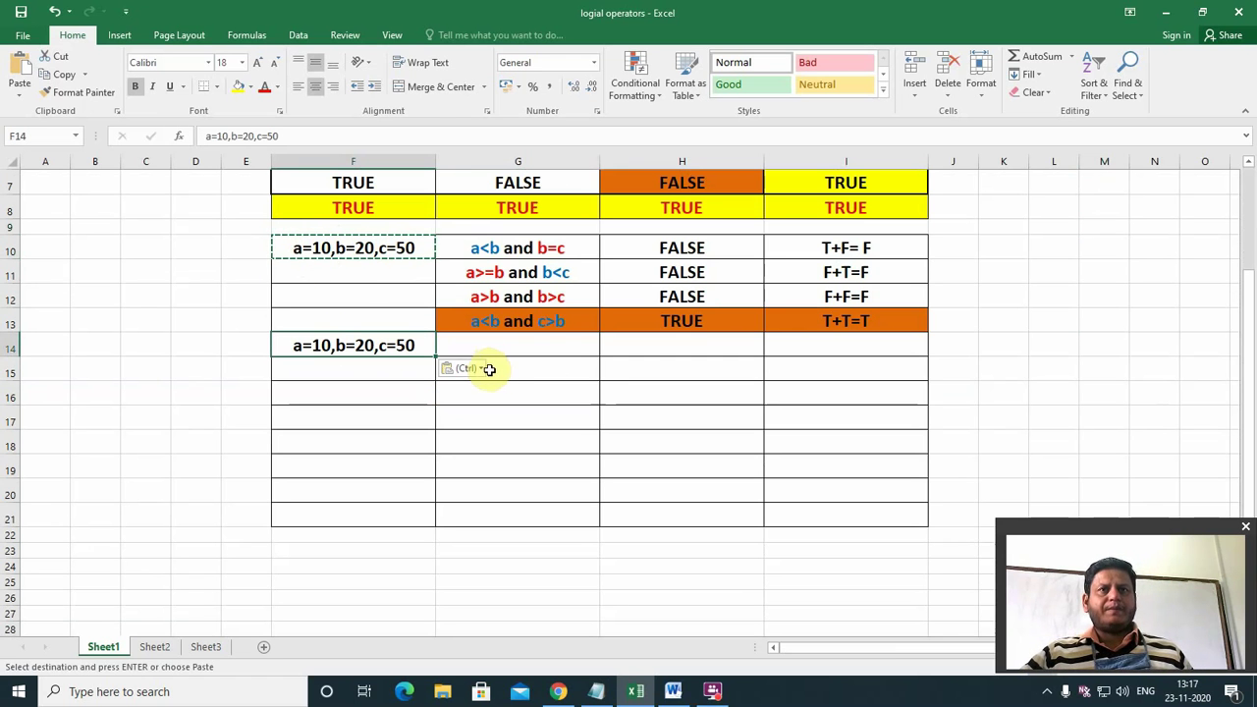
Enter the expression "a<b or c<b" in G14 beside the copied variable values
{"action": "left_click", "coordinate": [483, 350]}
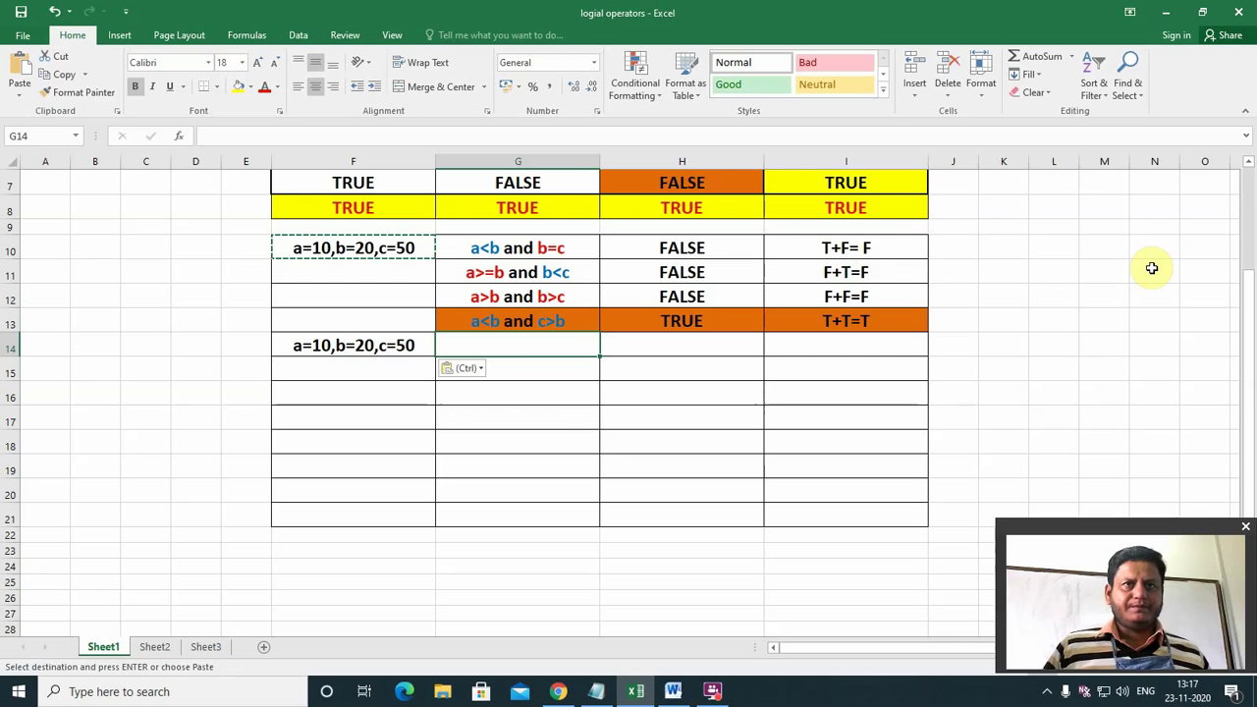
{"action": "type", "text": "a"}
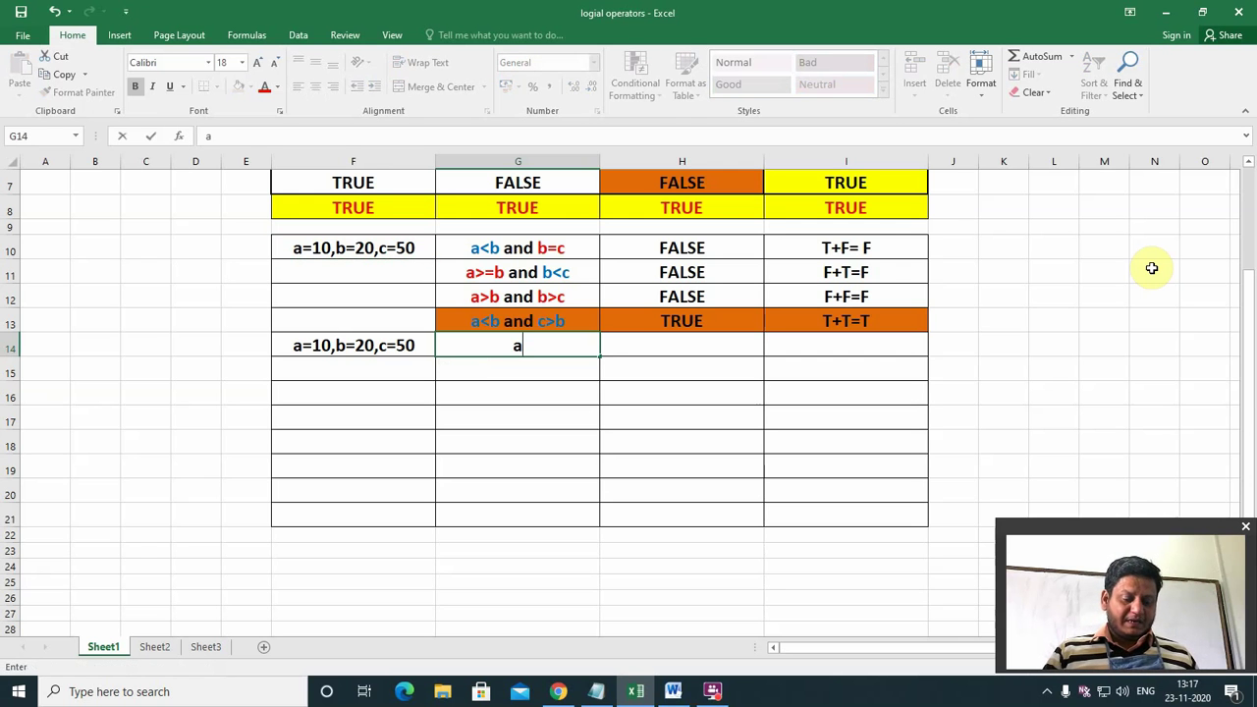
{"action": "type", "text": "<b or "}
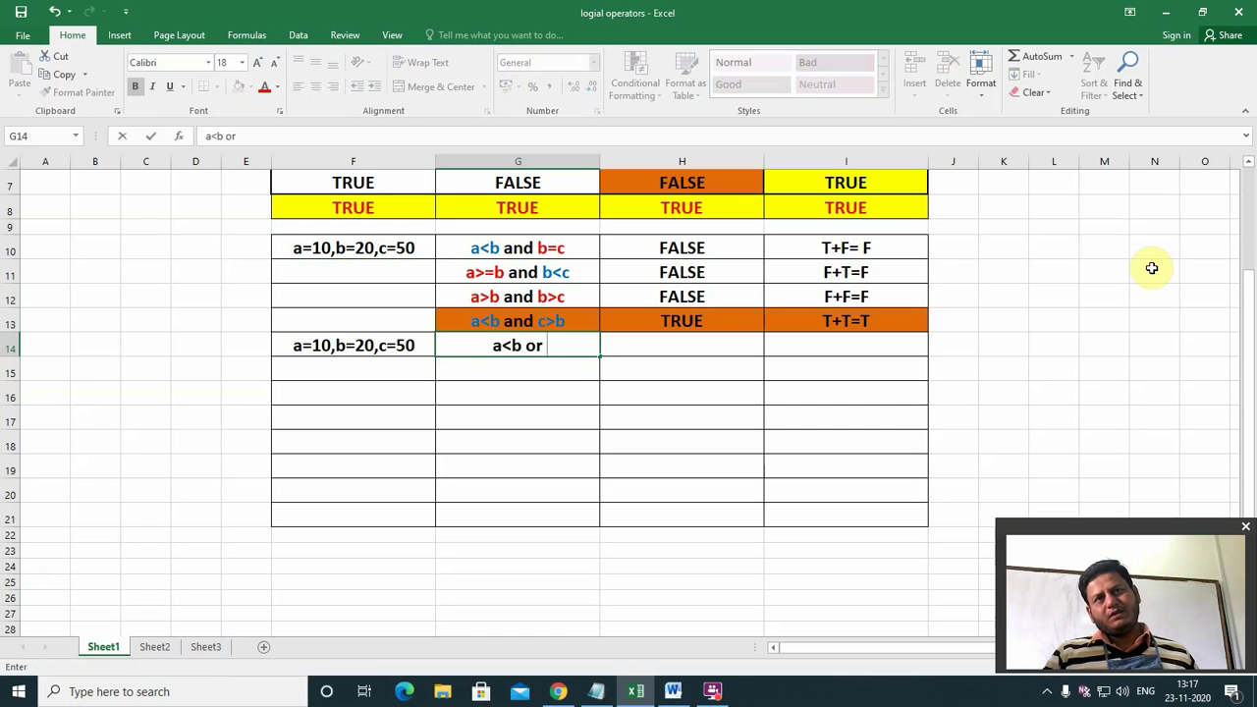
{"action": "type", "text": "c"}
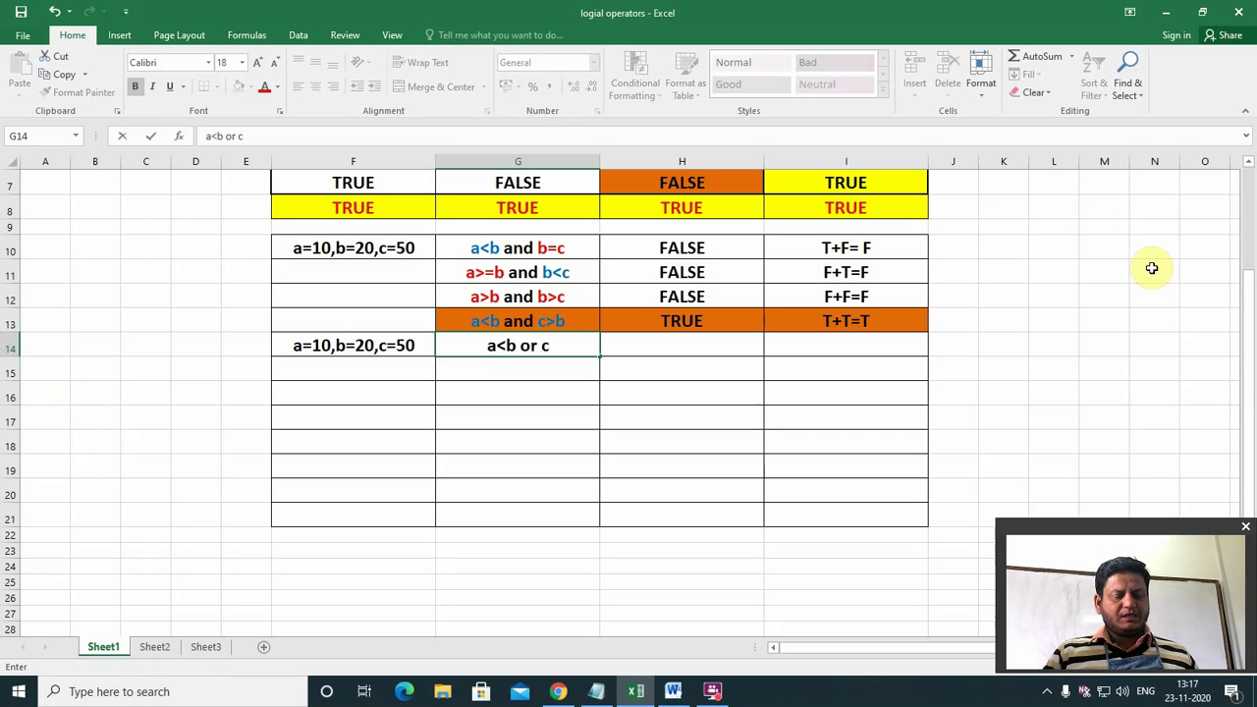
{"action": "type", "text": "<"}
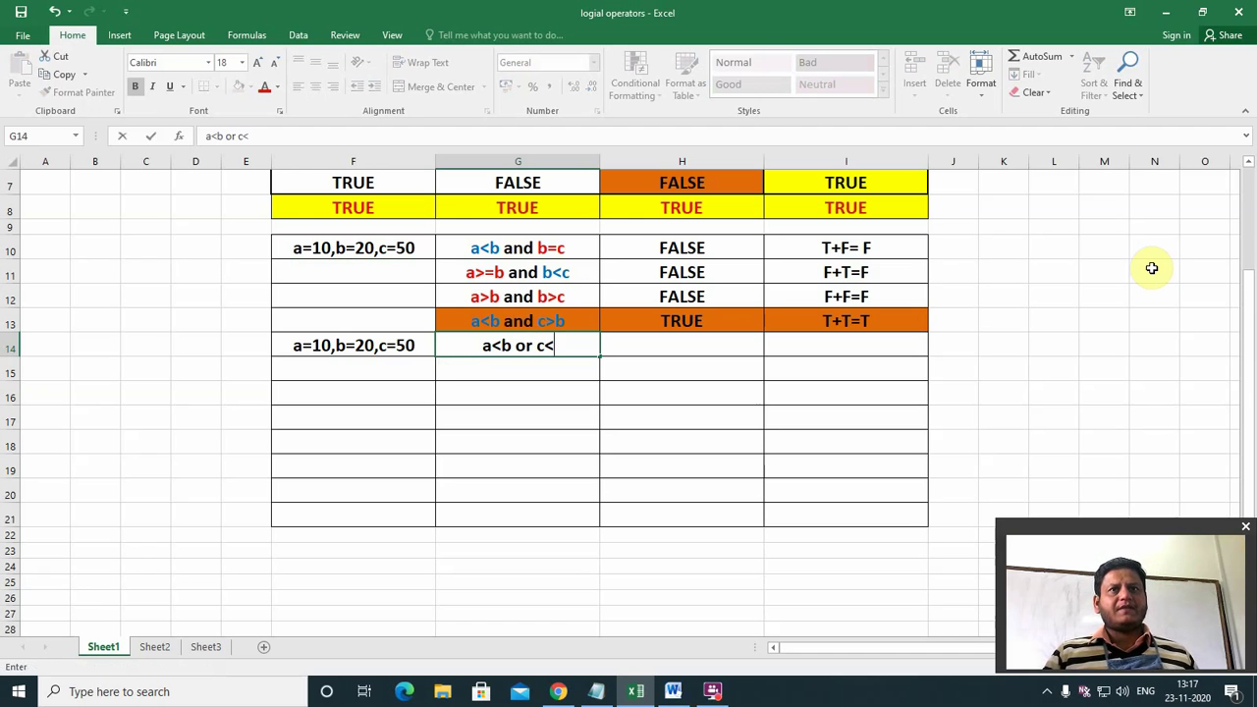
{"action": "type", "text": "b"}
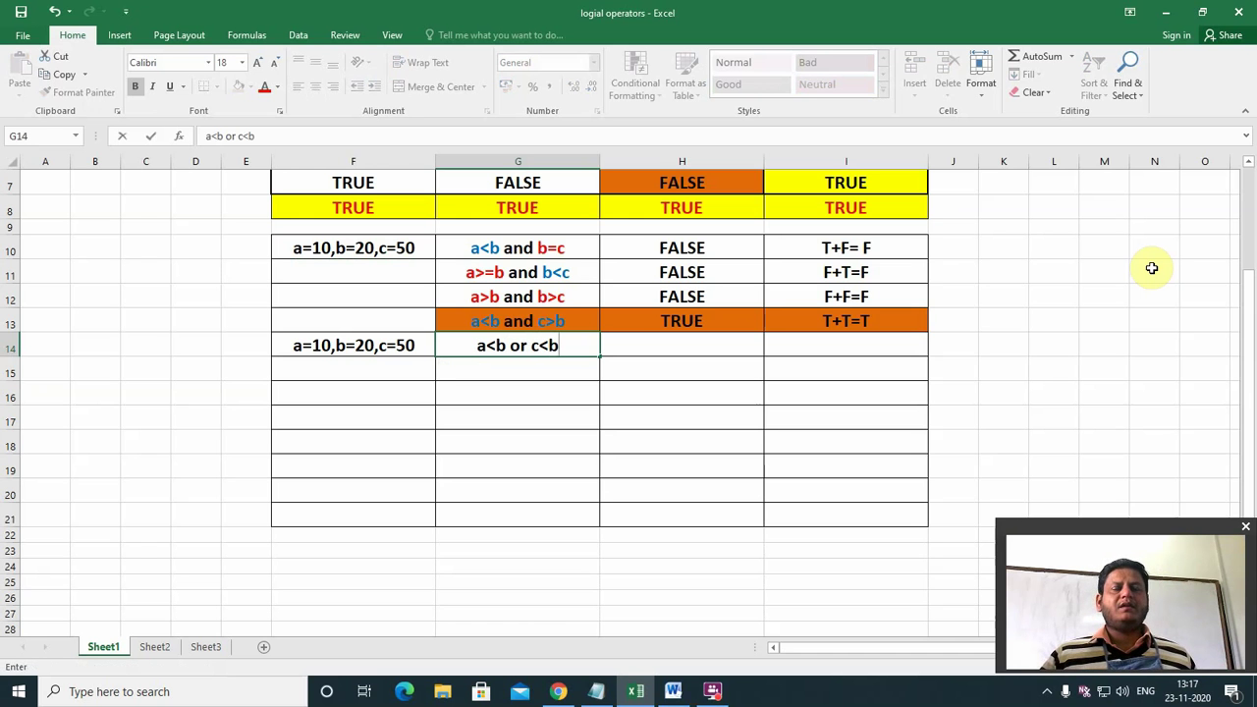
{"action": "left_click", "coordinate": [668, 348]}
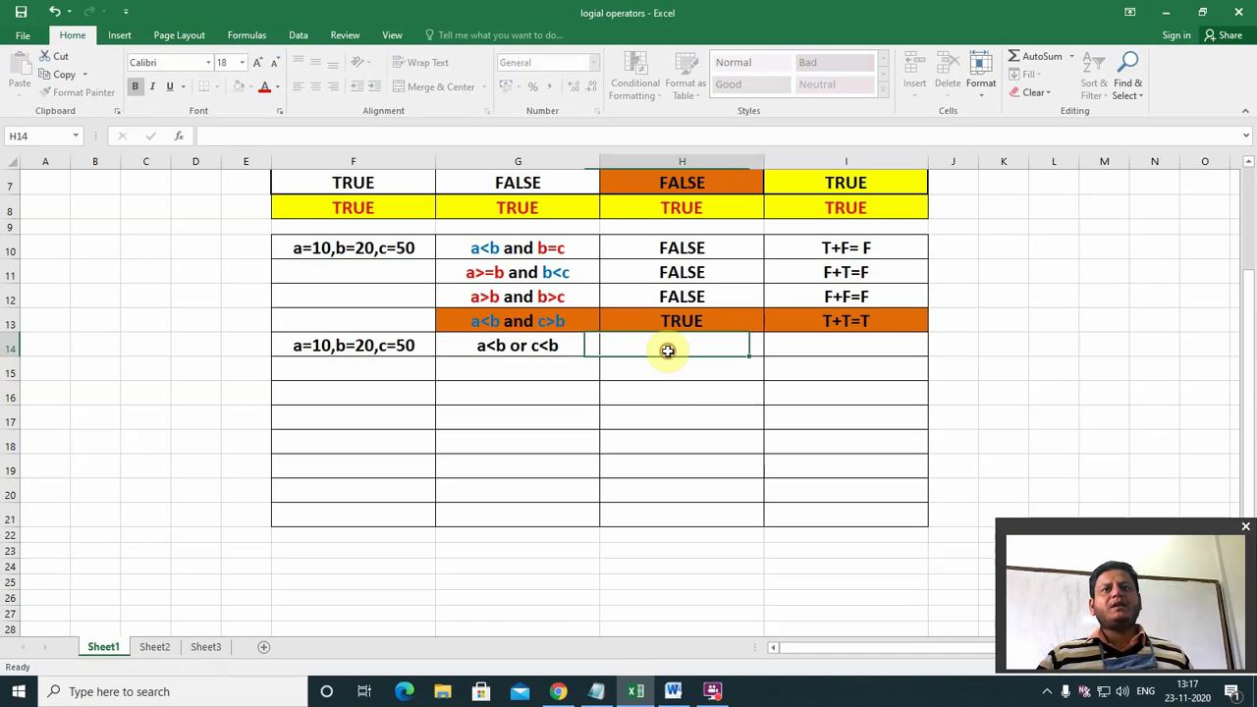
{"action": "left_click", "coordinate": [491, 351]}
{"action": "double_click", "coordinate": [486, 348]}
{"action": "left_click_drag", "start_coordinate": [482, 346], "coordinate": [504, 346]}
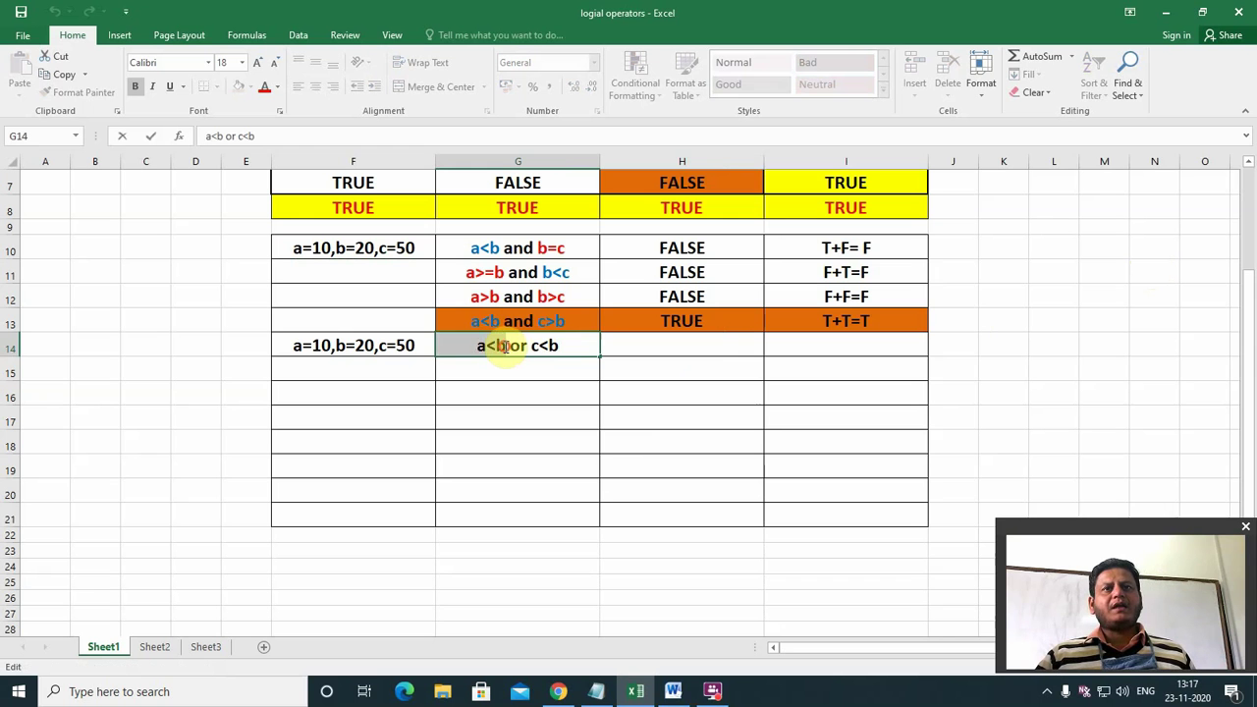
{"action": "left_click", "coordinate": [527, 410]}
Colour only the a<b part of the expression in G14 with the standard blue font colour
{"action": "left_click", "coordinate": [479, 354]}
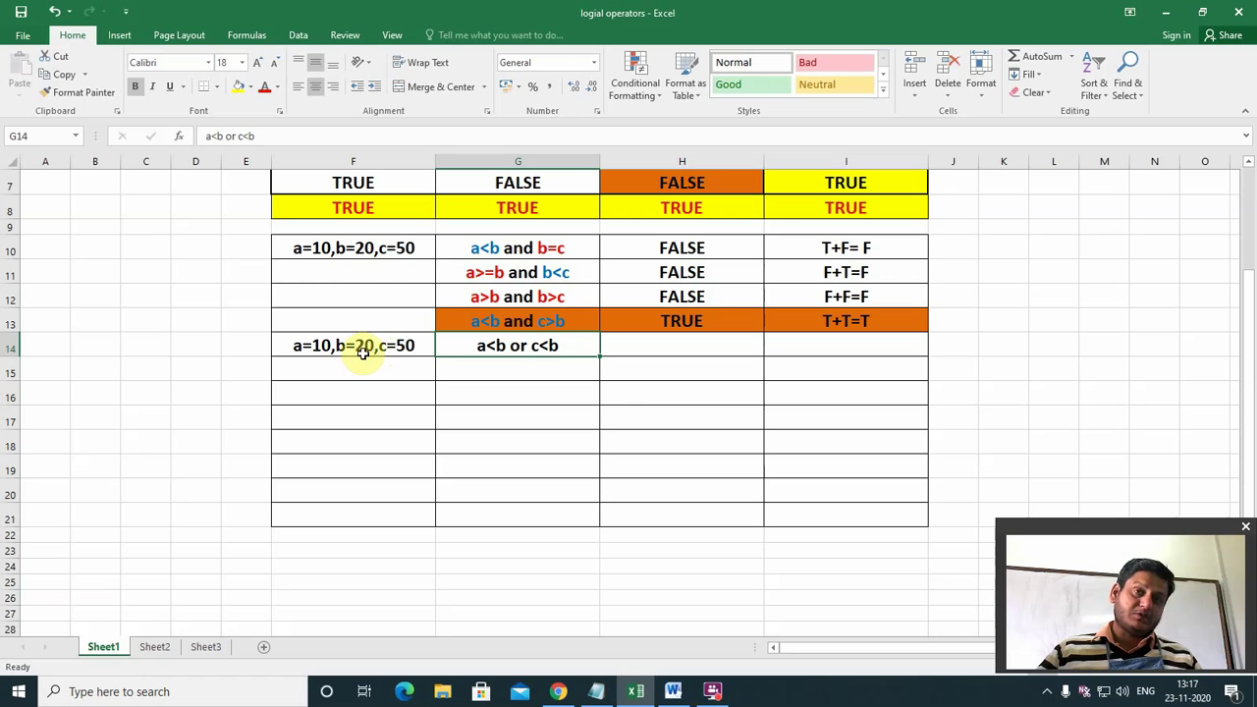
{"action": "double_click", "coordinate": [476, 348]}
{"action": "left_click_drag", "start_coordinate": [473, 346], "coordinate": [501, 345]}
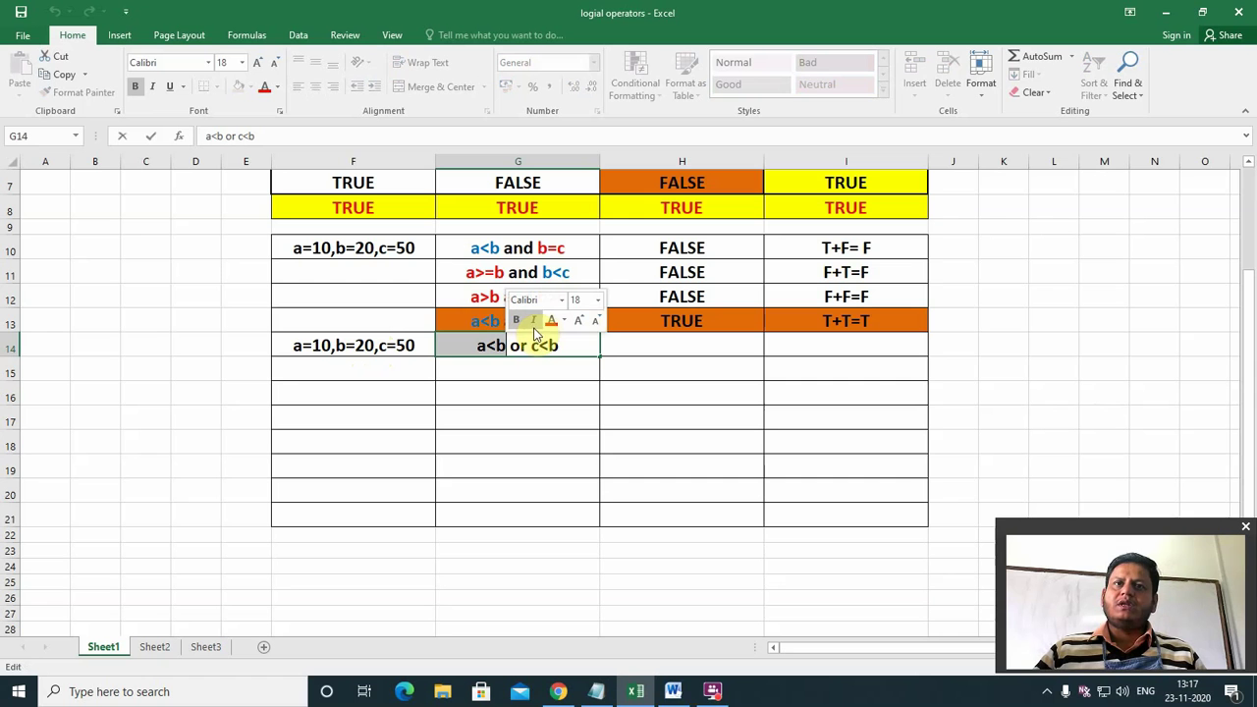
{"action": "left_click", "coordinate": [564, 321]}
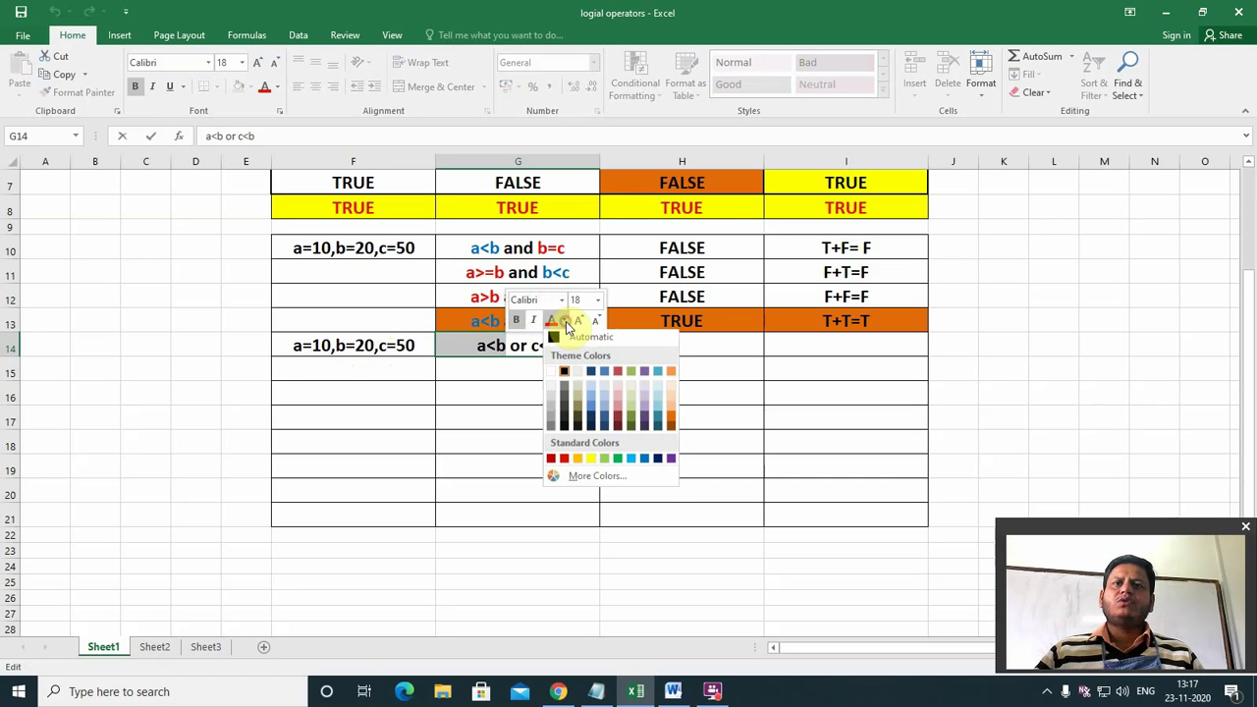
{"action": "left_click", "coordinate": [644, 462]}
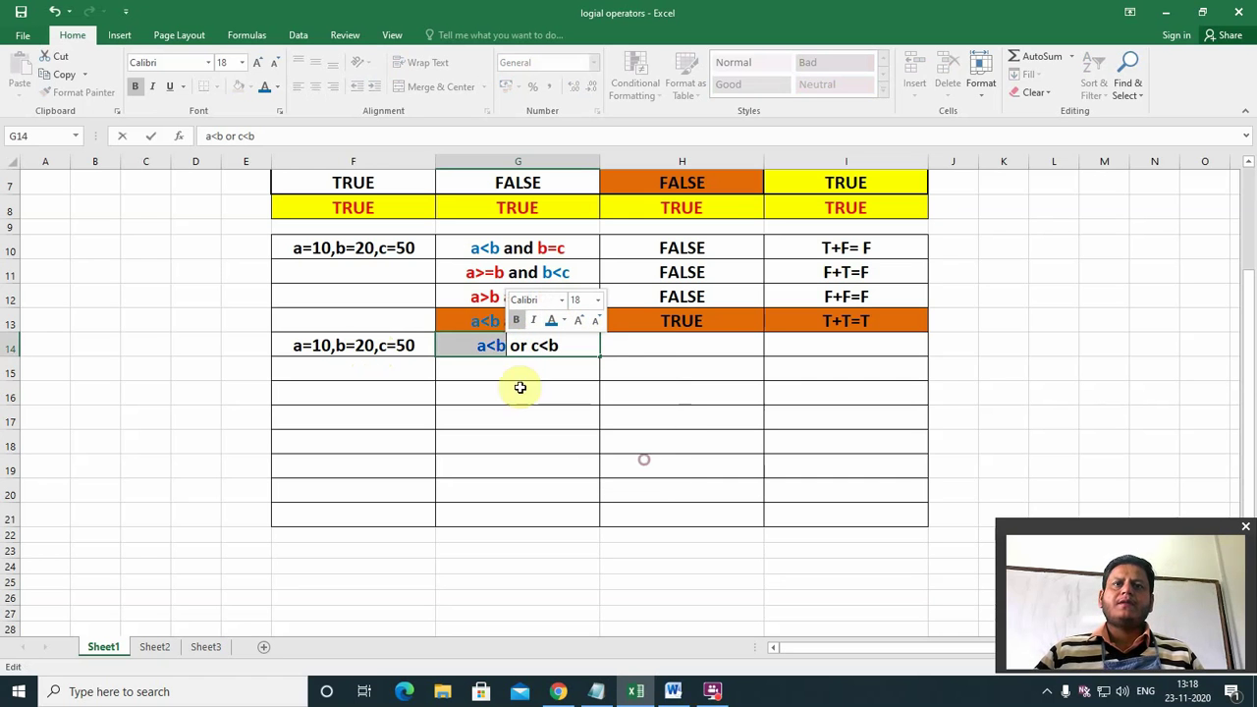
{"action": "left_click", "coordinate": [520, 389]}
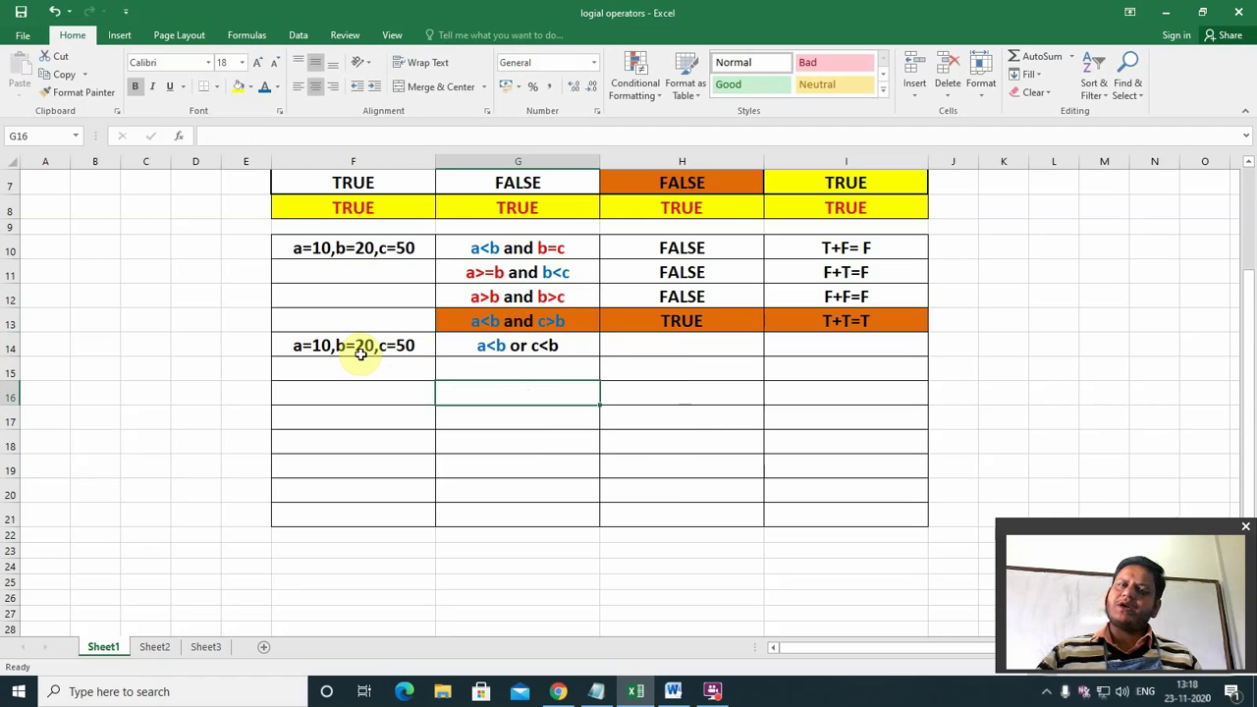
Colour only the c<b part of the expression in G14 with the standard dark red font colour
{"action": "double_click", "coordinate": [537, 348]}
{"action": "left_click_drag", "start_coordinate": [530, 347], "coordinate": [563, 350]}
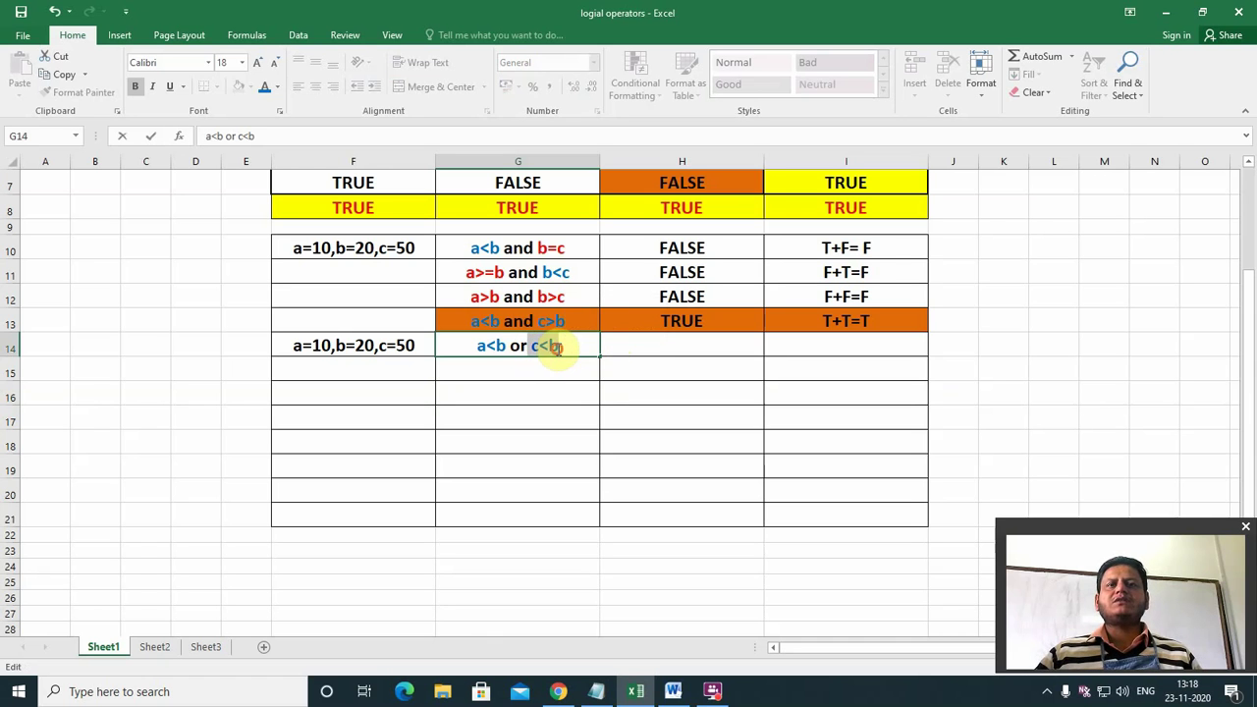
{"action": "left_click", "coordinate": [615, 324]}
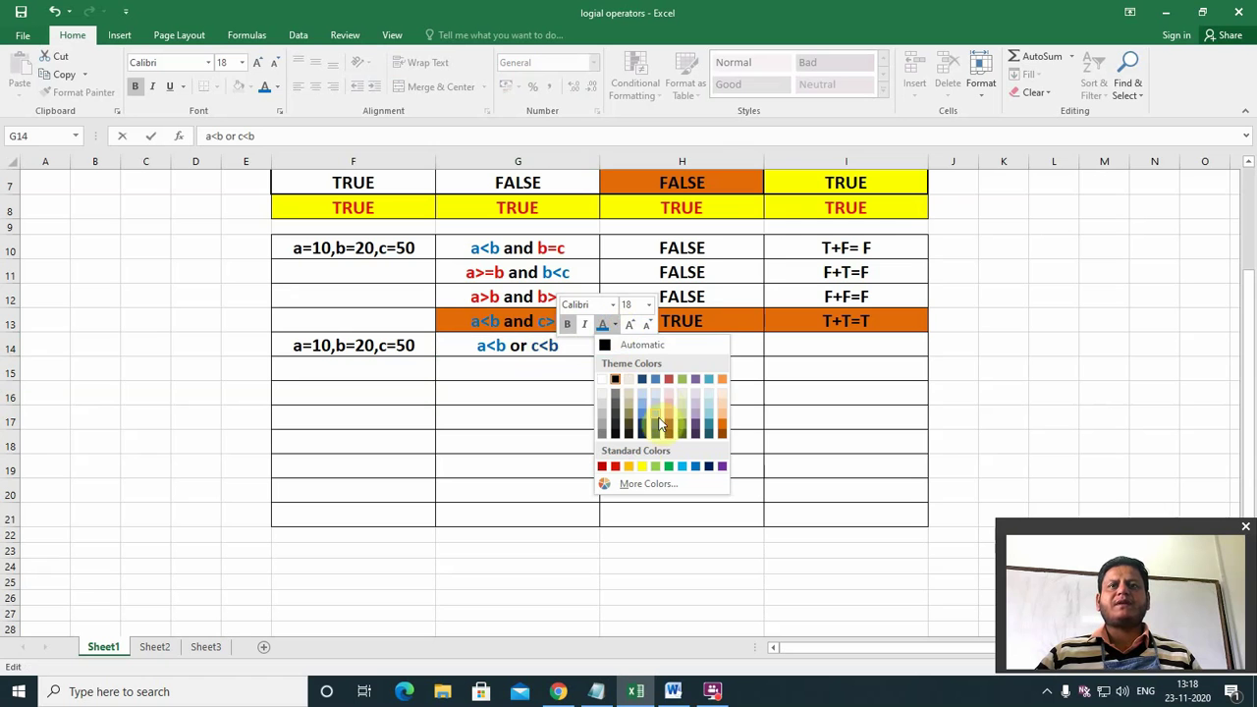
{"action": "left_click", "coordinate": [602, 465]}
{"action": "left_click", "coordinate": [495, 389]}
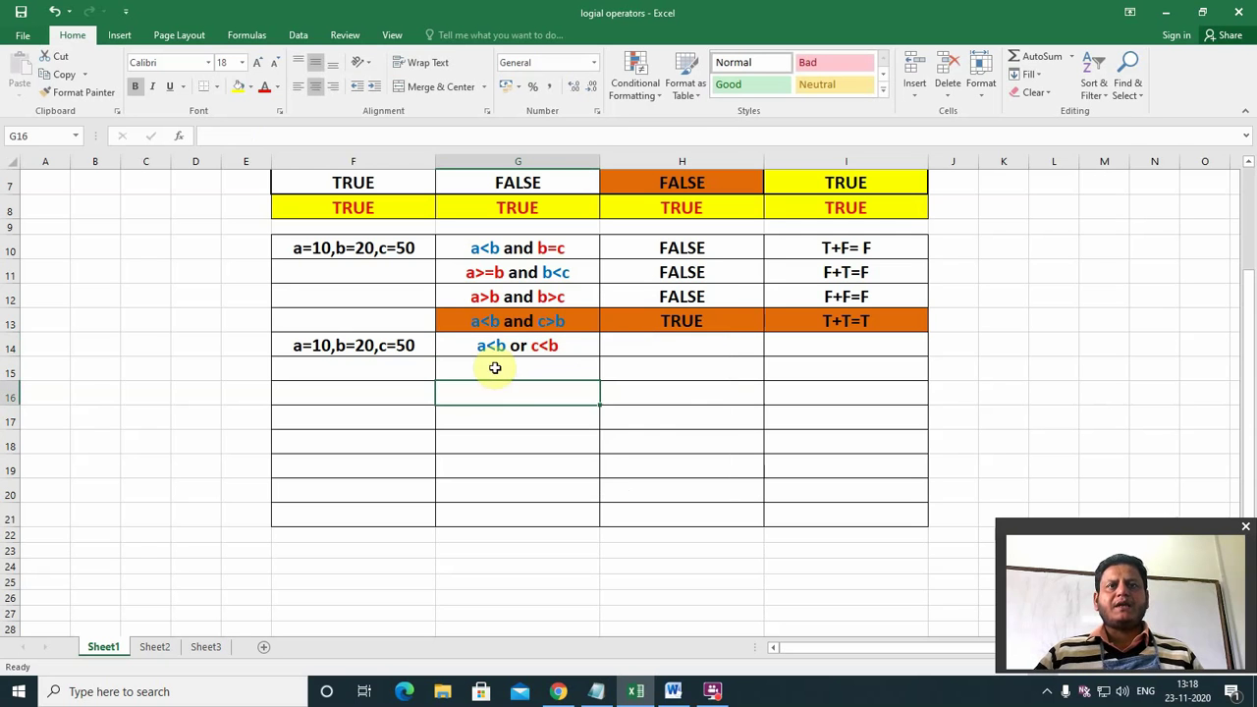
Check the TRUE/FALSE row of the OR truth table and enter TRUE in H14 as the result of "a<b or c<b"
{"action": "left_click", "coordinate": [487, 347]}
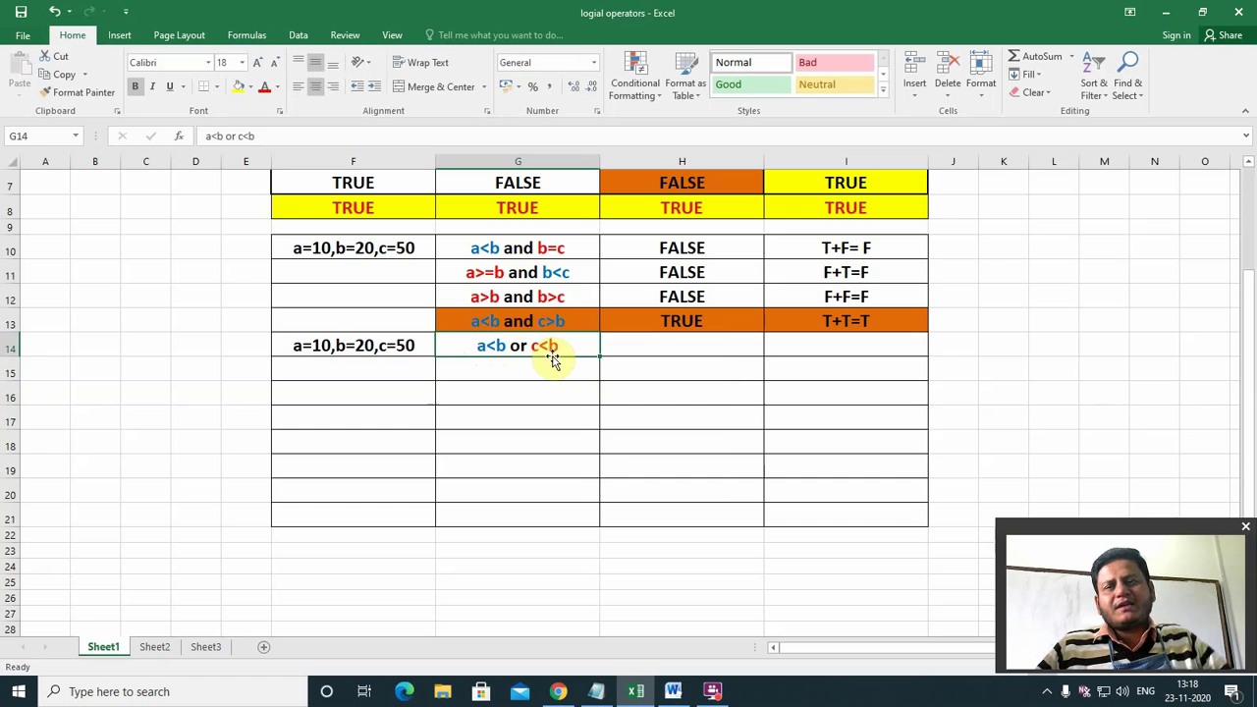
{"action": "scroll", "coordinate": [701, 356], "scroll_direction": "up", "scroll_amount": 2}
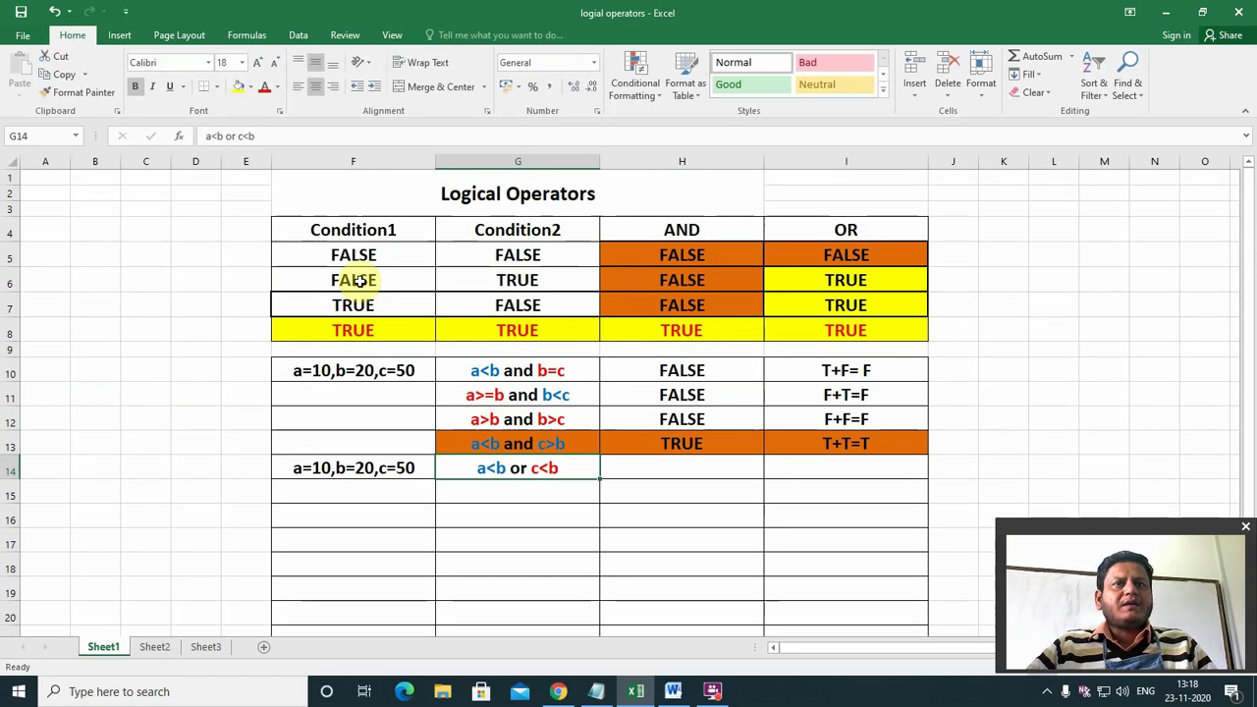
{"action": "left_click", "coordinate": [354, 306]}
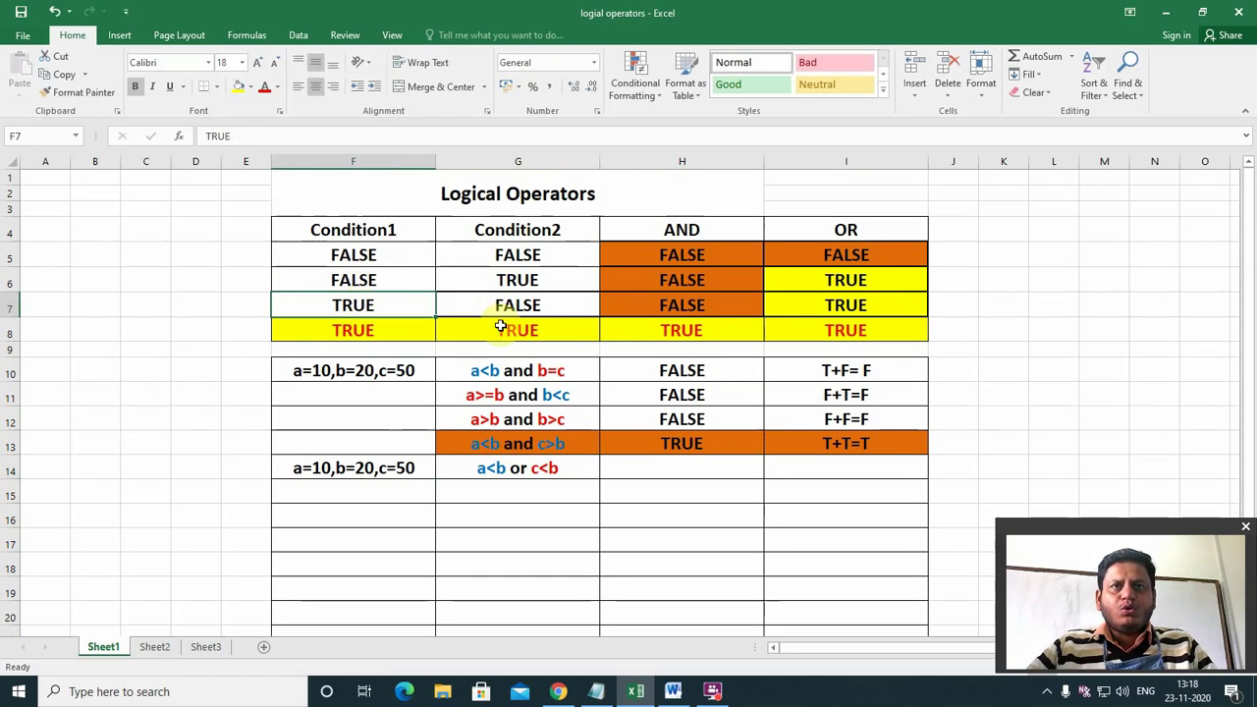
{"action": "left_click", "coordinate": [527, 306]}
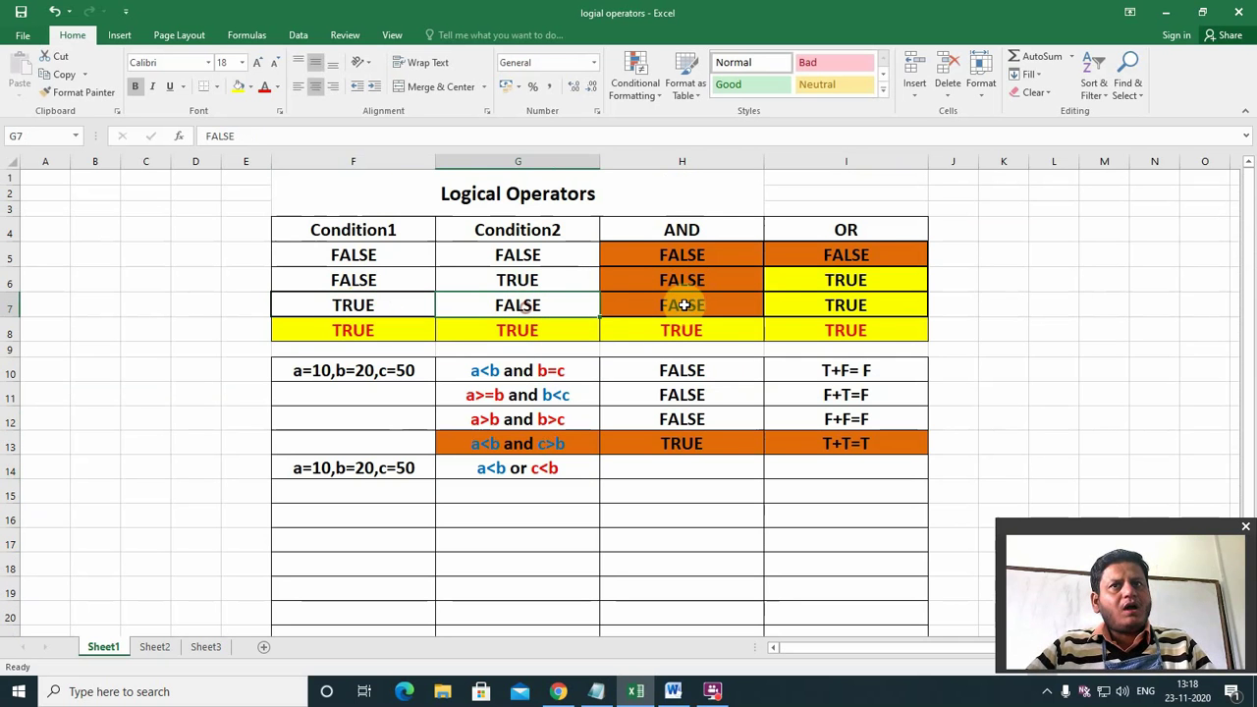
{"action": "left_click", "coordinate": [830, 305]}
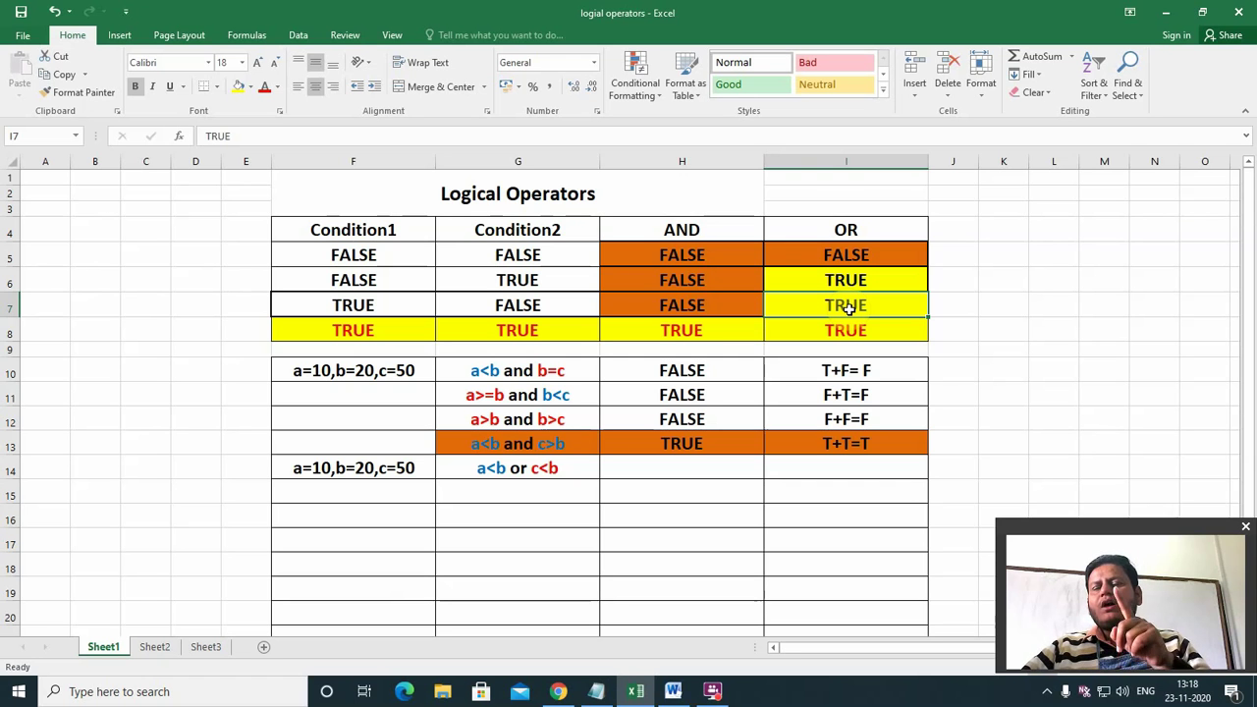
{"action": "left_click", "coordinate": [684, 475]}
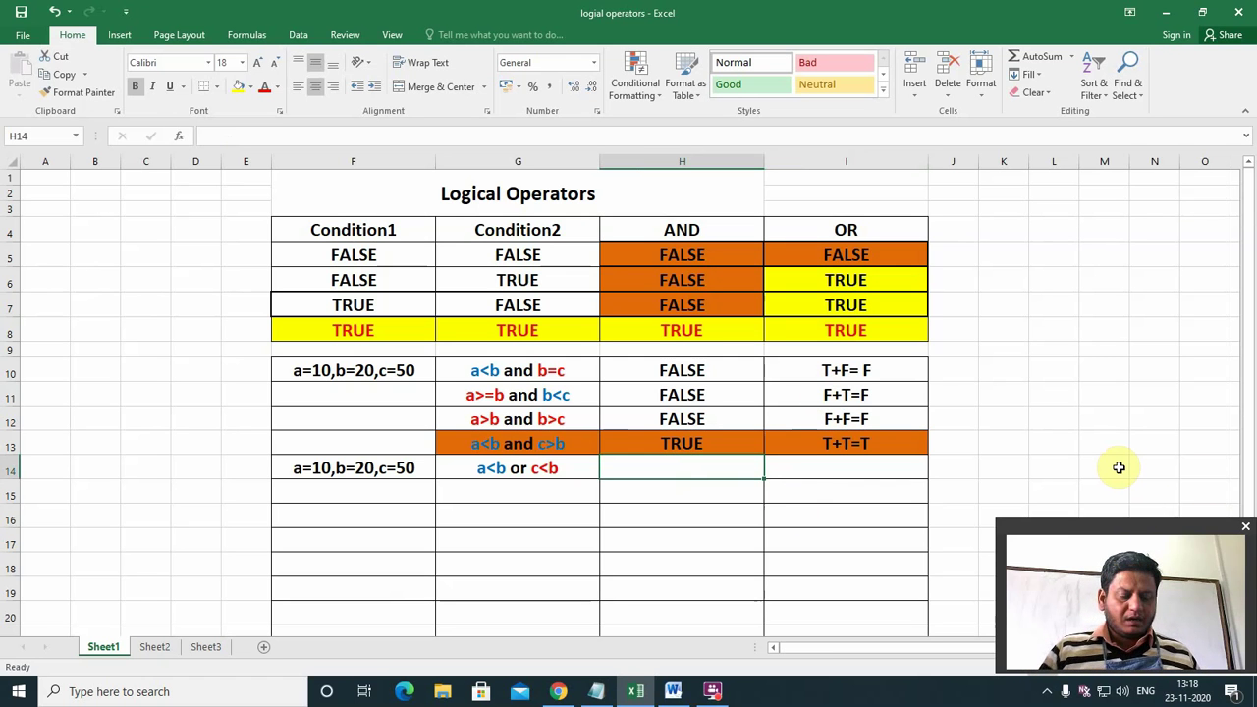
{"action": "type", "text": "true"}
{"action": "key", "text": "Tab"}
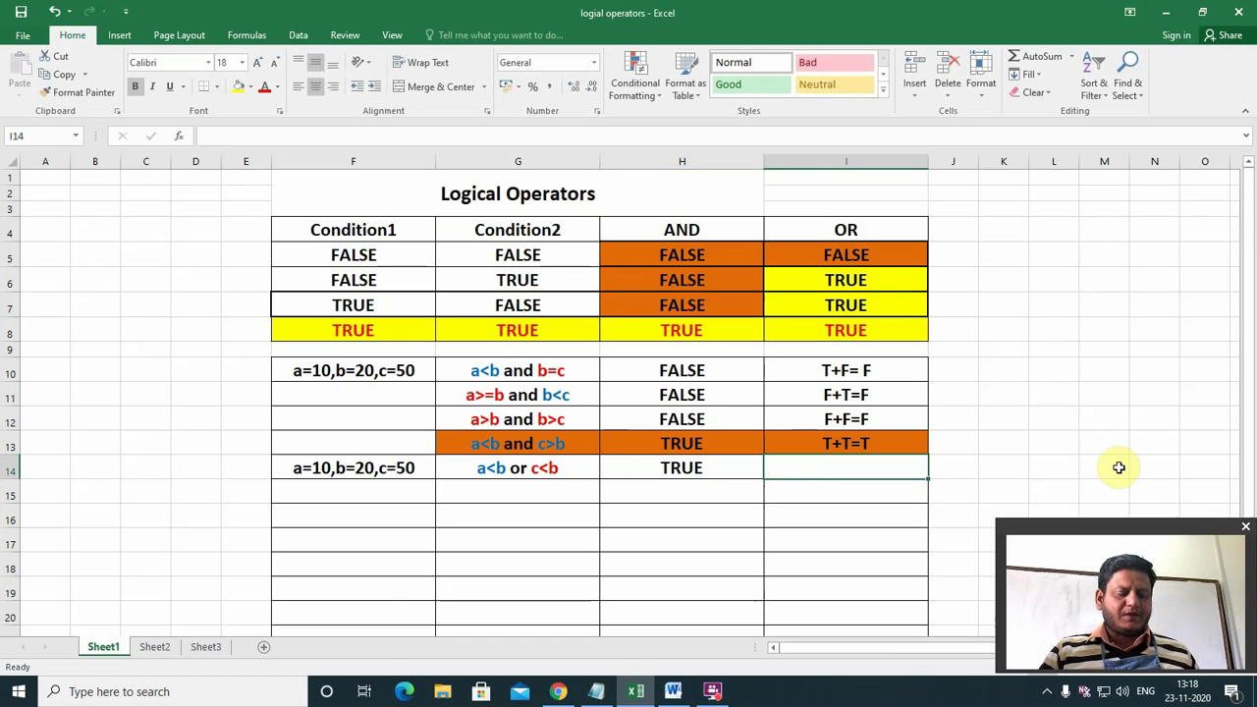
Enter the truth-value breakdown T+F=T in I14 for the expression "a<b or c<b"
{"action": "type", "text": "F+"}
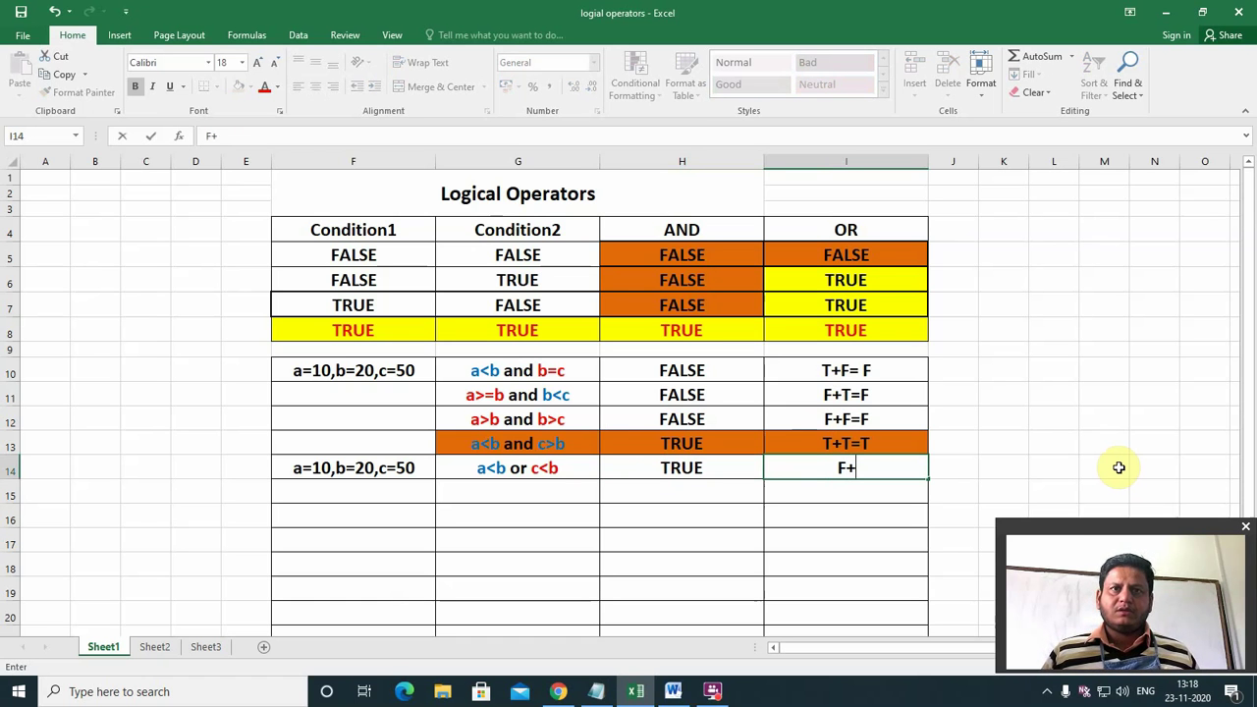
{"action": "key", "text": "BackSpace"}
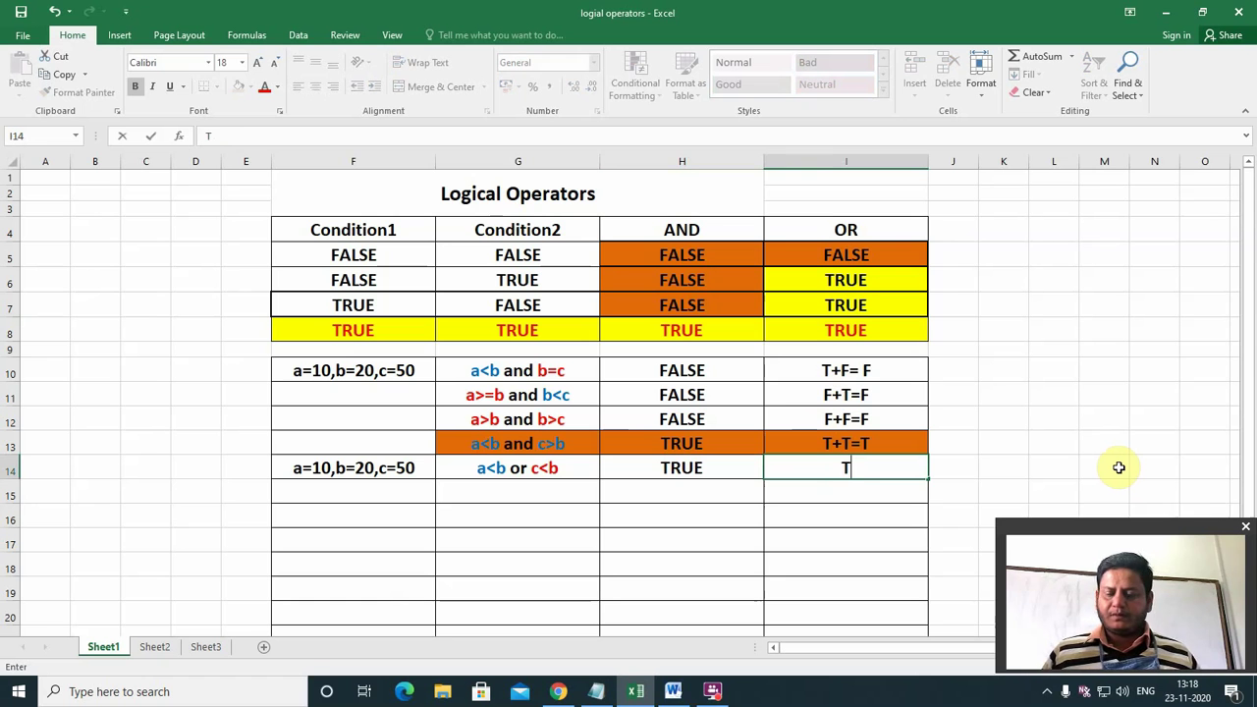
{"action": "type", "text": "+"}
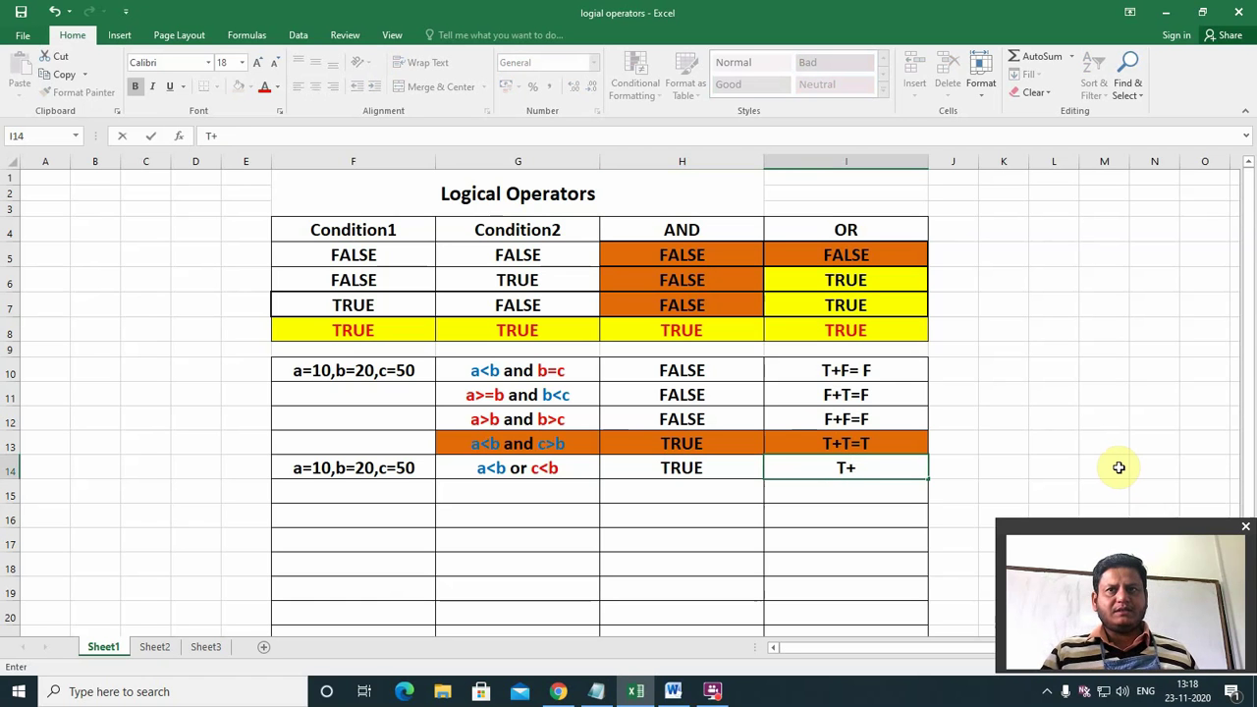
{"action": "type", "text": "F"}
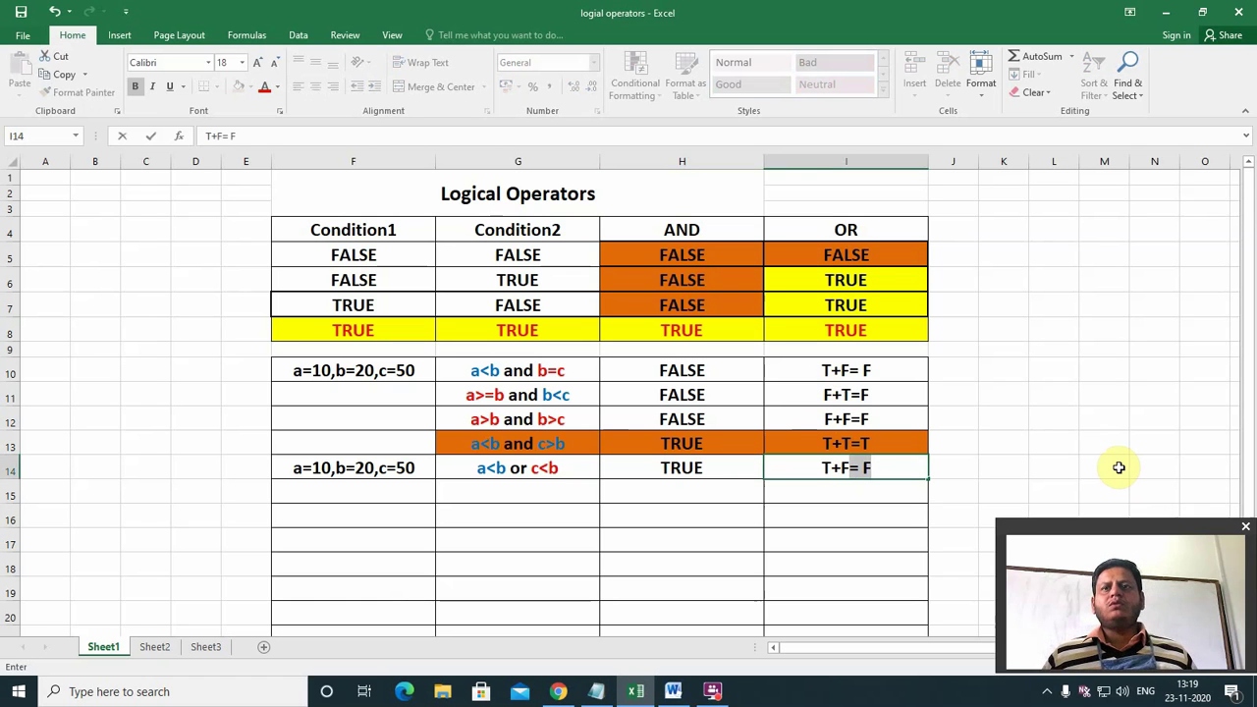
{"action": "type", "text": "T"}
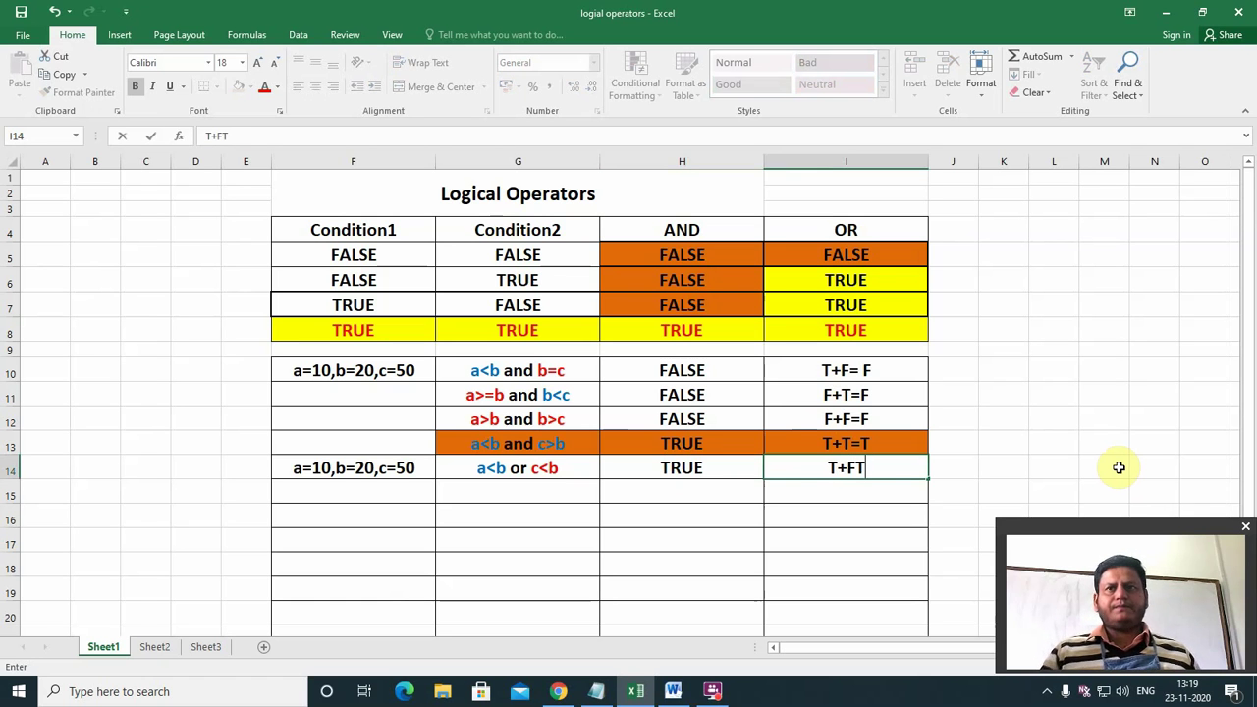
{"action": "key", "text": "BackSpace"}
{"action": "type", "text": "=T"}
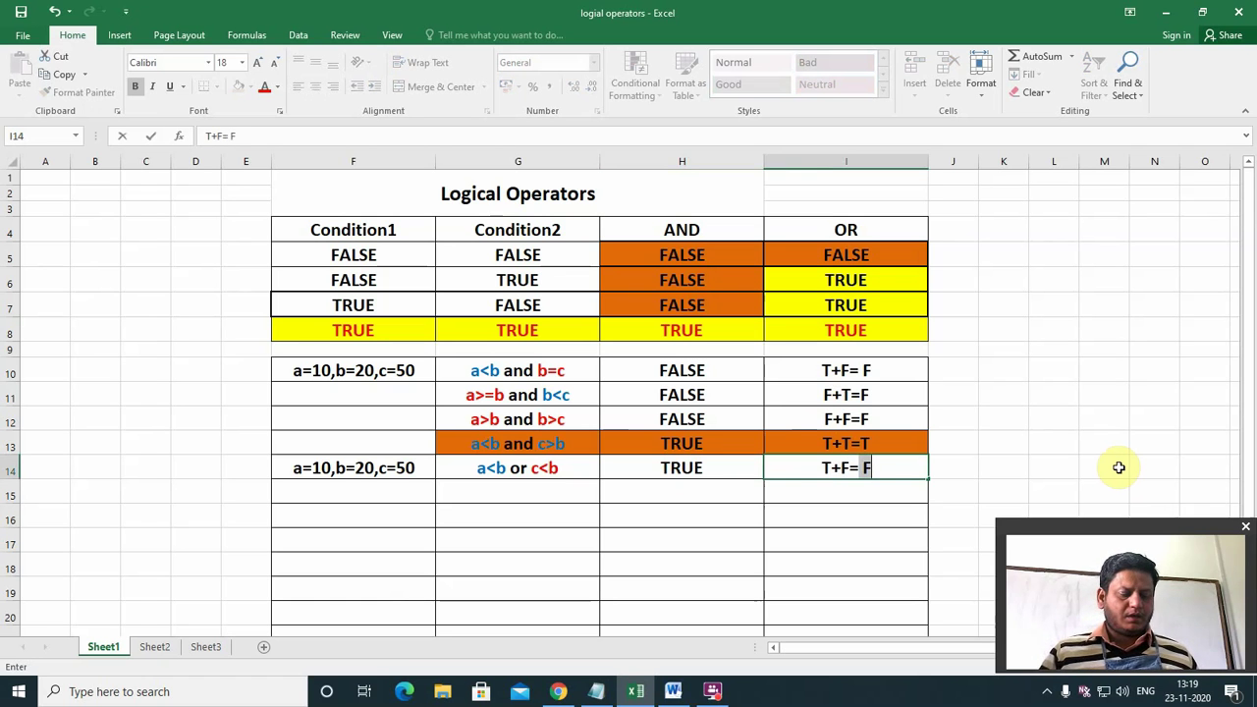
{"action": "left_click", "coordinate": [735, 498]}
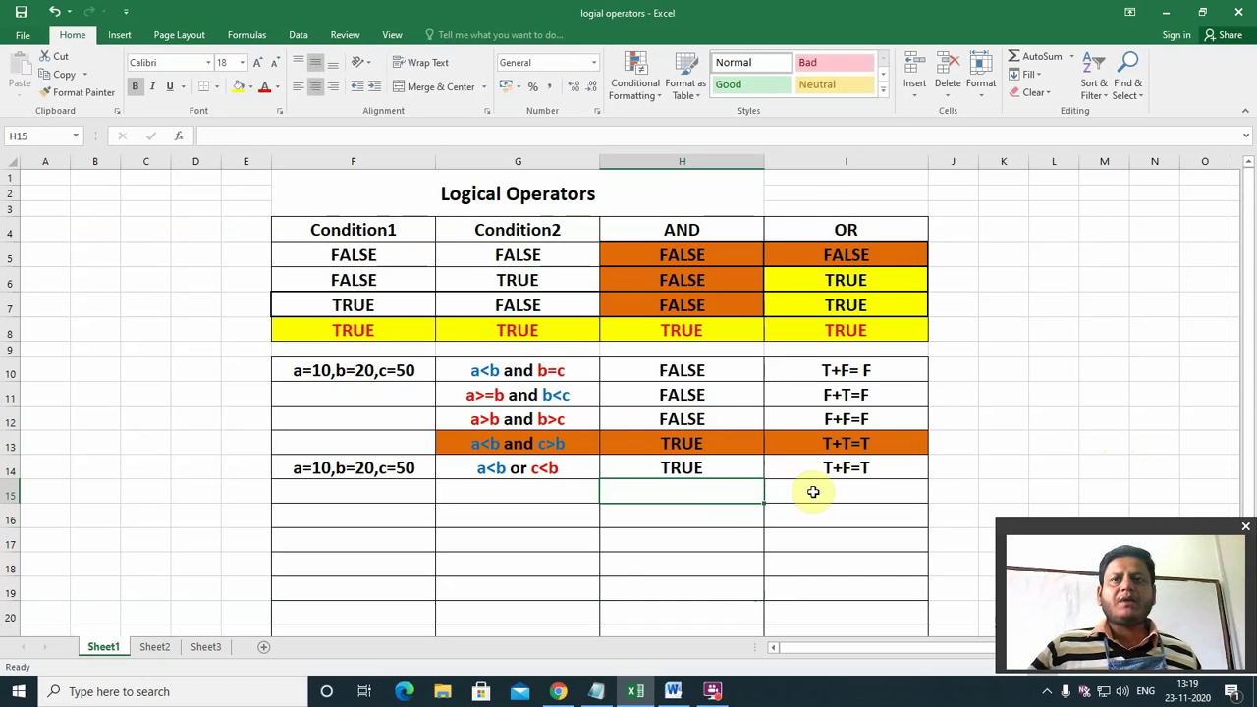
Enter the second OR example expression "c<b or a<b" in G15
{"action": "left_click", "coordinate": [507, 499]}
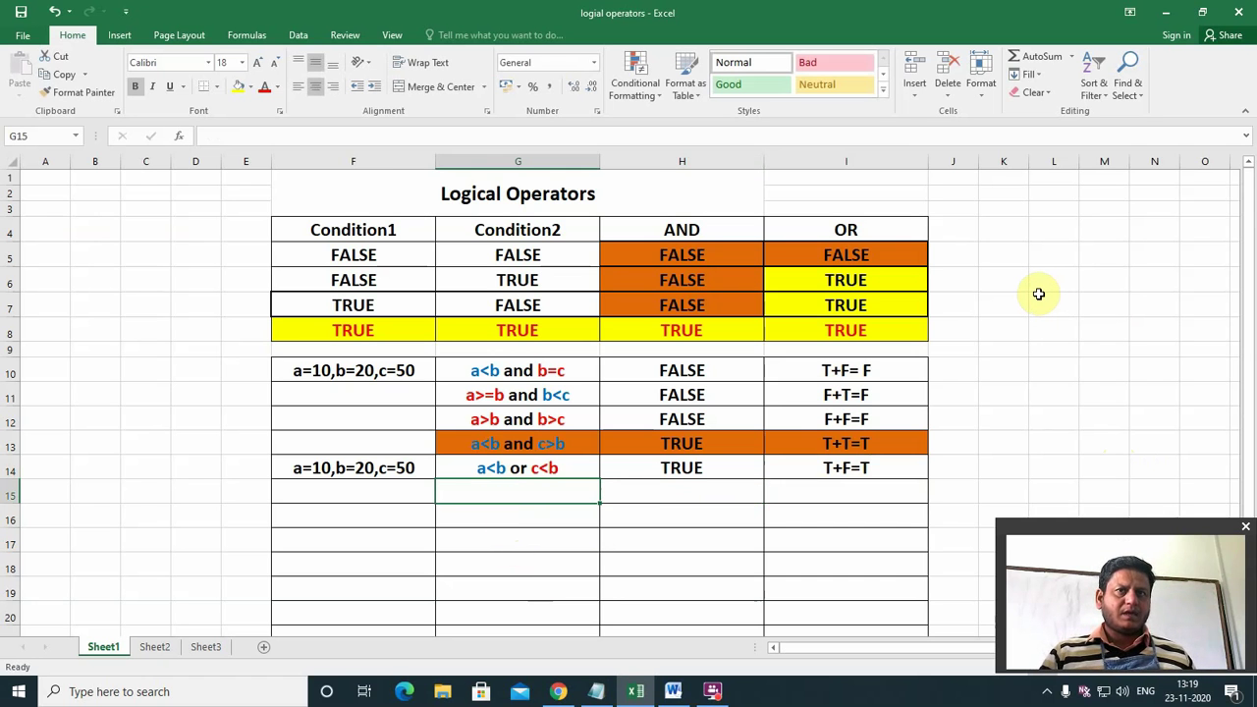
{"action": "type", "text": "c"}
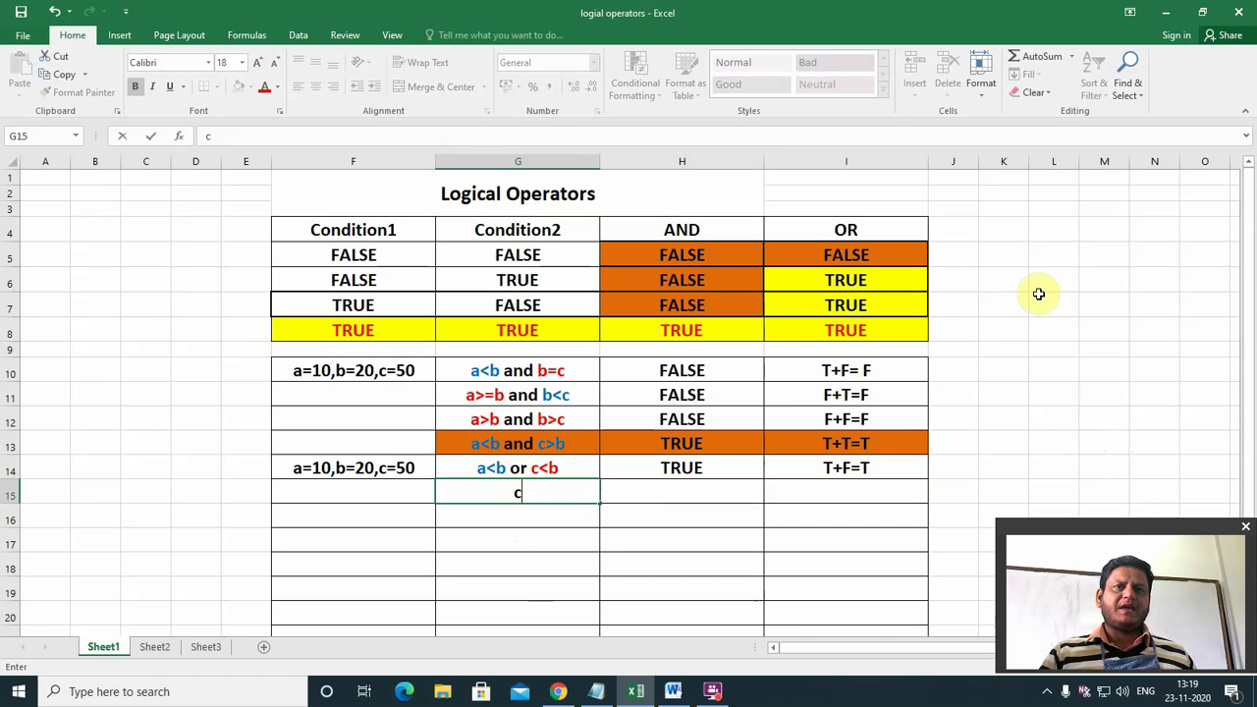
{"action": "type", "text": "<b"}
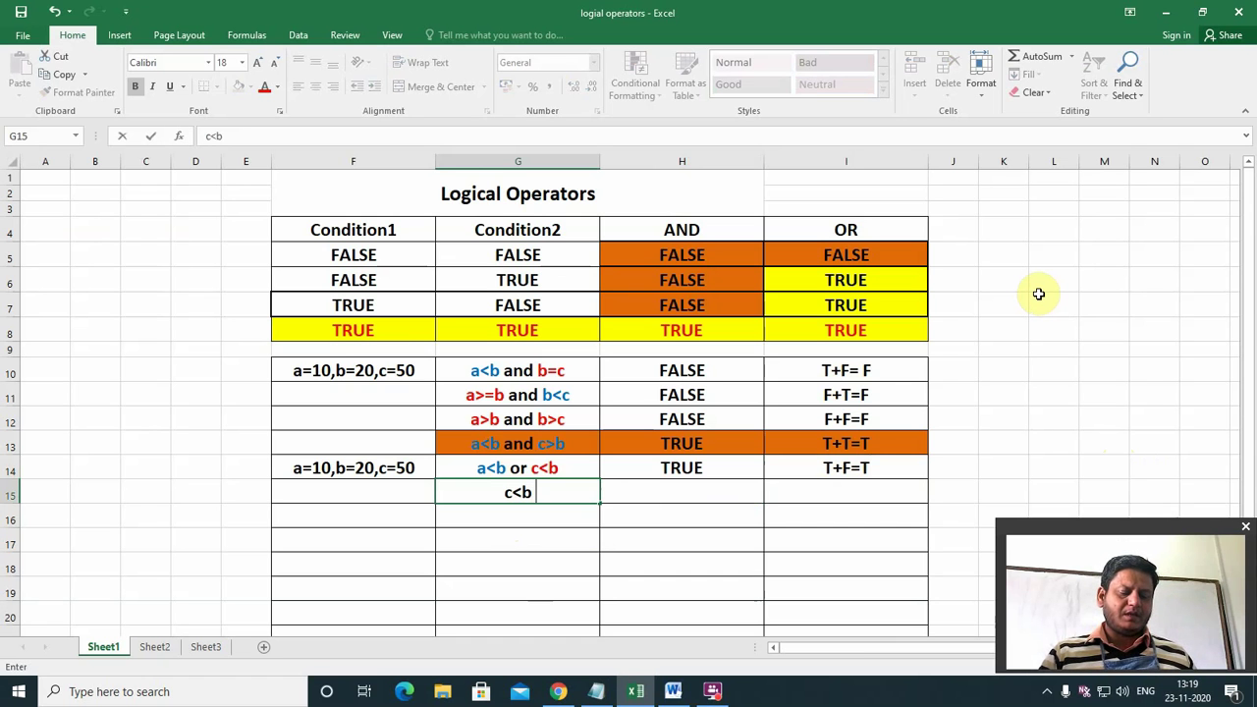
{"action": "type", "text": " or"}
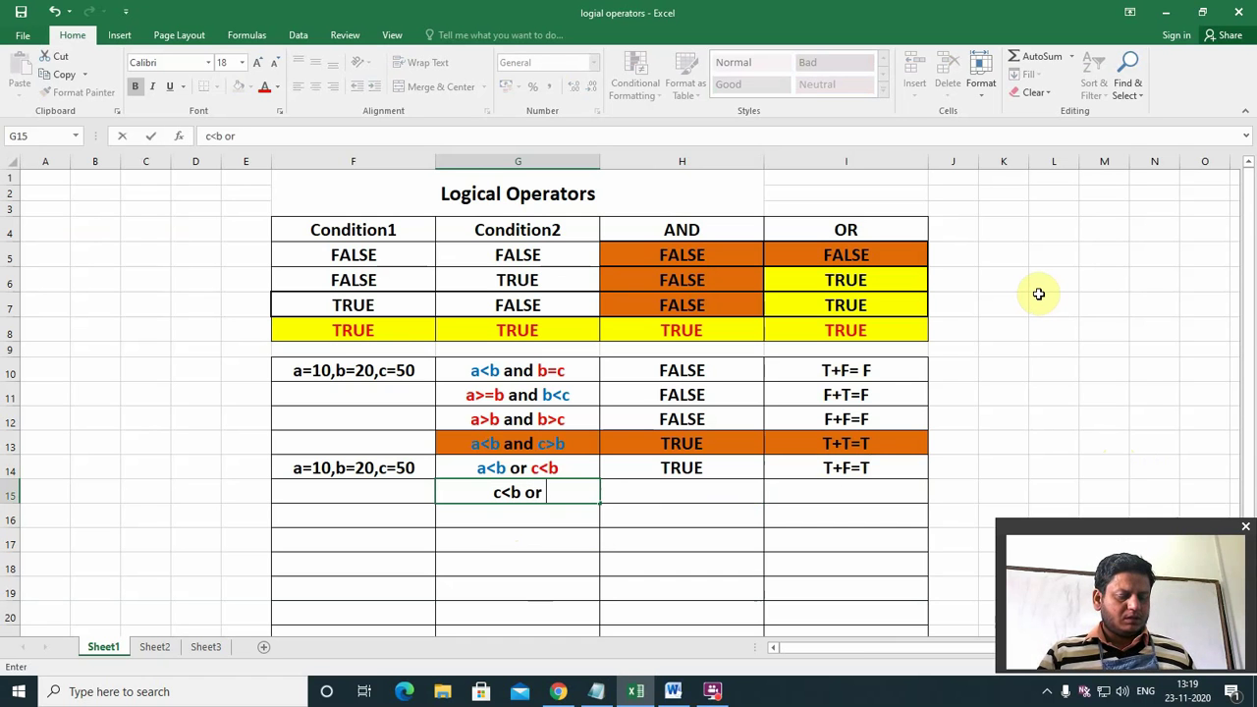
{"action": "type", "text": " a,b"}
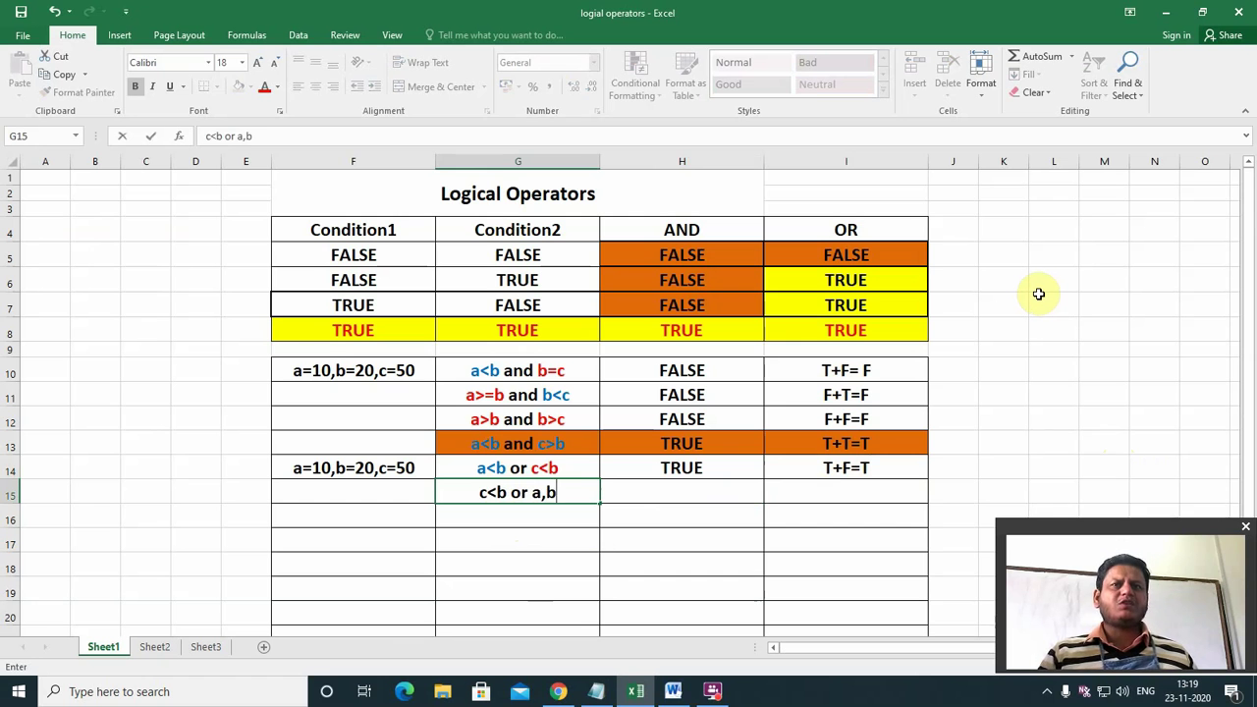
{"action": "key", "text": "BackSpace"}
{"action": "key", "text": "BackSpace"}
{"action": "type", "text": "<"}
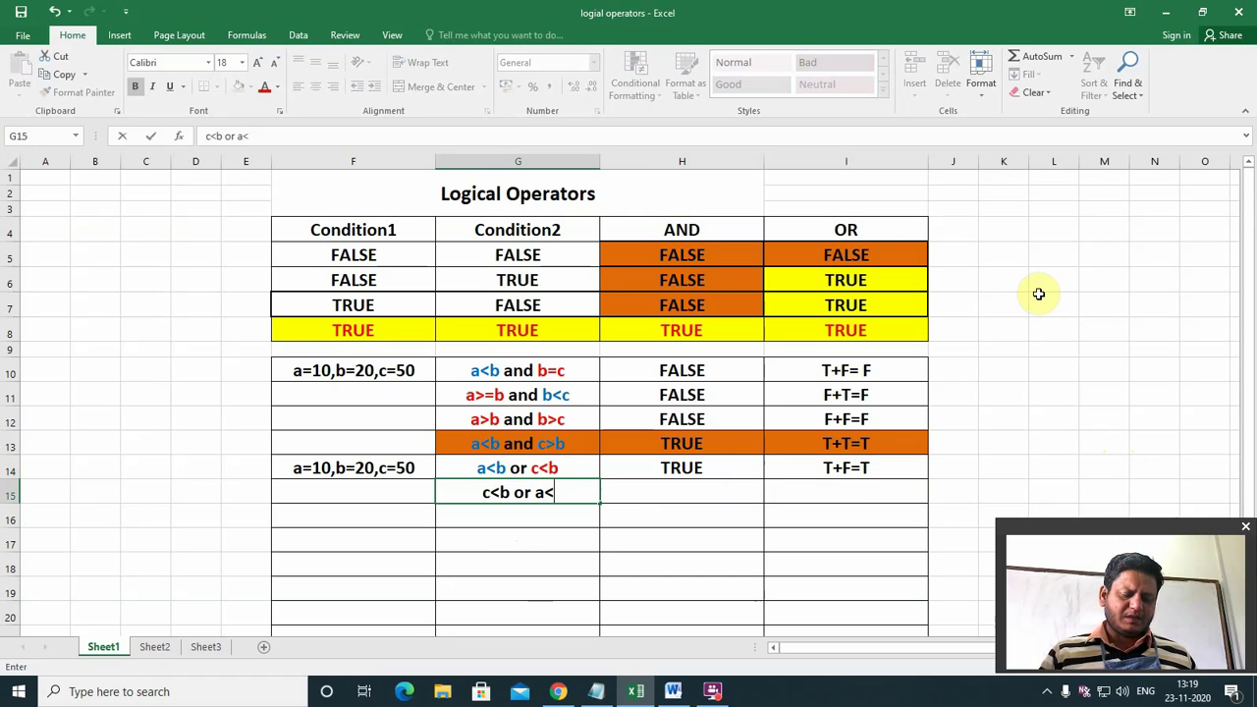
{"action": "type", "text": "a"}
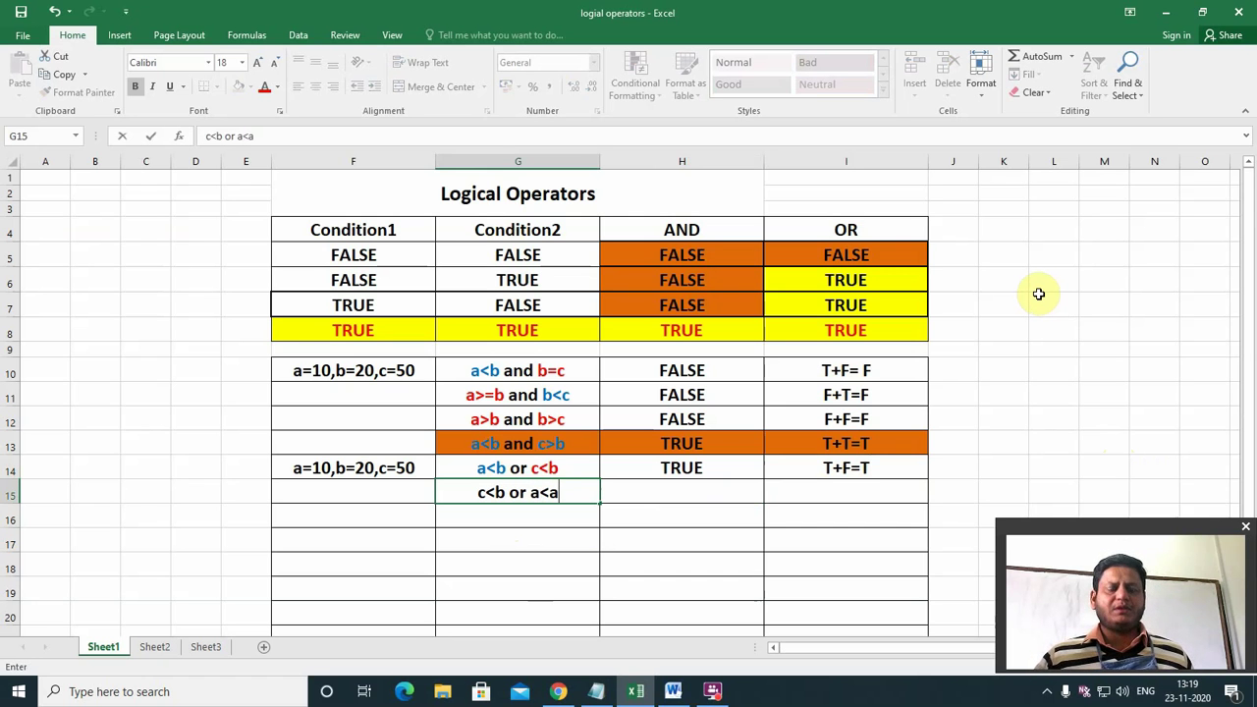
{"action": "key", "text": "BackSpace"}
{"action": "type", "text": "b"}
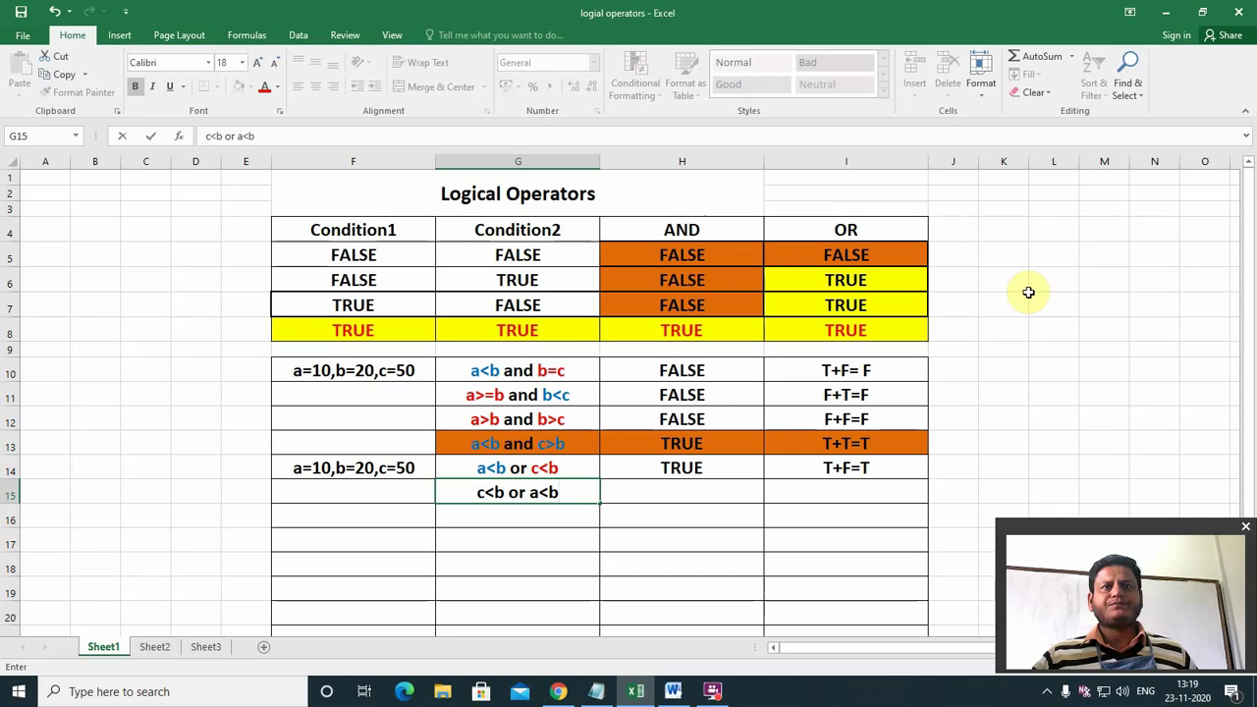
{"action": "left_click", "coordinate": [564, 520]}
Colour only the c<b part of the expression in G15 with the red font colour used for c<b in G14
{"action": "double_click", "coordinate": [475, 492]}
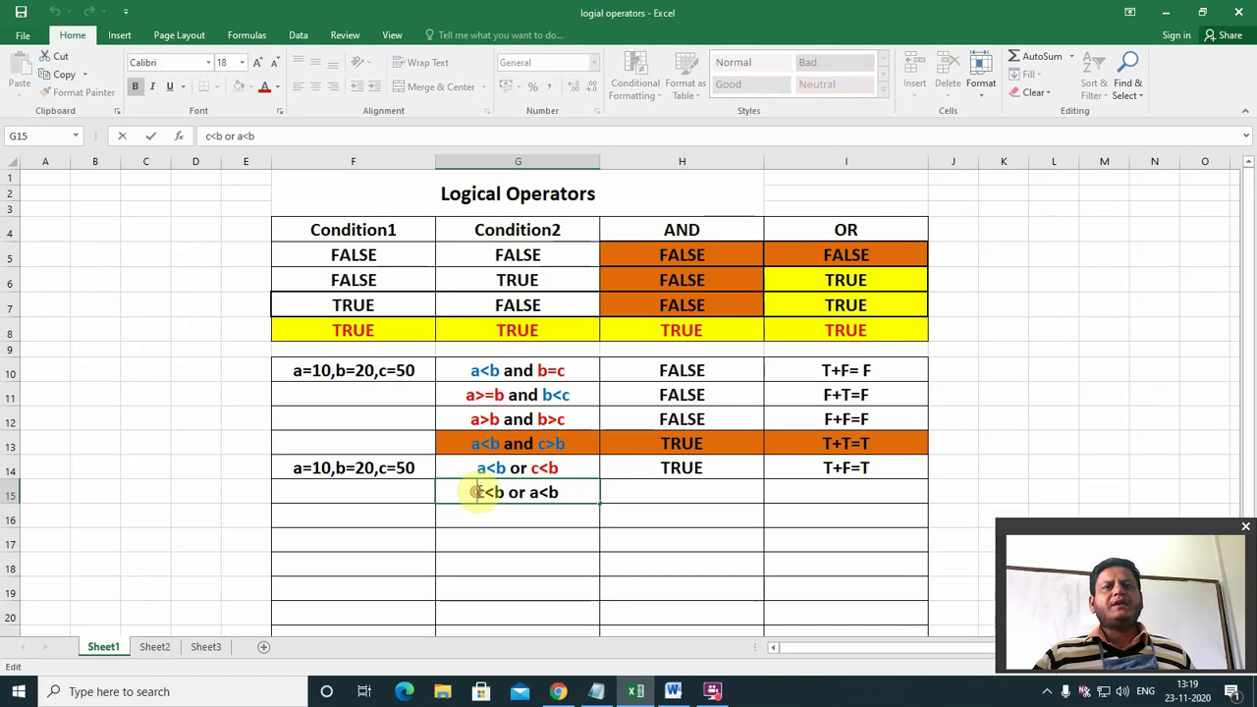
{"action": "left_click_drag", "start_coordinate": [476, 492], "coordinate": [557, 487]}
{"action": "left_click", "coordinate": [556, 476]}
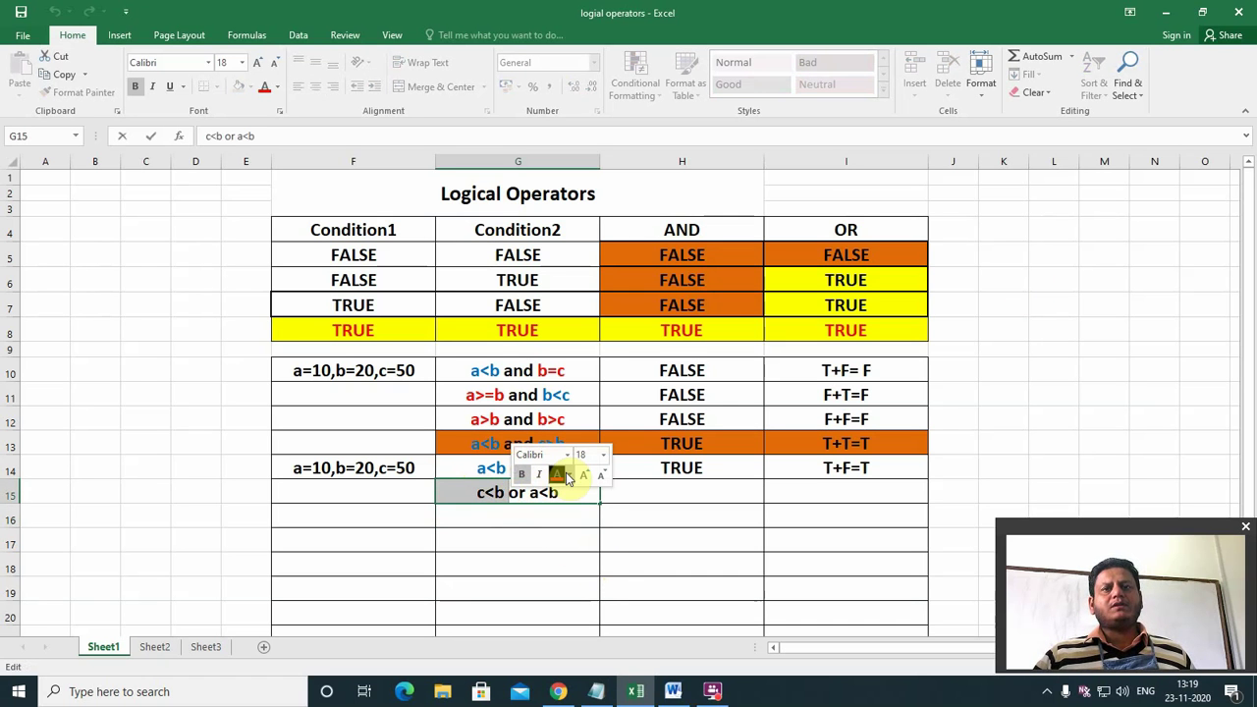
{"action": "left_click", "coordinate": [501, 535]}
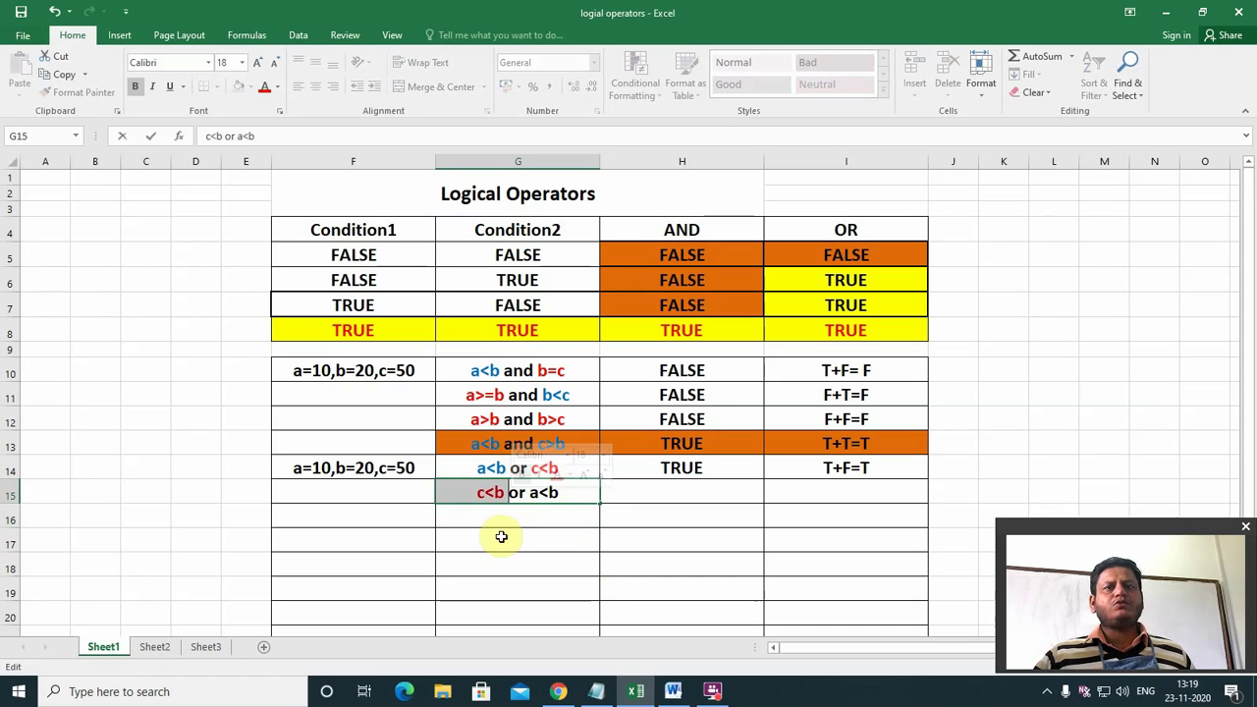
{"action": "left_click", "coordinate": [359, 468]}
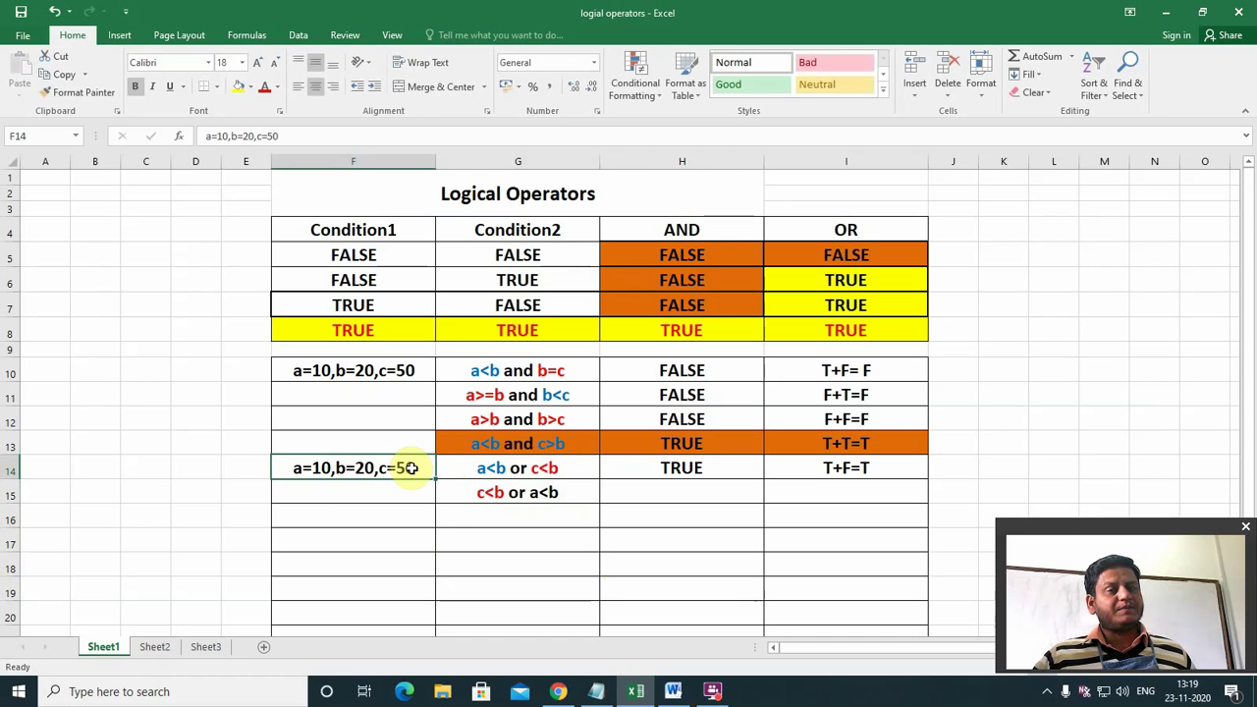
Colour only the a<b part of the expression in G15 with the standard blue font colour
{"action": "left_click", "coordinate": [532, 494]}
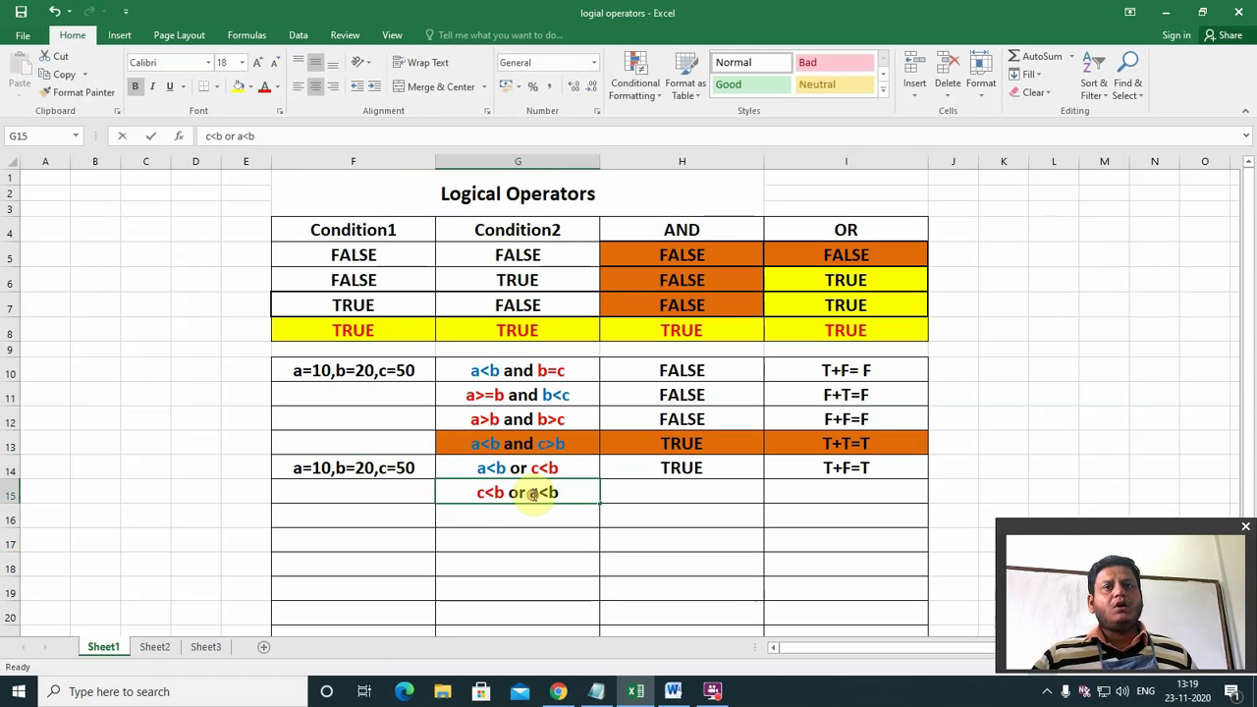
{"action": "double_click", "coordinate": [531, 494]}
{"action": "left_click_drag", "start_coordinate": [530, 494], "coordinate": [563, 494]}
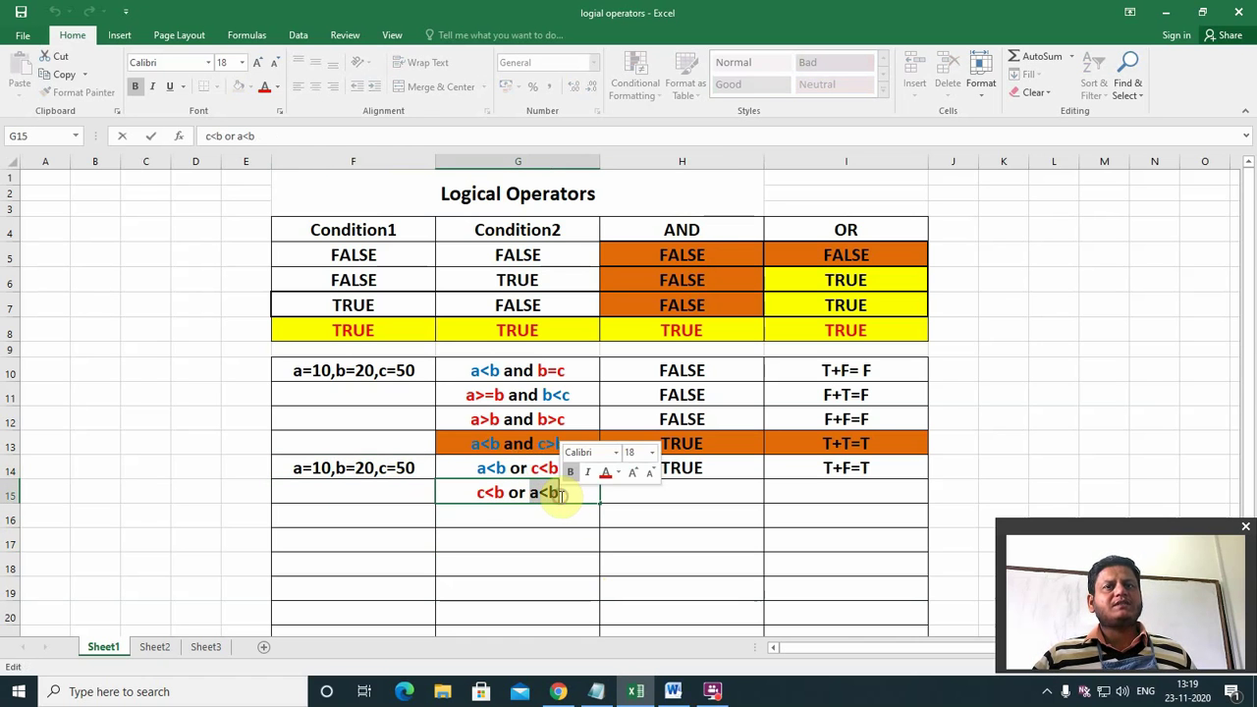
{"action": "left_click", "coordinate": [618, 473]}
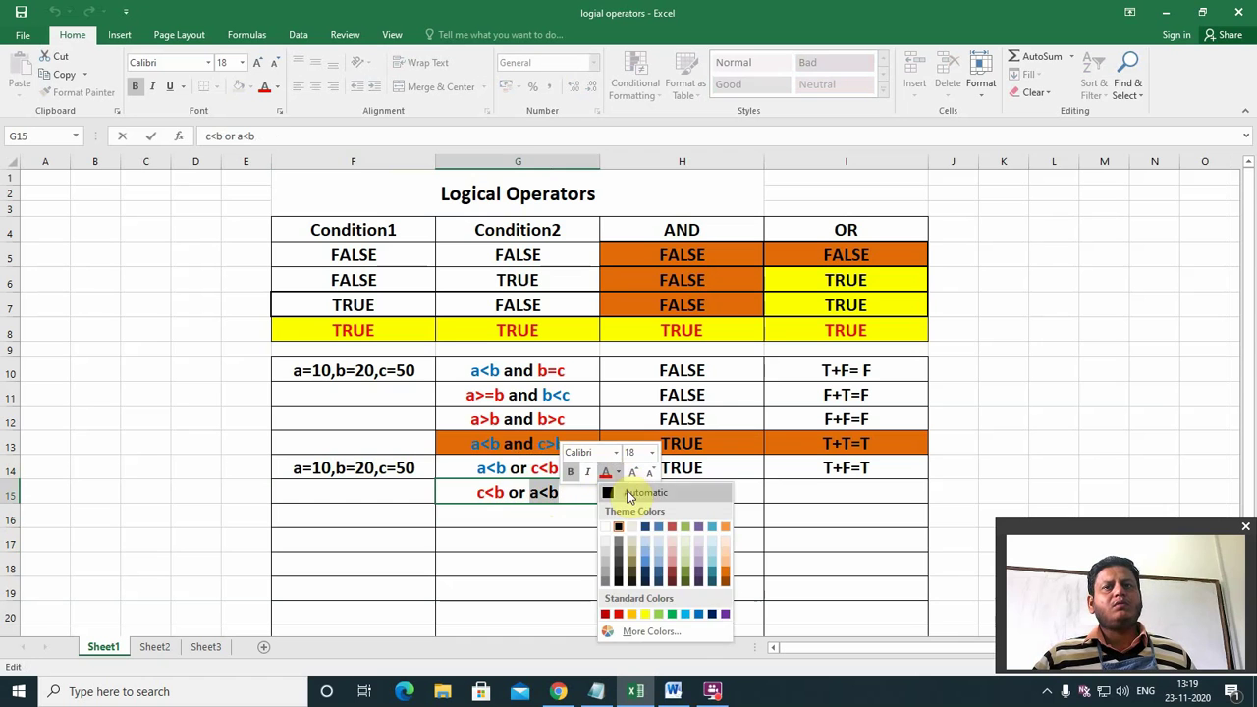
{"action": "left_click", "coordinate": [698, 613]}
{"action": "left_click", "coordinate": [508, 553]}
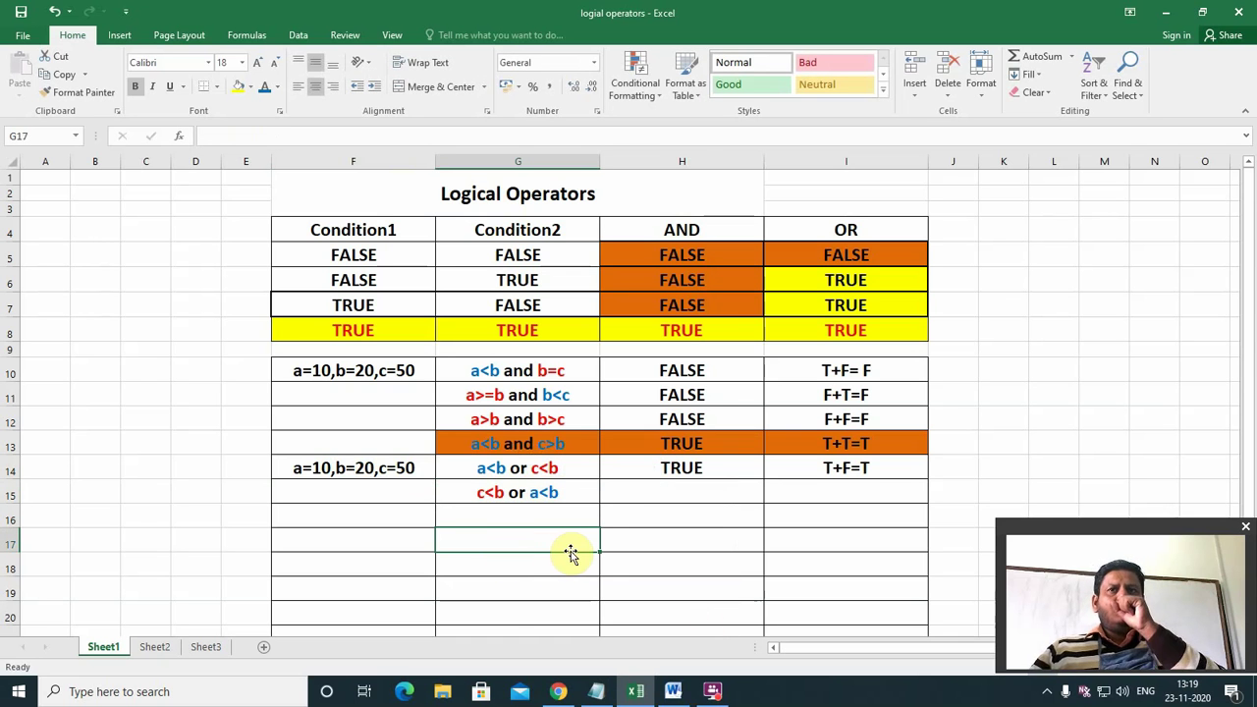
Enter TRUE in H15 as the result of "c<b or a<b"
{"action": "left_click", "coordinate": [609, 494]}
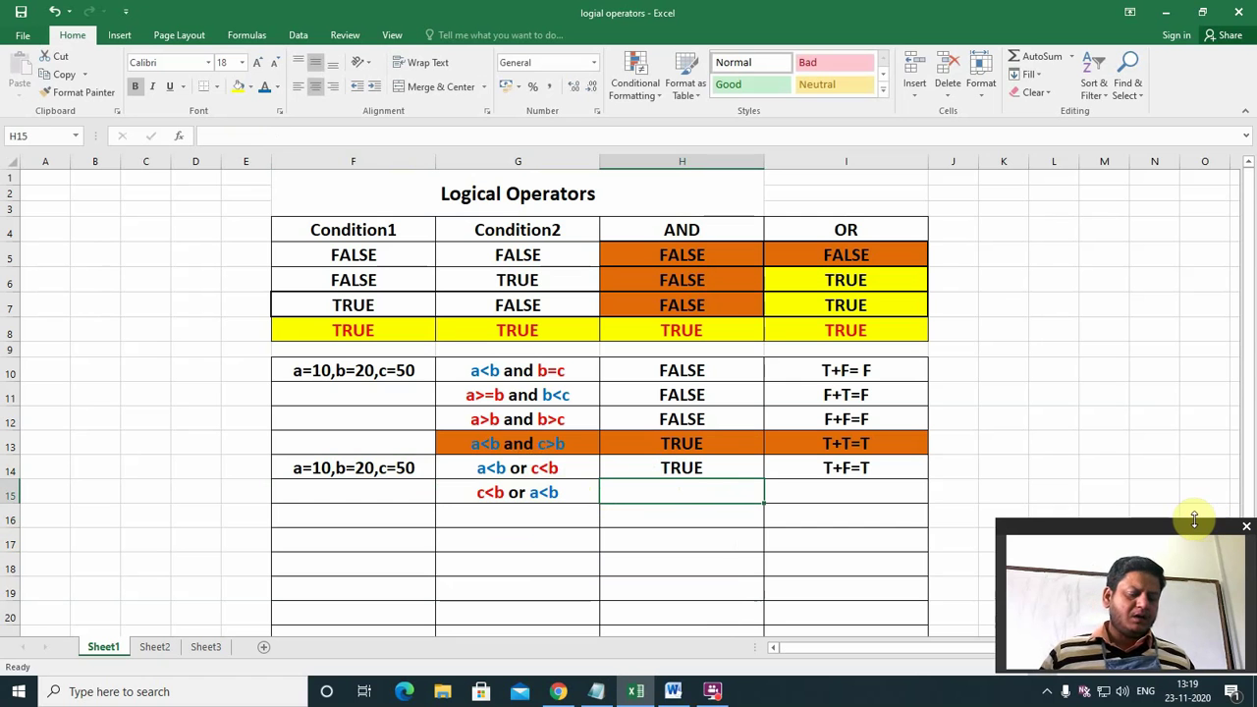
{"action": "type", "text": "True"}
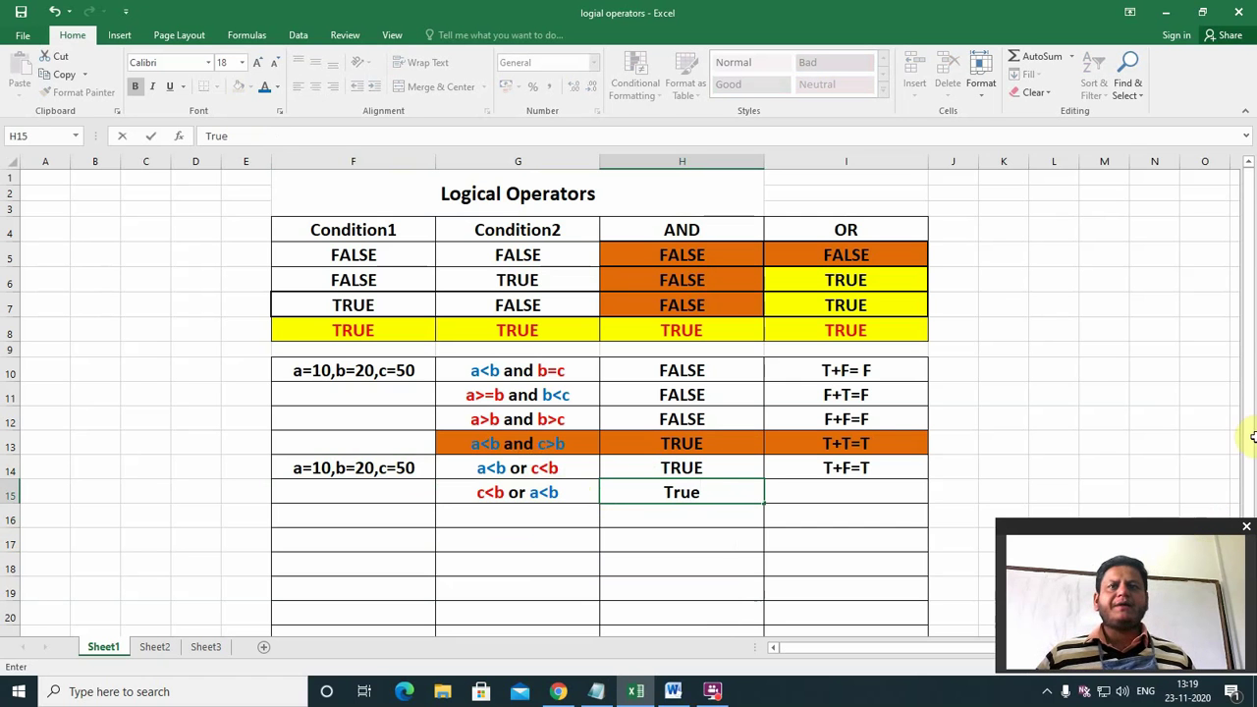
{"action": "left_click", "coordinate": [580, 517]}
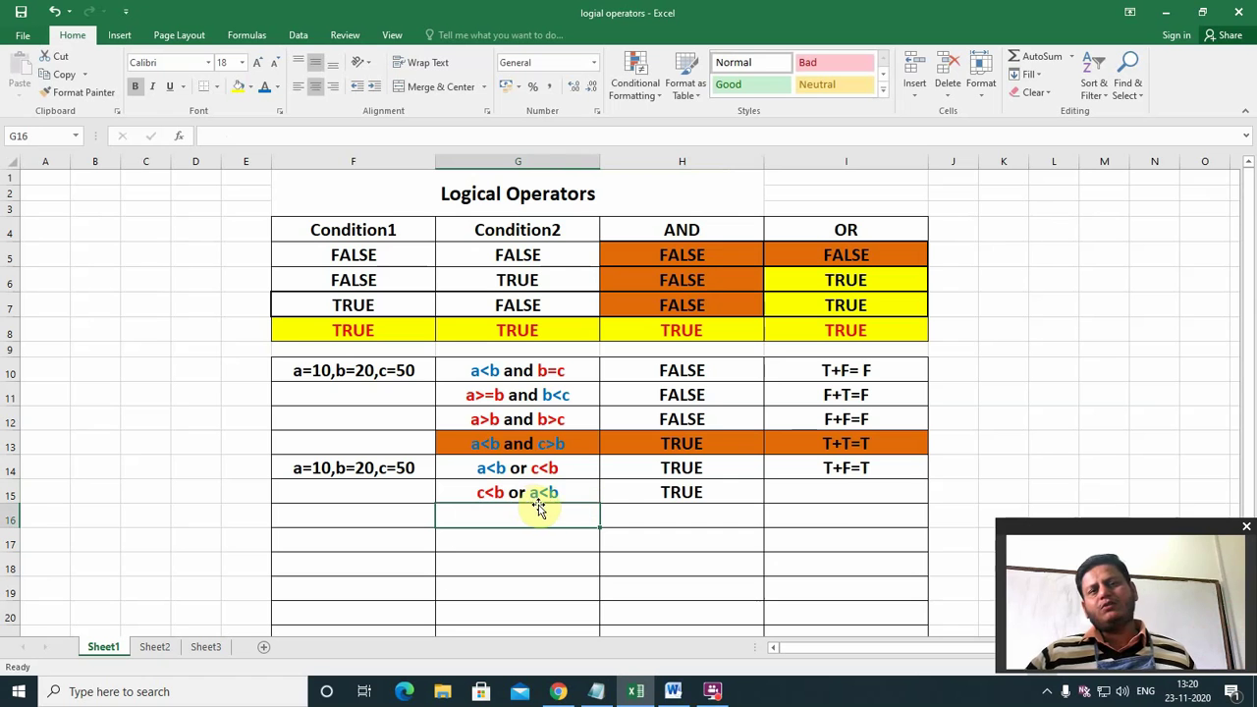
Enter the truth-value breakdown F+T=T in I15 for the expression "c<b or a<b"
{"action": "left_click", "coordinate": [841, 491]}
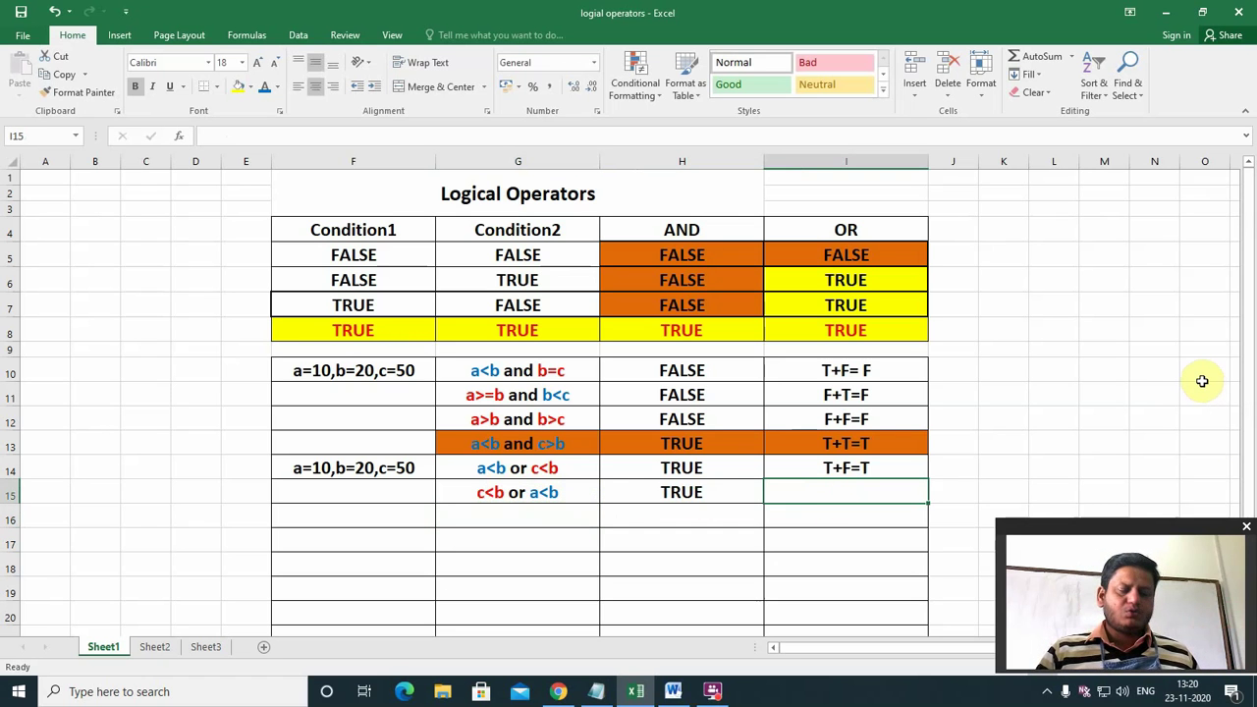
{"action": "type", "text": "F"}
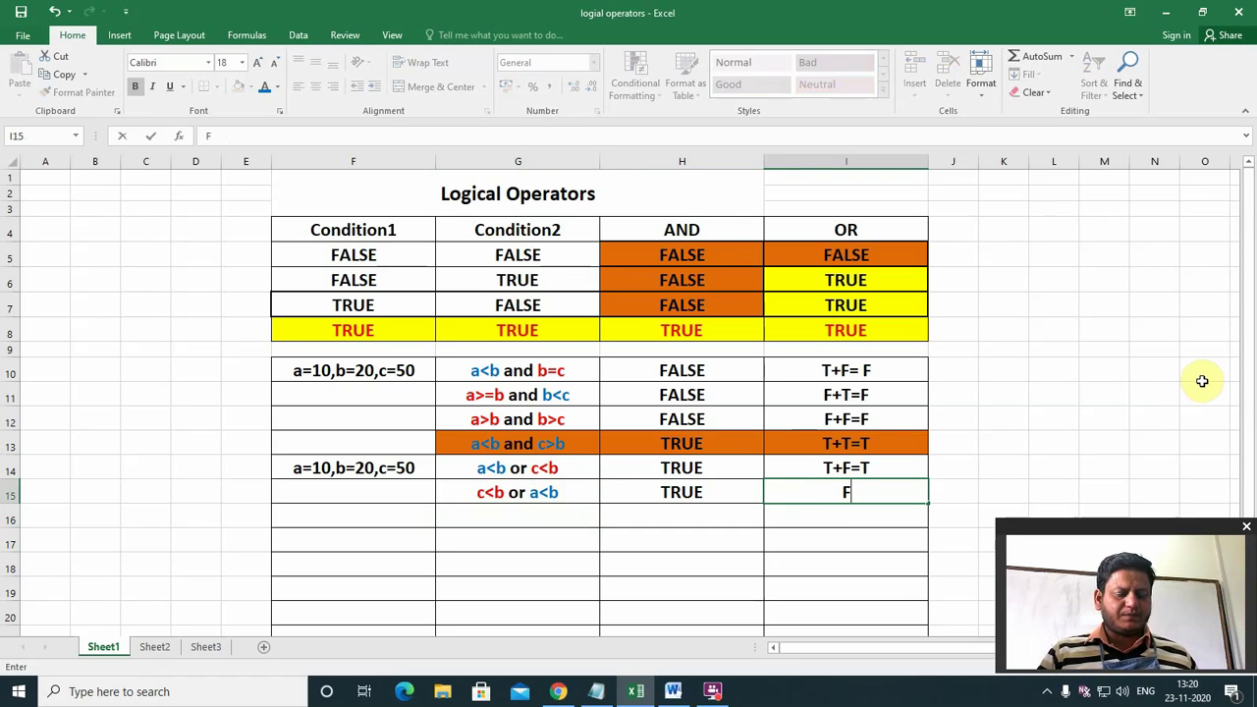
{"action": "type", "text": "="}
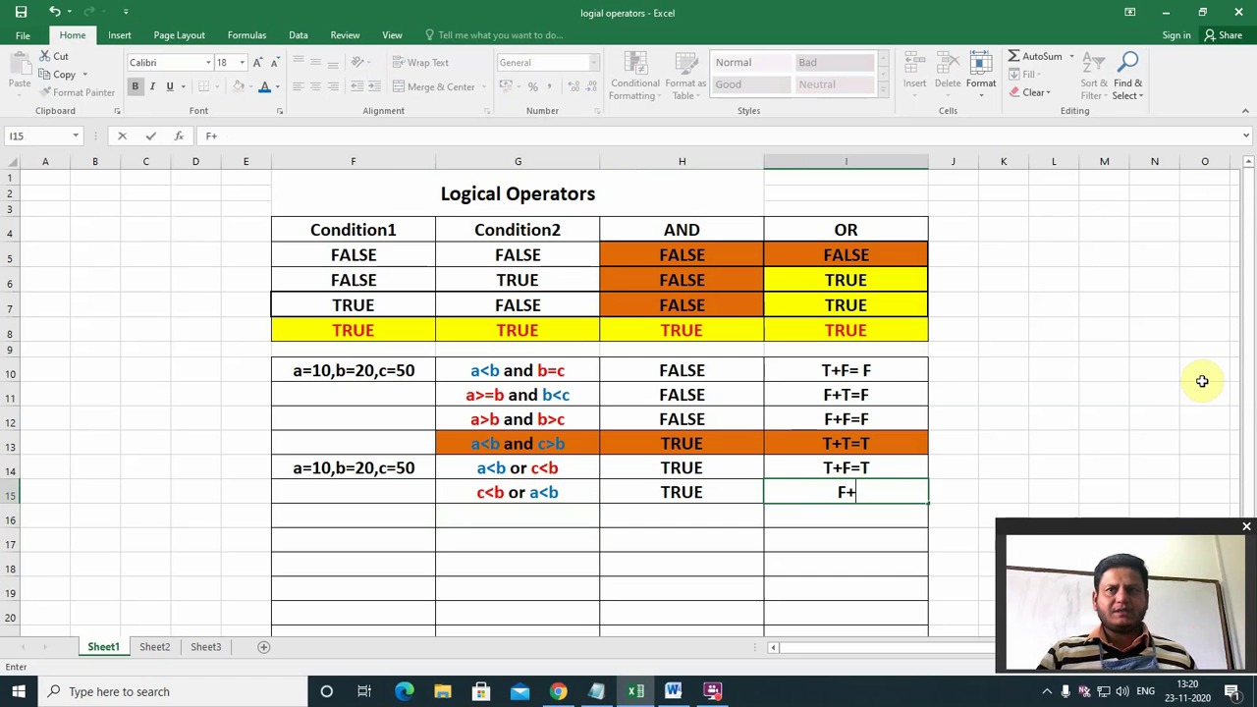
{"action": "type", "text": "T"}
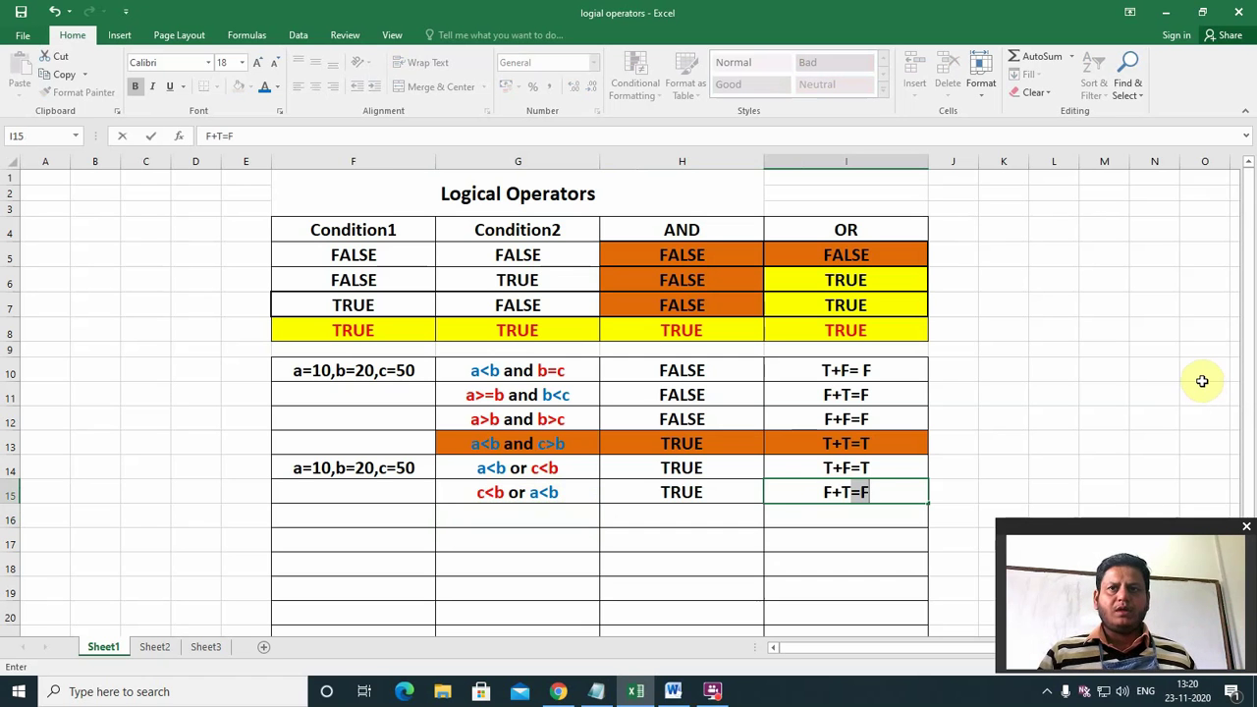
{"action": "type", "text": "="}
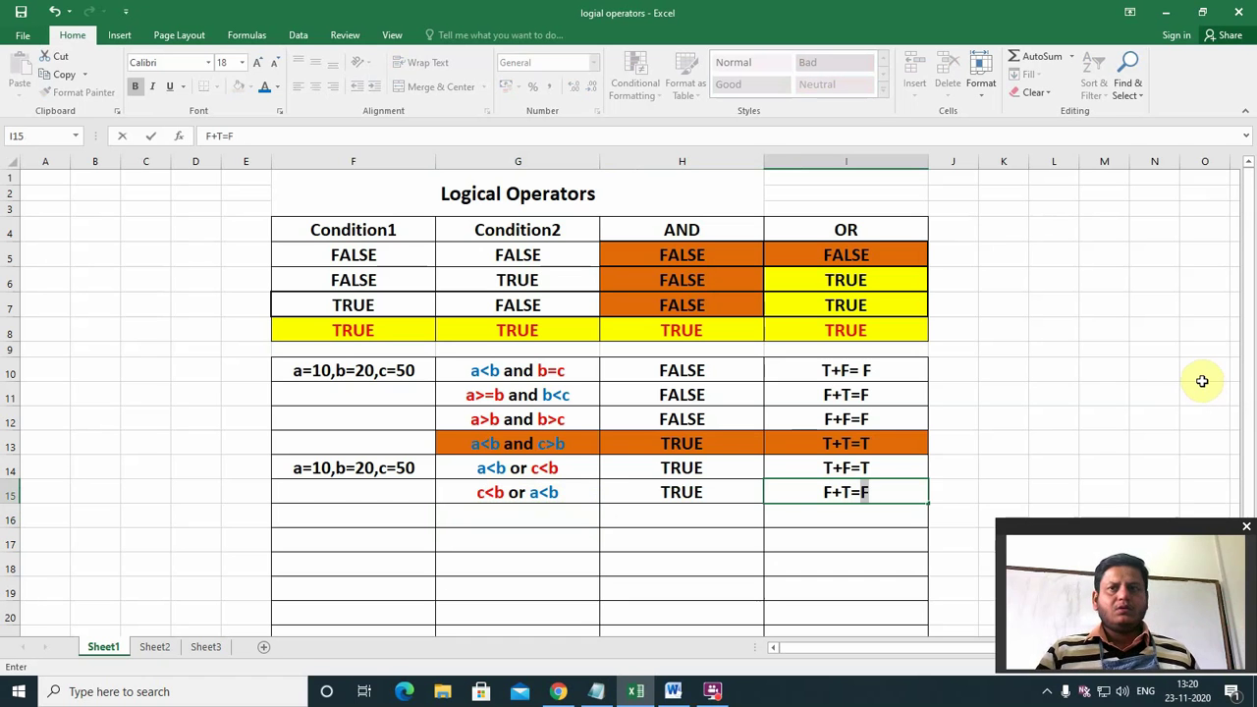
{"action": "type", "text": "T"}
{"action": "left_click", "coordinate": [710, 539]}
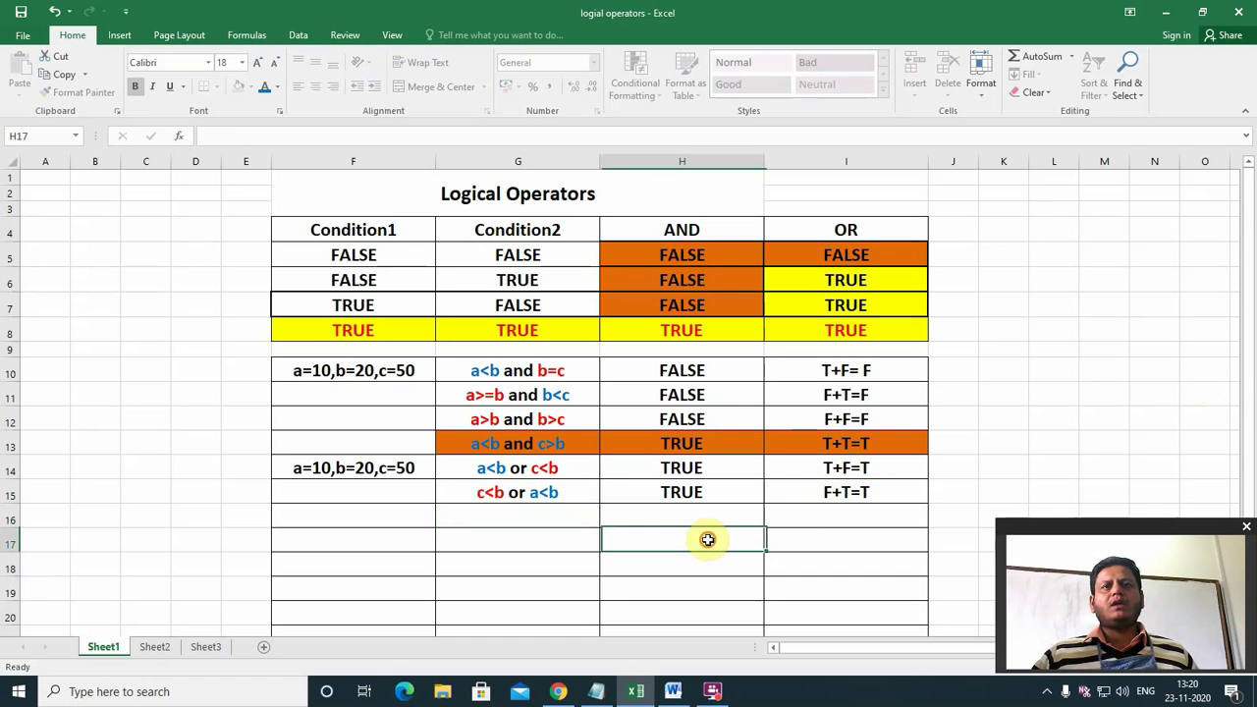
Insert an entire row above row 14 to separate the AND examples from the OR examples
{"action": "left_click", "coordinate": [292, 474]}
{"action": "right_click", "coordinate": [293, 474]}
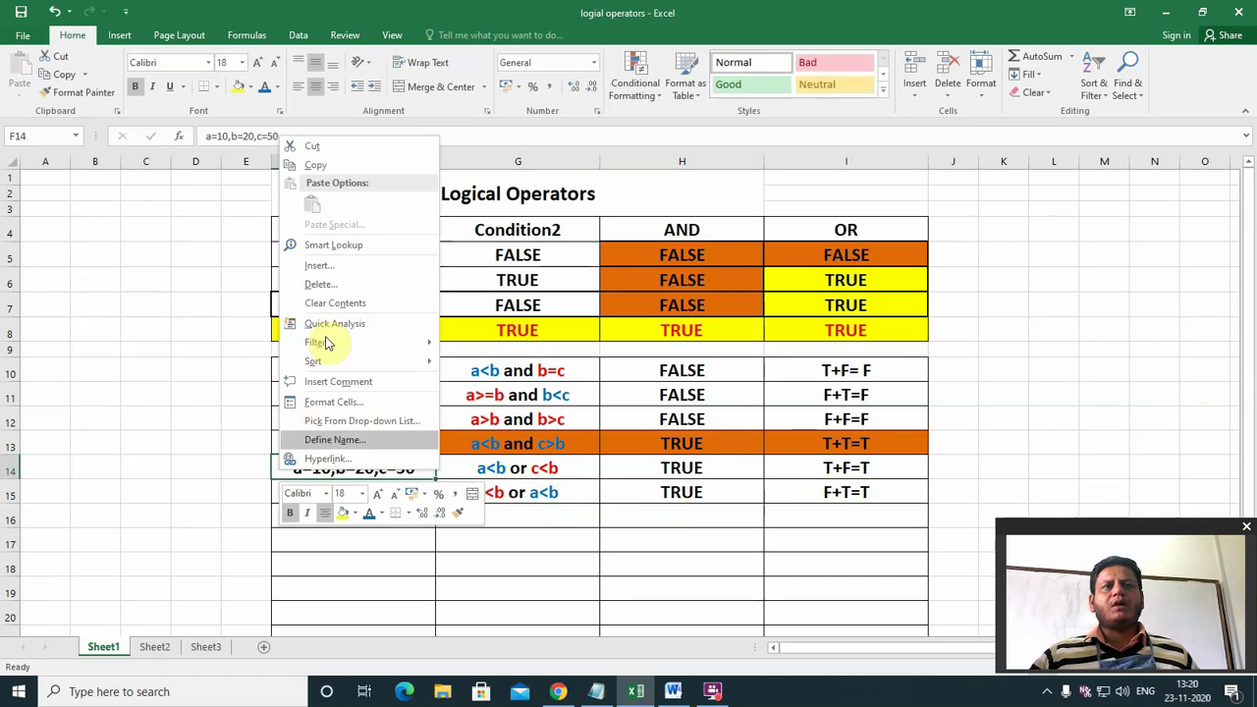
{"action": "left_click", "coordinate": [317, 267]}
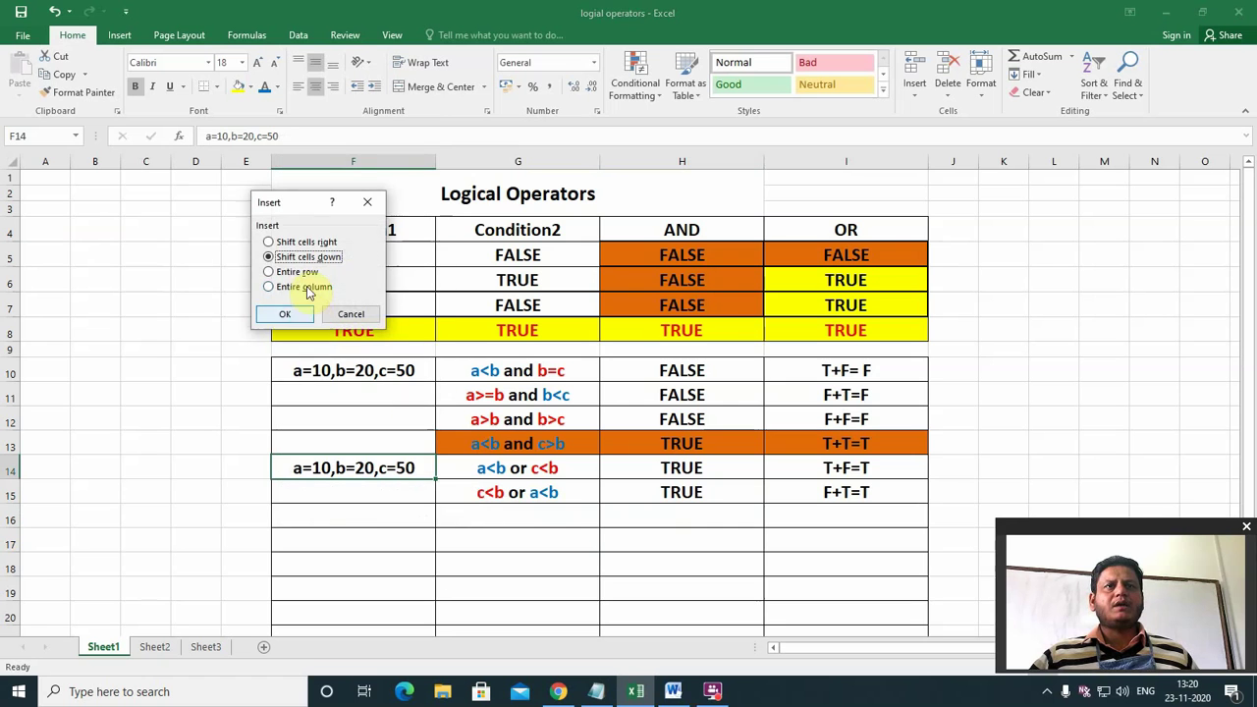
{"action": "left_click", "coordinate": [295, 272]}
{"action": "left_click", "coordinate": [280, 314]}
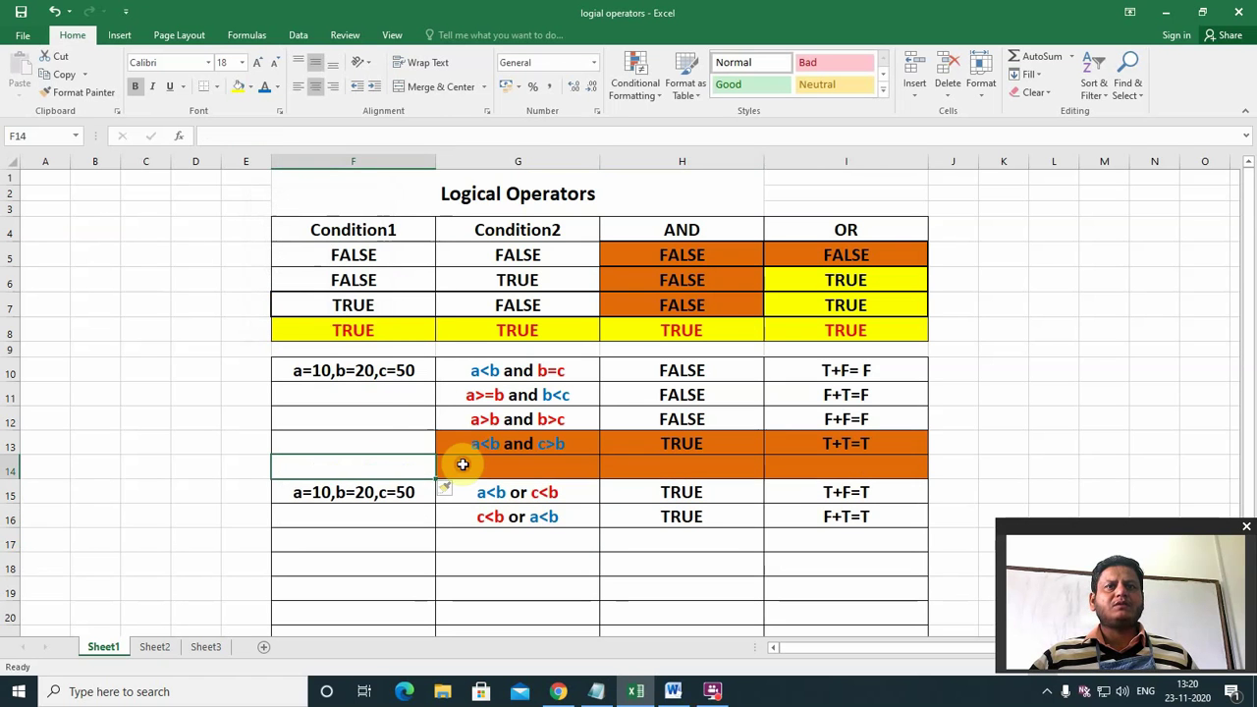
Merge and centre cells F14:I14 in the blank row above the OR examples
{"action": "left_click", "coordinate": [320, 464]}
{"action": "left_click_drag", "start_coordinate": [443, 466], "coordinate": [814, 466]}
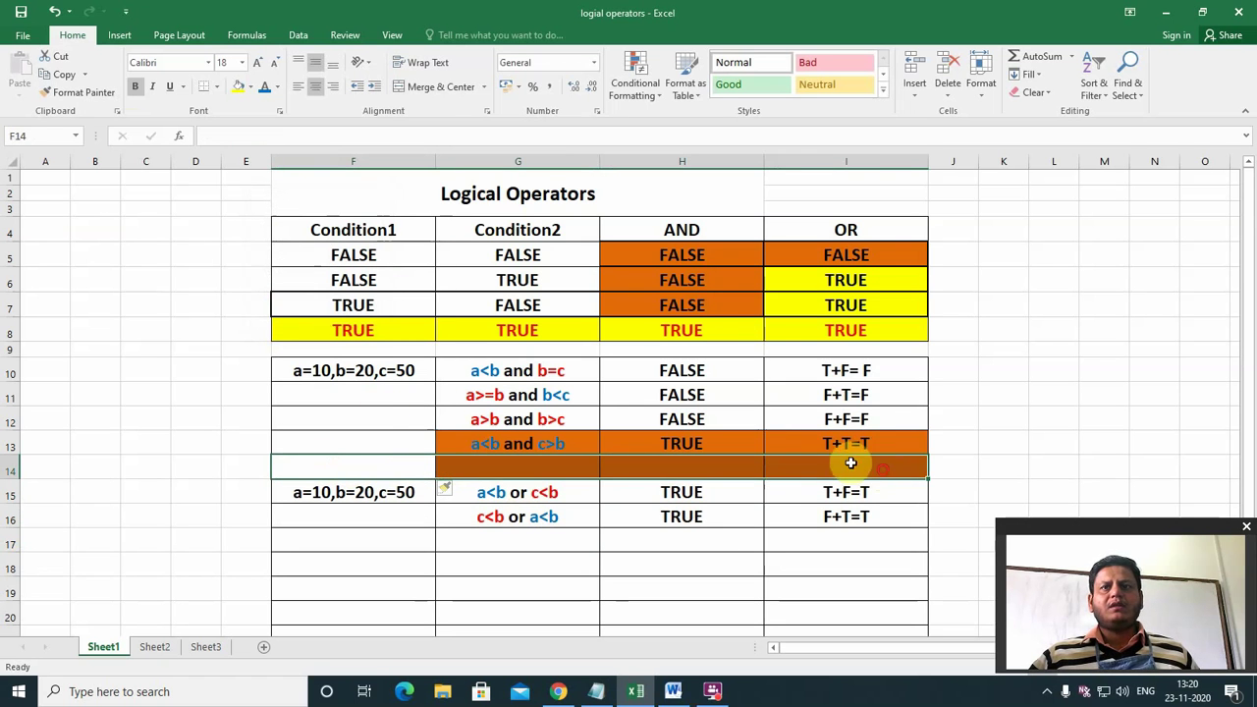
{"action": "left_click", "coordinate": [432, 87]}
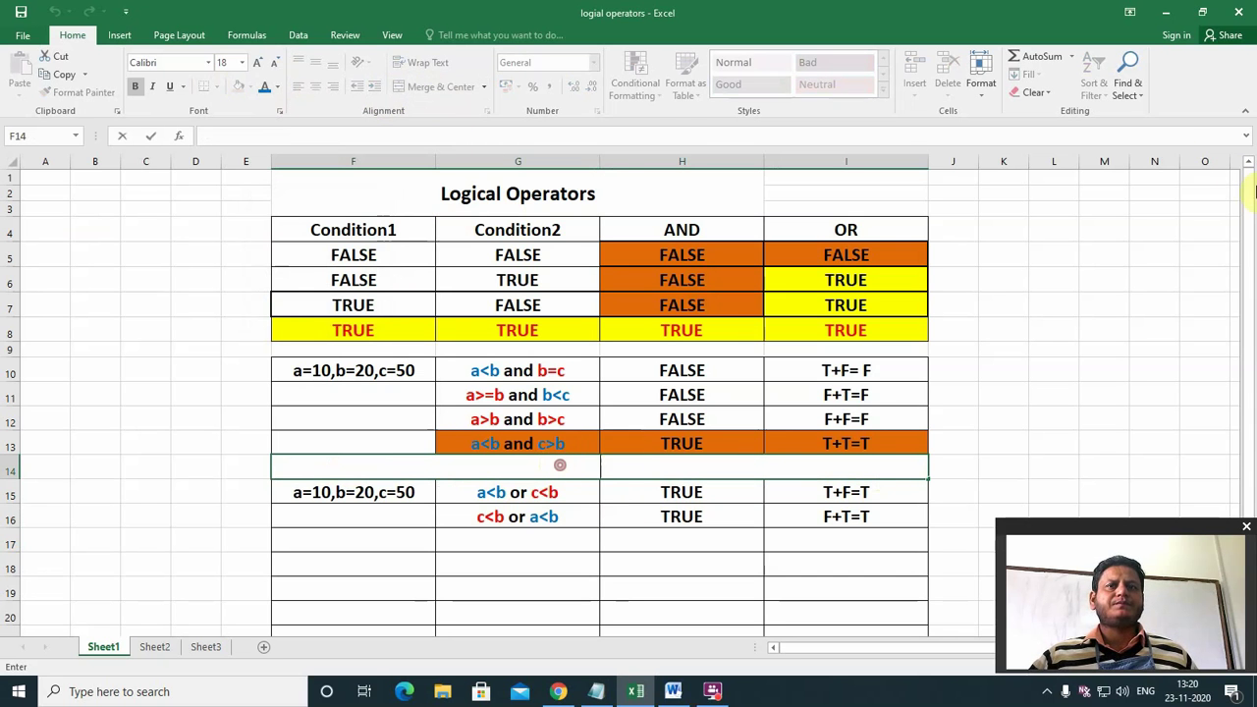
Enter the heading "Or Operators" in the merged row 14
{"action": "type", "text": "O"}
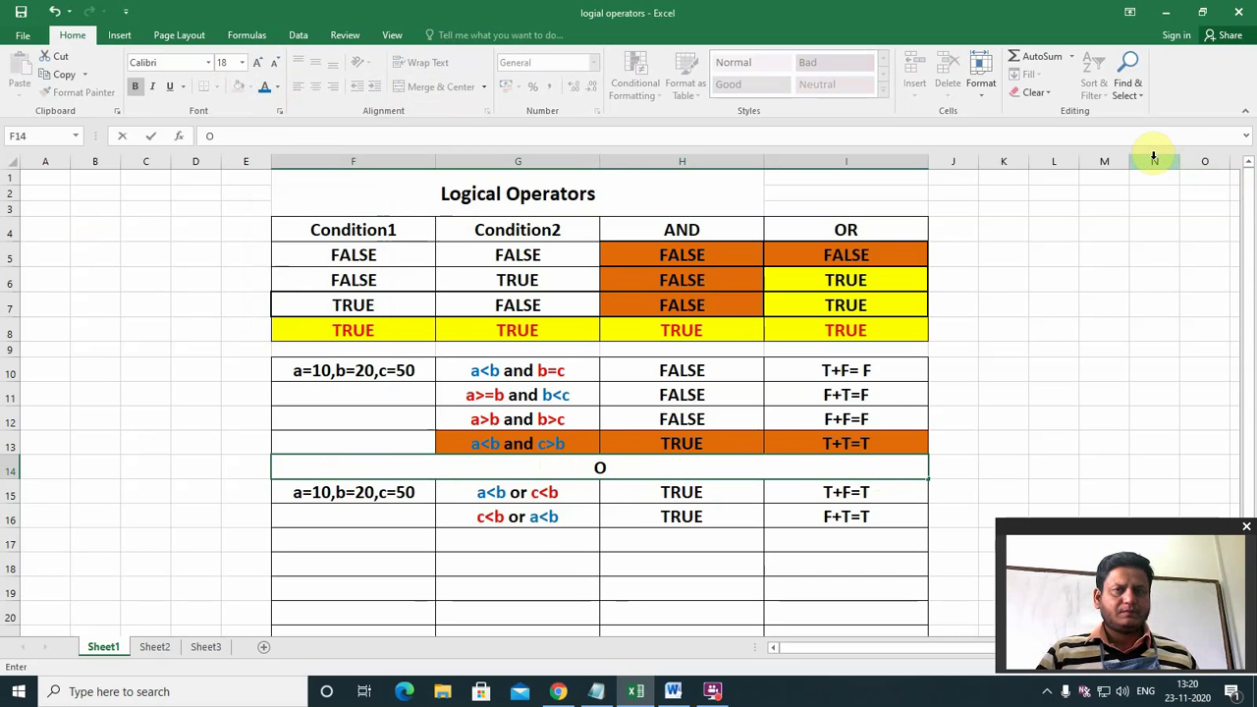
{"action": "type", "text": "r Oep"}
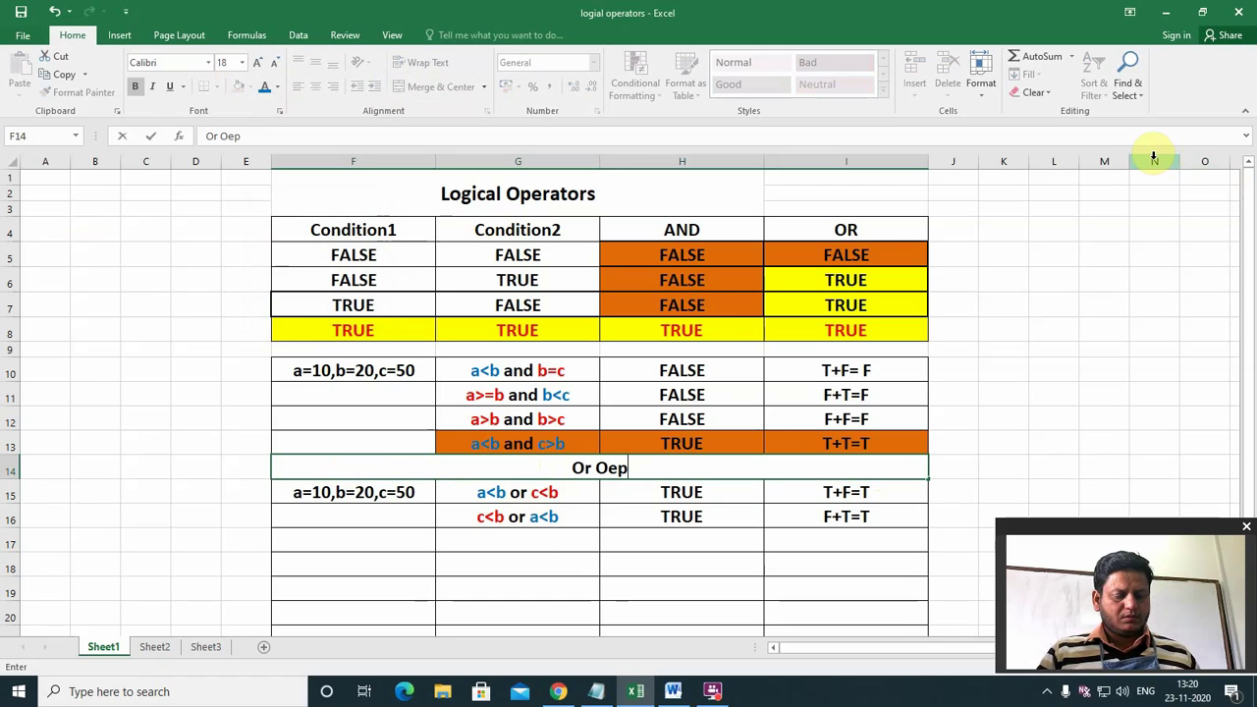
{"action": "type", "text": "rators"}
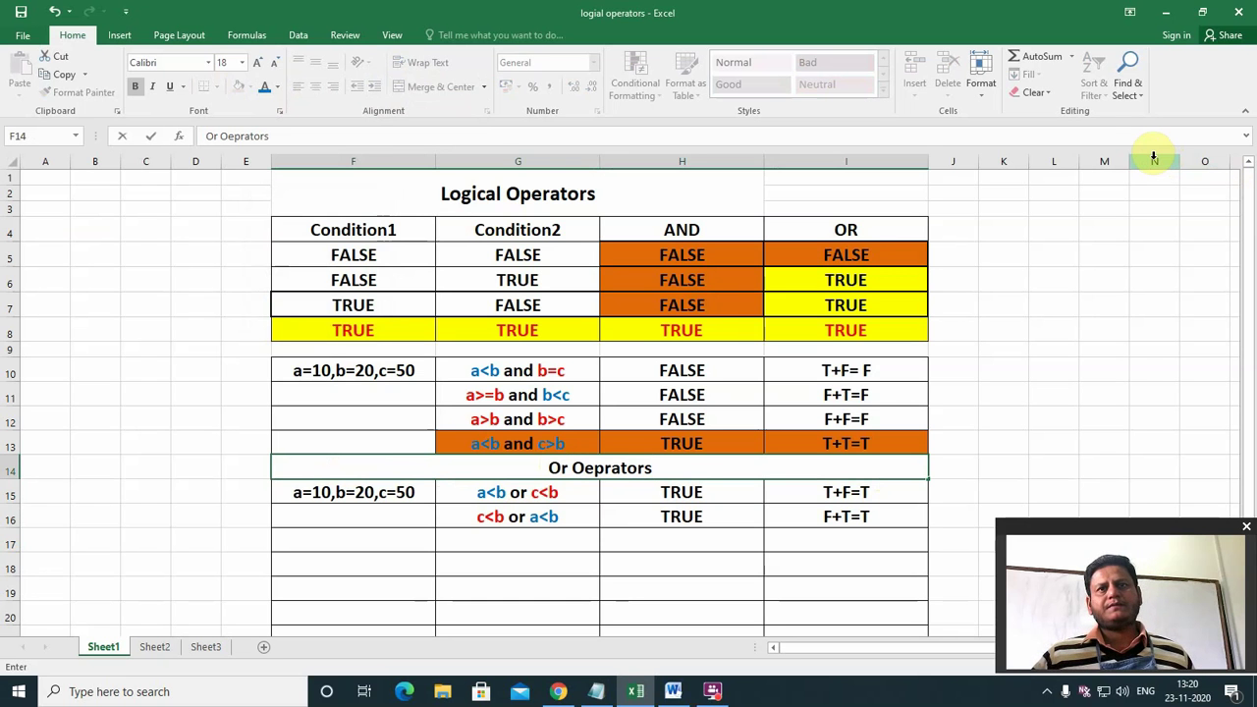
{"action": "left_click", "coordinate": [593, 469]}
{"action": "key", "text": "BackSpace"}
{"action": "key", "text": "Right"}
{"action": "type", "text": "e"}
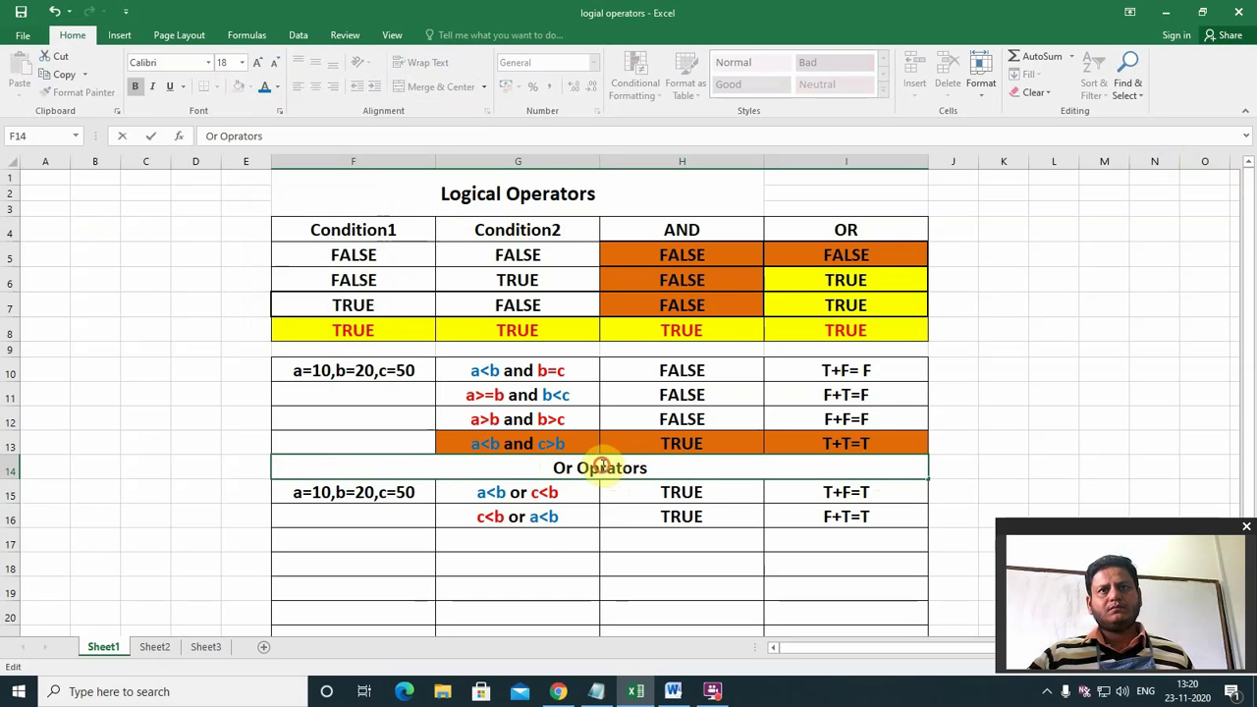
{"action": "left_click", "coordinate": [1057, 441]}
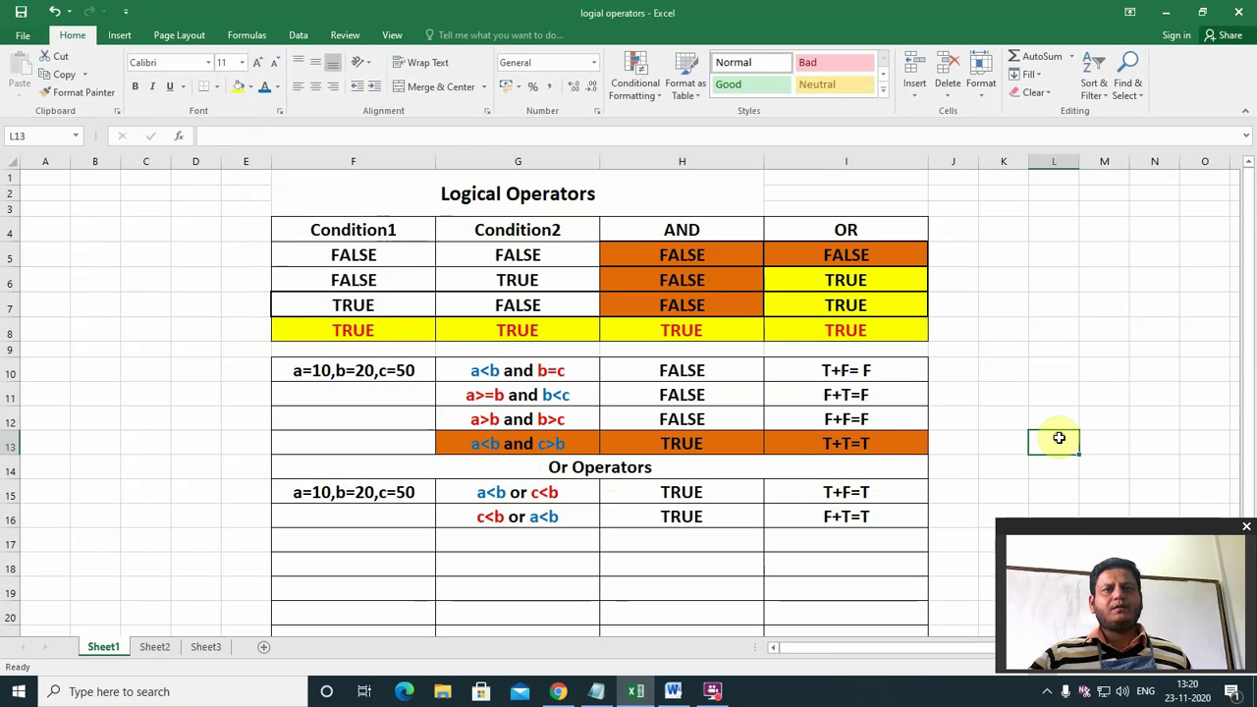
Review the truth table's mixed TRUE/FALSE rows 6 and 7 with their OR results, and compare them with the breakdown in I15
{"action": "scroll", "coordinate": [853, 486], "scroll_direction": "down", "scroll_amount": 2}
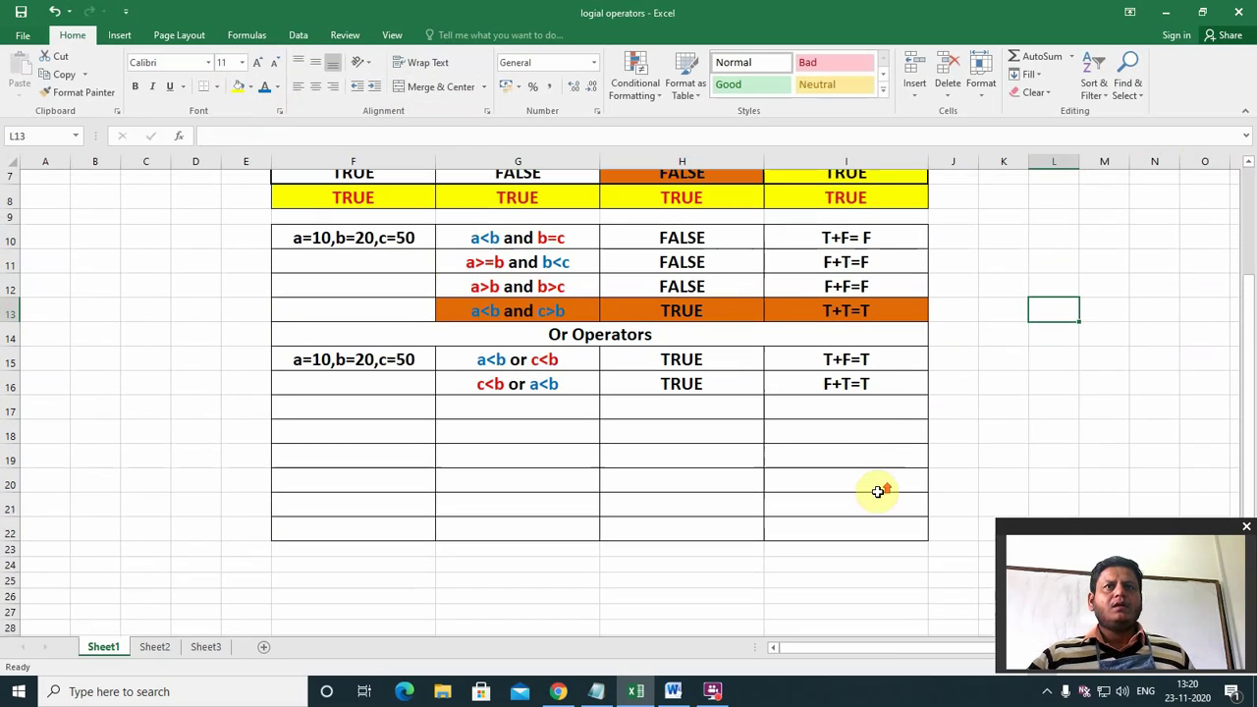
{"action": "scroll", "coordinate": [668, 472], "scroll_direction": "up", "scroll_amount": 2}
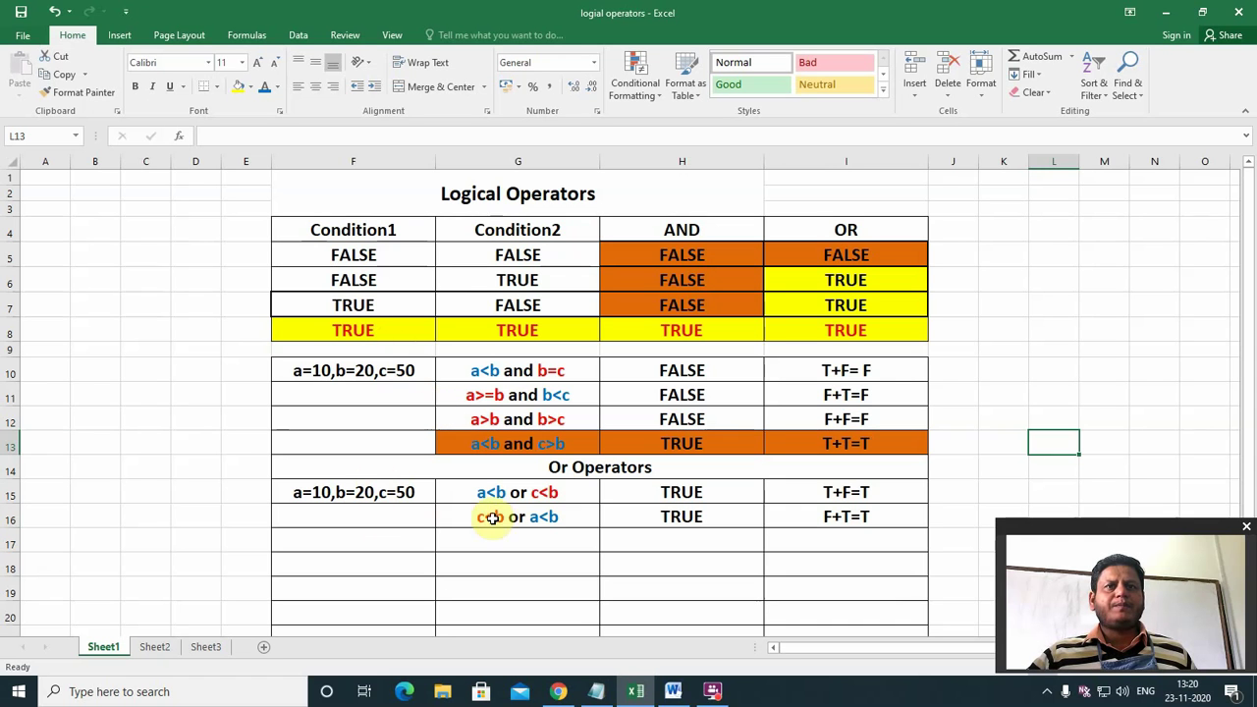
{"action": "left_click", "coordinate": [351, 283]}
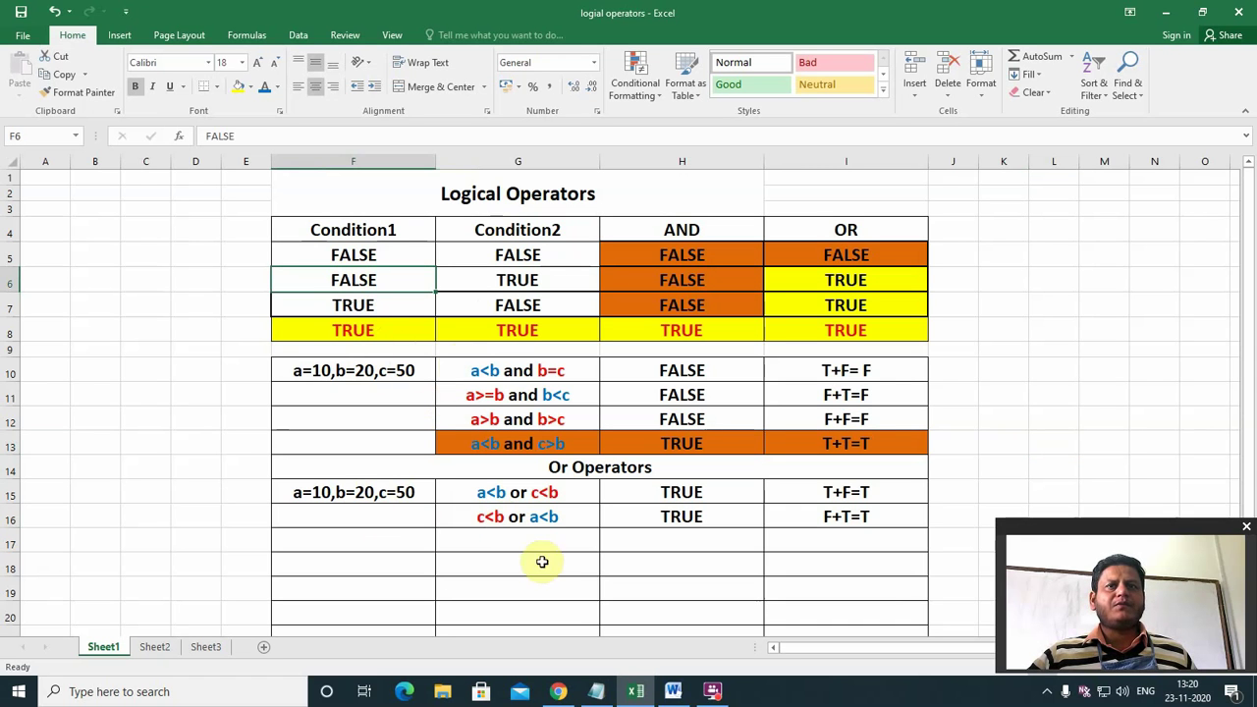
{"action": "left_click", "coordinate": [517, 285]}
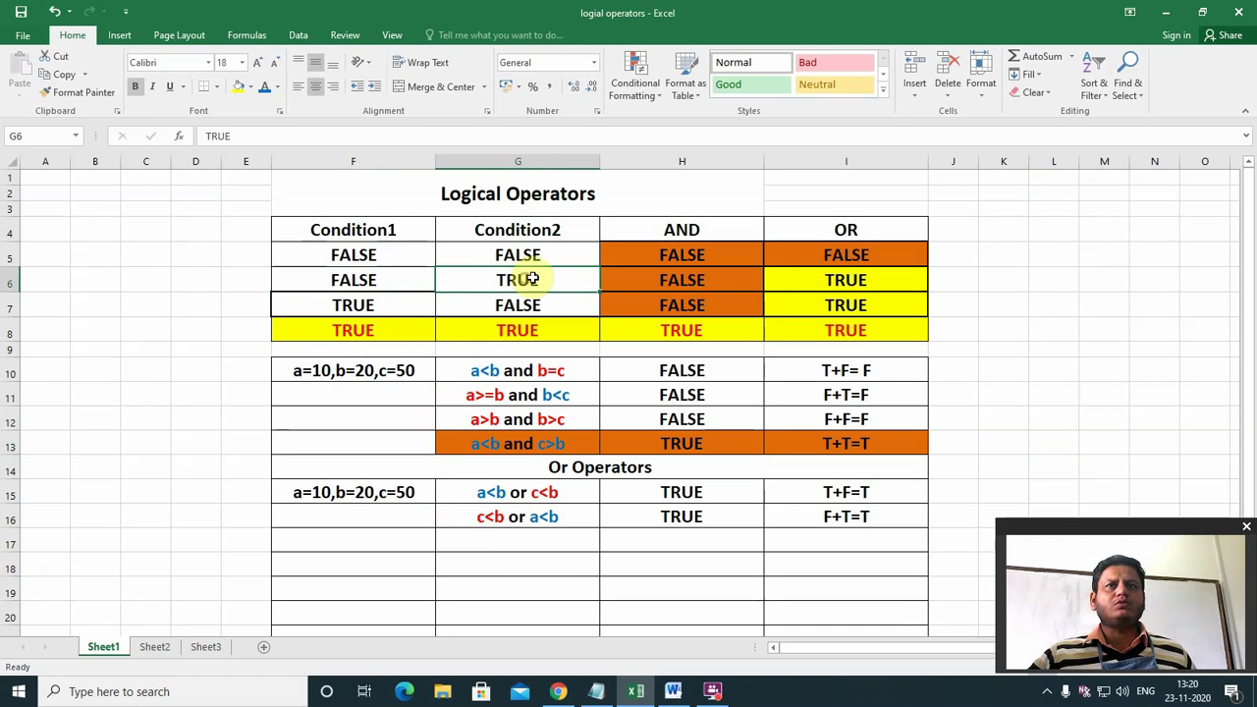
{"action": "left_click", "coordinate": [831, 284]}
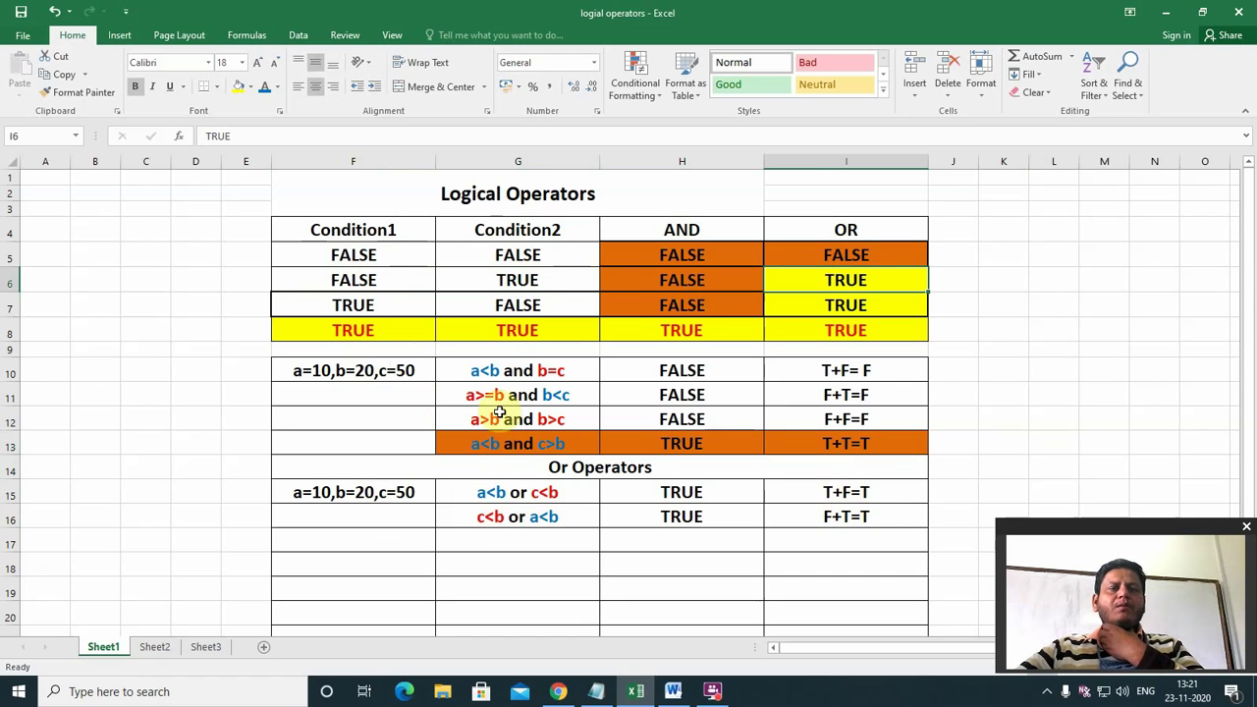
{"action": "left_click", "coordinate": [363, 305]}
{"action": "left_click", "coordinate": [531, 304]}
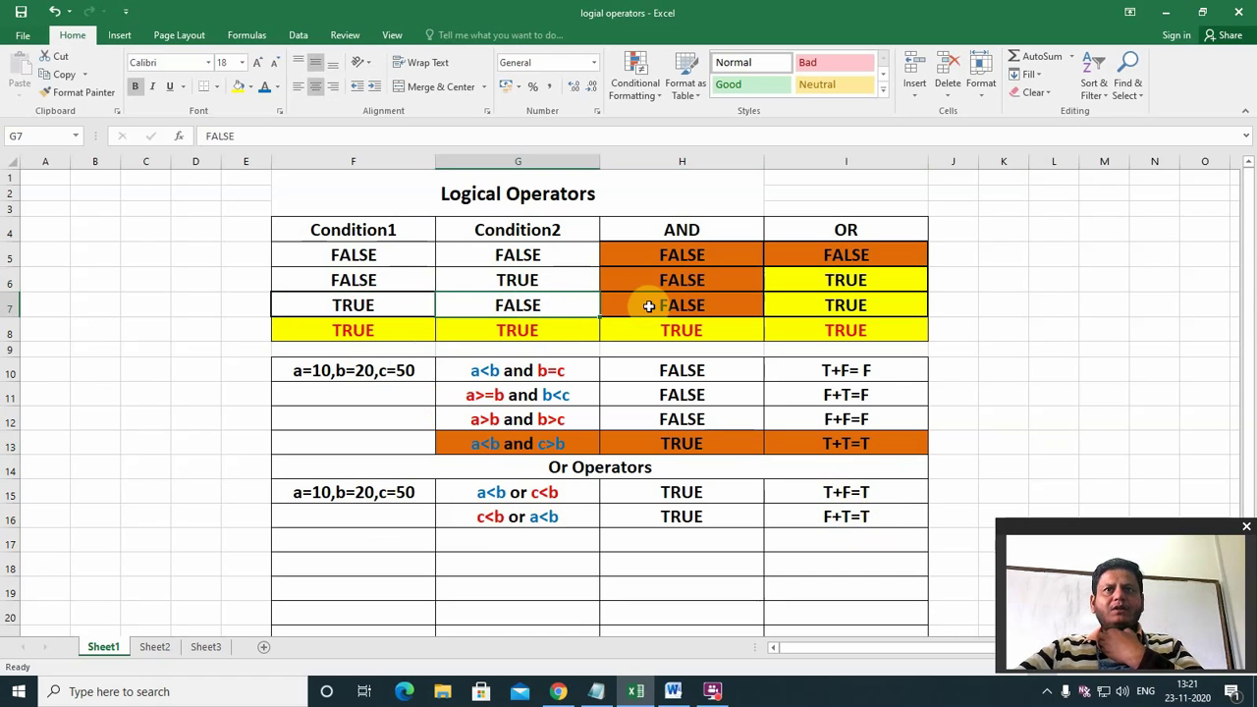
{"action": "left_click", "coordinate": [854, 305]}
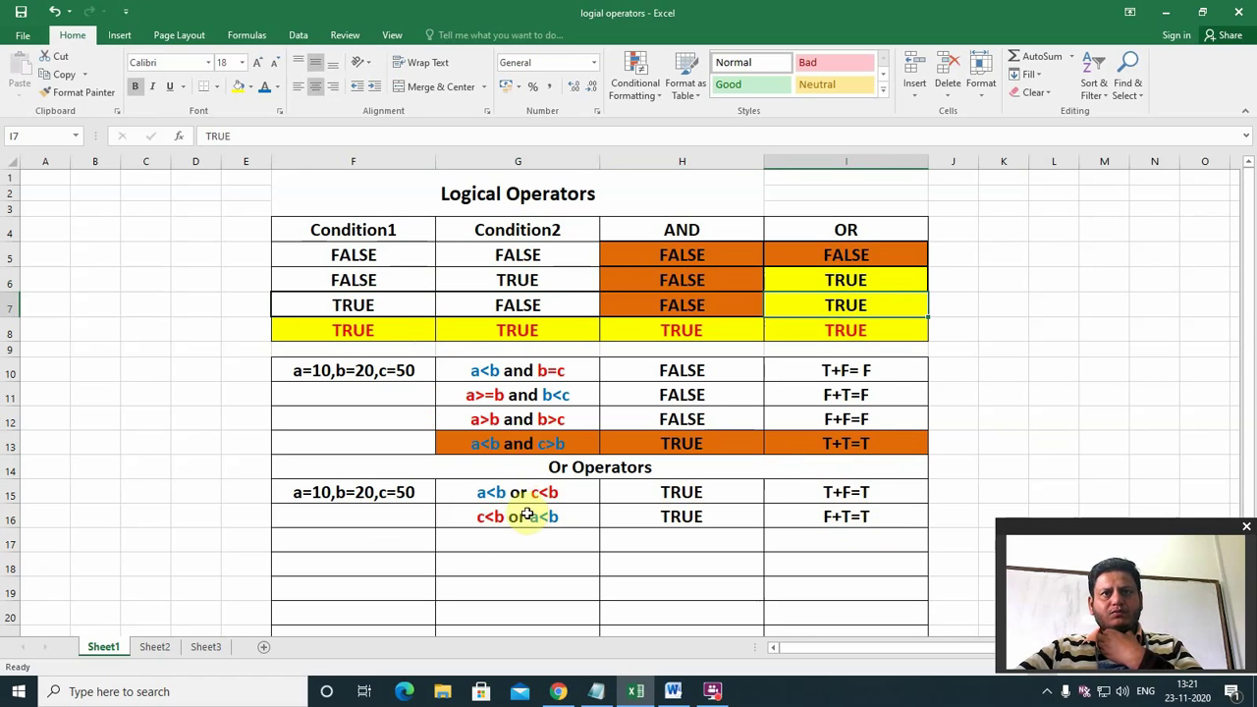
{"action": "left_click", "coordinate": [862, 491]}
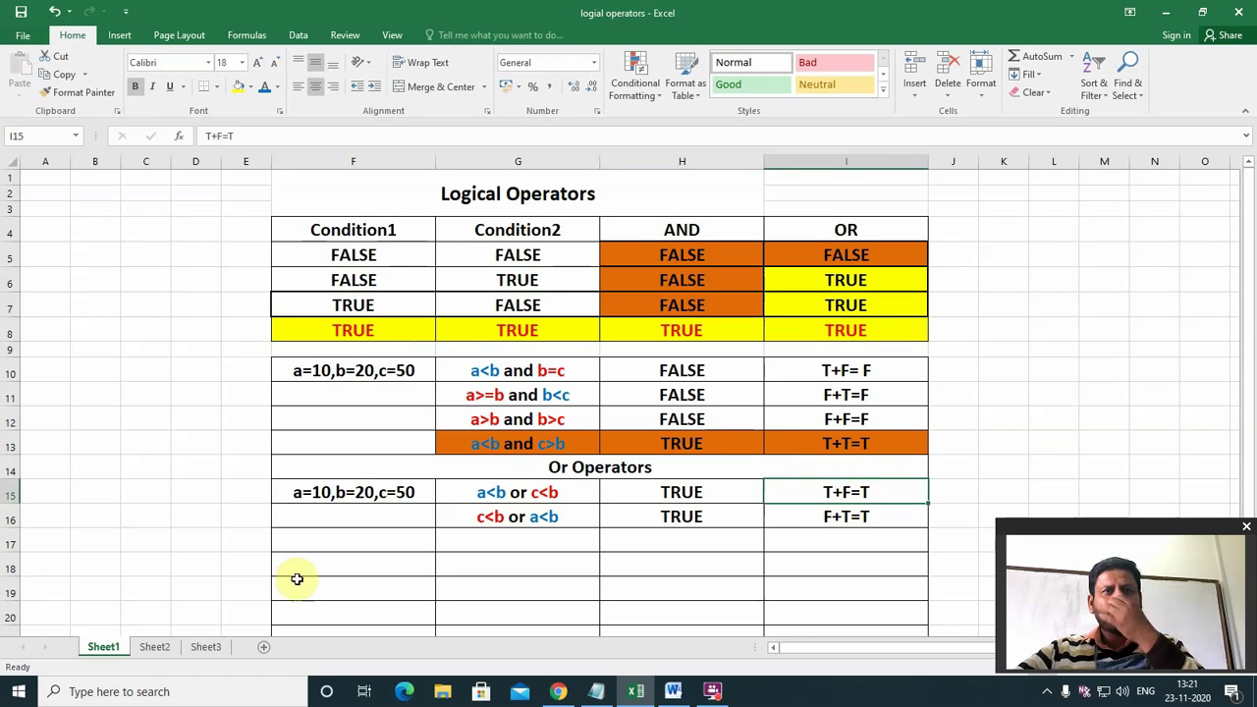
Enter the OR expression "c<b or a>b" in G17 as the third OR example
{"action": "left_click", "coordinate": [497, 538]}
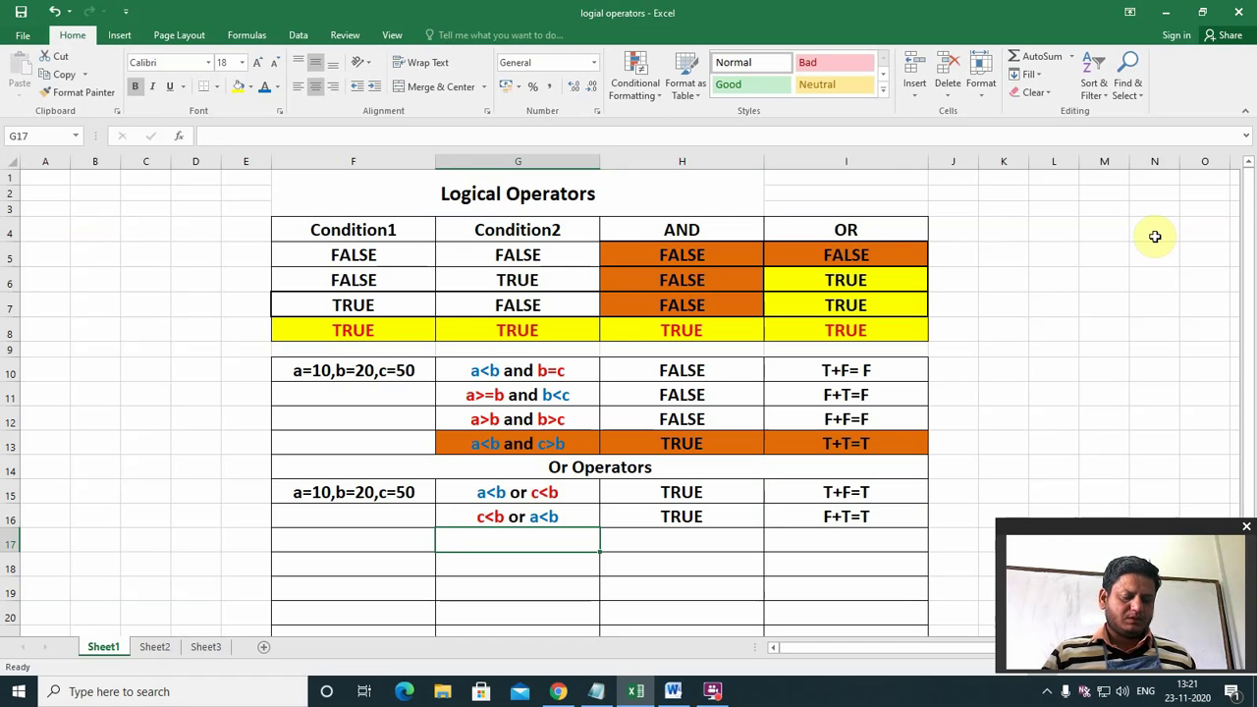
{"action": "type", "text": "c"}
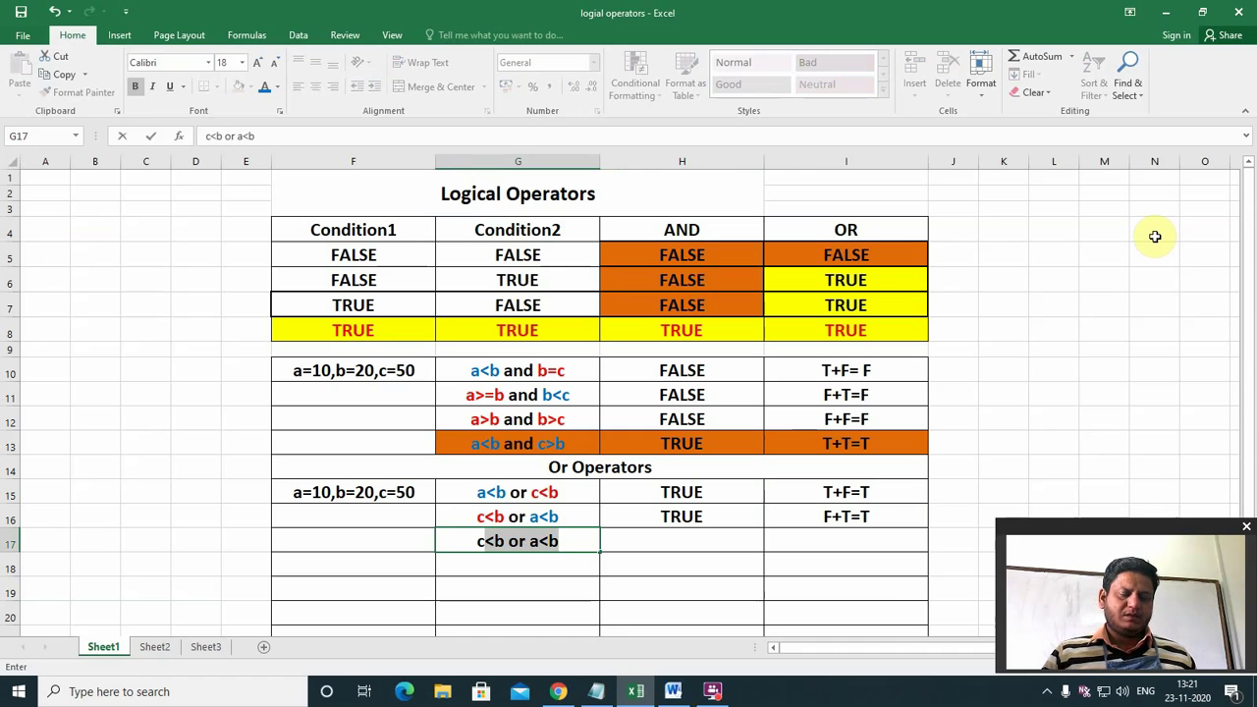
{"action": "type", "text": "<b "}
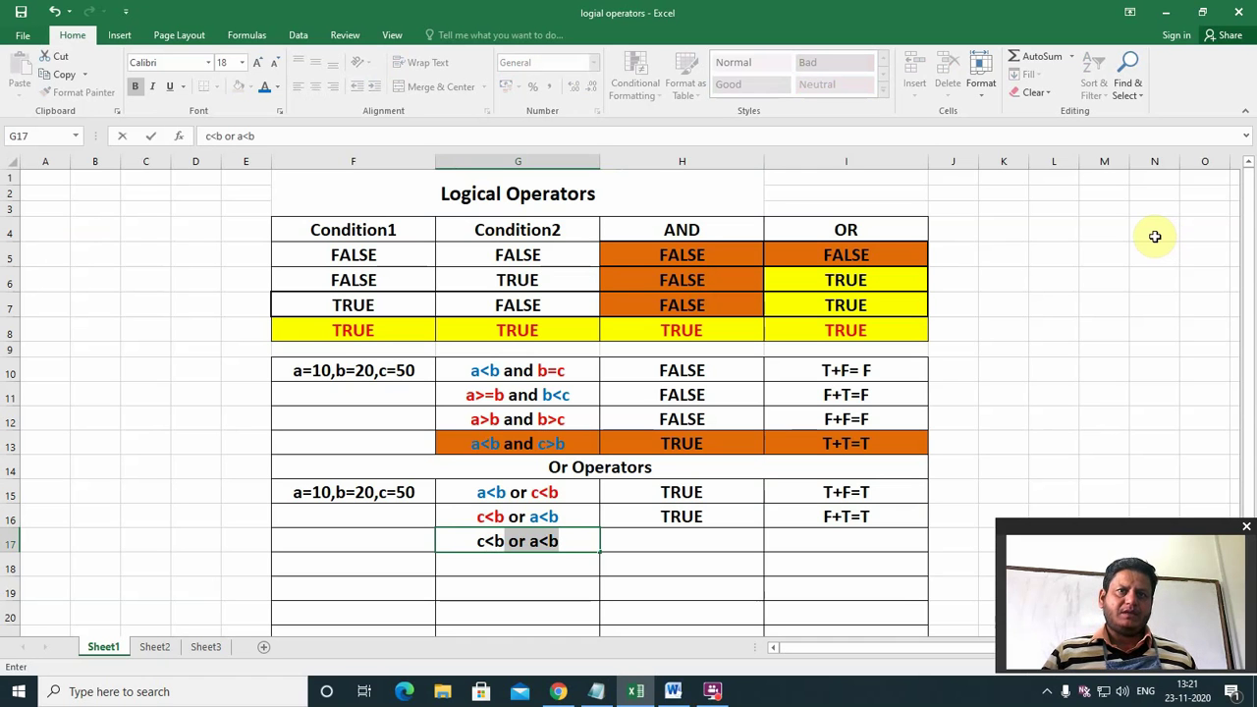
{"action": "type", "text": "or"}
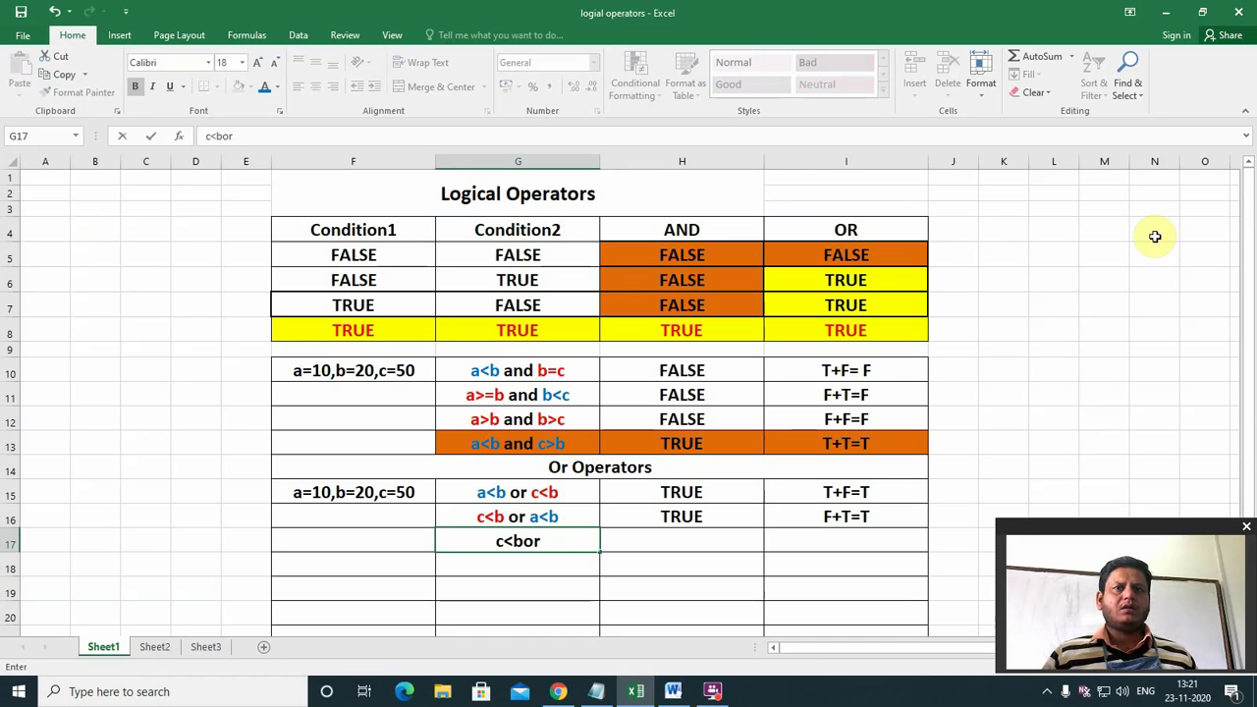
{"action": "key", "text": "ctrl+Return"}
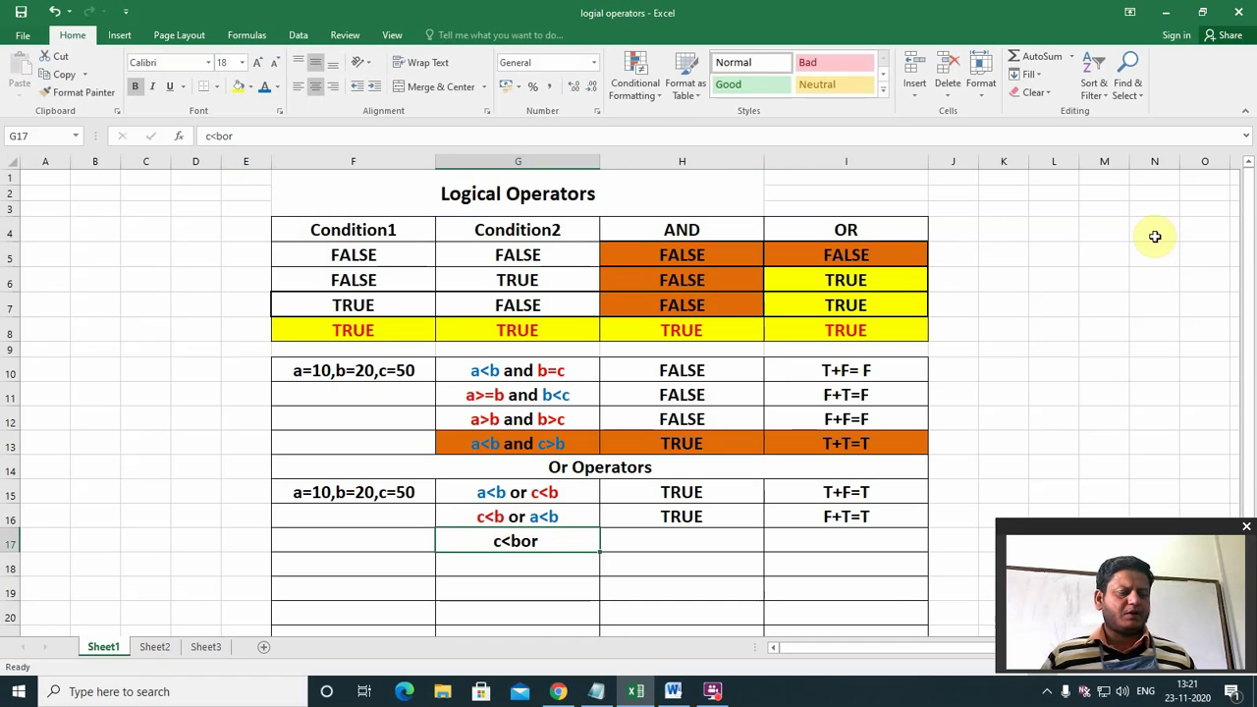
{"action": "key", "text": "F2"}
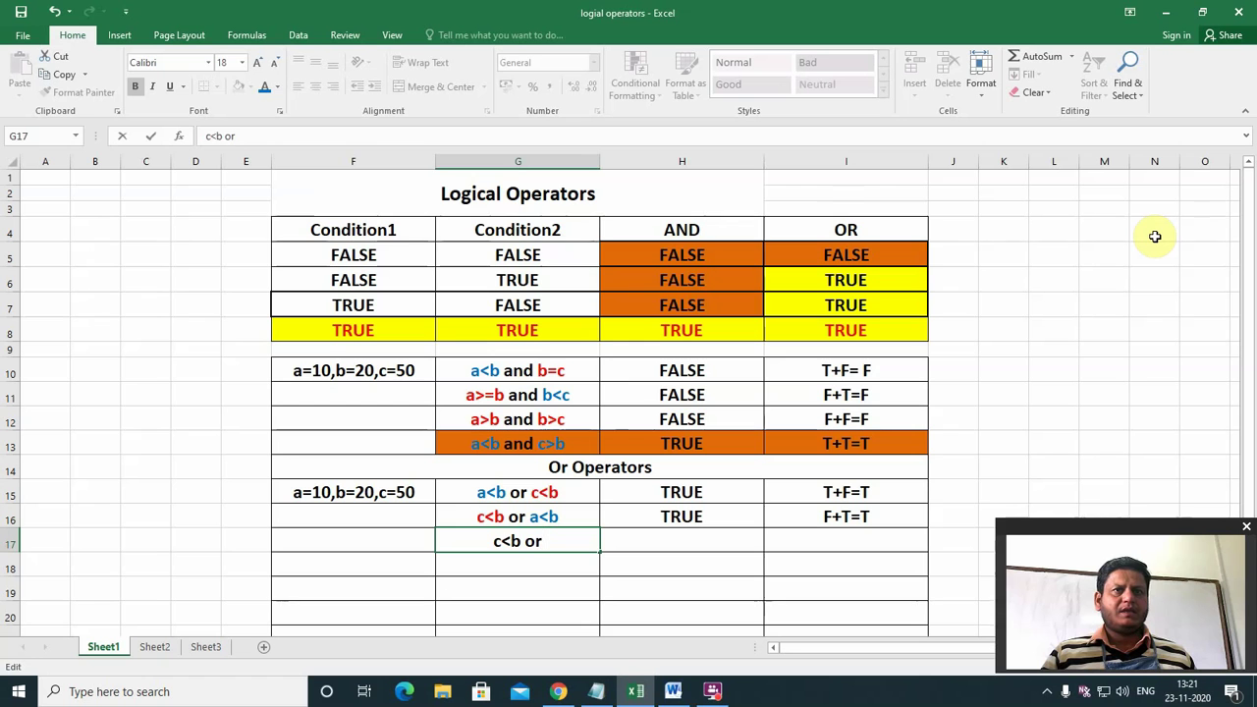
{"action": "type", "text": "a"}
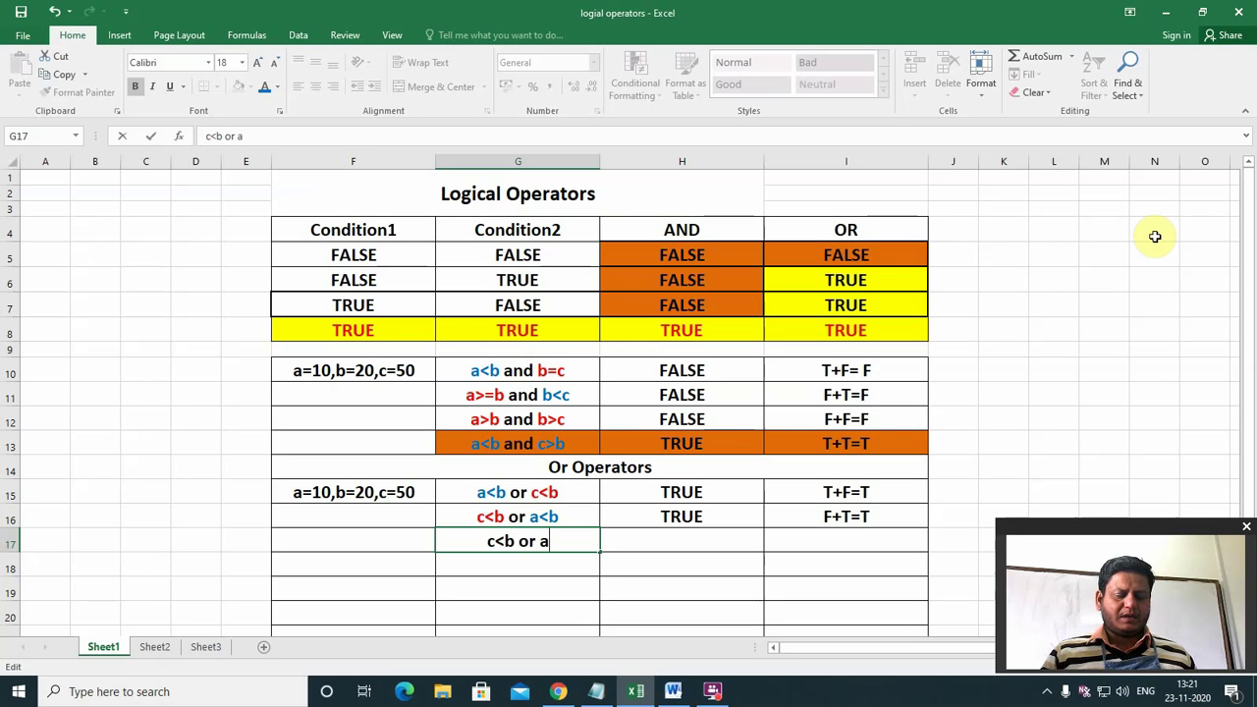
{"action": "type", "text": ">b"}
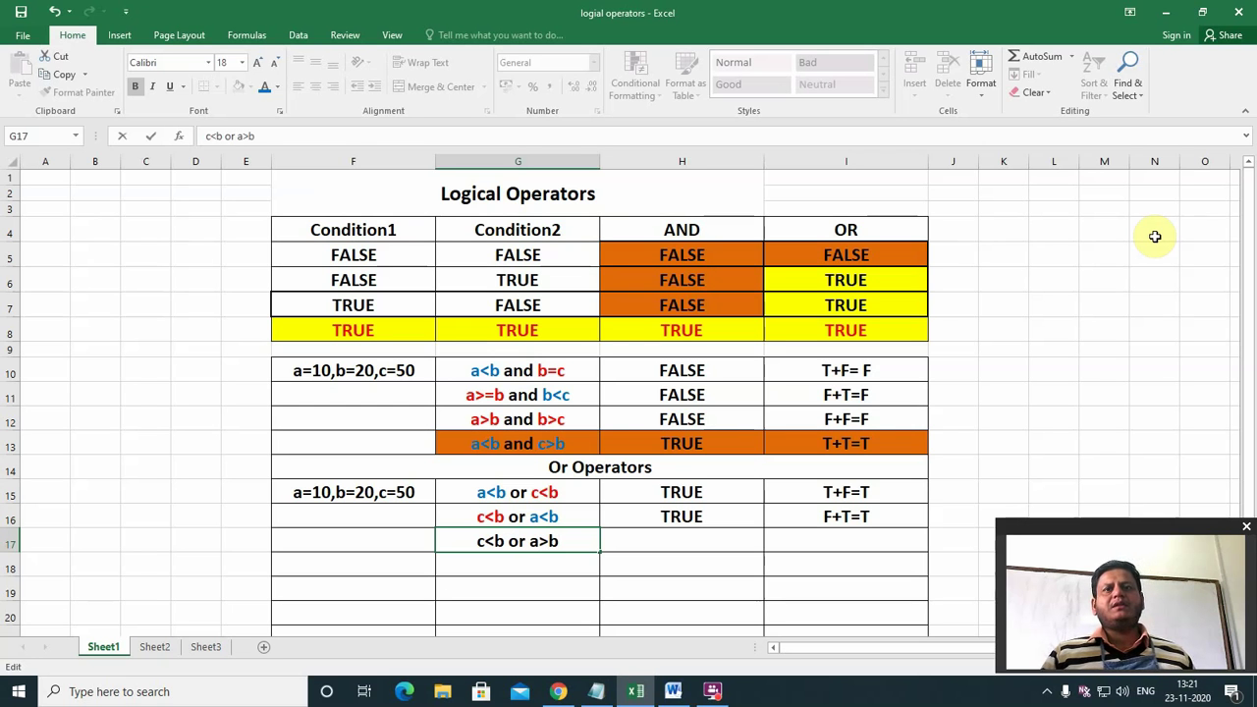
{"action": "left_click", "coordinate": [575, 568]}
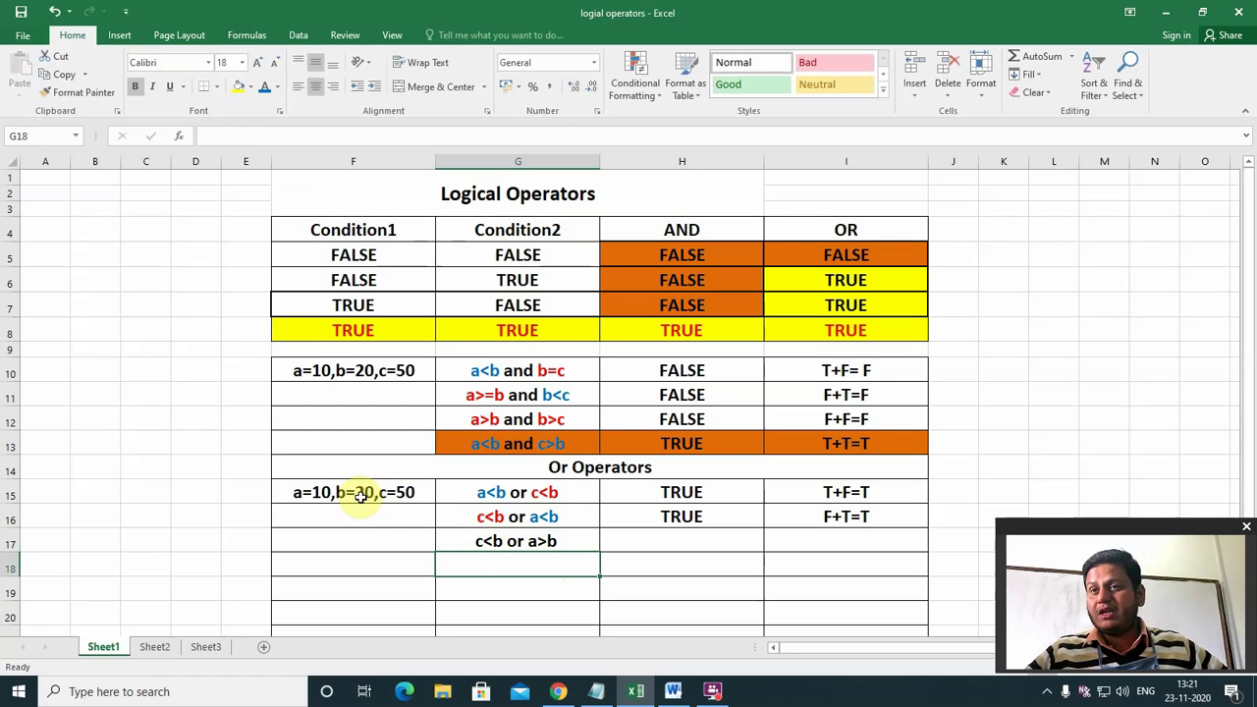
Colour only the c<b part of the expression in G17 with the standard red font colour
{"action": "left_click", "coordinate": [474, 537]}
{"action": "double_click", "coordinate": [481, 539]}
{"action": "double_click", "coordinate": [483, 541]}
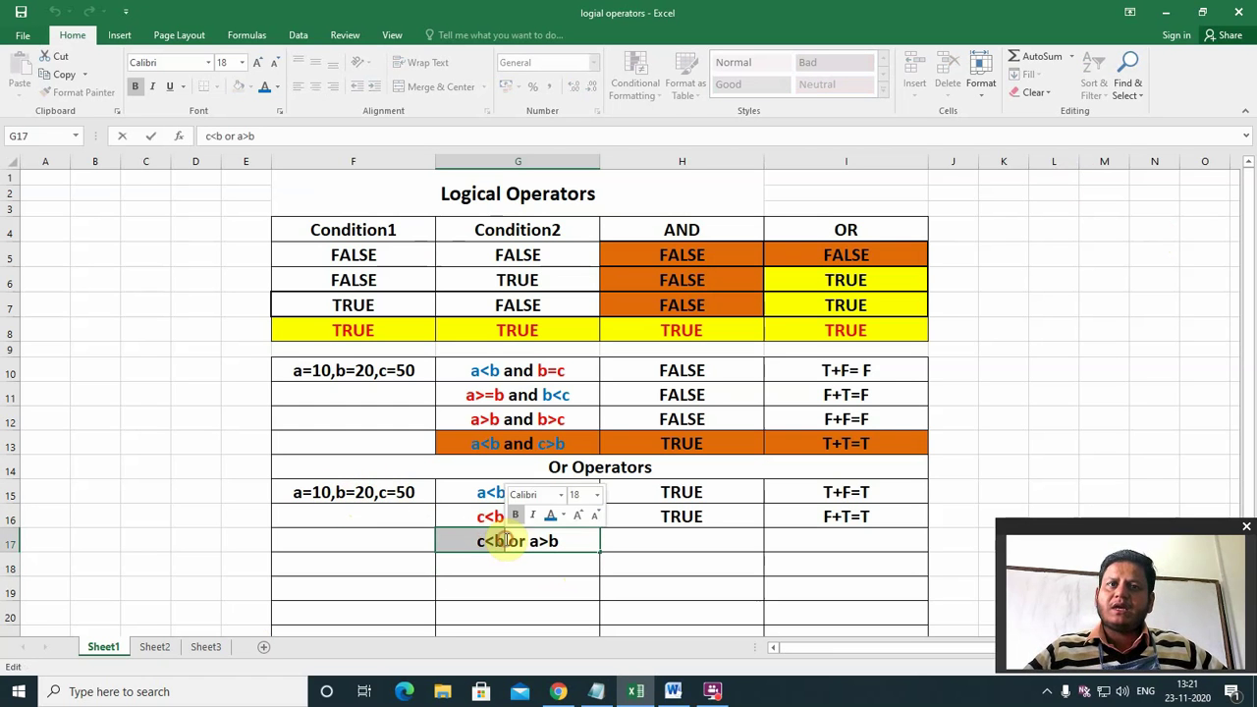
{"action": "left_click", "coordinate": [563, 516]}
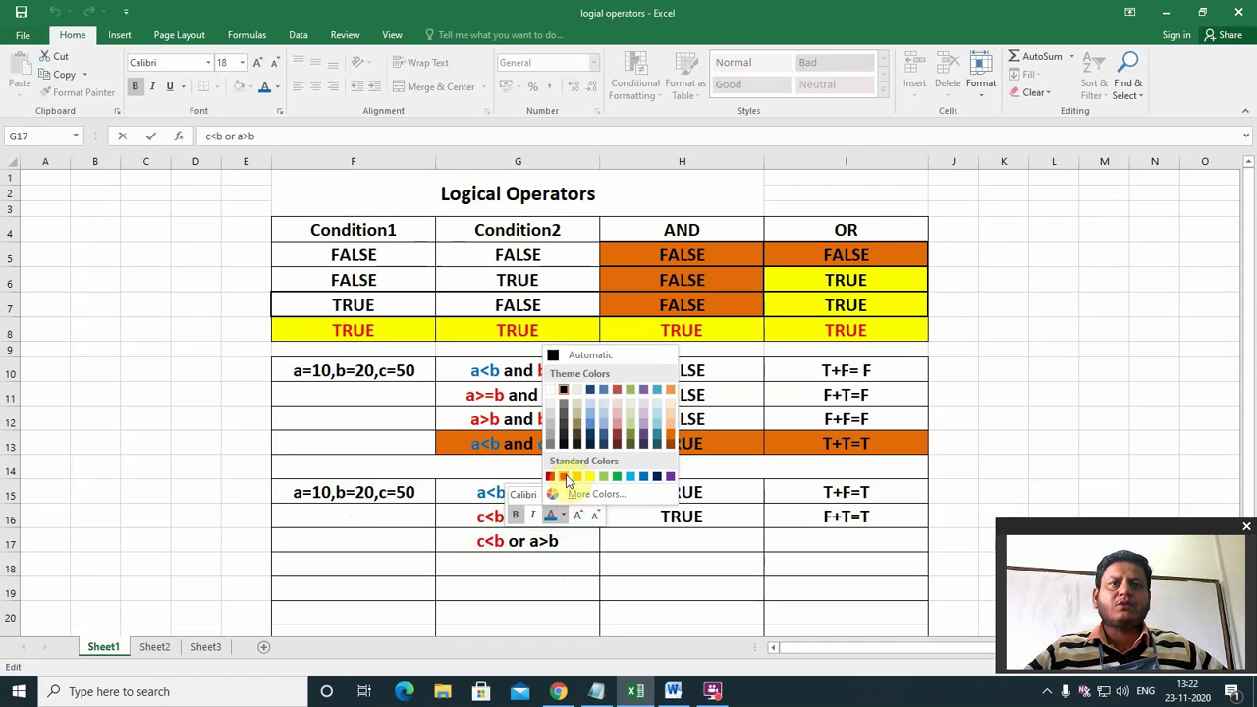
{"action": "left_click", "coordinate": [564, 477]}
Colour only the a>b part of the expression in G17 with the same red font colour
{"action": "left_click_drag", "start_coordinate": [531, 541], "coordinate": [561, 543]}
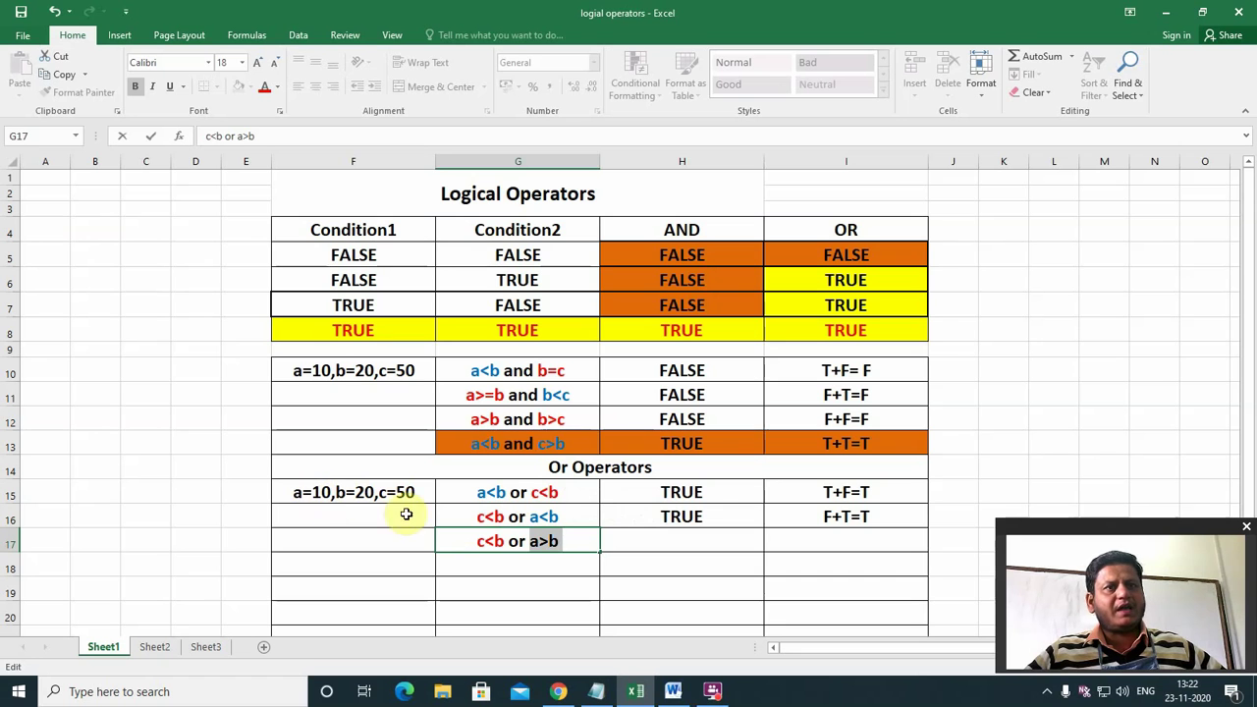
{"action": "left_click", "coordinate": [545, 541]}
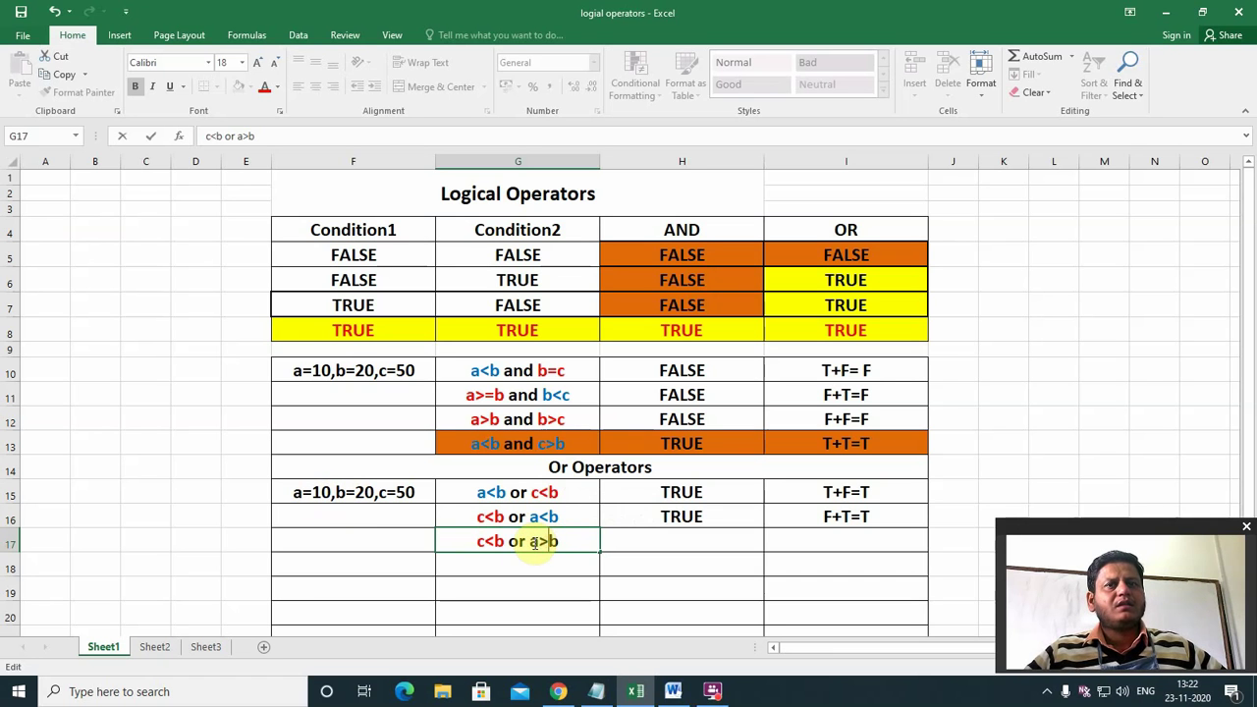
{"action": "left_click_drag", "start_coordinate": [530, 542], "coordinate": [565, 541]}
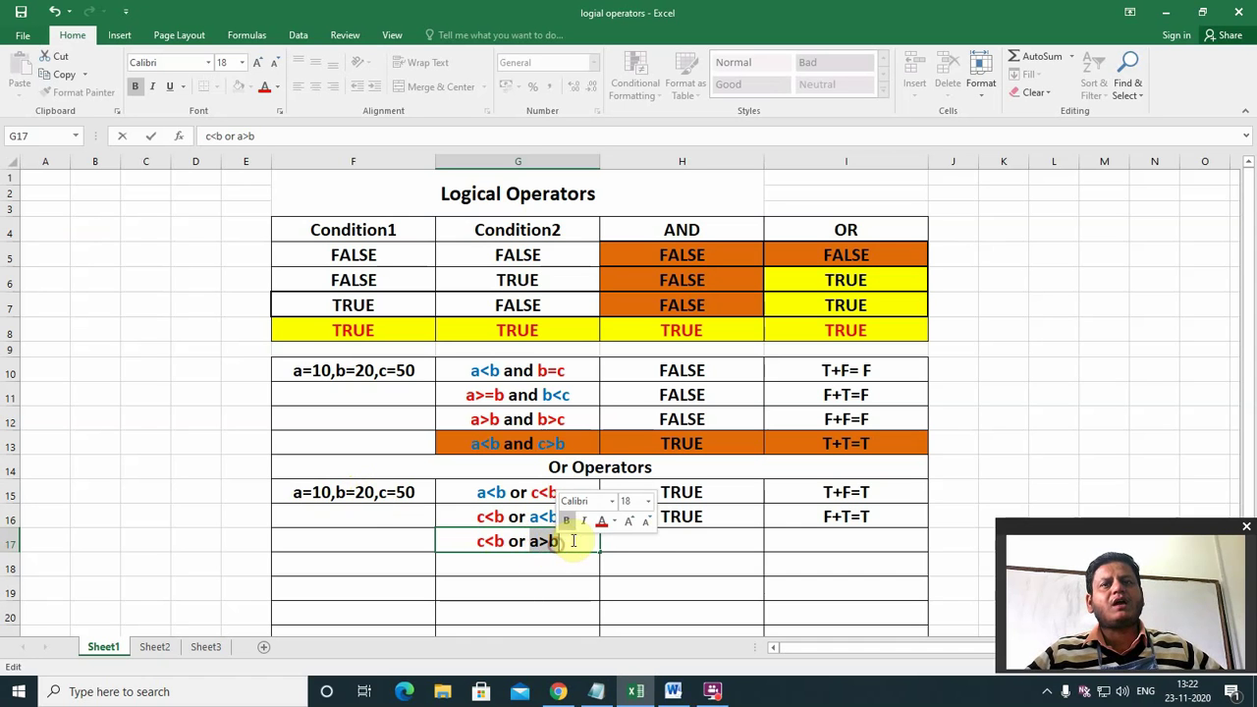
{"action": "left_click", "coordinate": [603, 523]}
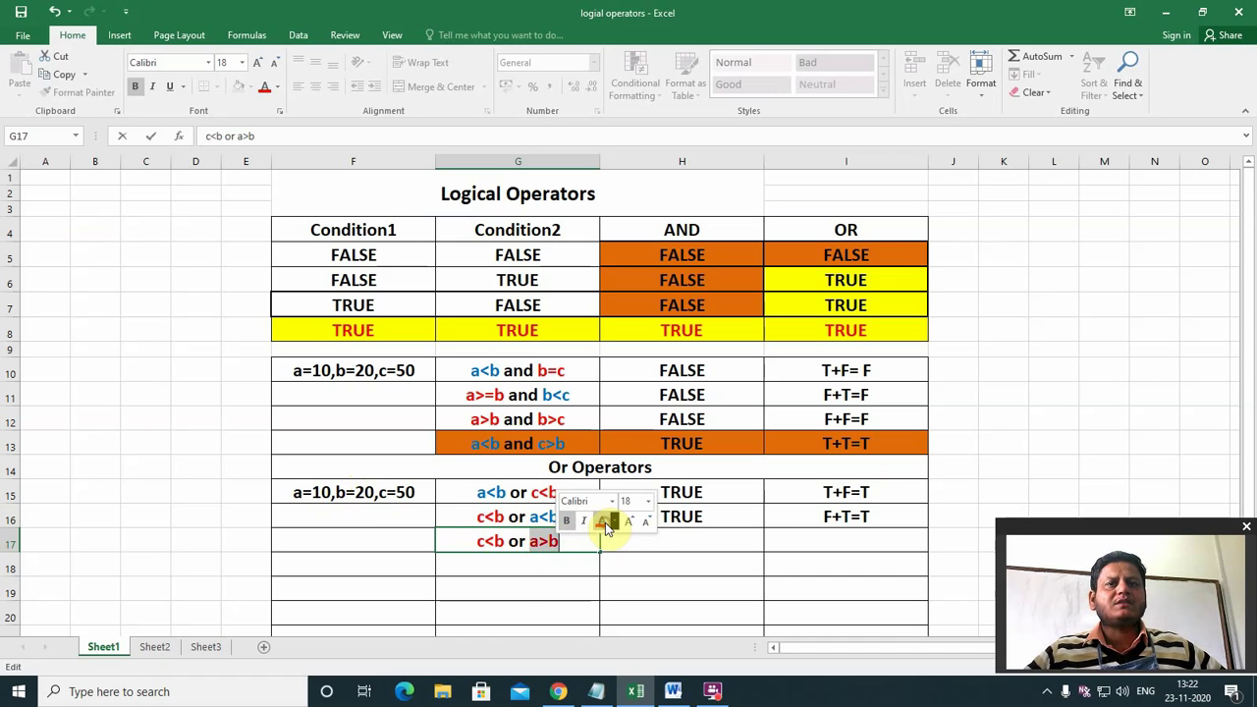
{"action": "left_click", "coordinate": [578, 565]}
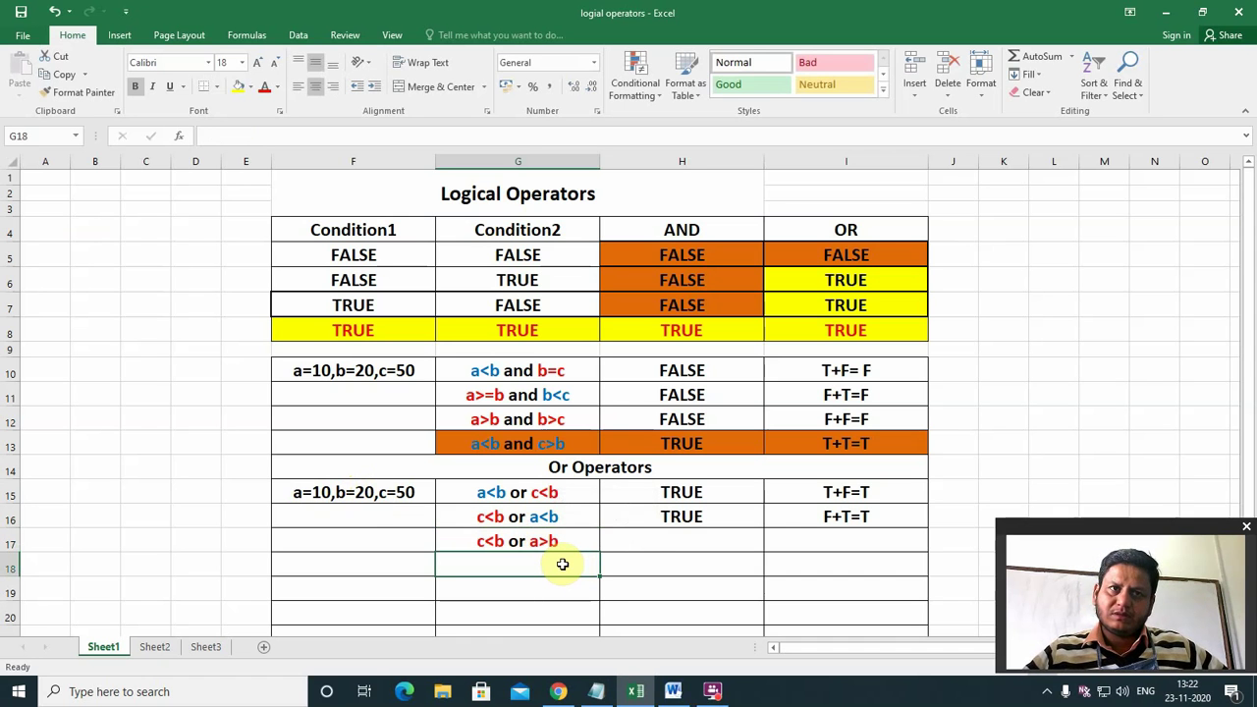
Enter the truth-value breakdown F+F=F in I17 for the expression "c<b or a>b"
{"action": "left_click", "coordinate": [811, 538]}
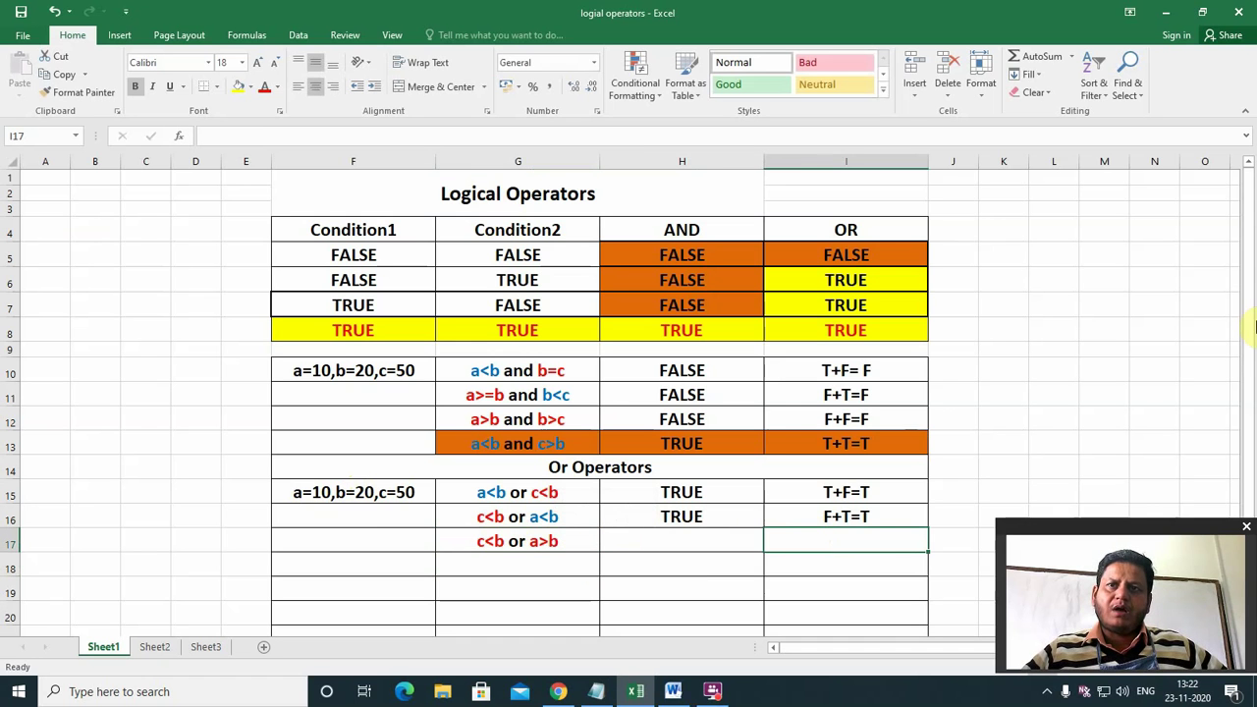
{"action": "type", "text": "F"}
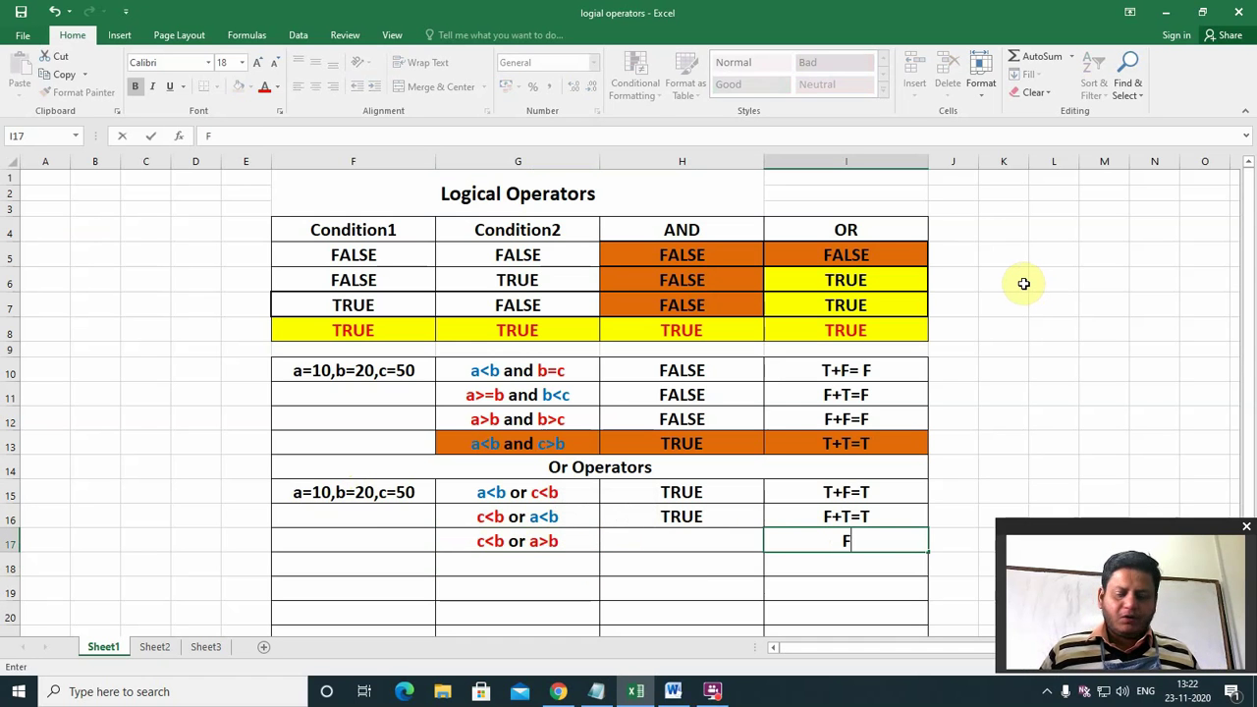
{"action": "type", "text": "+F=F"}
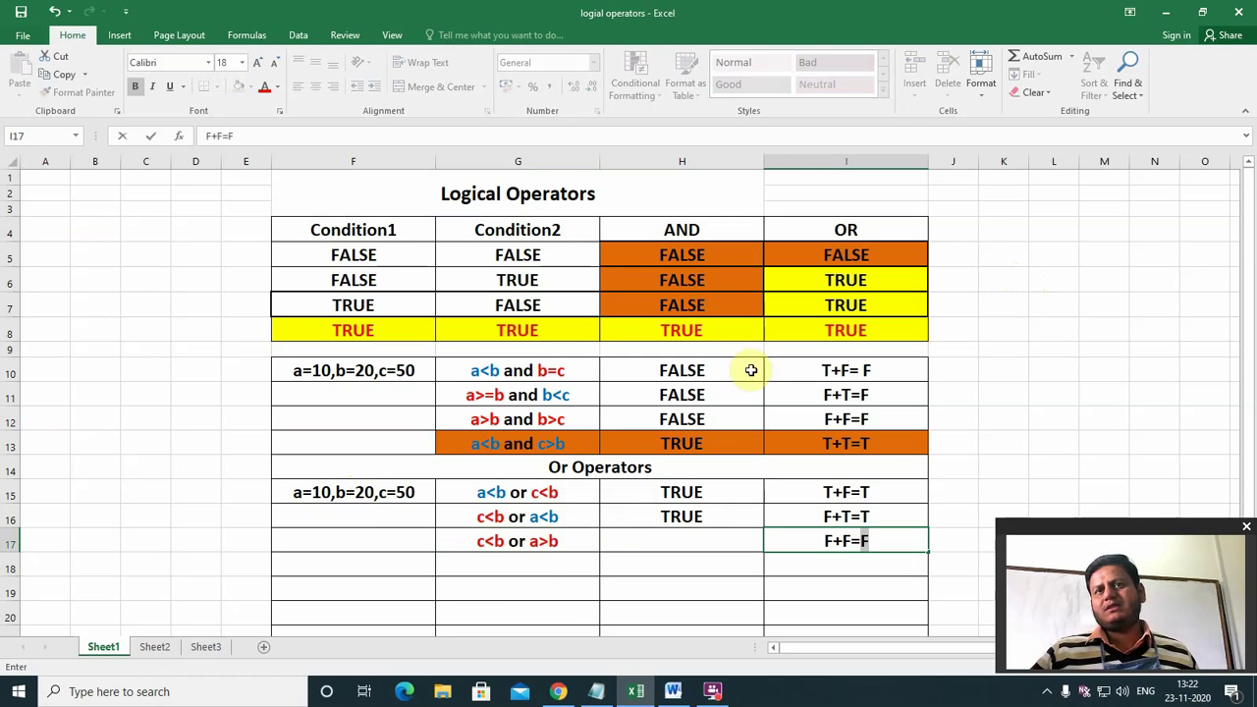
{"action": "left_click", "coordinate": [672, 540]}
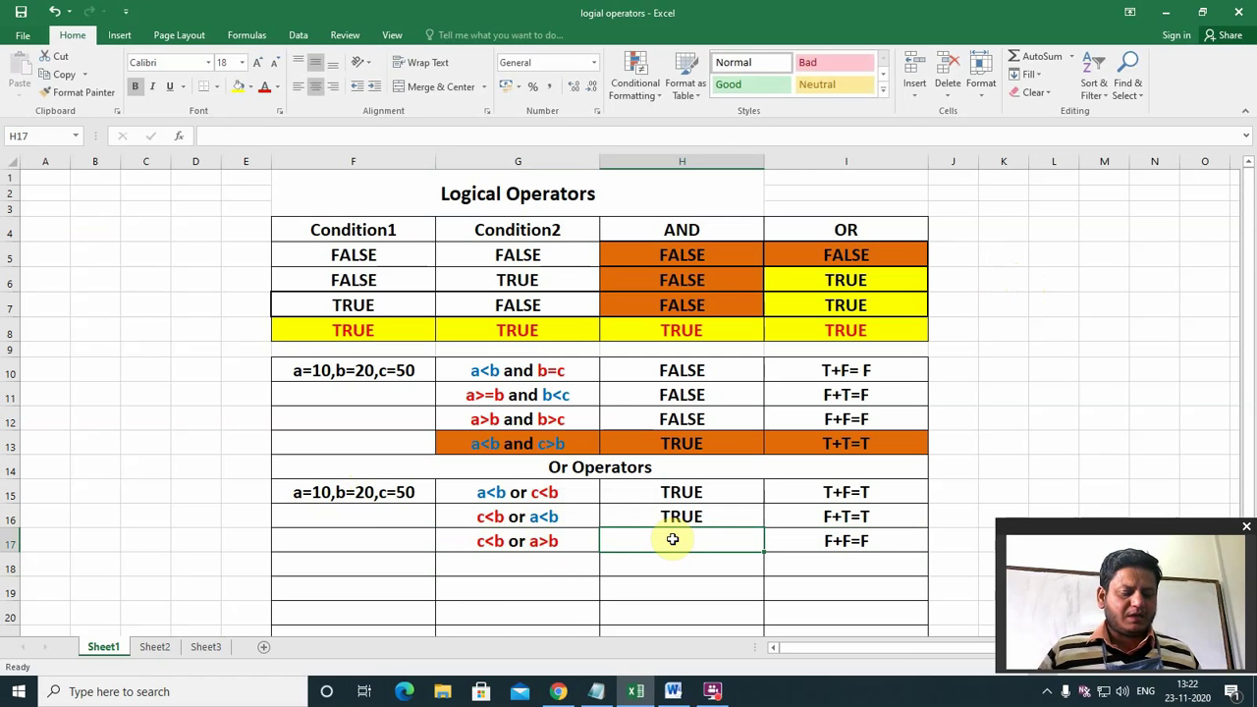
Enter FALSE in H17 as the result of "c<b or a>b" and compare it with the first row of the truth table
{"action": "type", "text": "False"}
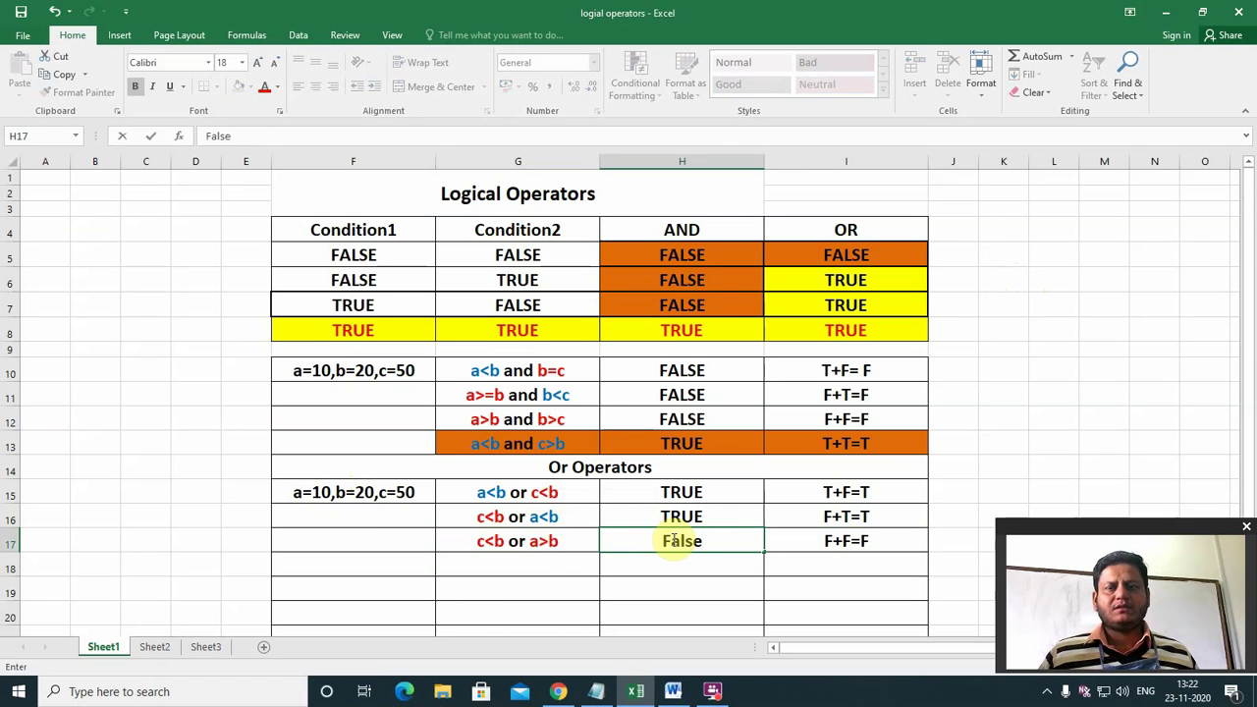
{"action": "key", "text": "Return"}
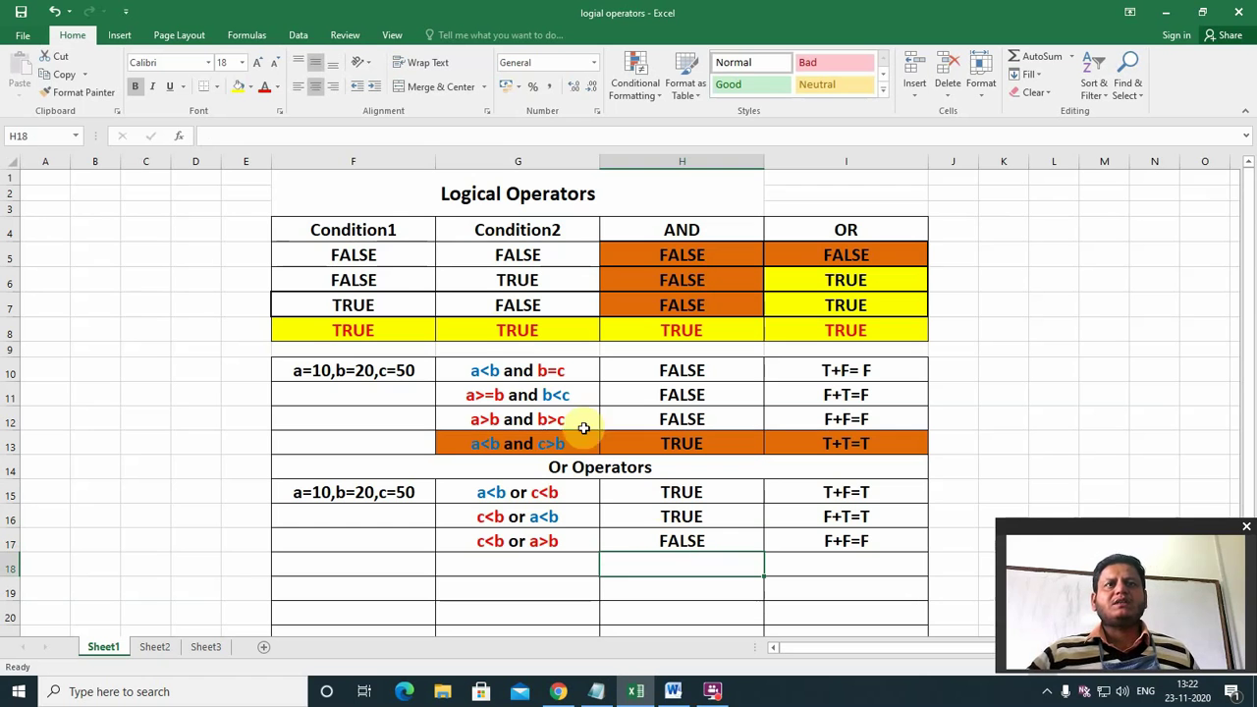
{"action": "left_click", "coordinate": [378, 263]}
{"action": "left_click", "coordinate": [505, 256]}
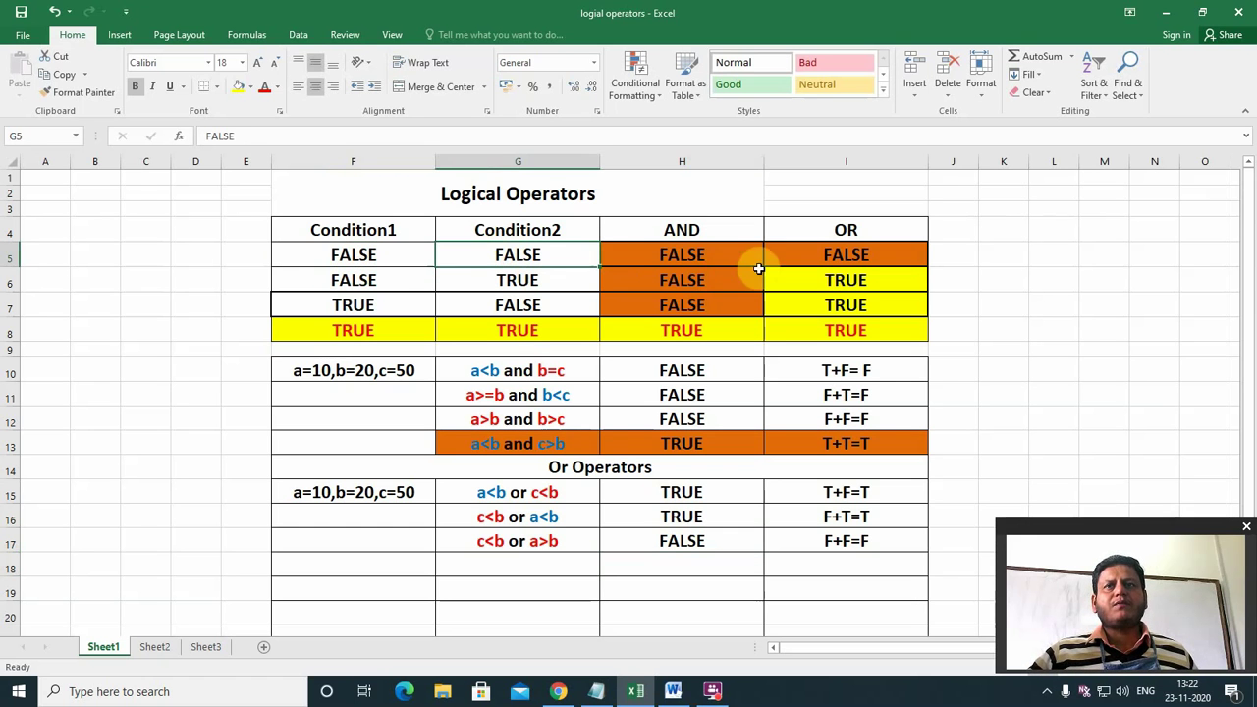
{"action": "left_click", "coordinate": [833, 251]}
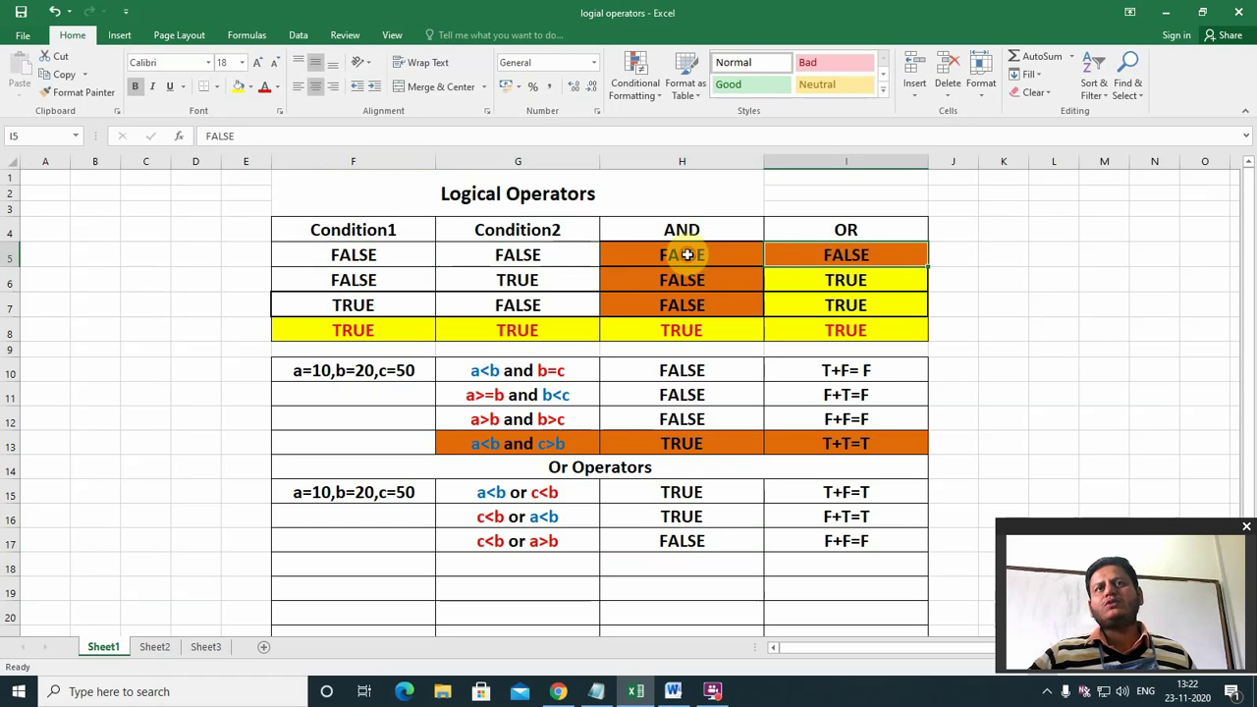
{"action": "left_click", "coordinate": [688, 254]}
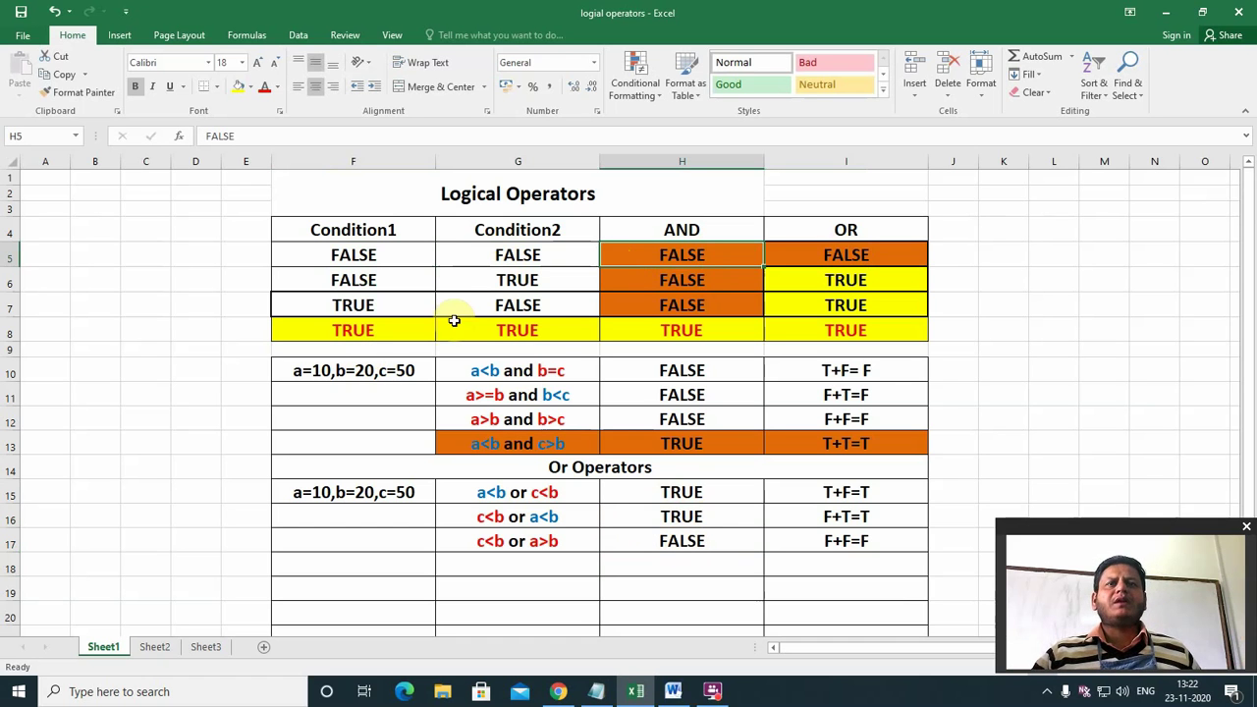
Enter the OR expression "a<b or c>b" in G18 as the fourth OR example
{"action": "left_click", "coordinate": [478, 563]}
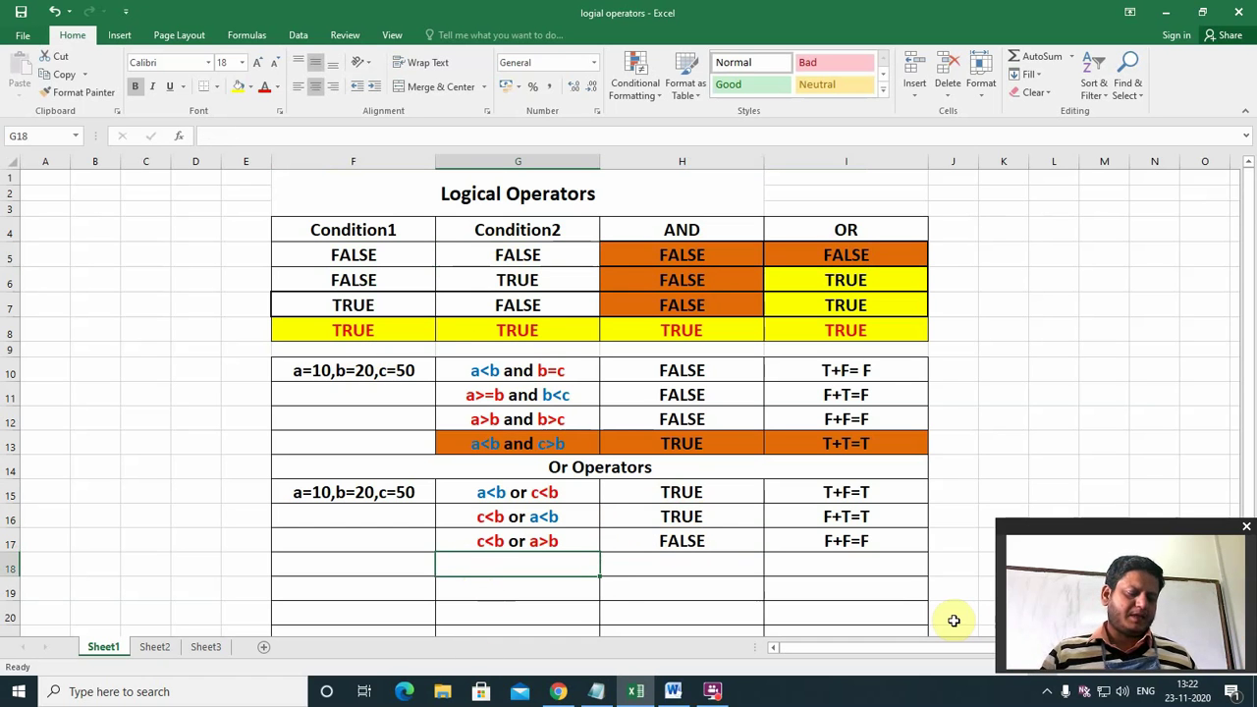
{"action": "type", "text": "a"}
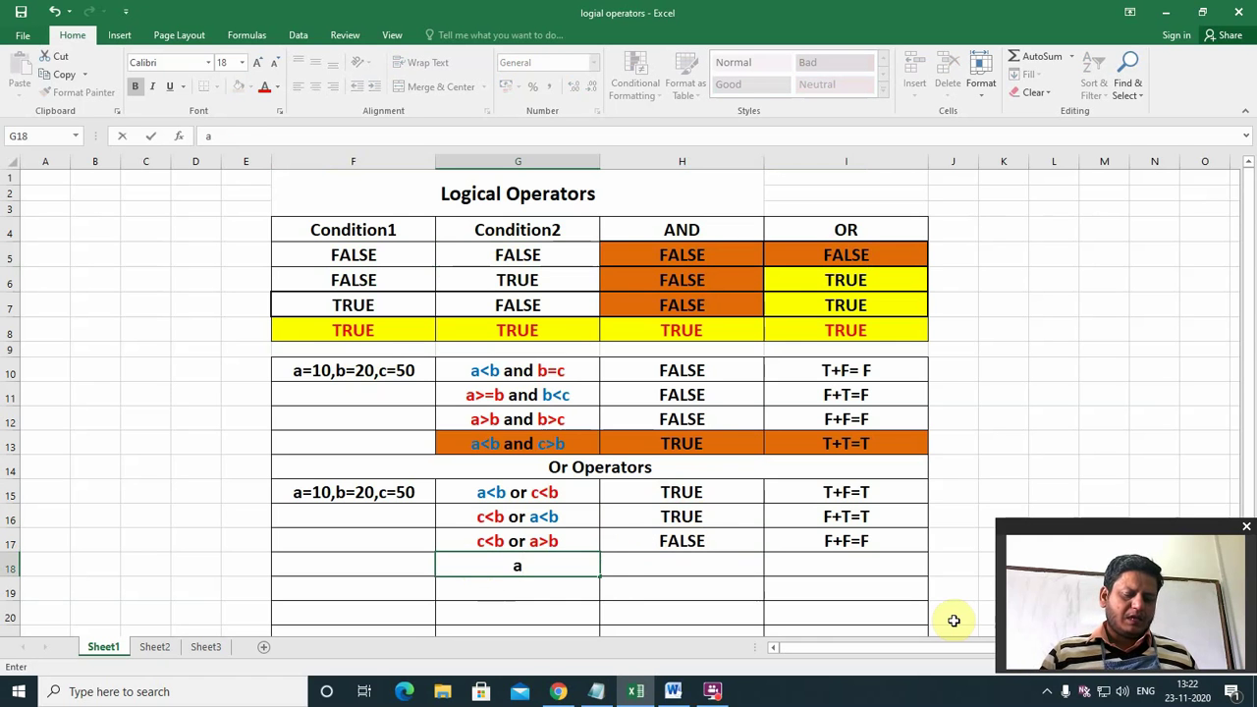
{"action": "type", "text": "<b or "}
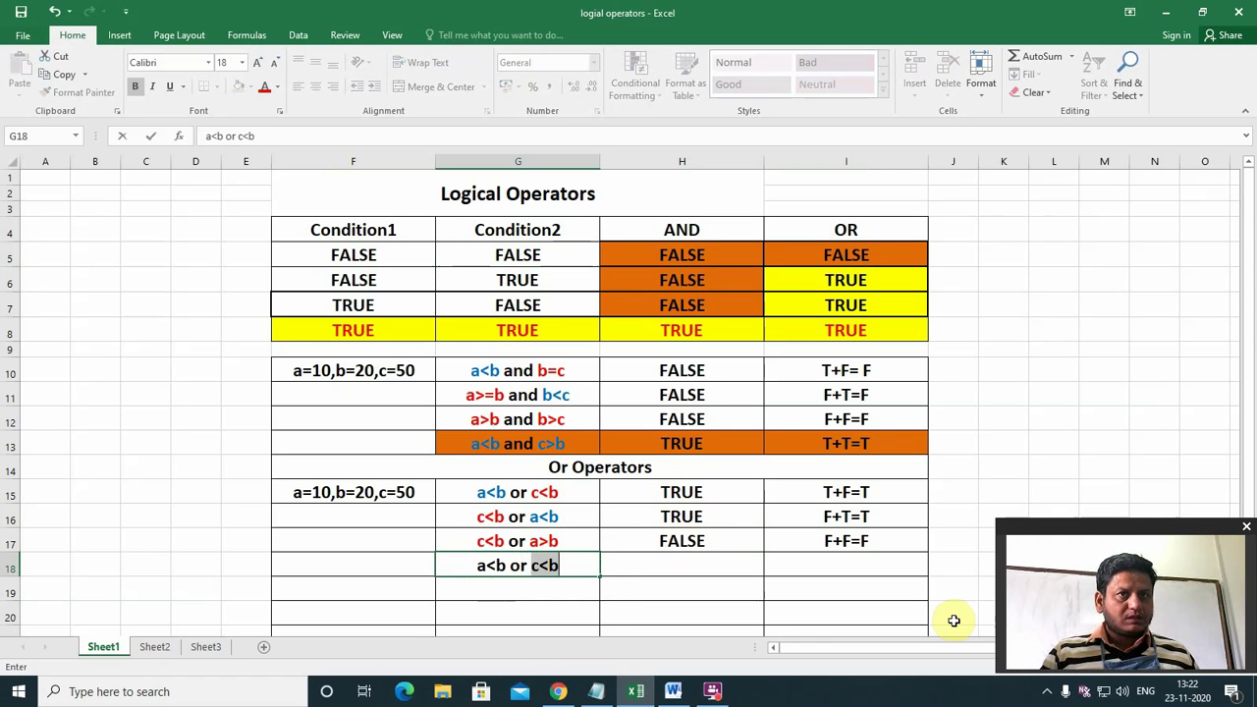
{"action": "type", "text": "c>"}
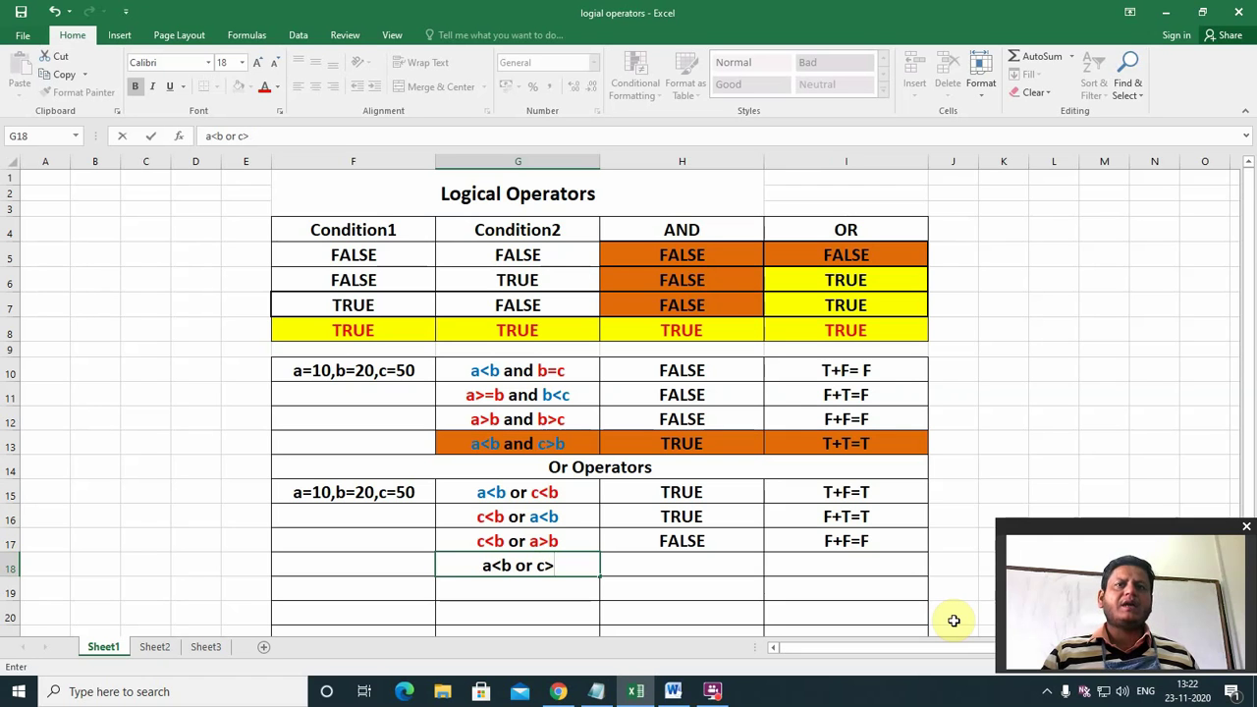
{"action": "type", "text": "b"}
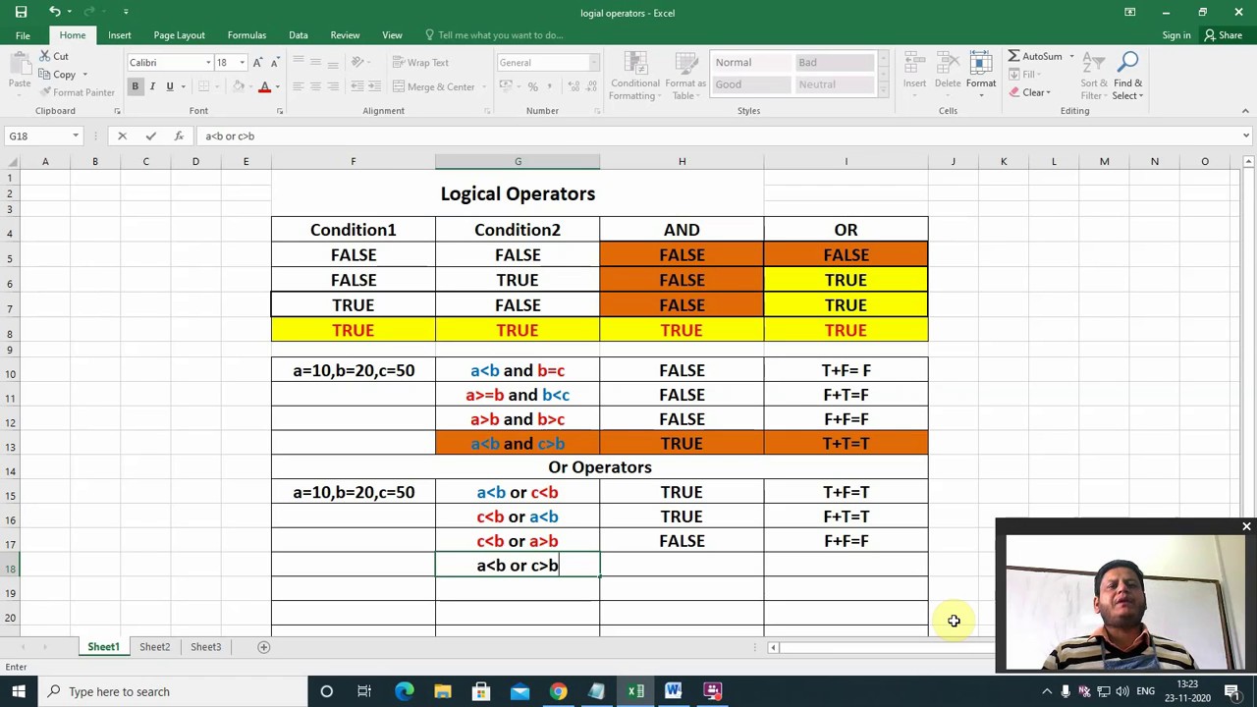
{"action": "left_click", "coordinate": [720, 563]}
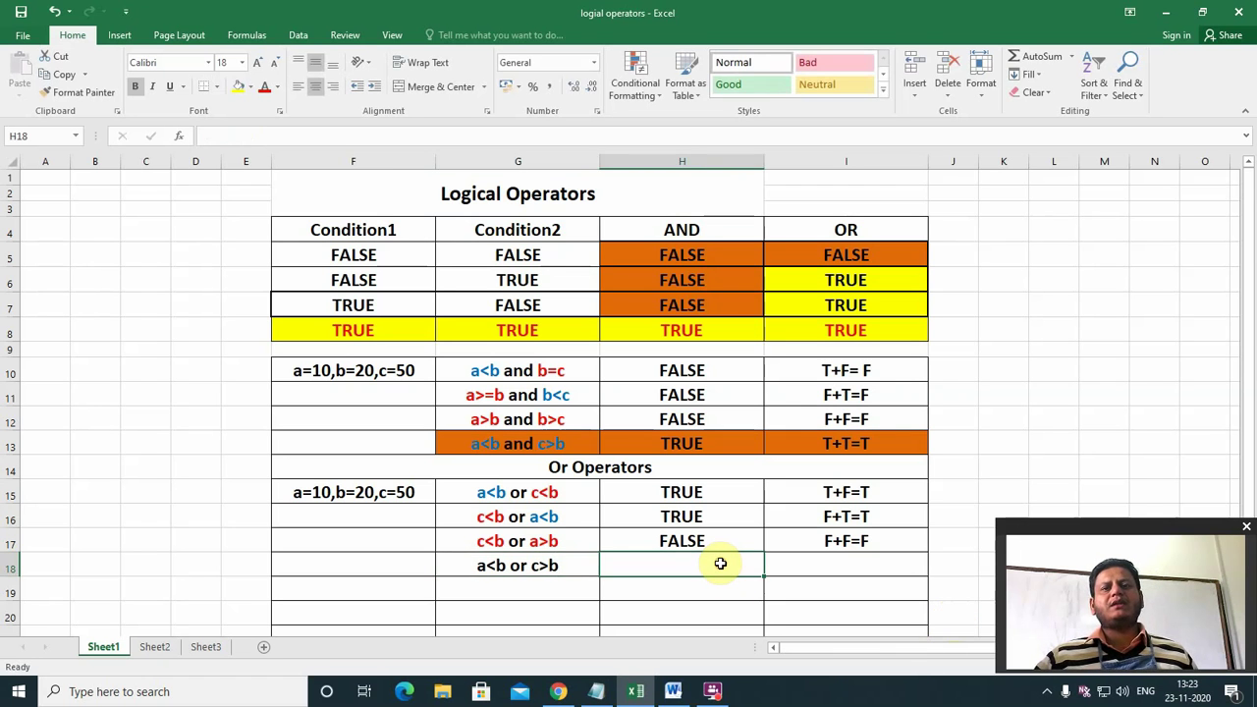
Colour only the a<b part of the expression in G18 with the standard blue font colour
{"action": "double_click", "coordinate": [491, 566]}
{"action": "left_click_drag", "start_coordinate": [482, 577], "coordinate": [510, 566]}
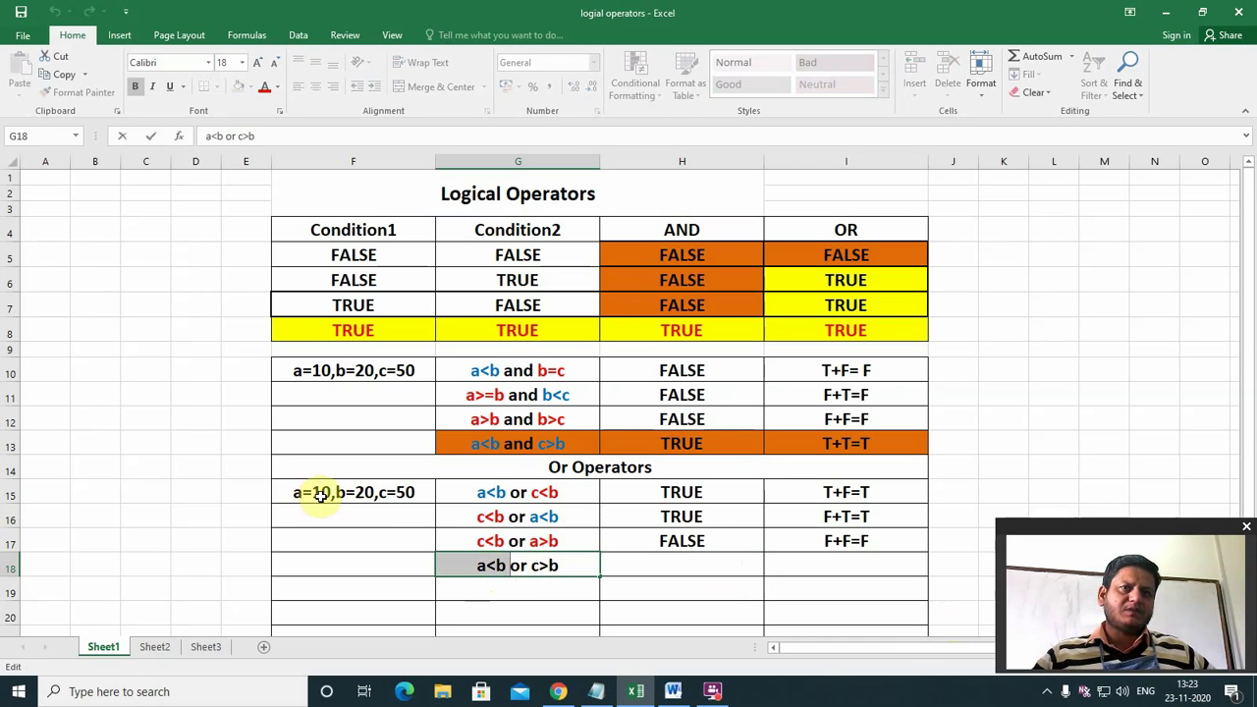
{"action": "left_click", "coordinate": [494, 590]}
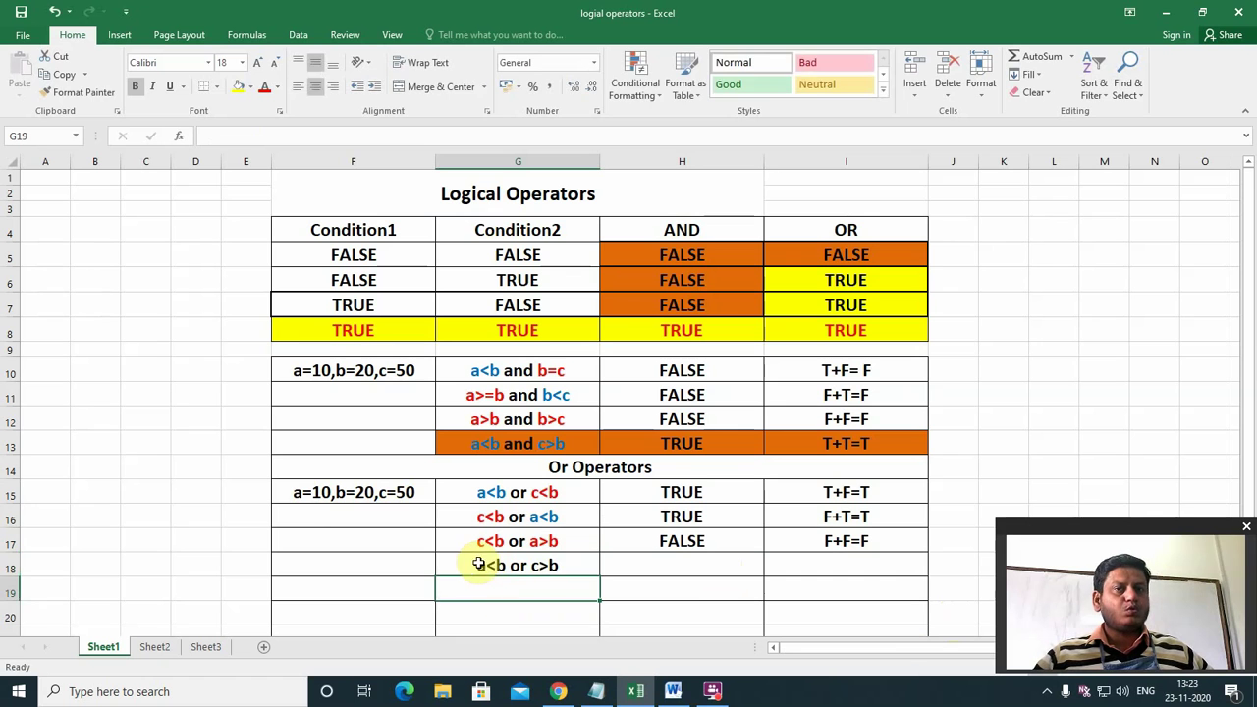
{"action": "double_click", "coordinate": [479, 565]}
{"action": "left_click_drag", "start_coordinate": [478, 564], "coordinate": [507, 566]}
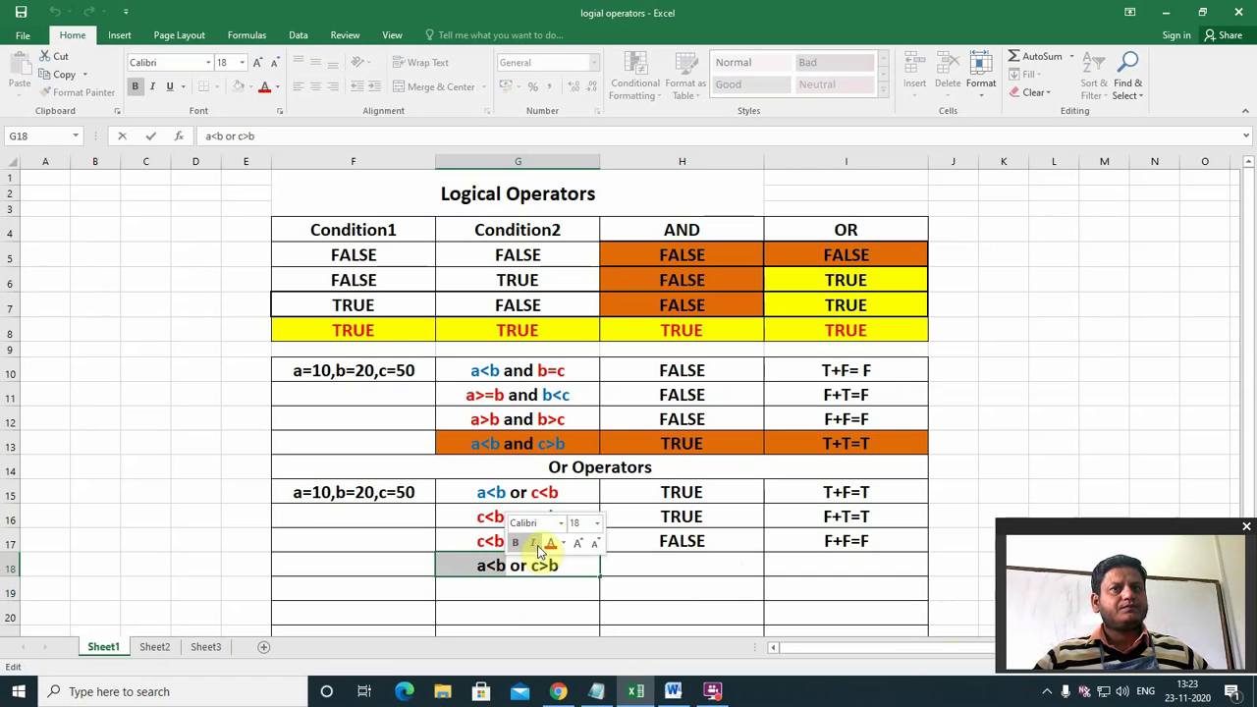
{"action": "left_click", "coordinate": [564, 546]}
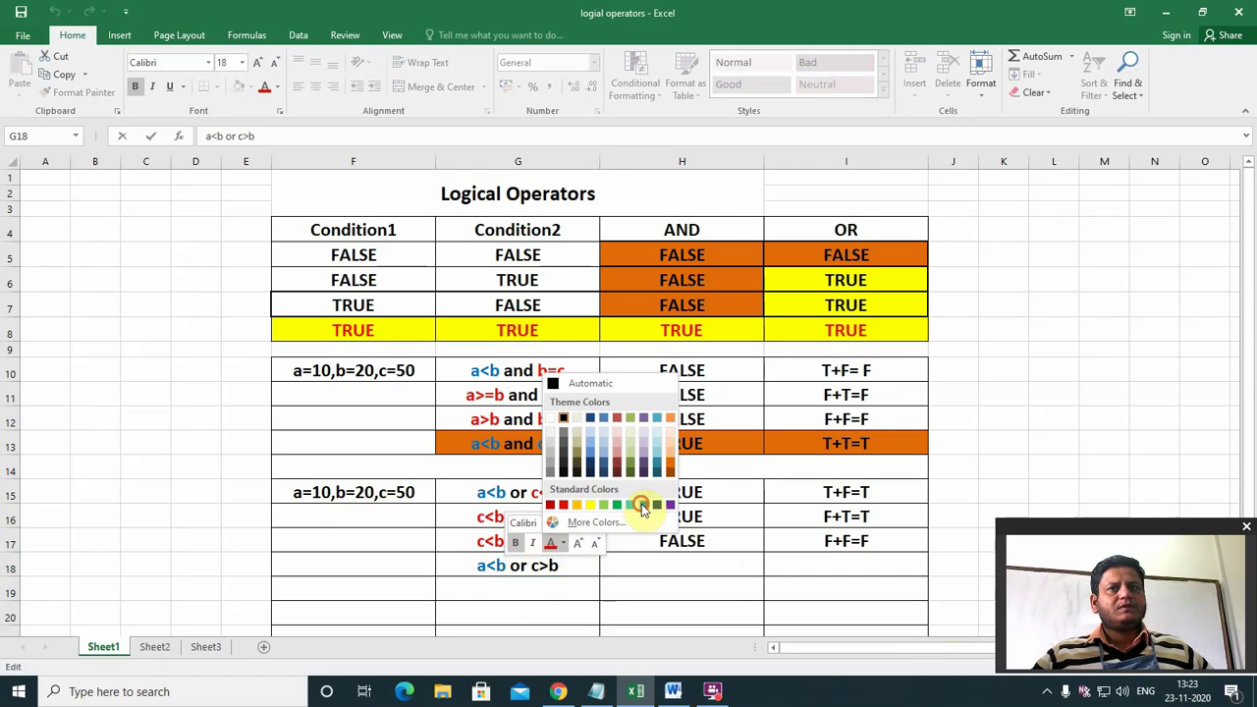
{"action": "left_click", "coordinate": [643, 508]}
{"action": "left_click", "coordinate": [541, 580]}
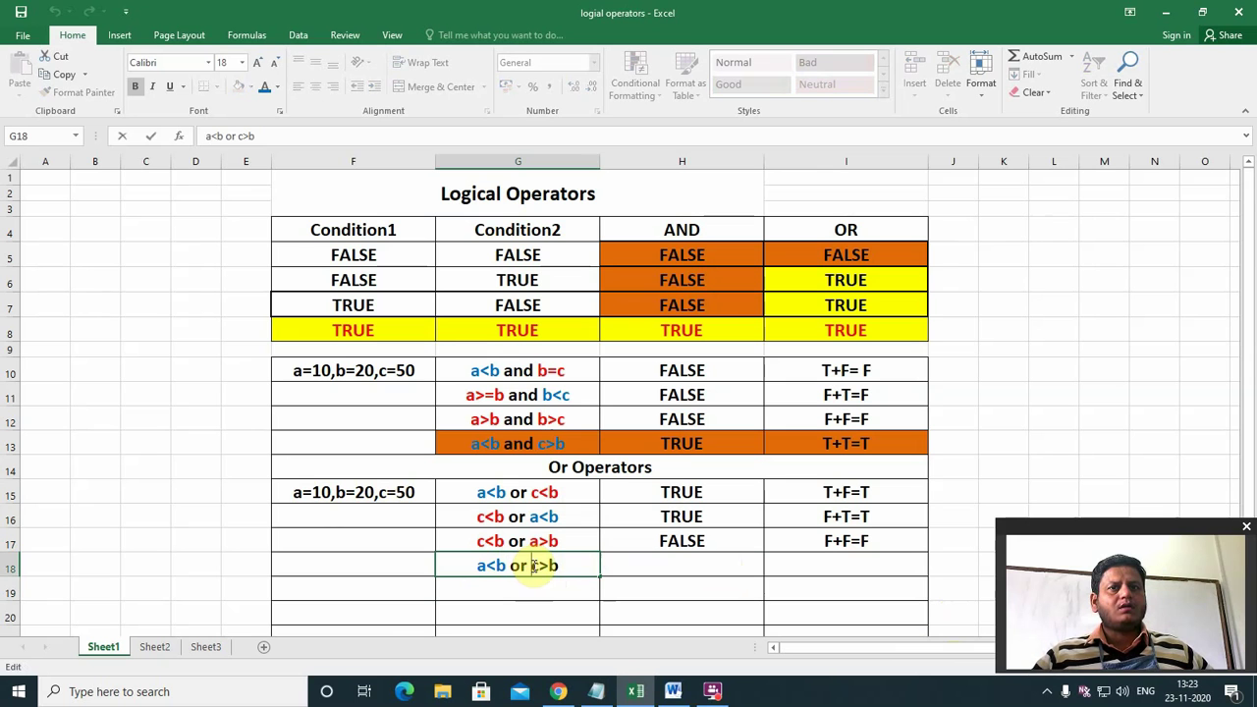
Colour only the c>b part of the expression in G18 with the same blue font colour
{"action": "left_click_drag", "start_coordinate": [530, 565], "coordinate": [561, 566]}
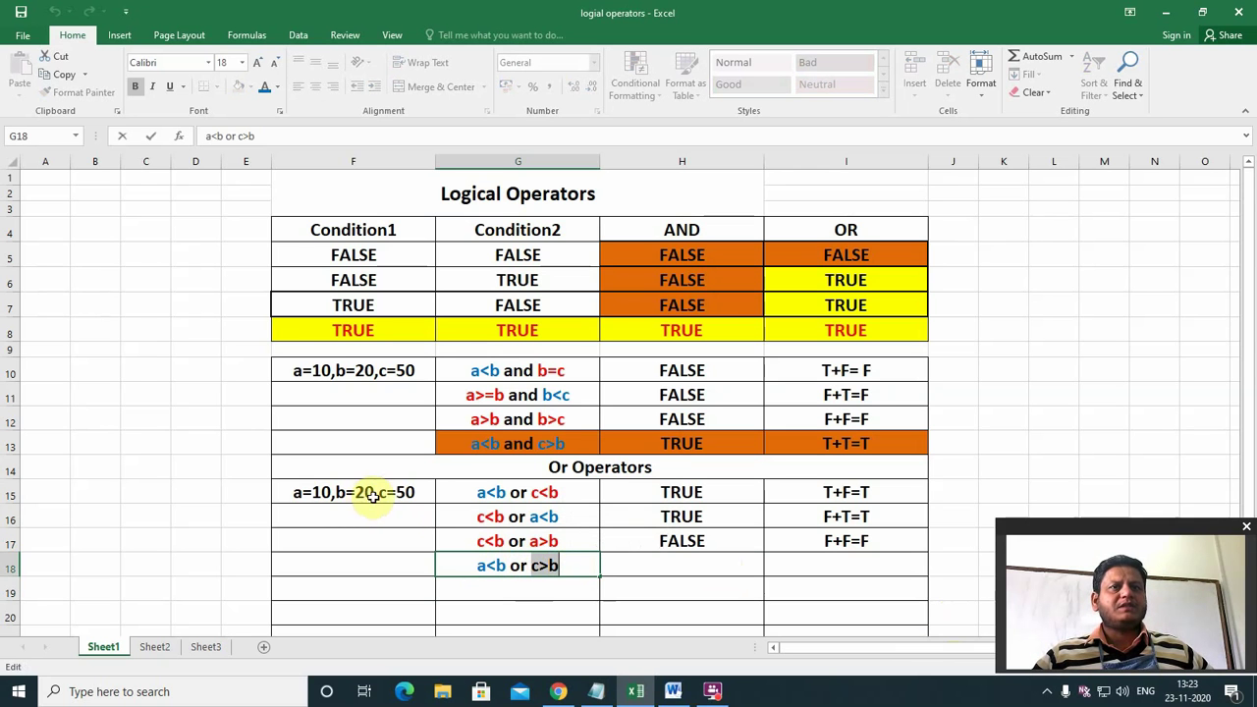
{"action": "key", "text": "ctrl+Return"}
{"action": "double_click", "coordinate": [532, 567]}
{"action": "left_click_drag", "start_coordinate": [530, 567], "coordinate": [560, 567]}
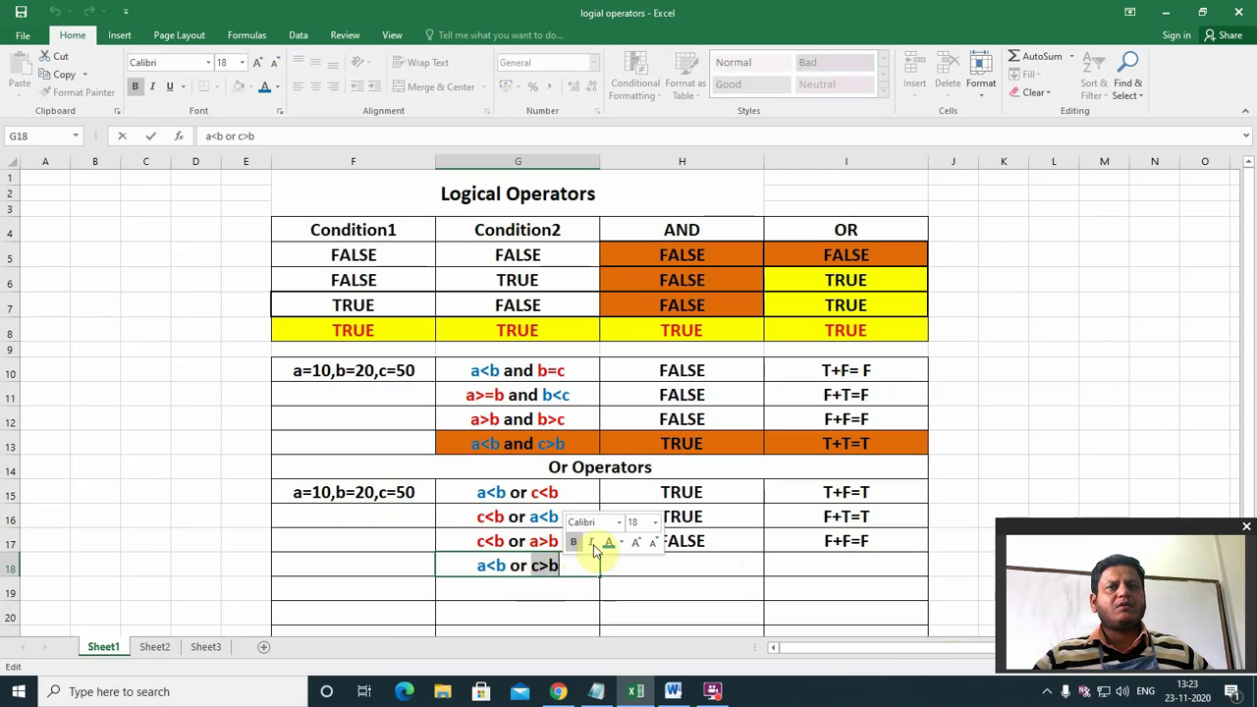
{"action": "left_click", "coordinate": [609, 546]}
Enter the result TRUE in H18 and the truth-value breakdown T+T=T in I18 for "a<b or c>b"
{"action": "left_click", "coordinate": [651, 557]}
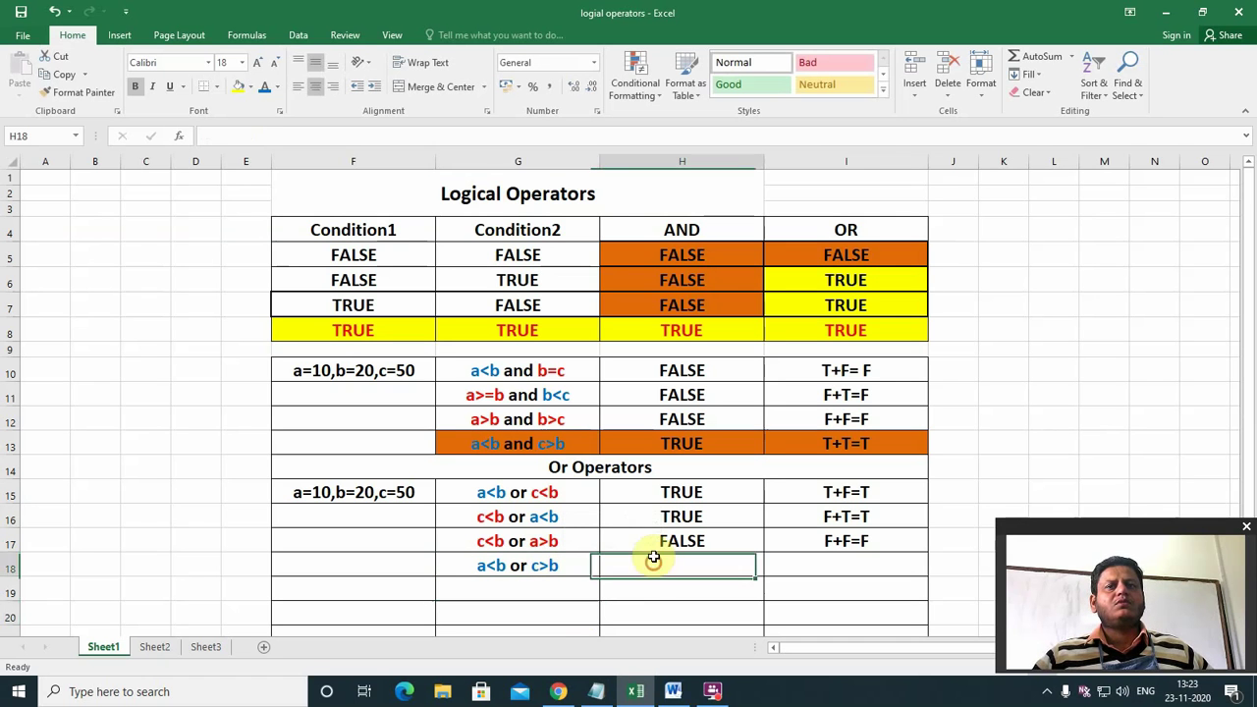
{"action": "type", "text": "Tr"}
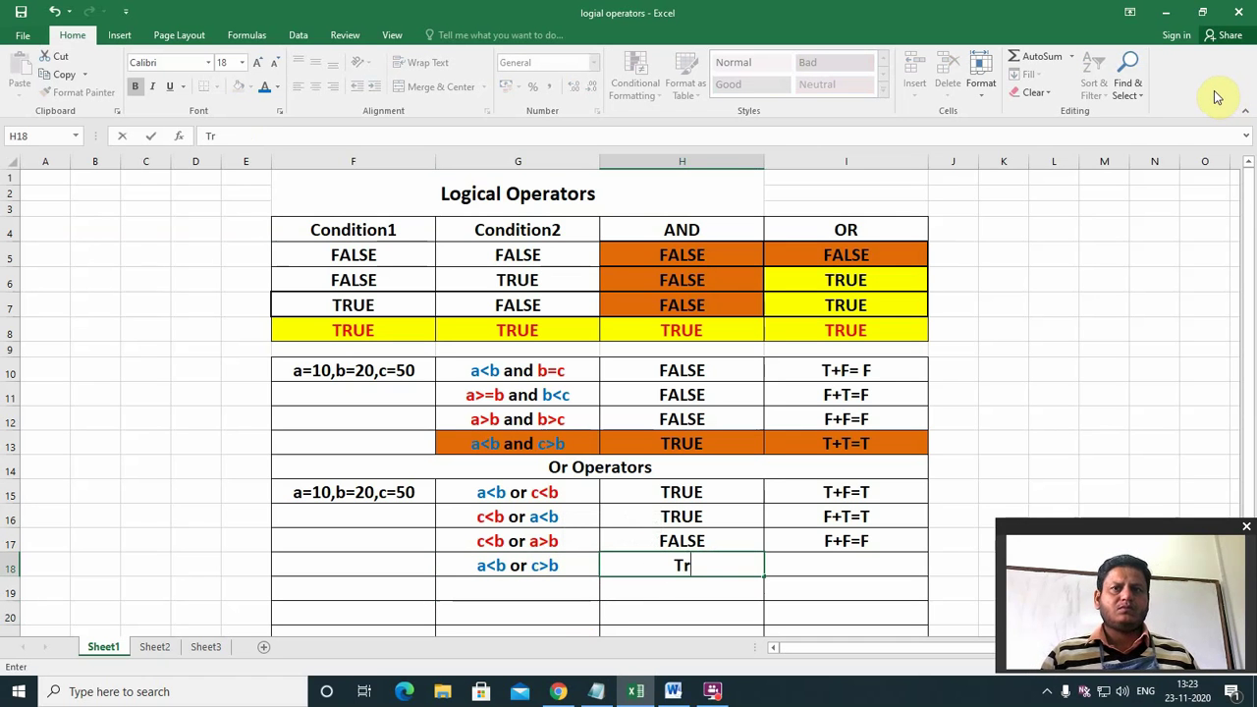
{"action": "type", "text": "ue"}
{"action": "key", "text": "Tab"}
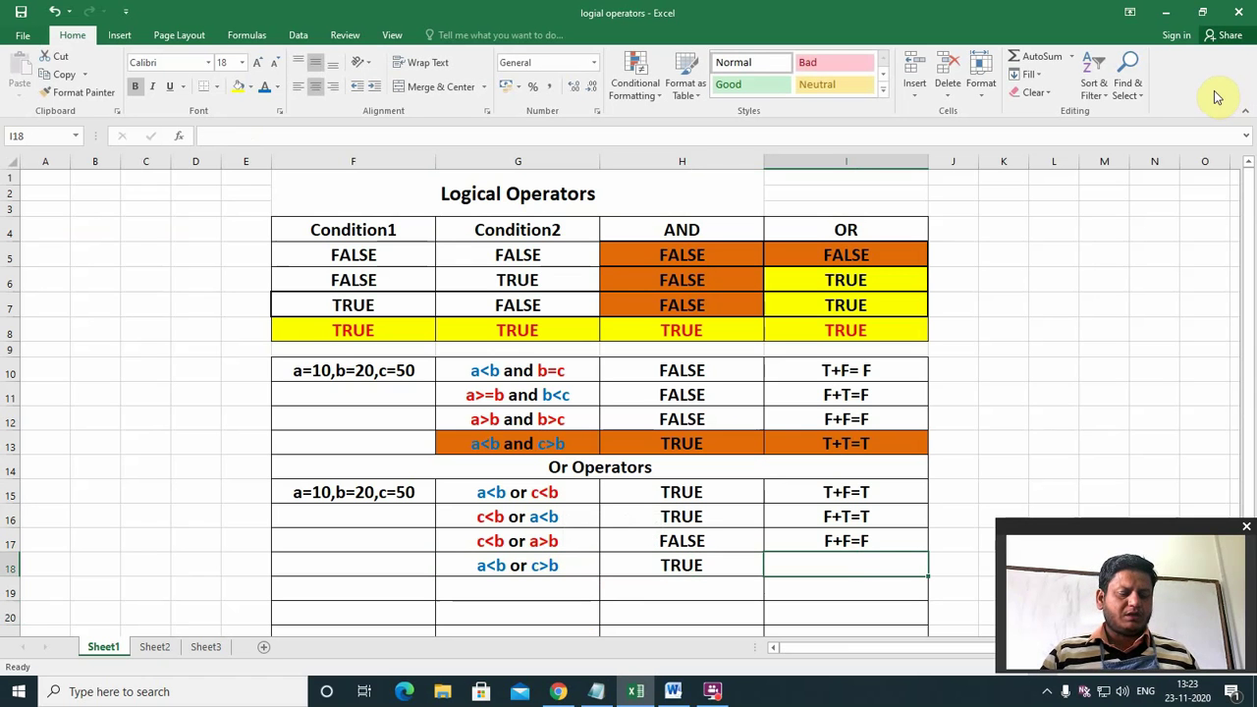
{"action": "type", "text": "t"}
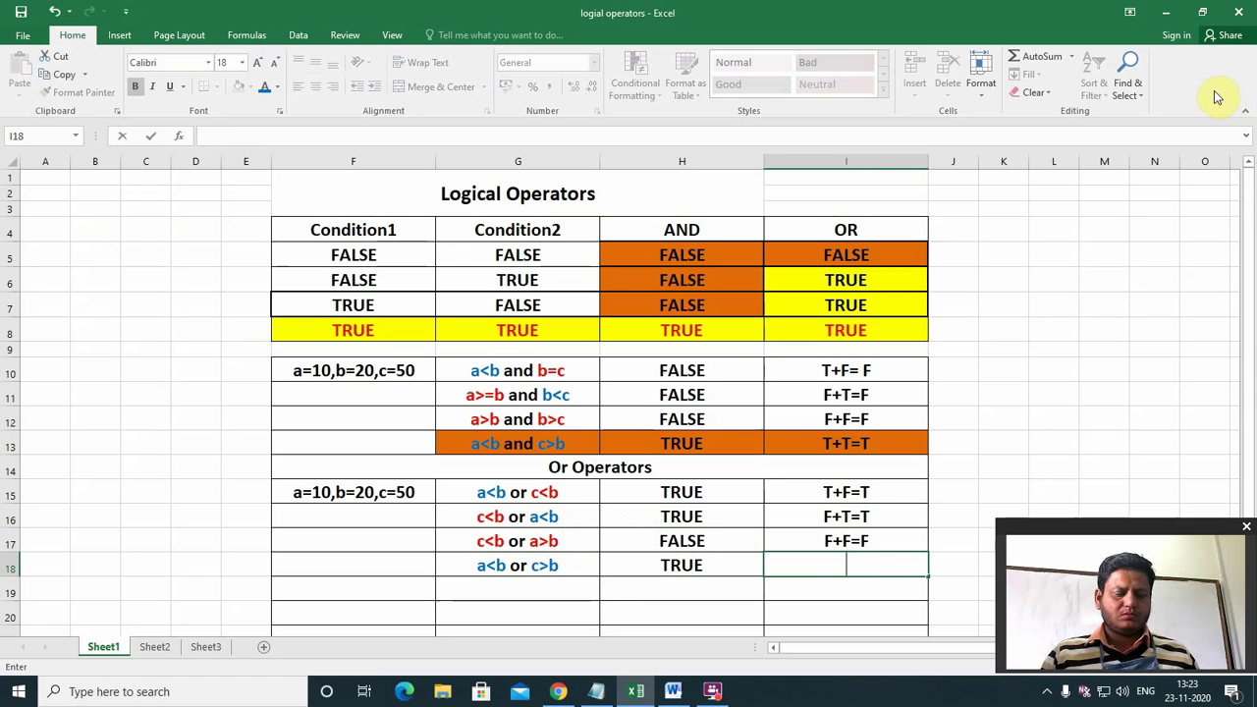
{"action": "type", "text": "+T=T"}
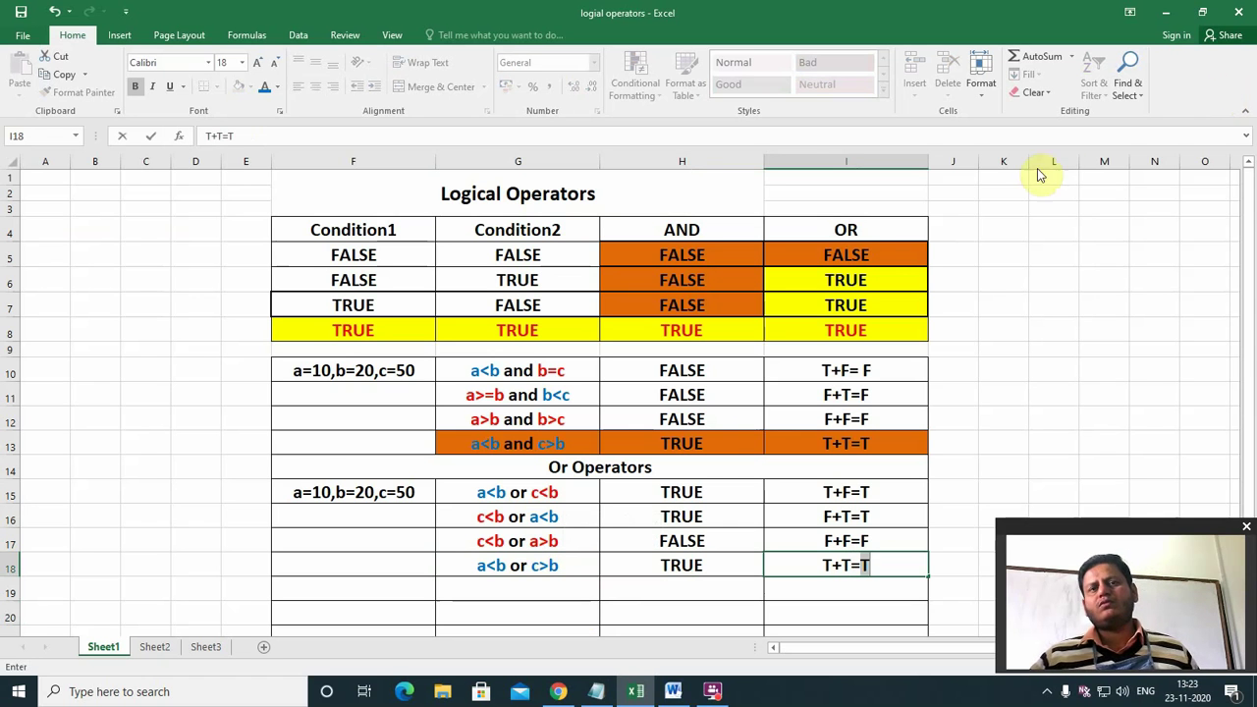
{"action": "left_click", "coordinate": [644, 594]}
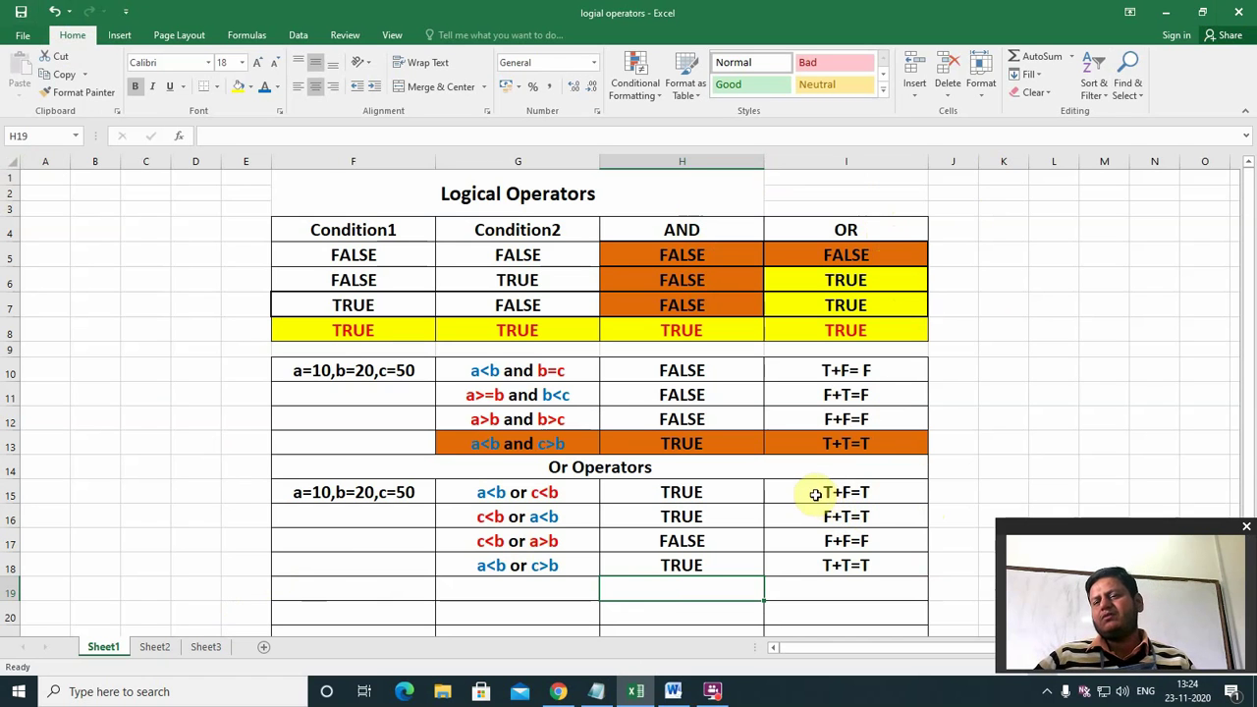
Minimize the workbook, launch Microsoft Access 2010 and open the recent database db1.accdb
{"action": "left_click", "coordinate": [1165, 14]}
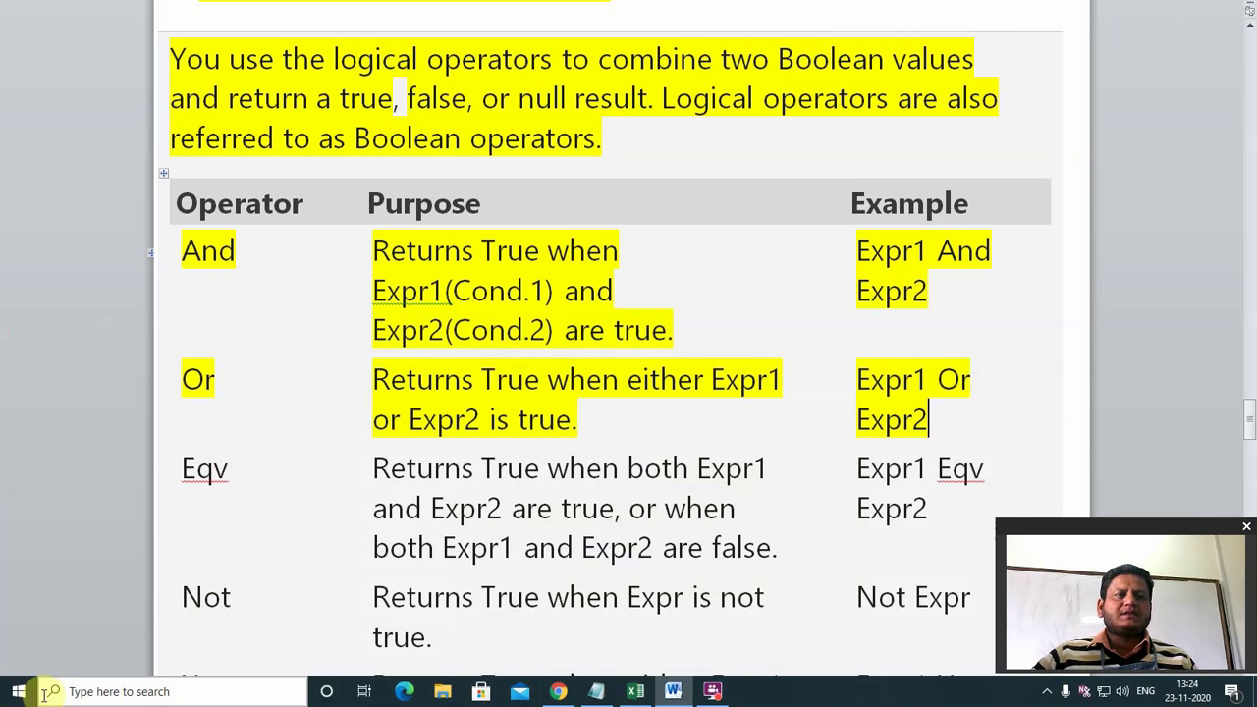
{"action": "left_click", "coordinate": [86, 693]}
{"action": "type", "text": "accr"}
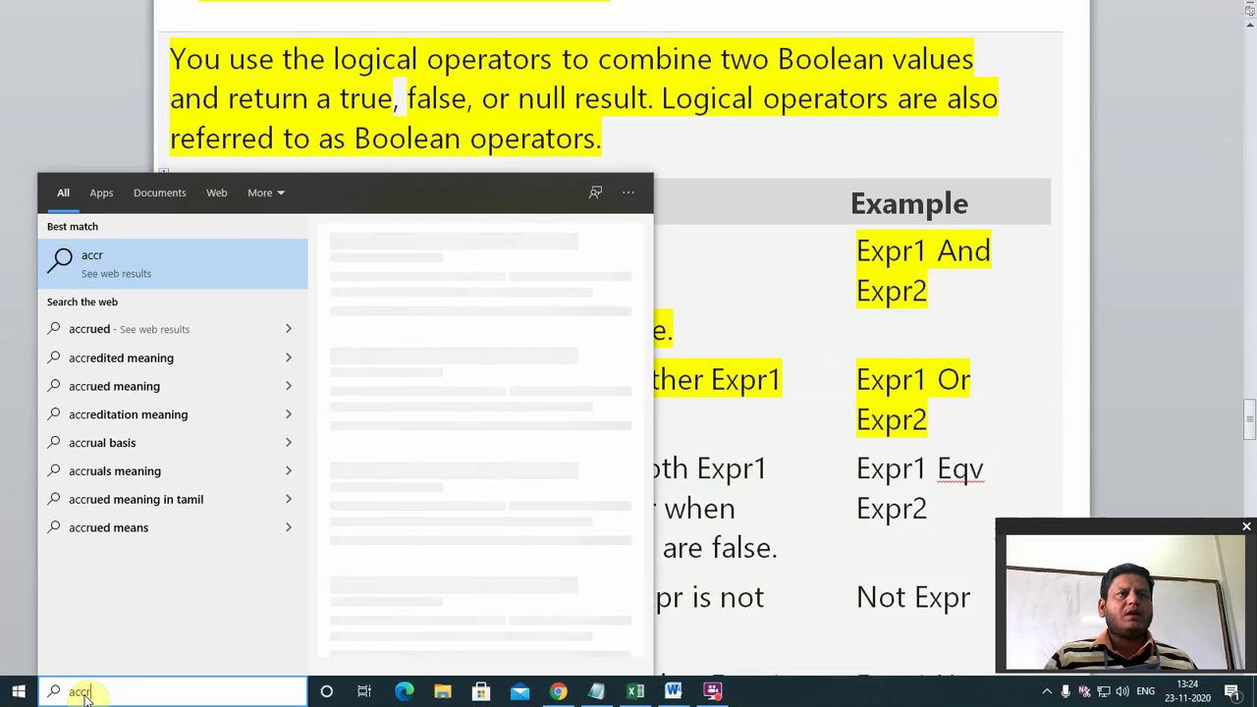
{"action": "key", "text": "BackSpace"}
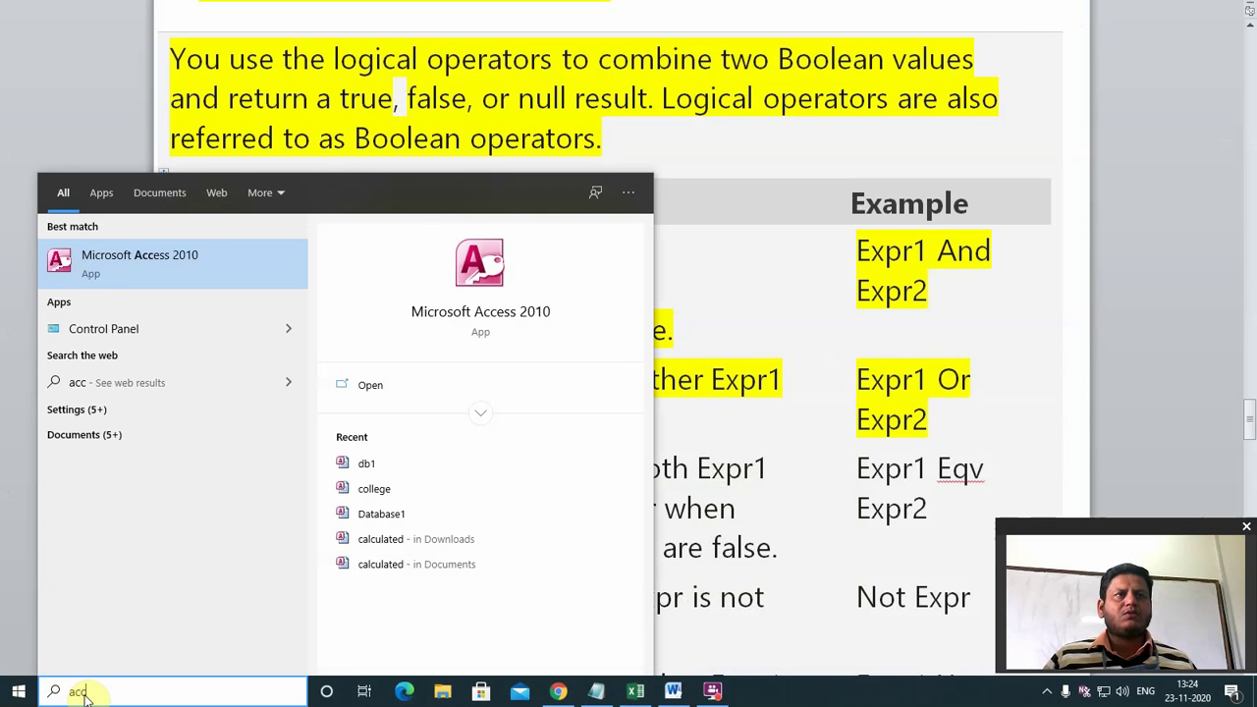
{"action": "key", "text": "Return"}
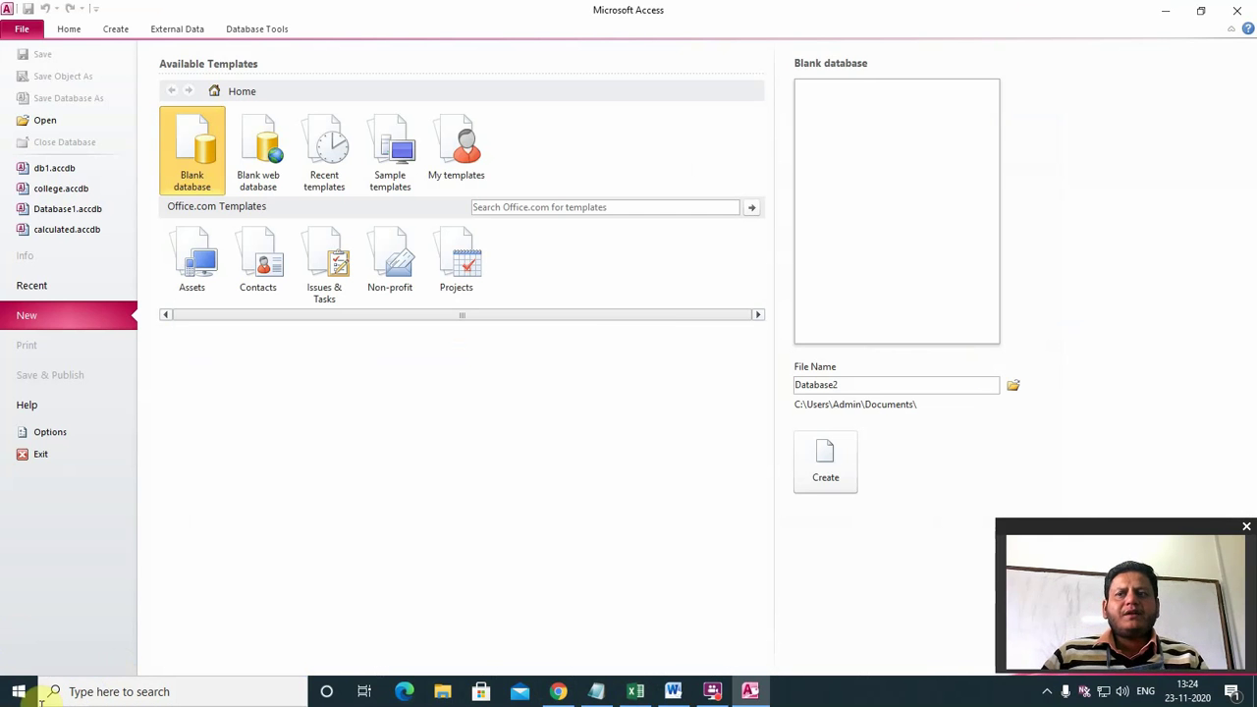
{"action": "left_click", "coordinate": [54, 208]}
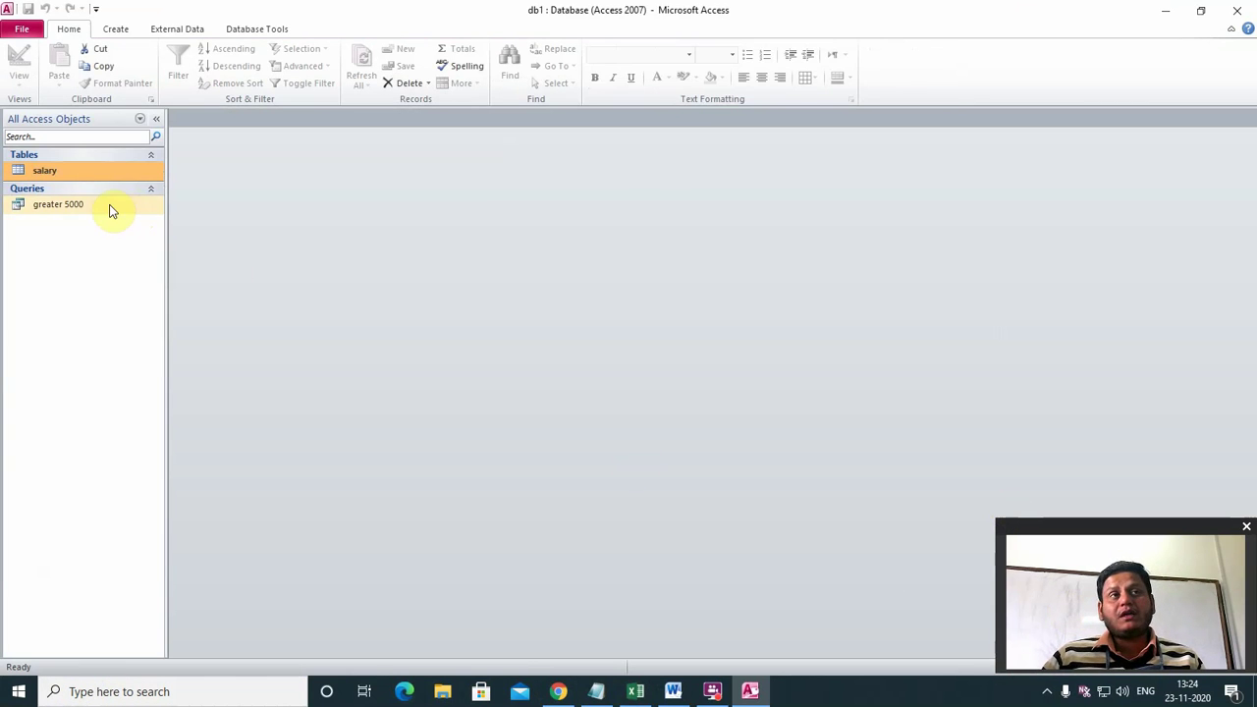
Open the "greater 5000" query in Design View to examine its salary criteria, and close it again
{"action": "right_click", "coordinate": [74, 205]}
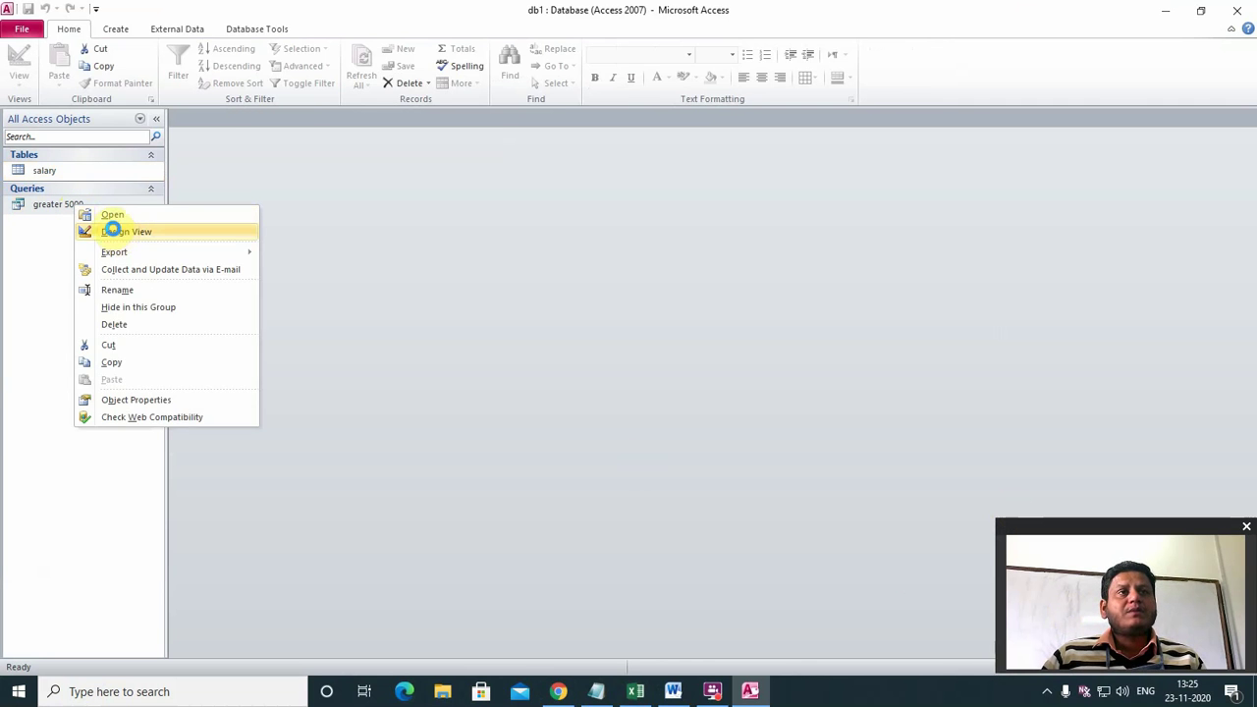
{"action": "left_click", "coordinate": [114, 232]}
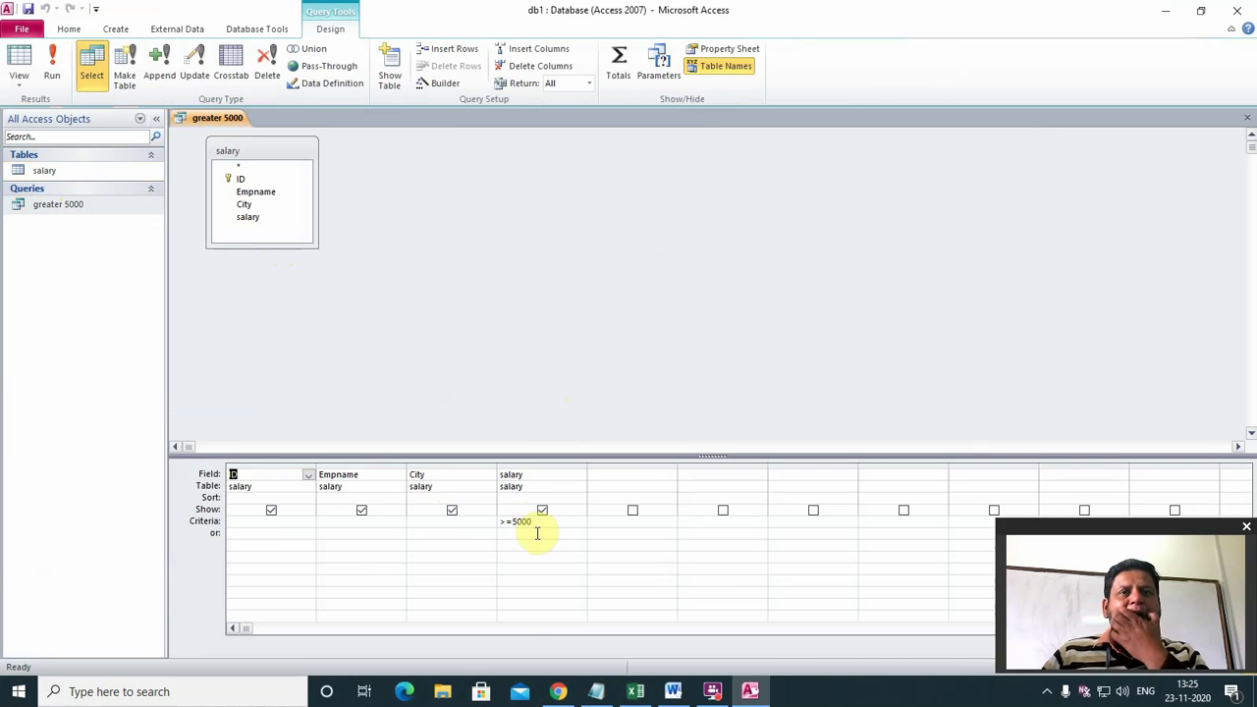
{"action": "left_click", "coordinate": [1245, 121]}
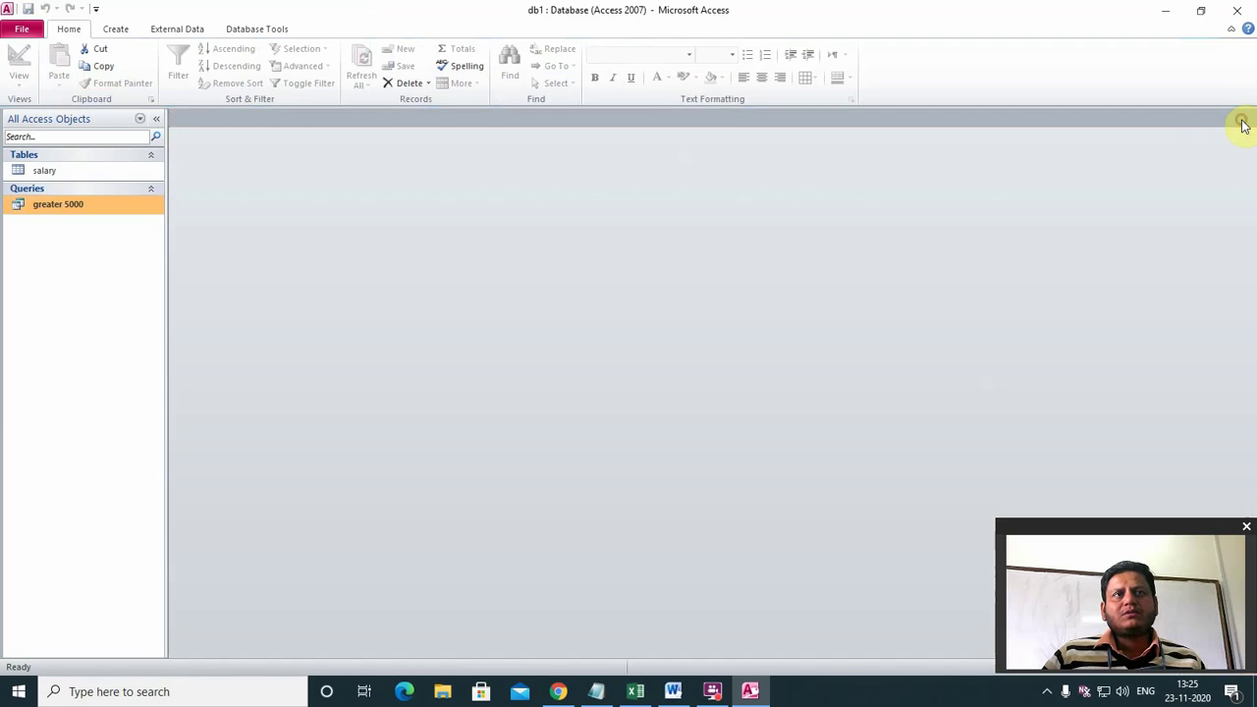
Create a new query in Design View based on the salary table
{"action": "left_click", "coordinate": [108, 29]}
{"action": "left_click", "coordinate": [243, 79]}
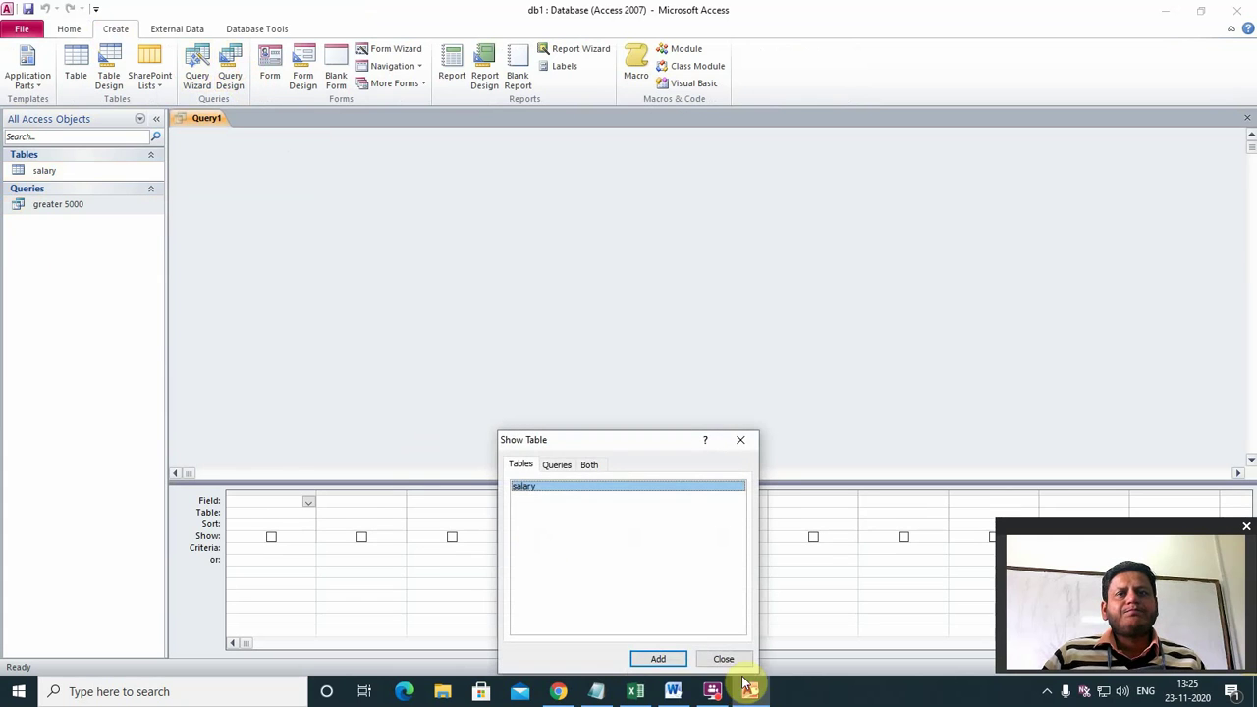
{"action": "left_click", "coordinate": [660, 659]}
{"action": "left_click", "coordinate": [721, 658]}
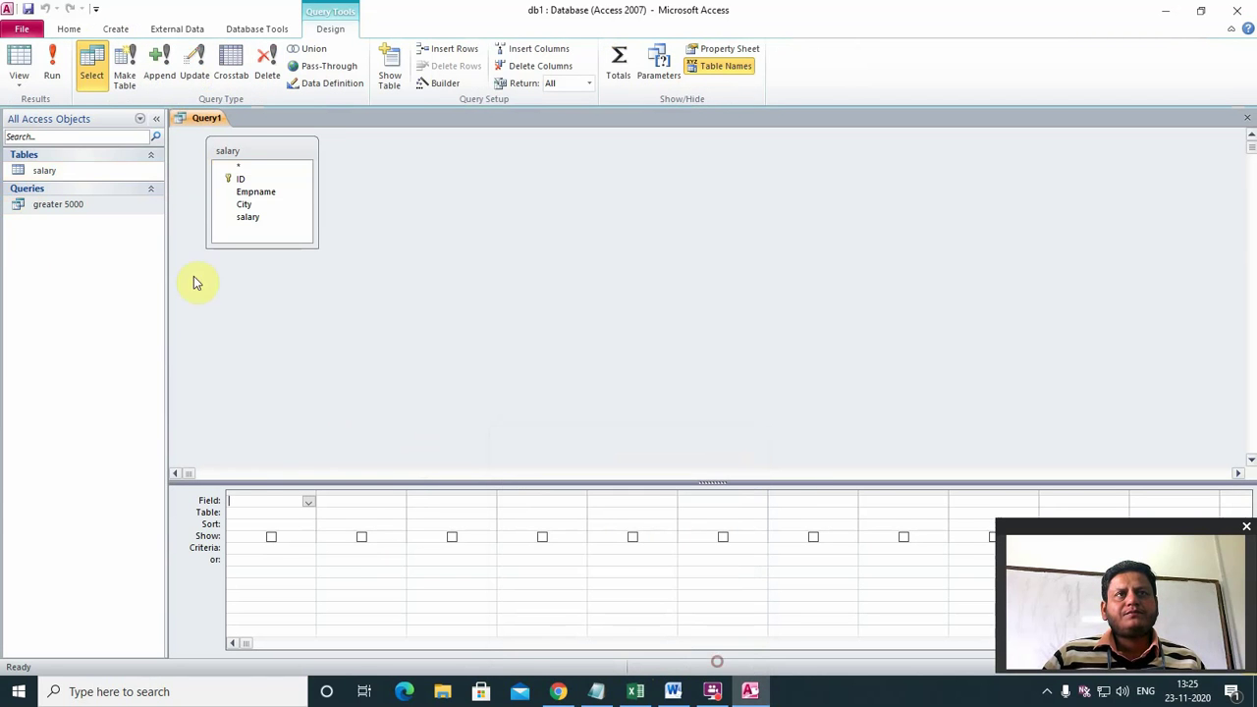
Add the Empname and salary fields to the query and set the salary criteria to >10000 and <20000
{"action": "left_click", "coordinate": [244, 192]}
{"action": "double_click", "coordinate": [244, 193]}
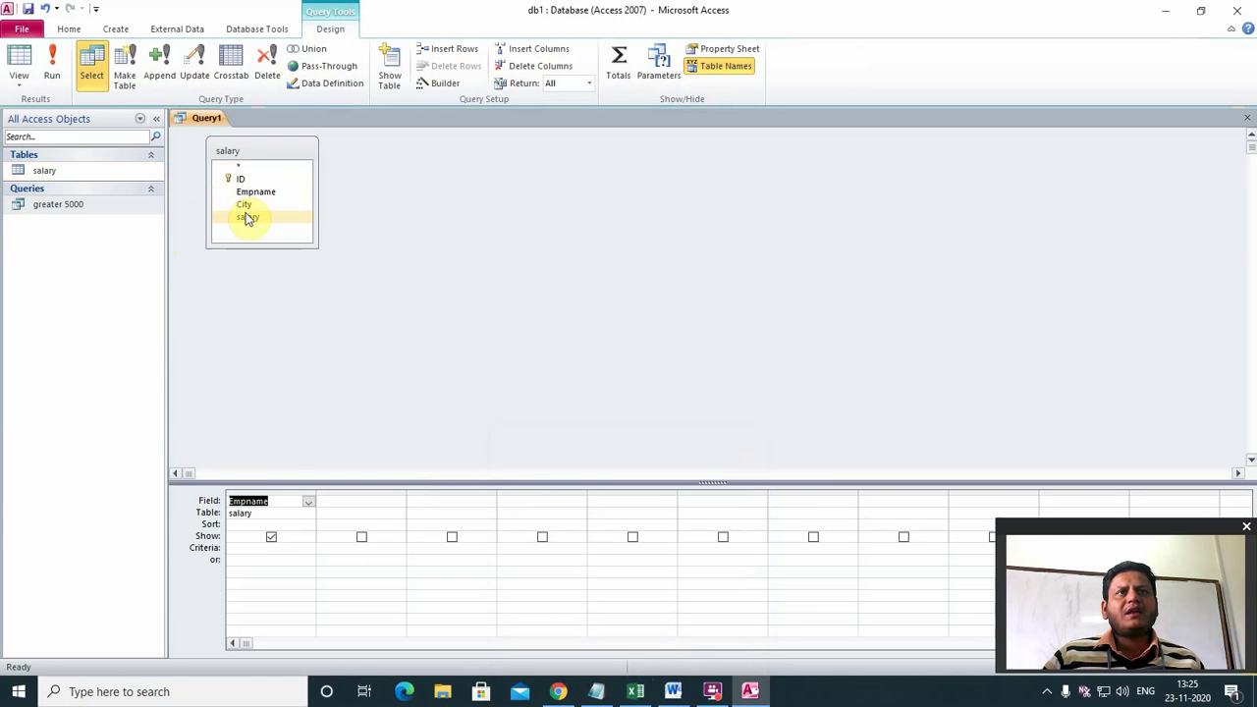
{"action": "double_click", "coordinate": [247, 217]}
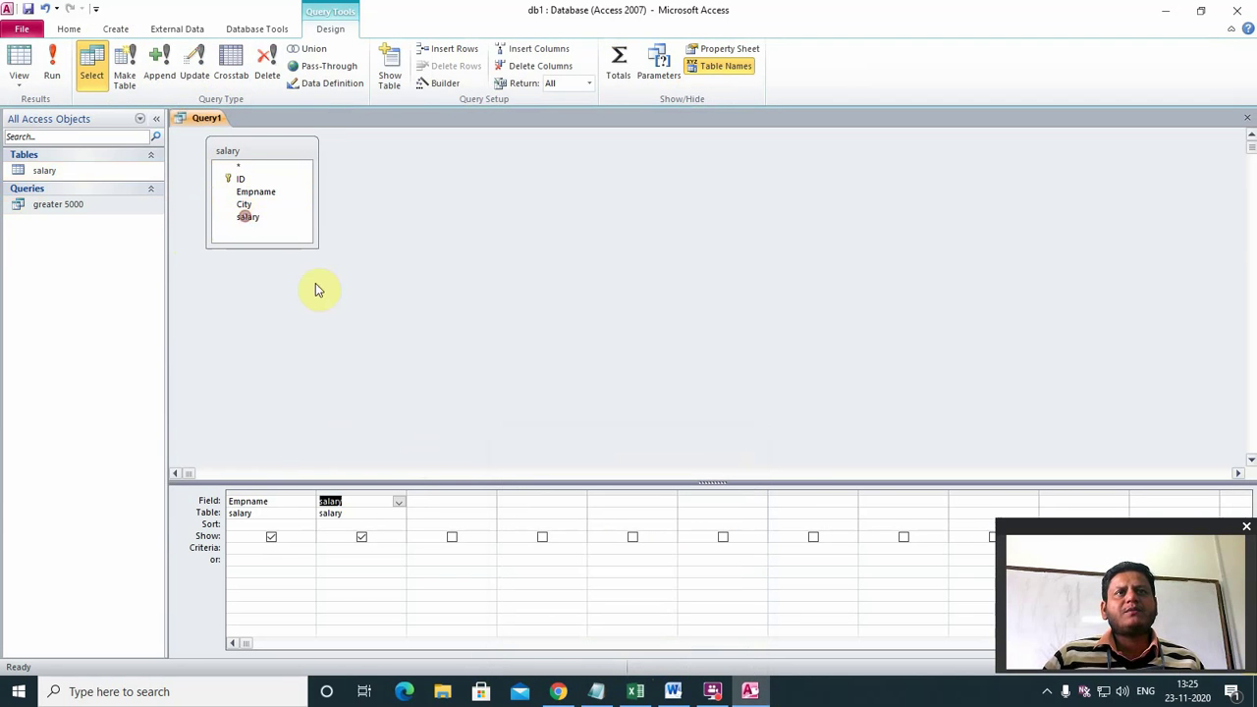
{"action": "left_click", "coordinate": [345, 557]}
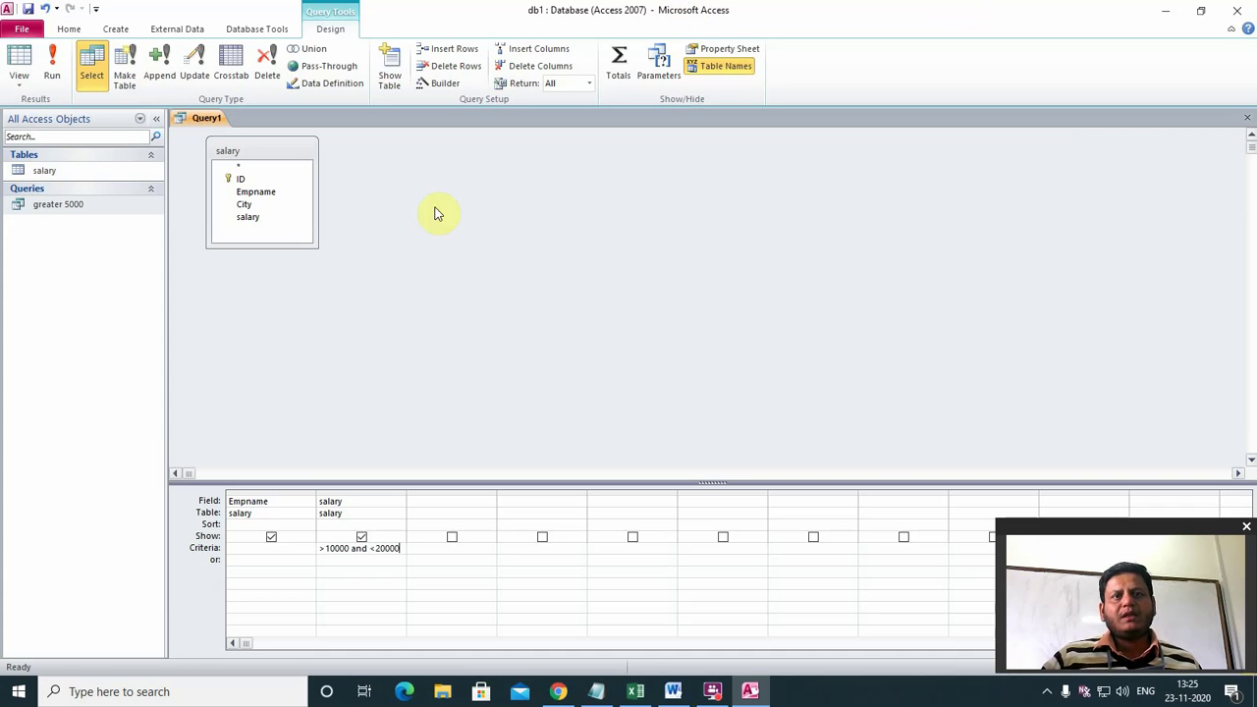
{"action": "left_click", "coordinate": [449, 304]}
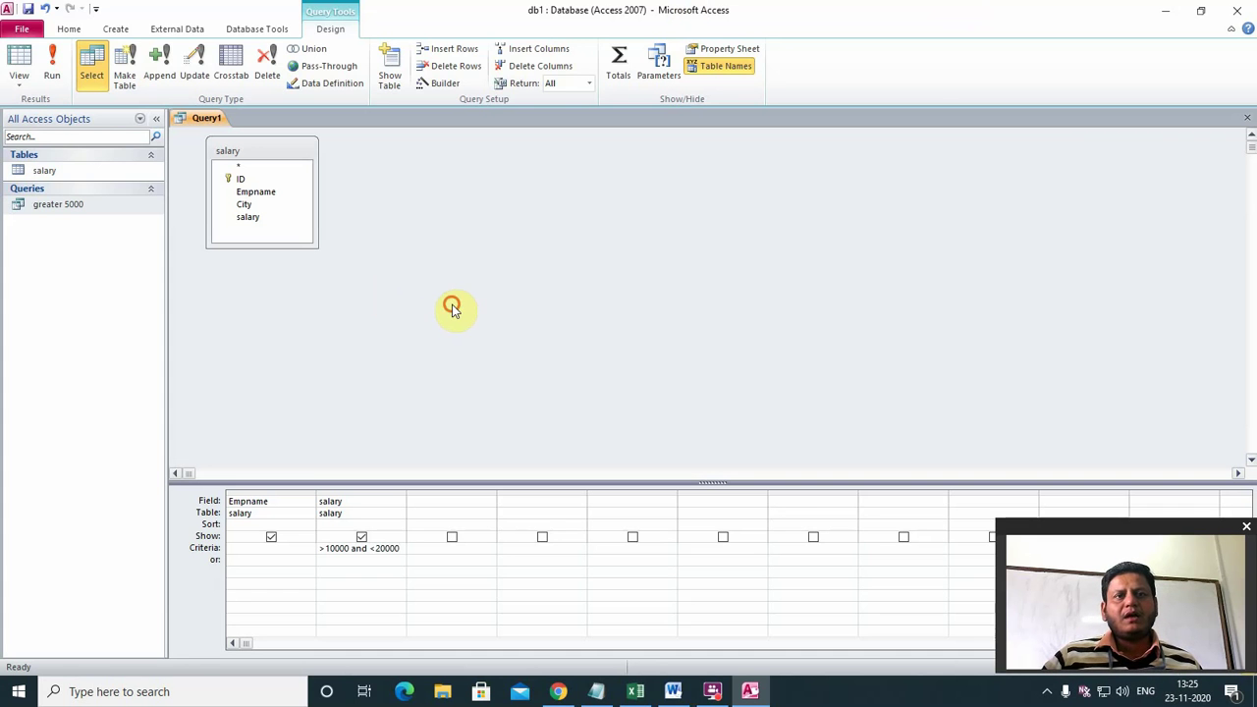
Run the new query to check its results and return to Design View
{"action": "left_click", "coordinate": [52, 67]}
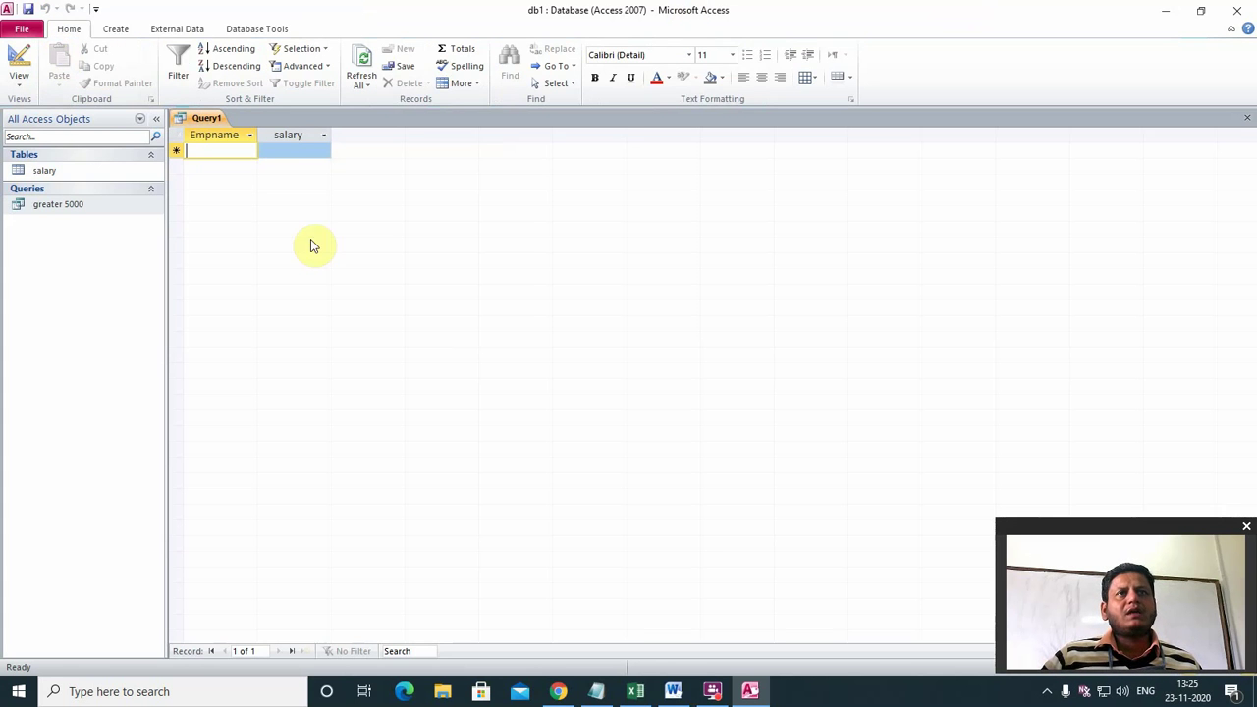
{"action": "left_click", "coordinate": [19, 90]}
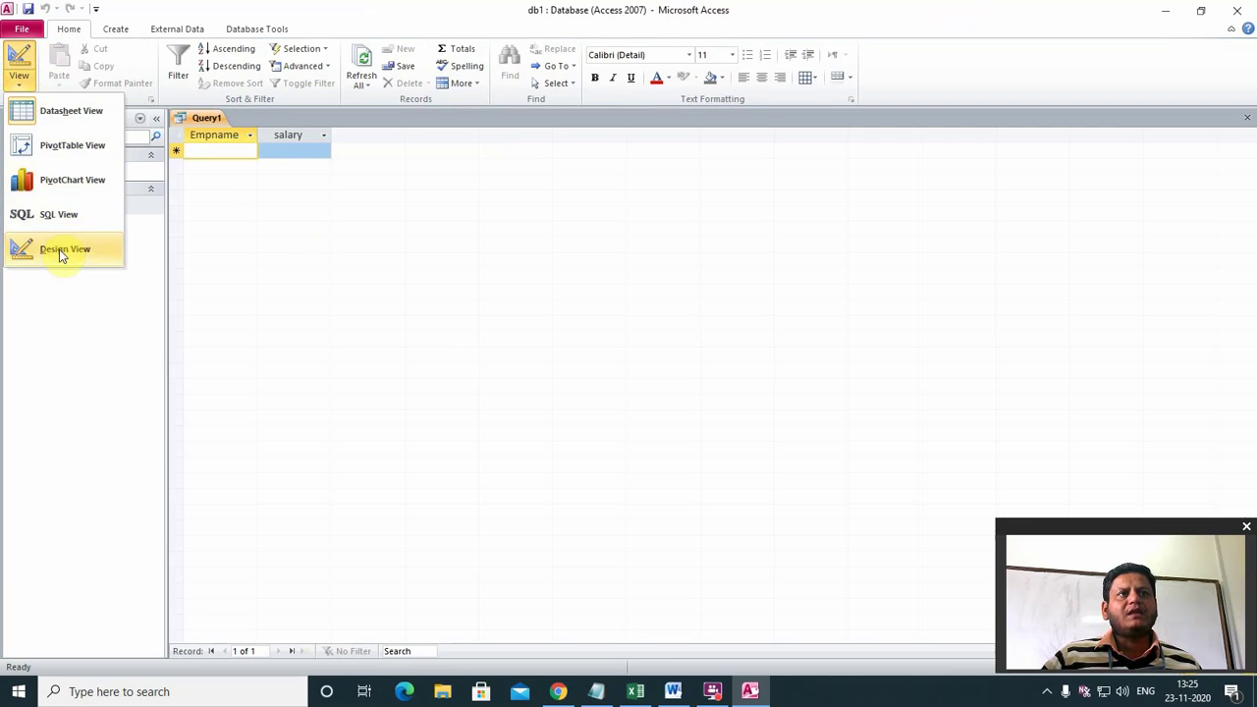
{"action": "left_click", "coordinate": [62, 252]}
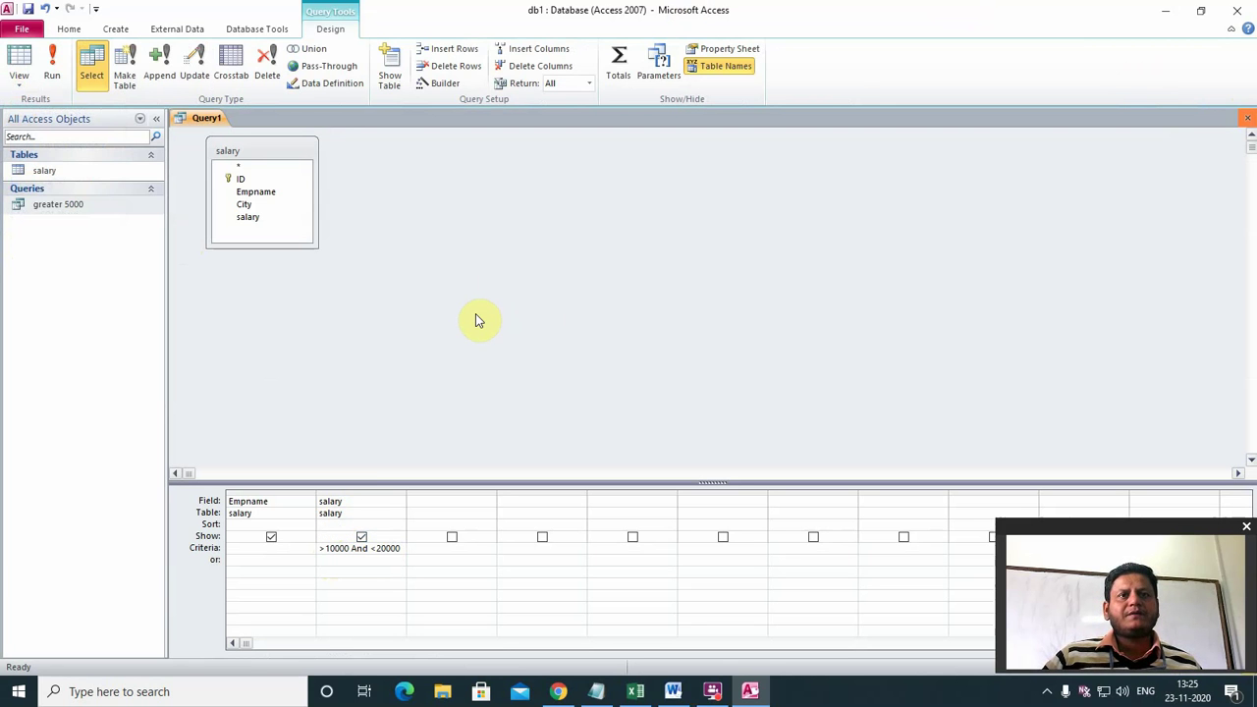
Close the query and save it as q1
{"action": "key", "text": "ctrl+w"}
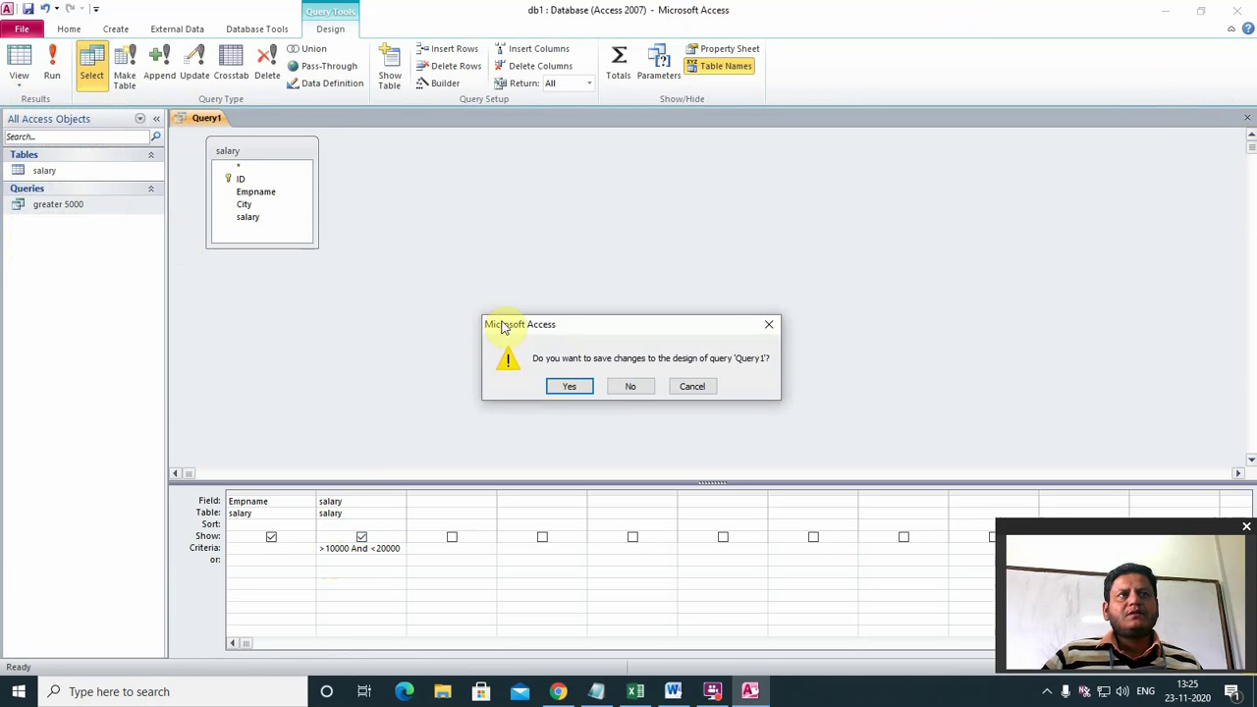
{"action": "left_click", "coordinate": [574, 387]}
{"action": "key", "text": "BackSpace"}
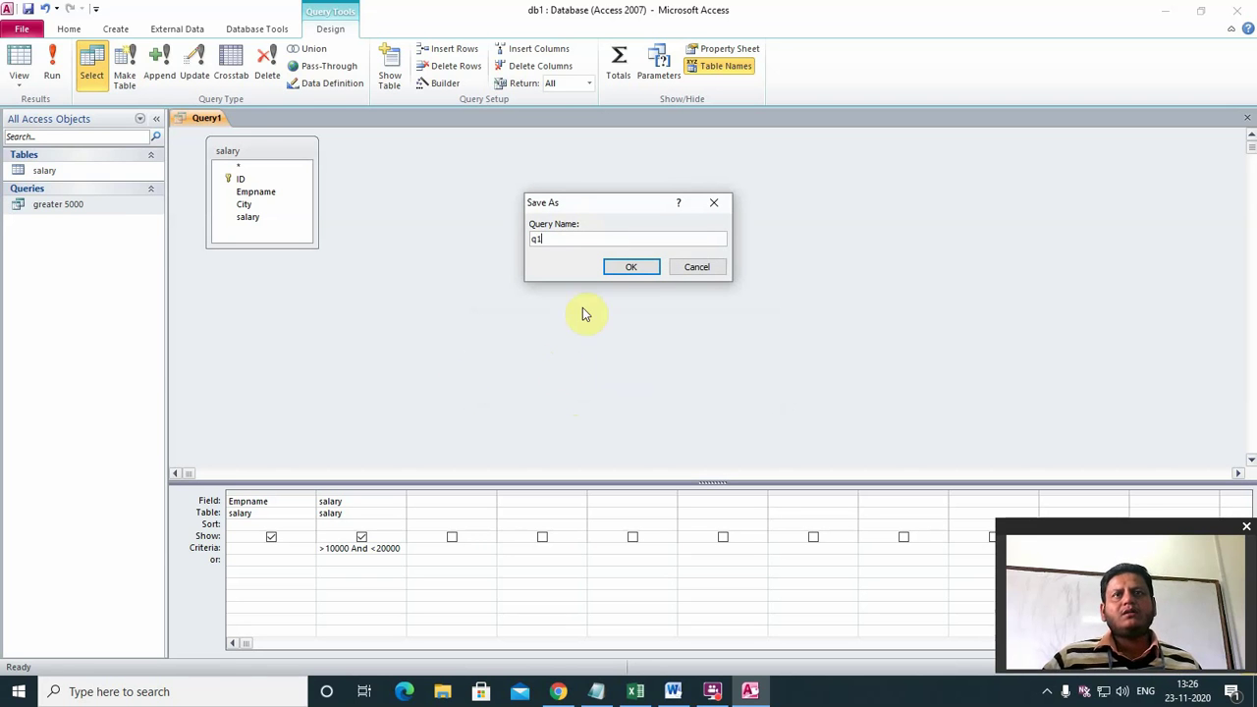
{"action": "type", "text": "q1"}
{"action": "left_click", "coordinate": [631, 267]}
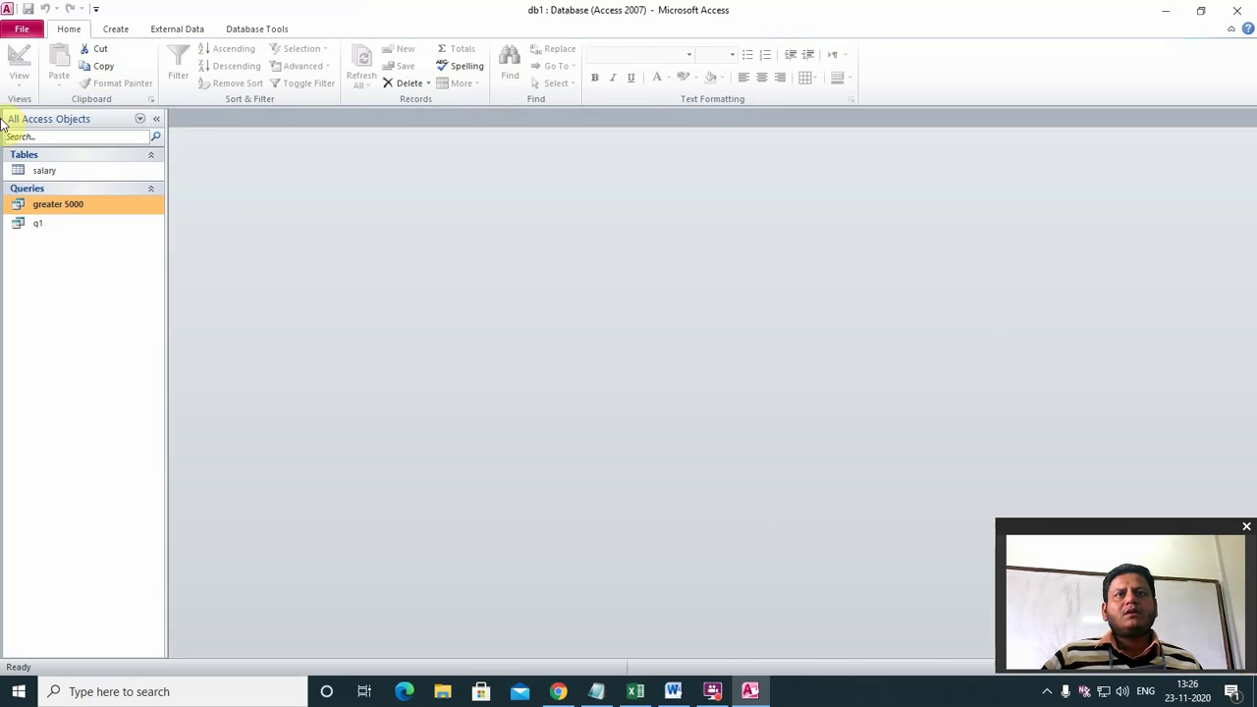
Open the salary table and add a new employee record with a name, city banda and salary 11000
{"action": "double_click", "coordinate": [49, 171]}
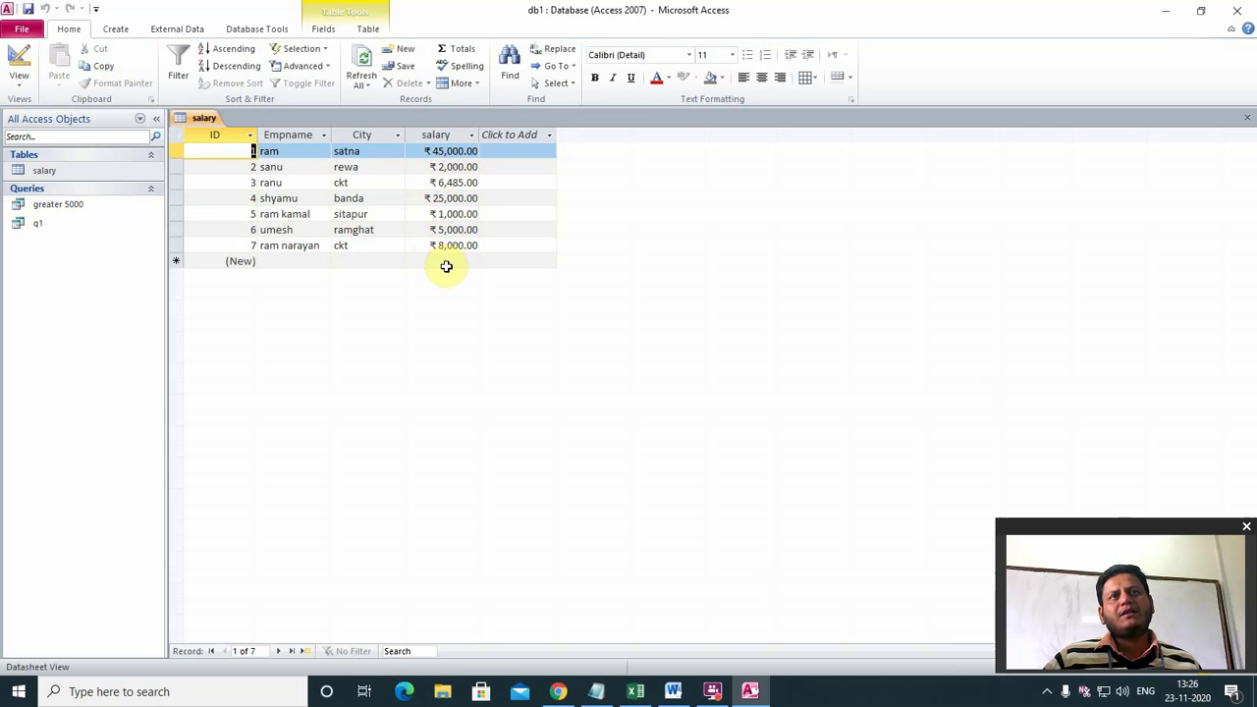
{"action": "left_click", "coordinate": [306, 259]}
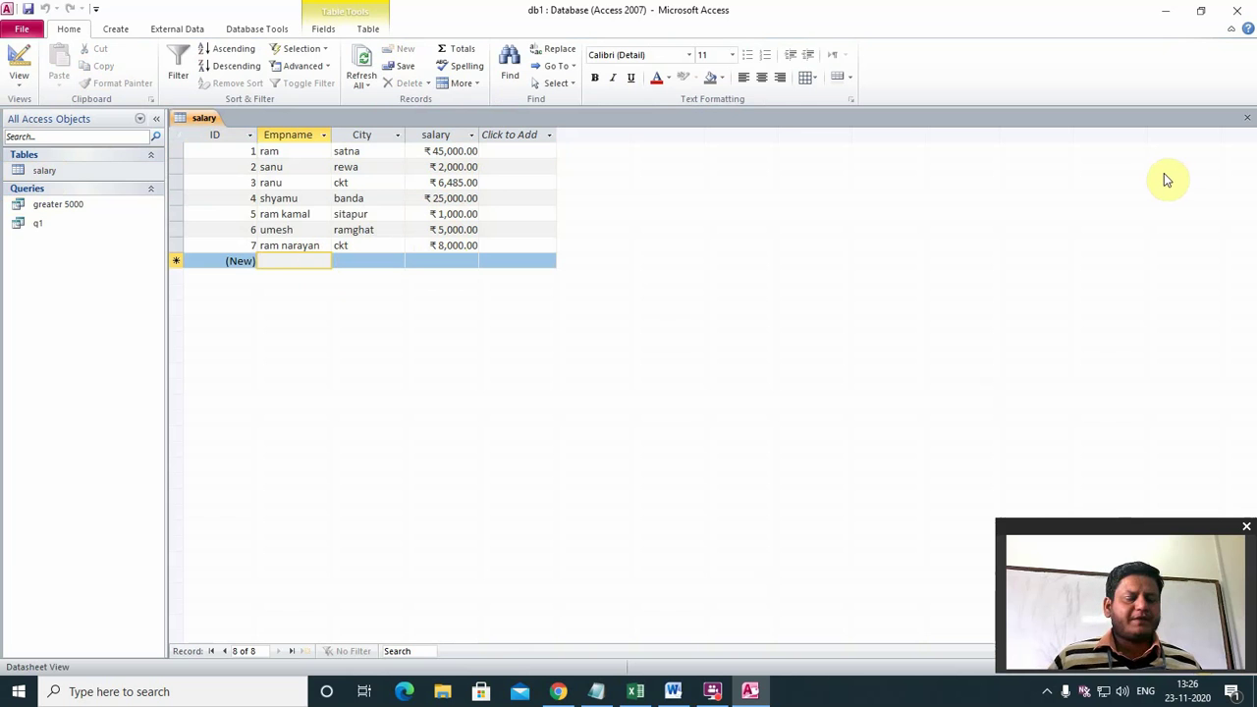
{"action": "type", "text": "om"}
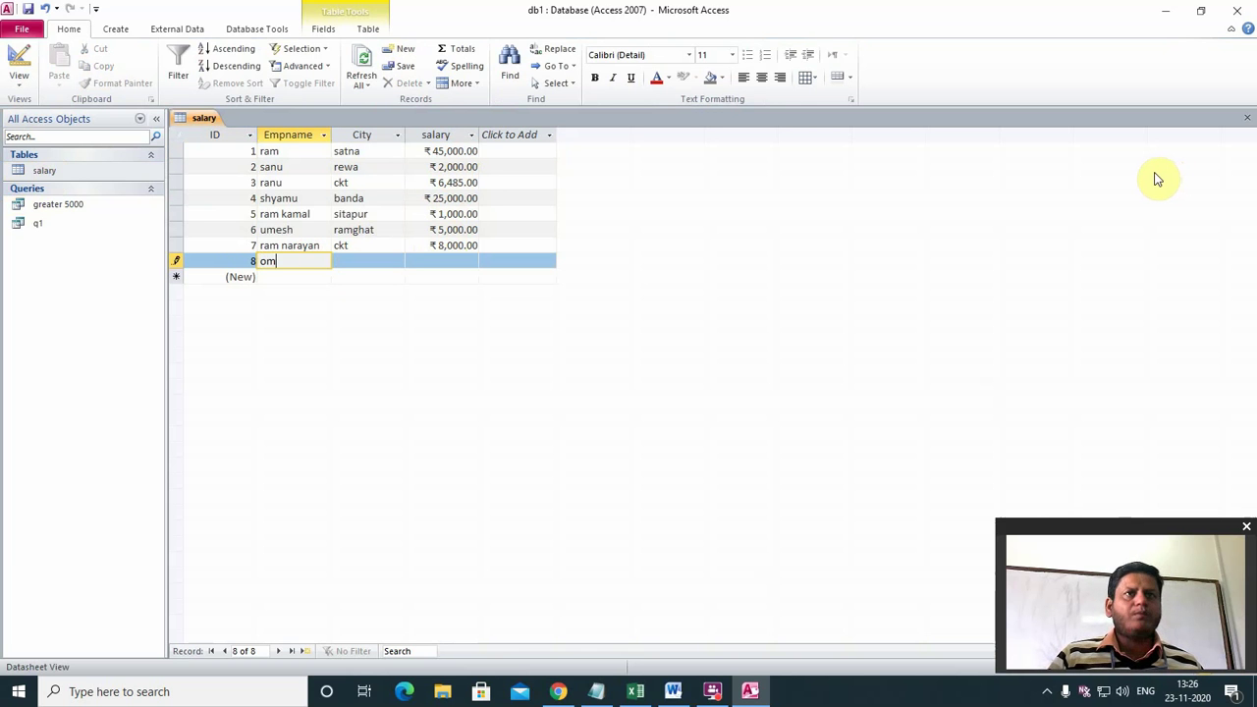
{"action": "key", "text": "Tab"}
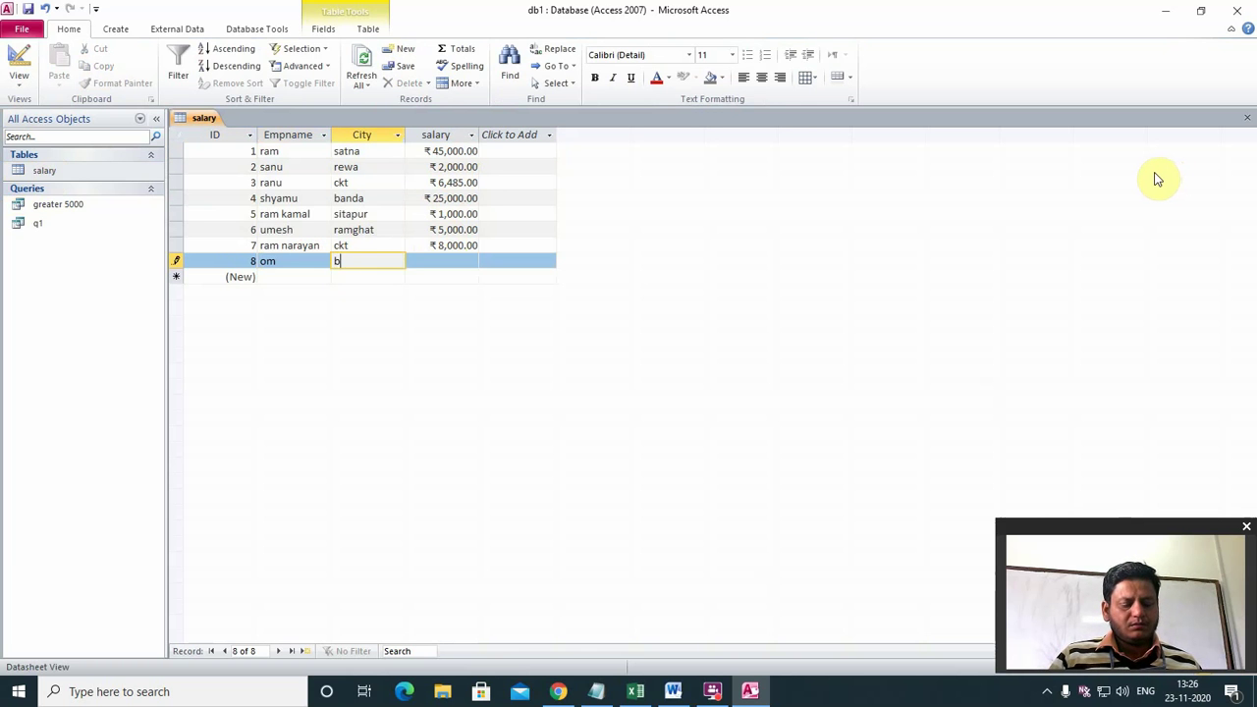
{"action": "type", "text": "and"}
{"action": "key", "text": "Tab"}
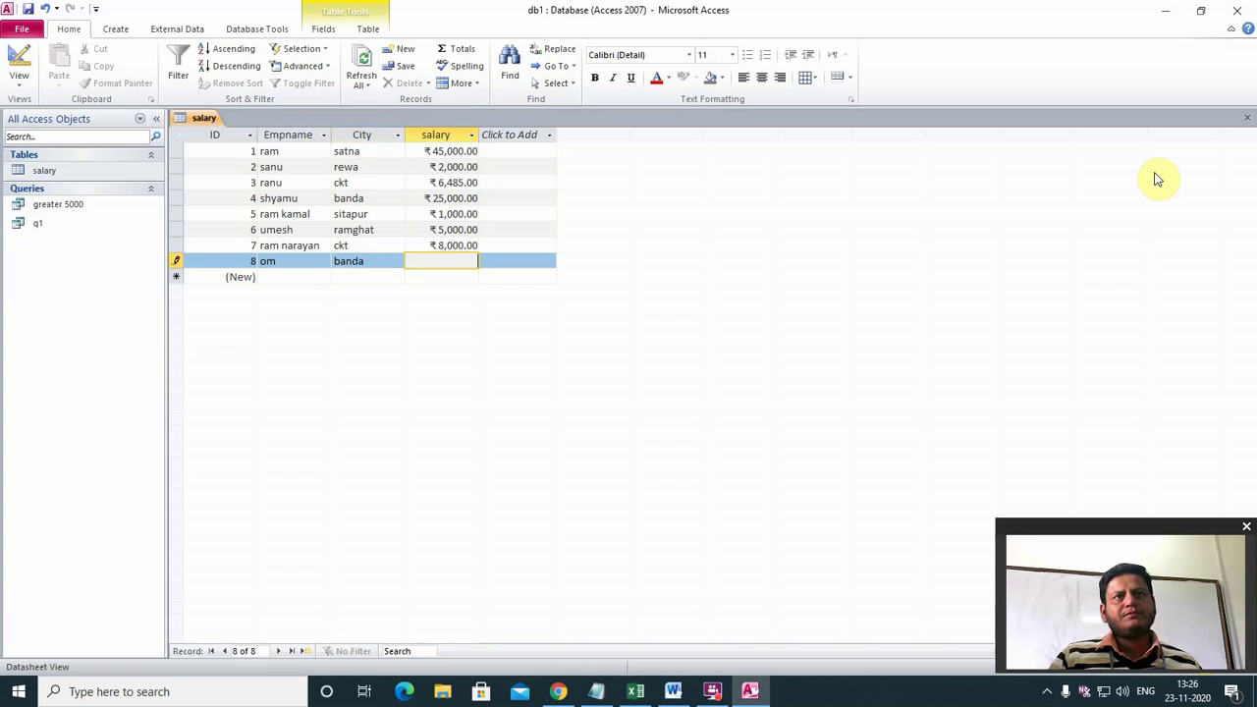
{"action": "type", "text": "110"}
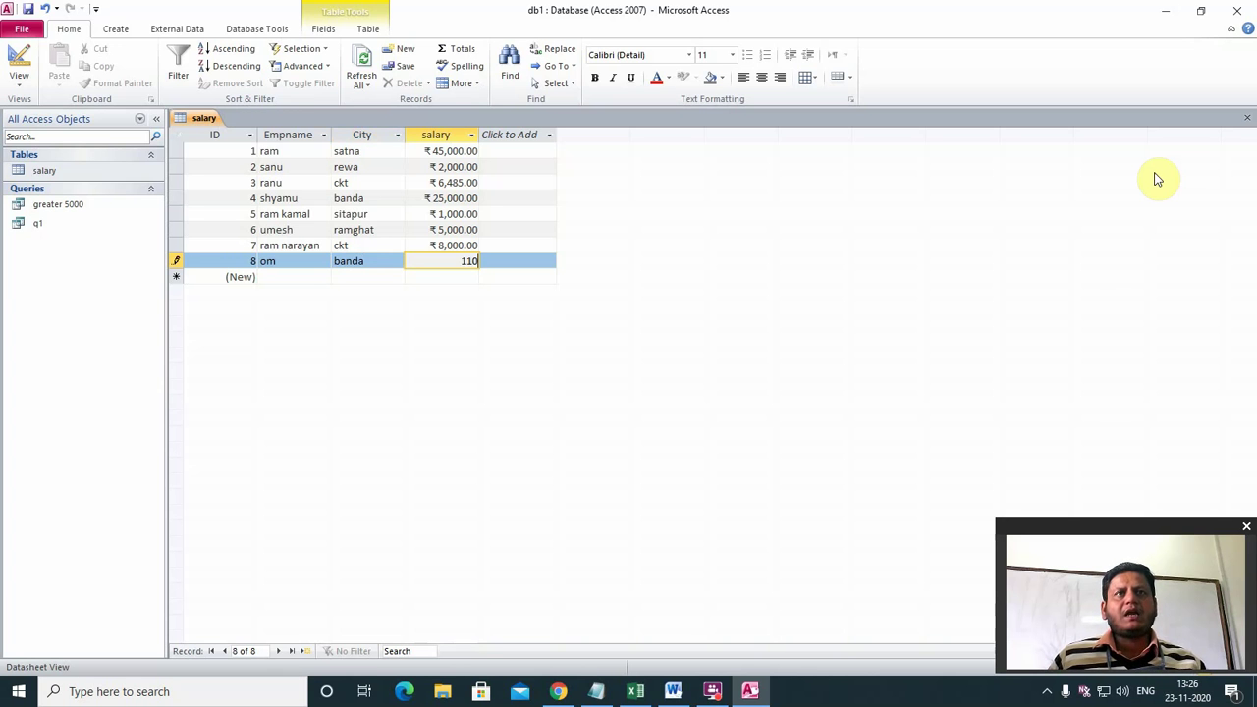
{"action": "type", "text": "00"}
{"action": "key", "text": "Tab"}
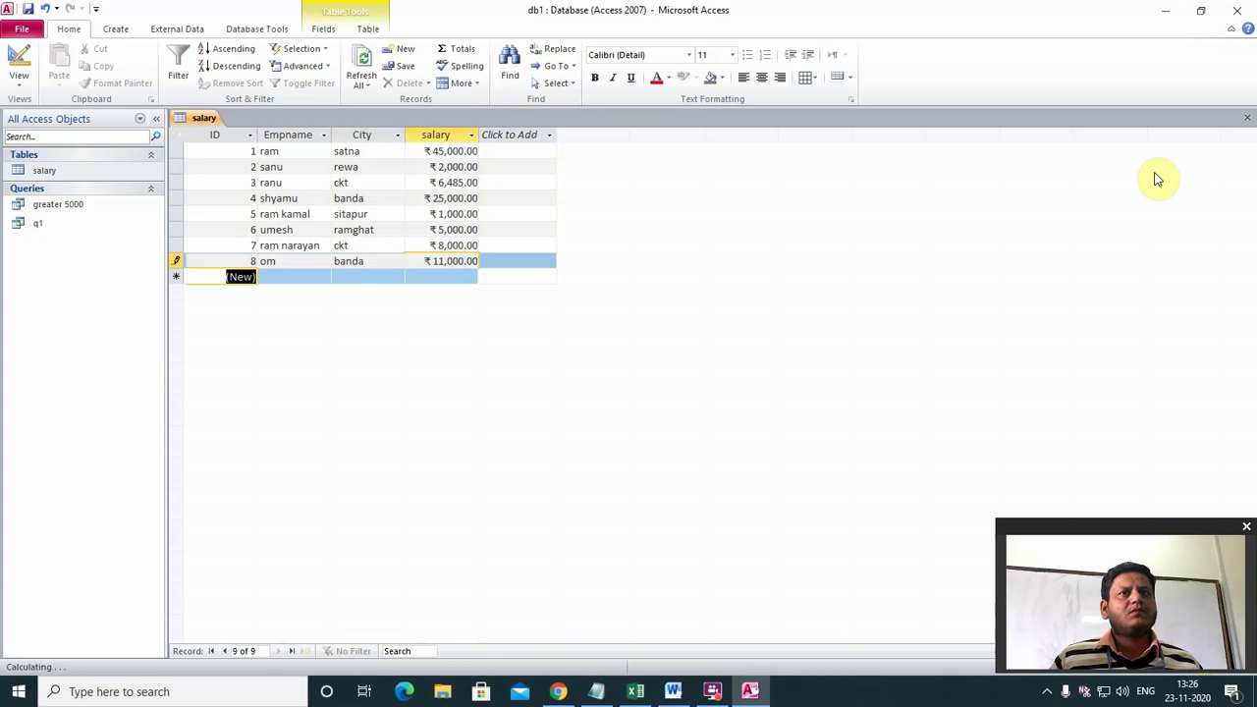
Add another employee record with a name, city chitrakoot and salary 19000, and close the salary table
{"action": "key", "text": "Tab"}
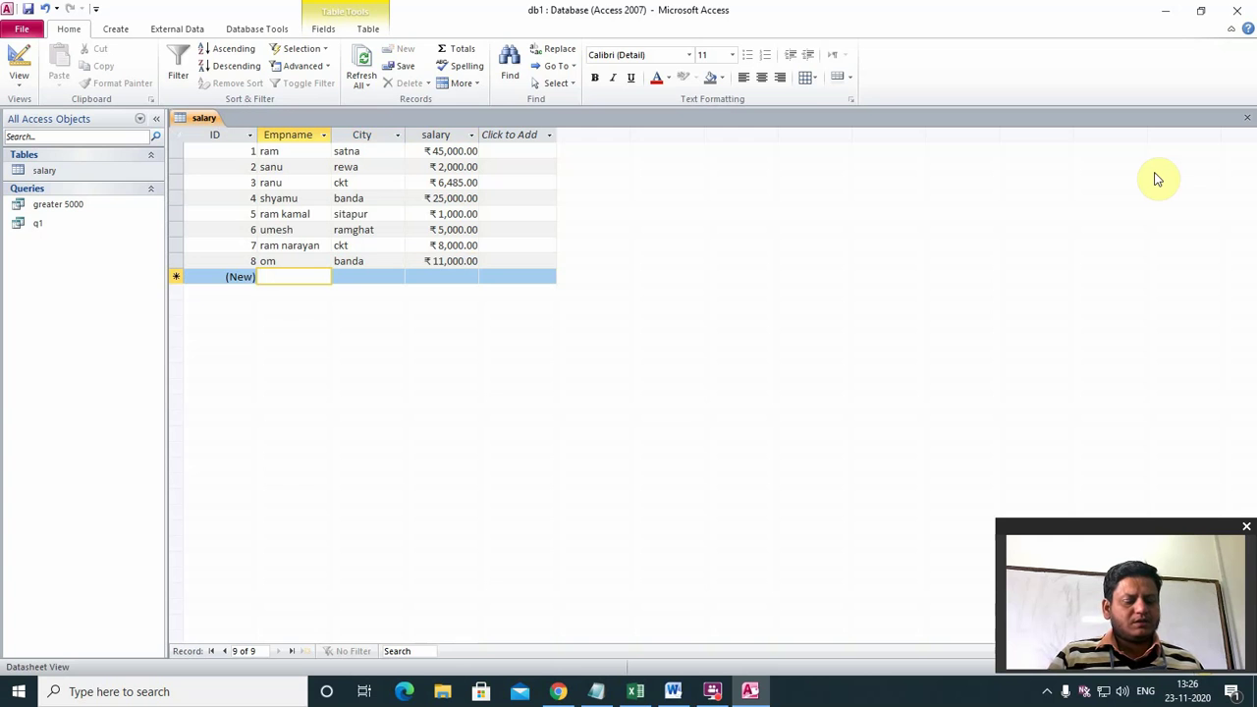
{"action": "type", "text": "rita"}
{"action": "key", "text": "Tab"}
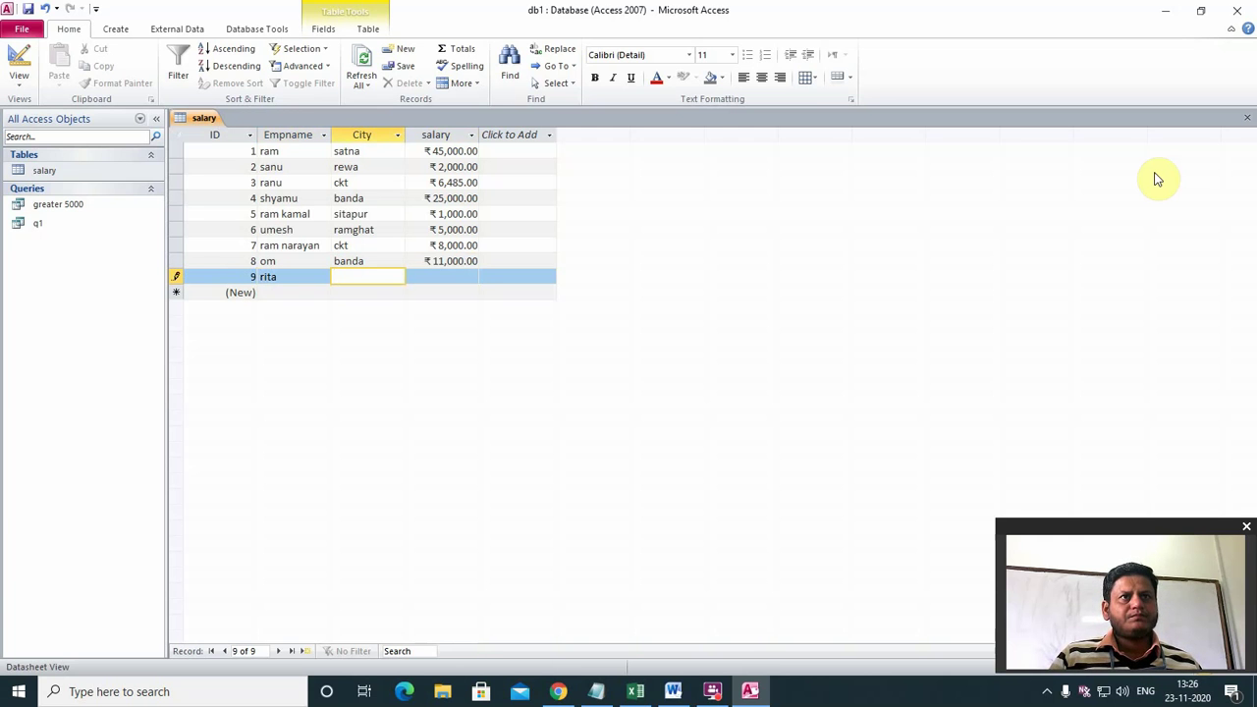
{"action": "type", "text": "chi"}
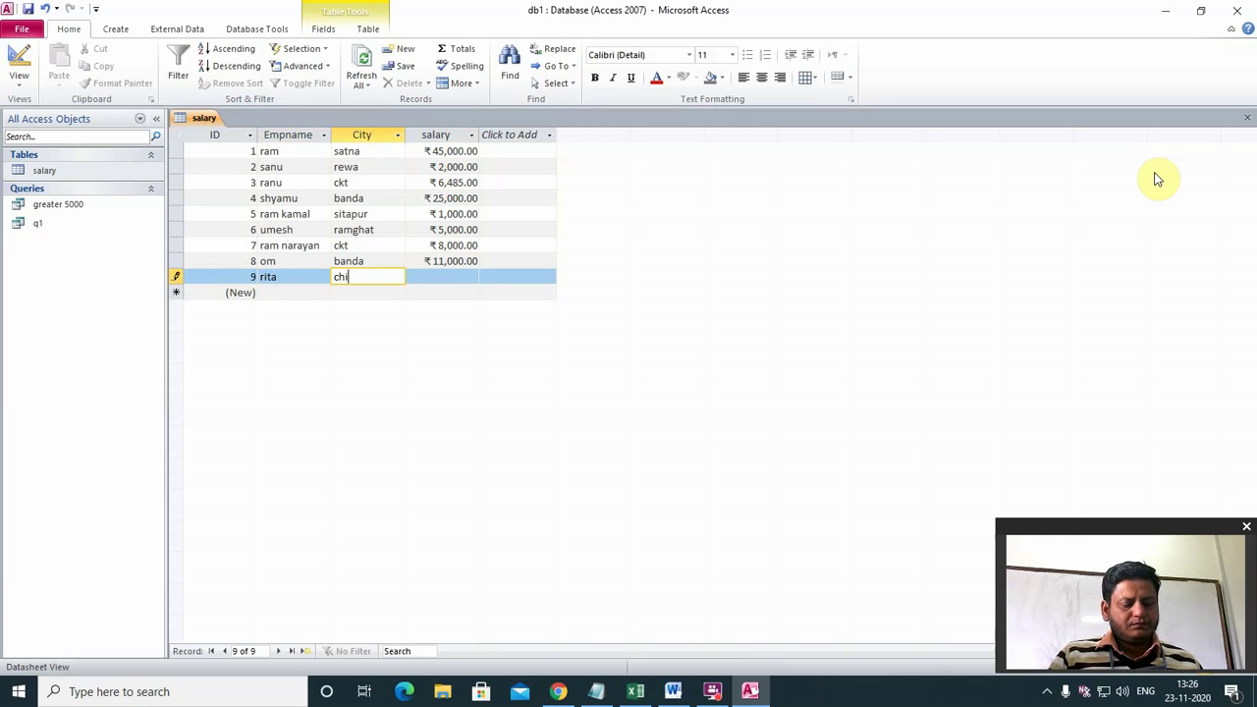
{"action": "type", "text": "trakoot"}
{"action": "key", "text": "Tab"}
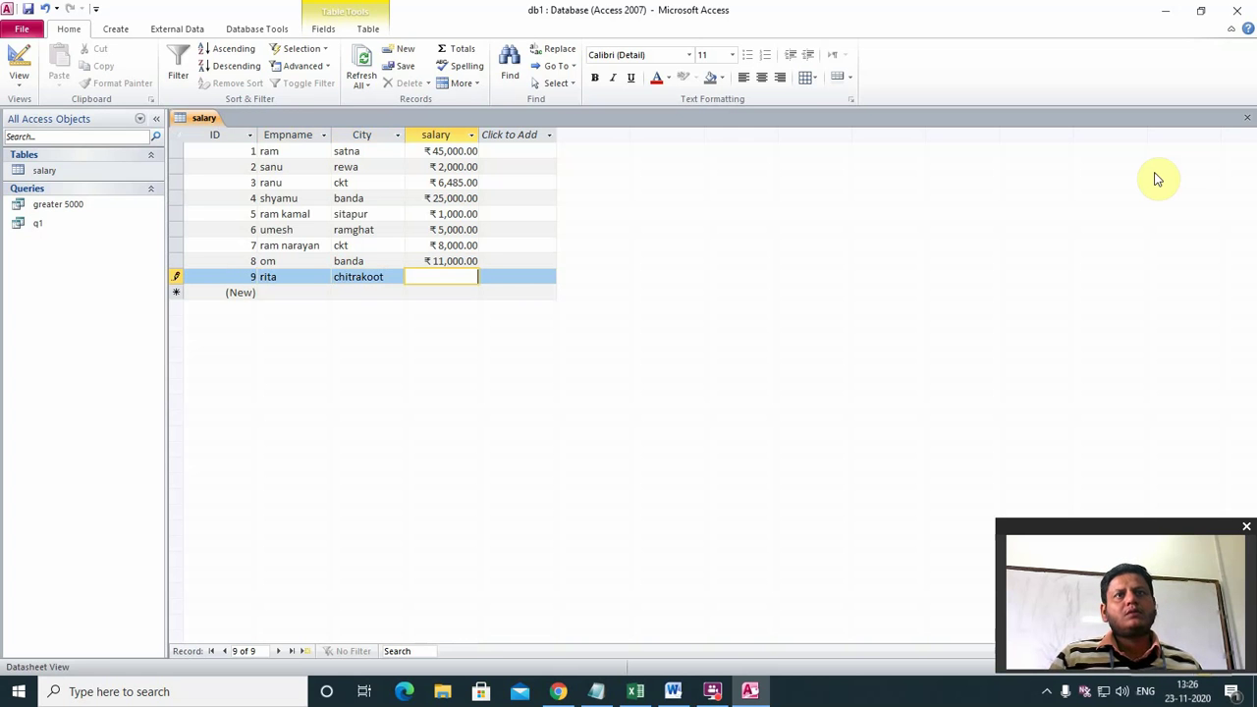
{"action": "type", "text": "190"}
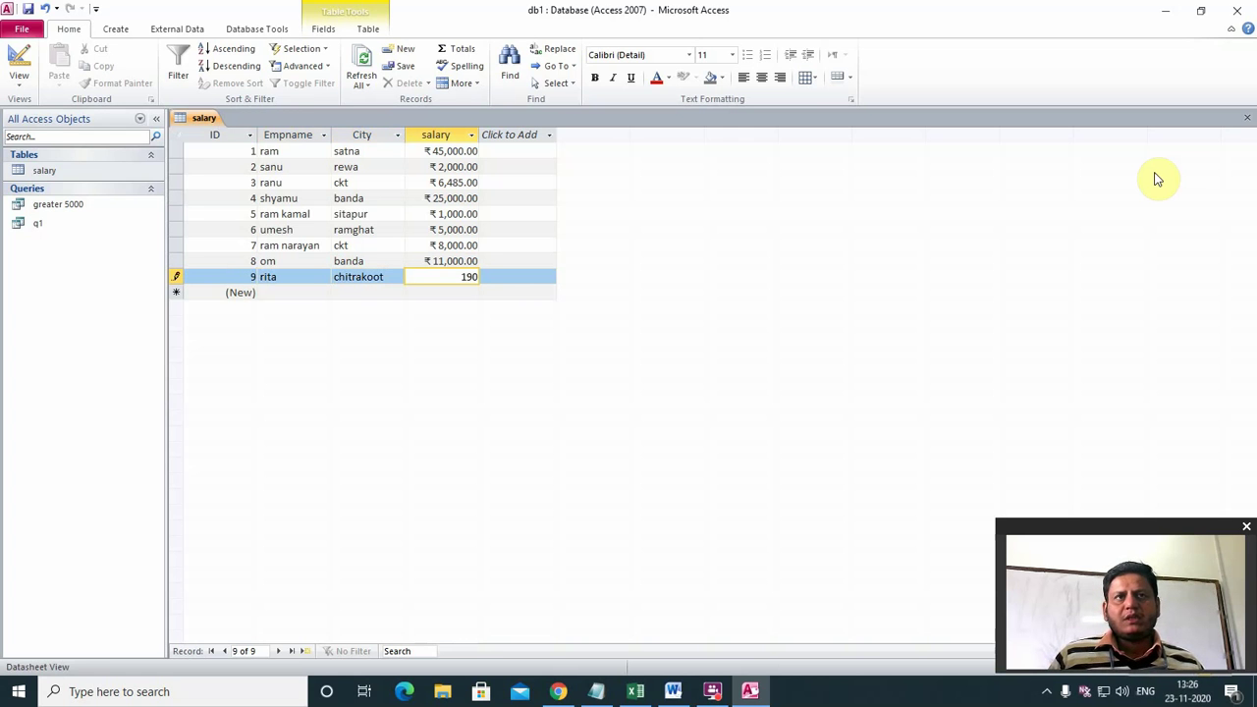
{"action": "type", "text": "00"}
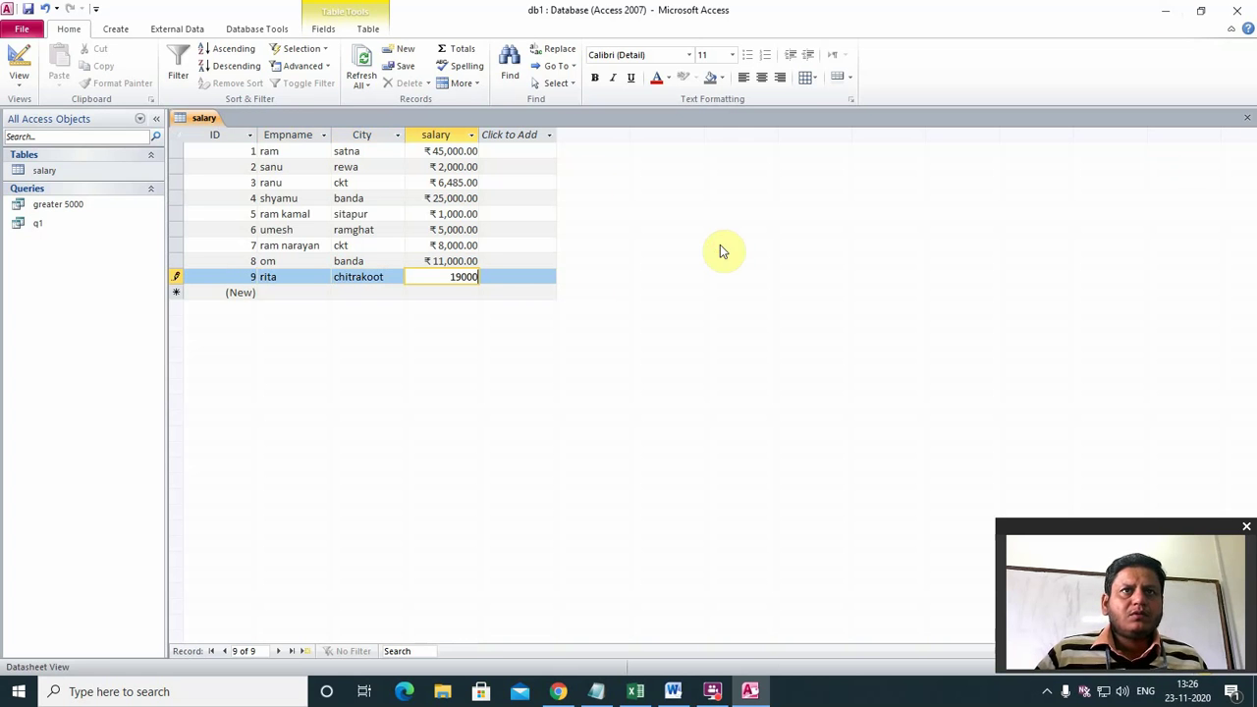
{"action": "left_click", "coordinate": [1246, 119]}
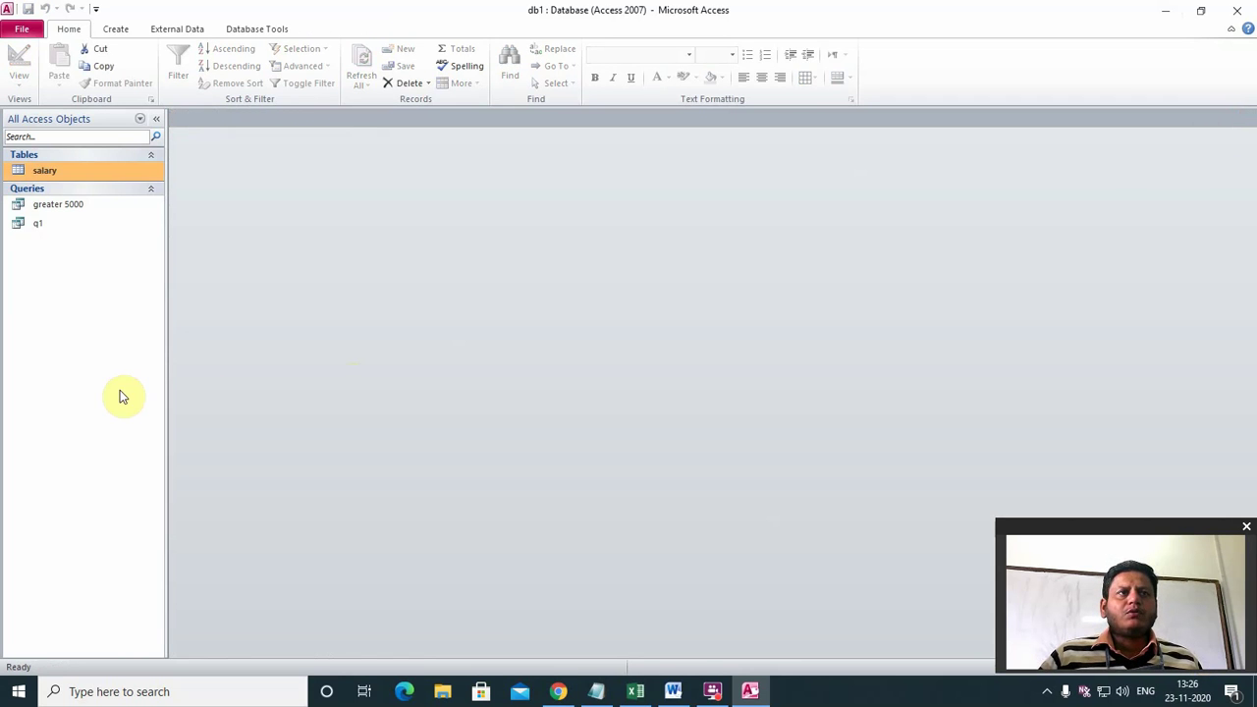
Open the q1 query to view its results and switch it to Design View
{"action": "left_click", "coordinate": [36, 227]}
{"action": "double_click", "coordinate": [36, 227]}
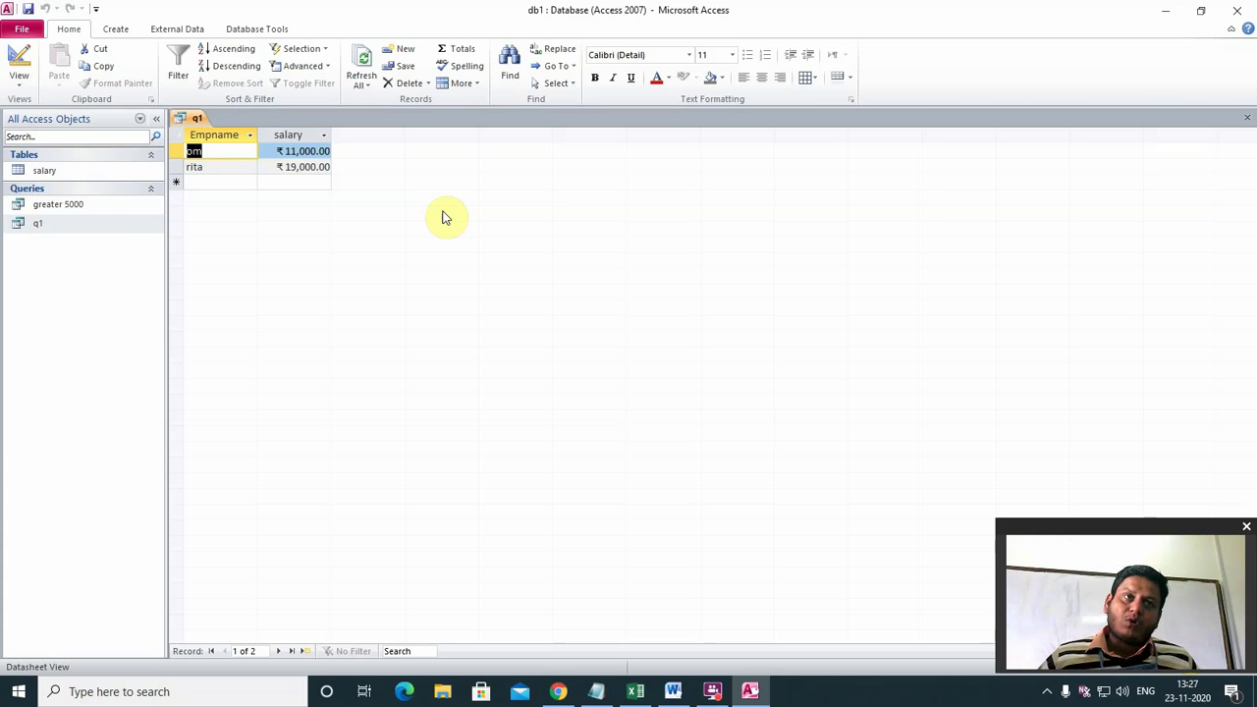
{"action": "left_click", "coordinate": [19, 78]}
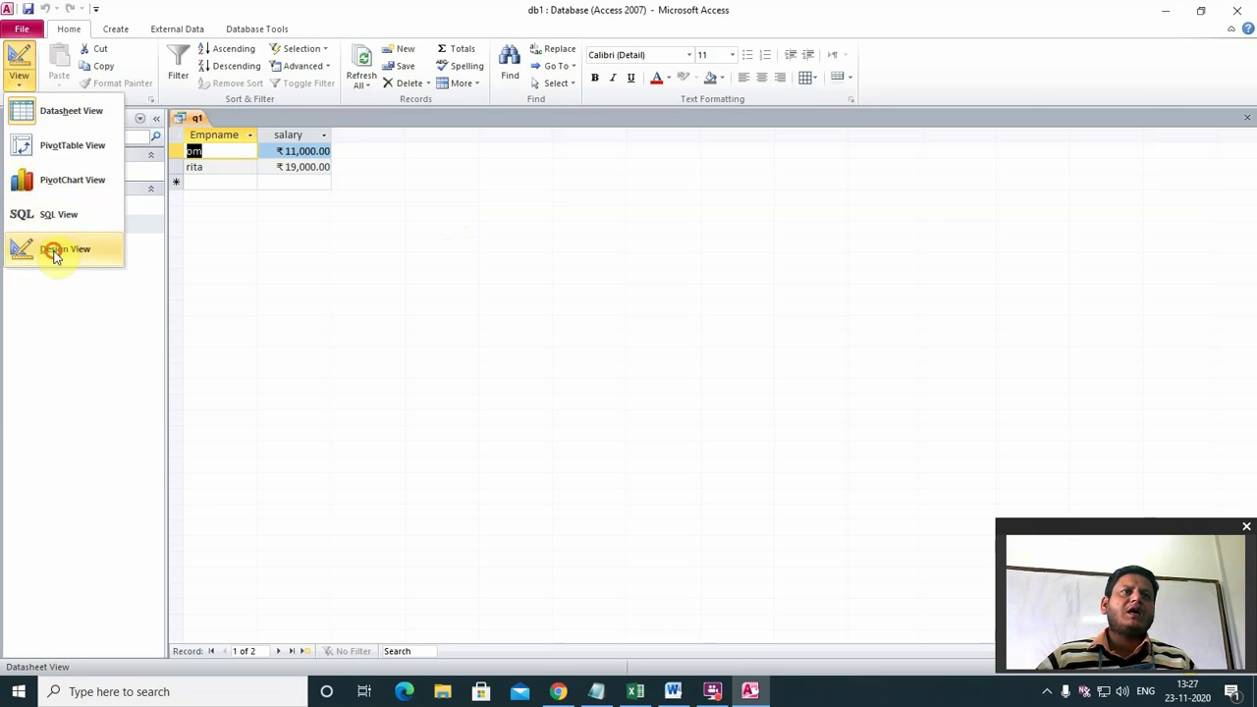
{"action": "left_click", "coordinate": [55, 252]}
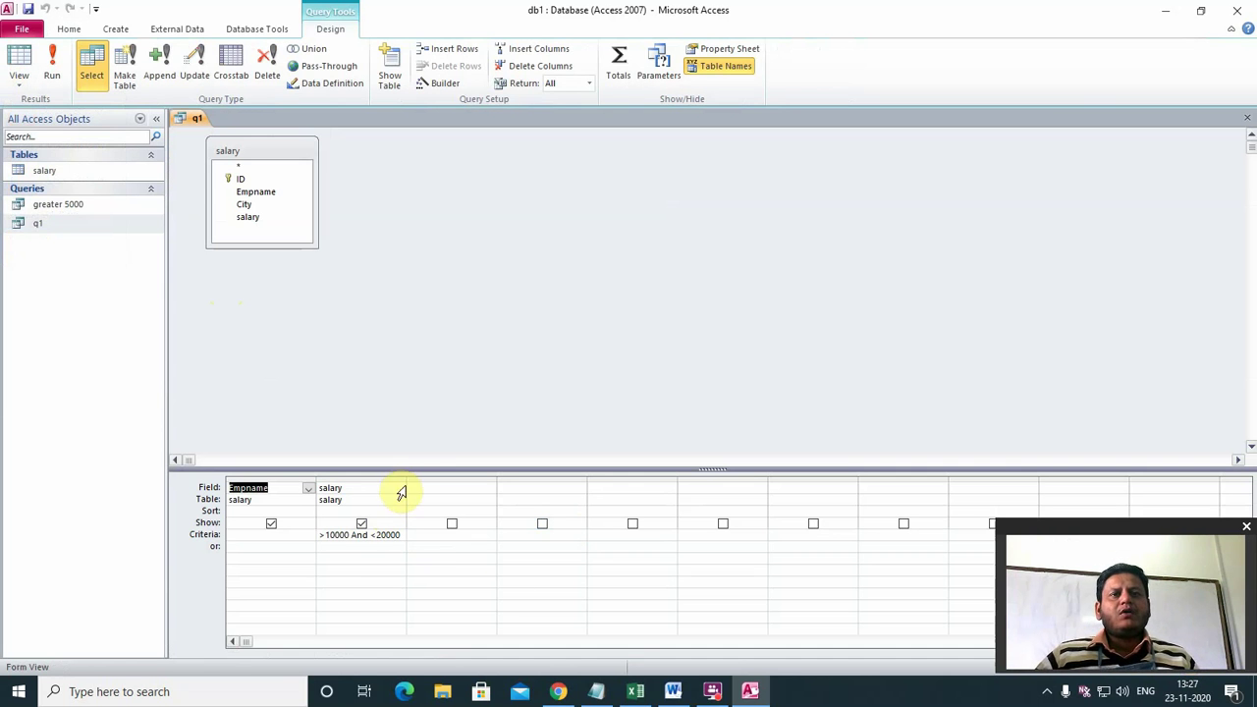
Widen the salary column in the design grid, change its criteria to >10000 or <20000, and run the query
{"action": "left_click_drag", "start_coordinate": [406, 480], "coordinate": [502, 478]}
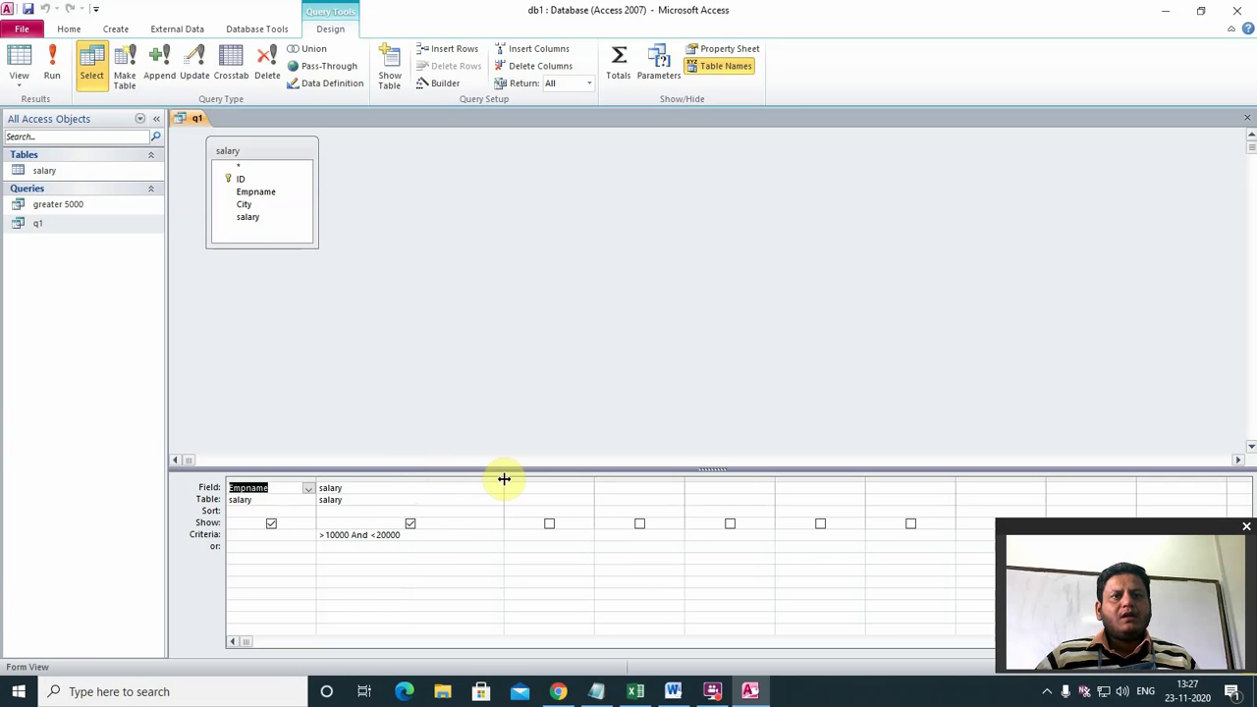
{"action": "left_click", "coordinate": [366, 533]}
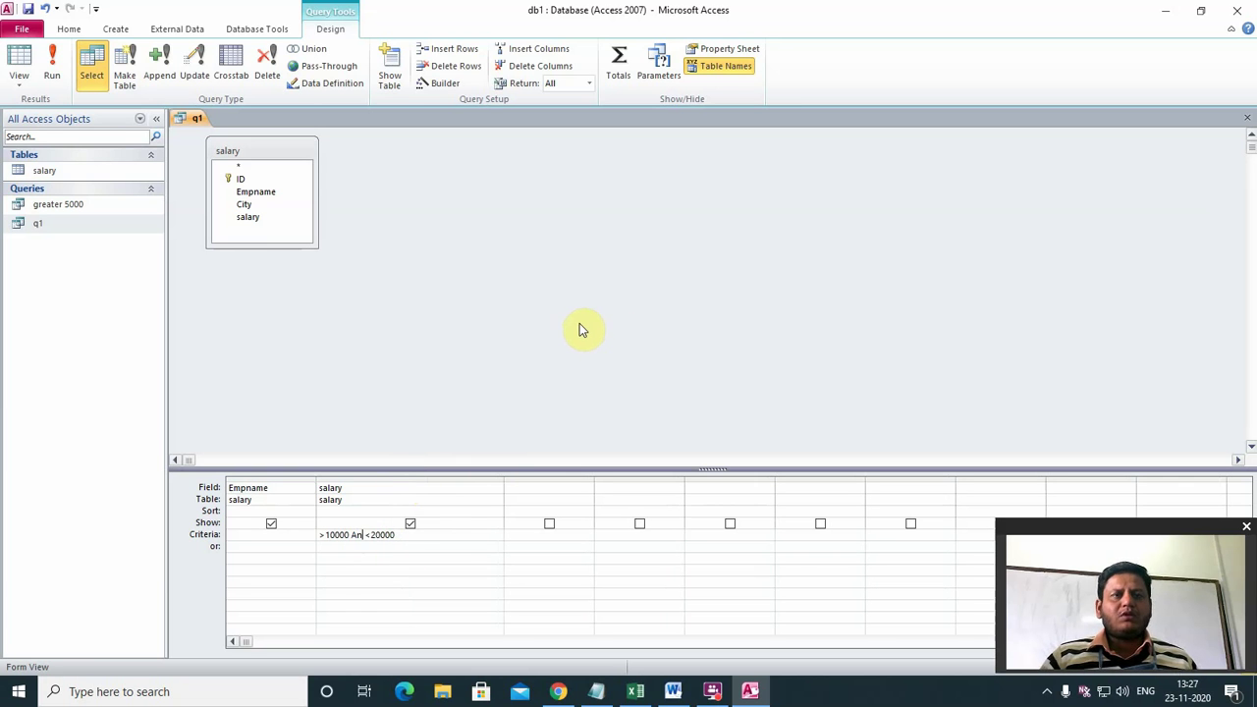
{"action": "key", "text": "BackSpace"}
{"action": "key", "text": "BackSpace"}
{"action": "key", "text": "BackSpace"}
{"action": "type", "text": "or"}
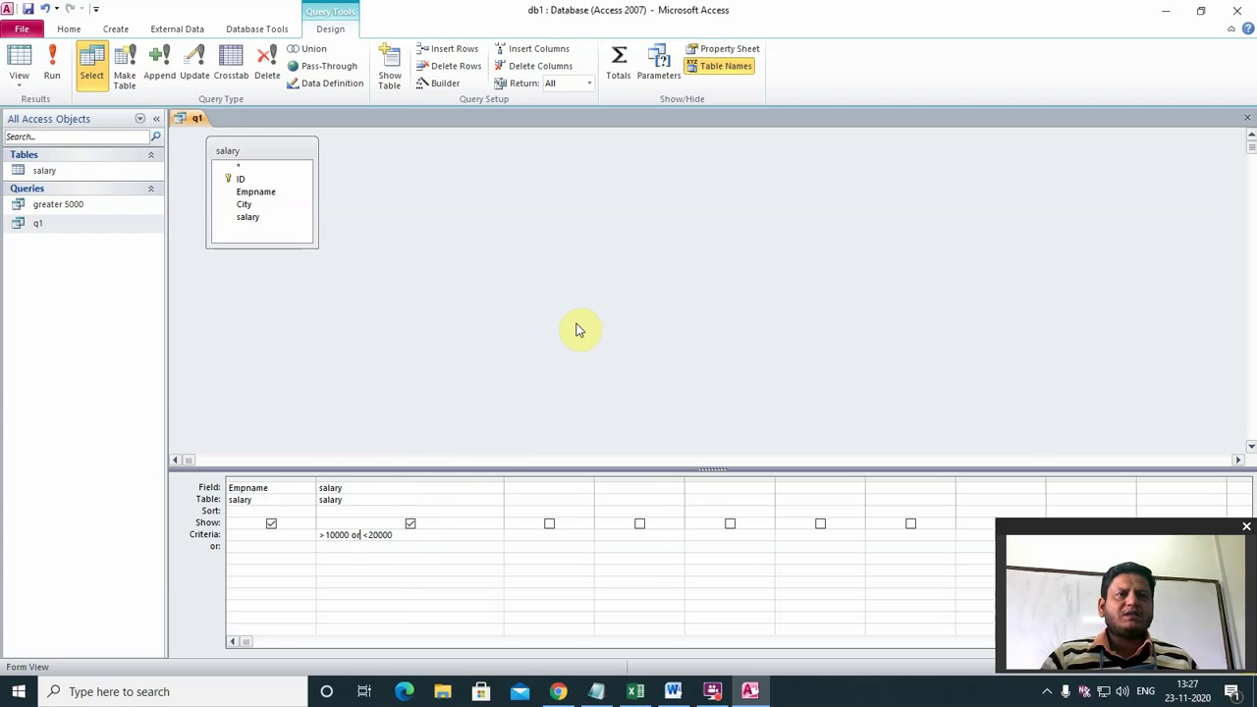
{"action": "left_click", "coordinate": [52, 67]}
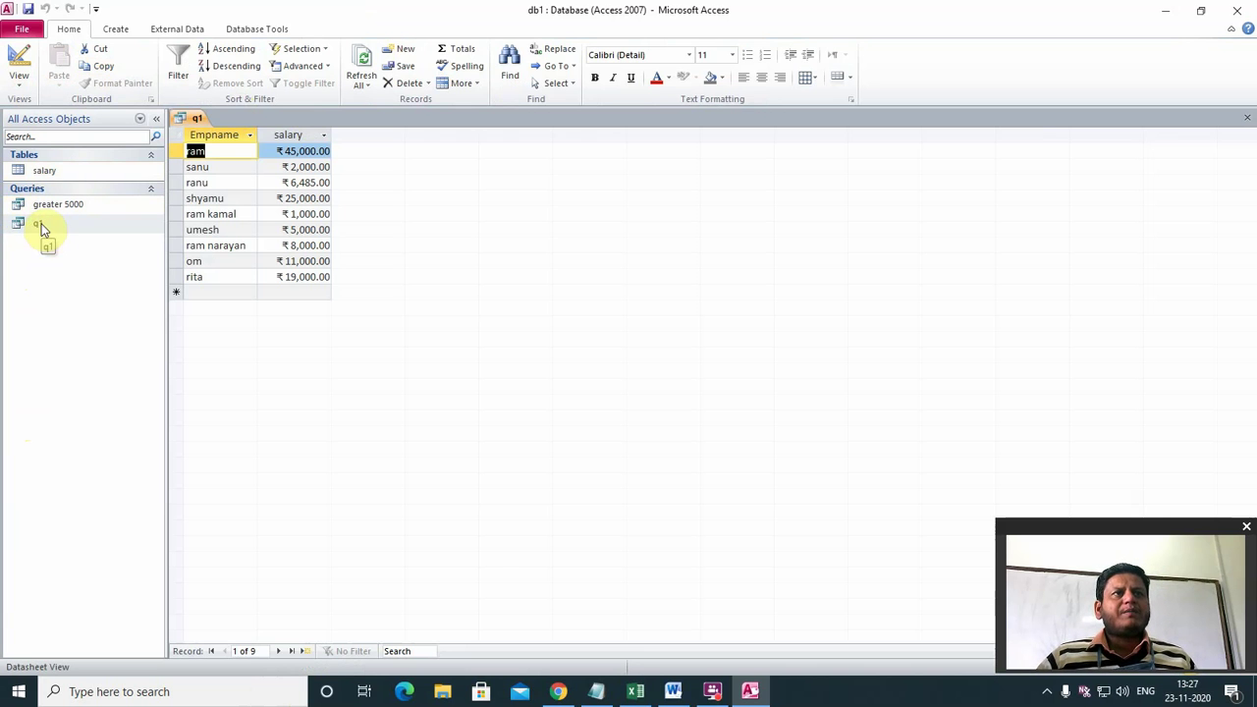
Switch q1 to Design View, change the salary criteria to 10000 Or 20000, and run the query
{"action": "left_click", "coordinate": [19, 84]}
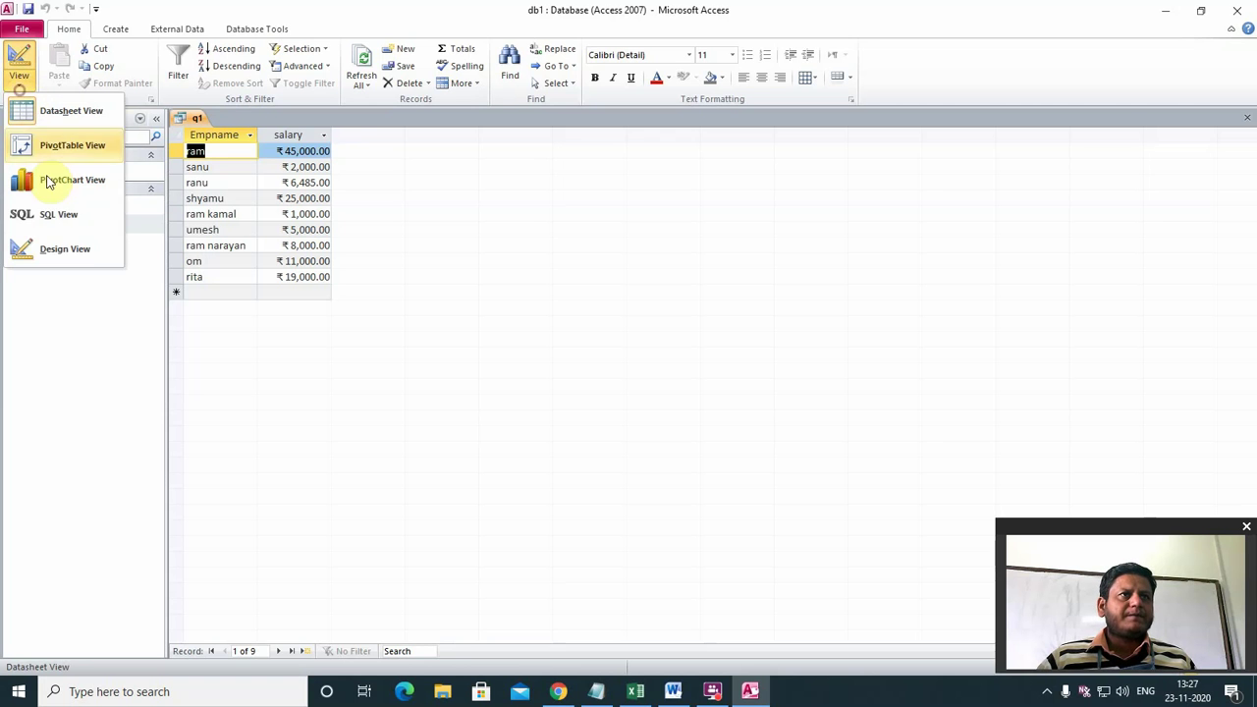
{"action": "left_click", "coordinate": [59, 250]}
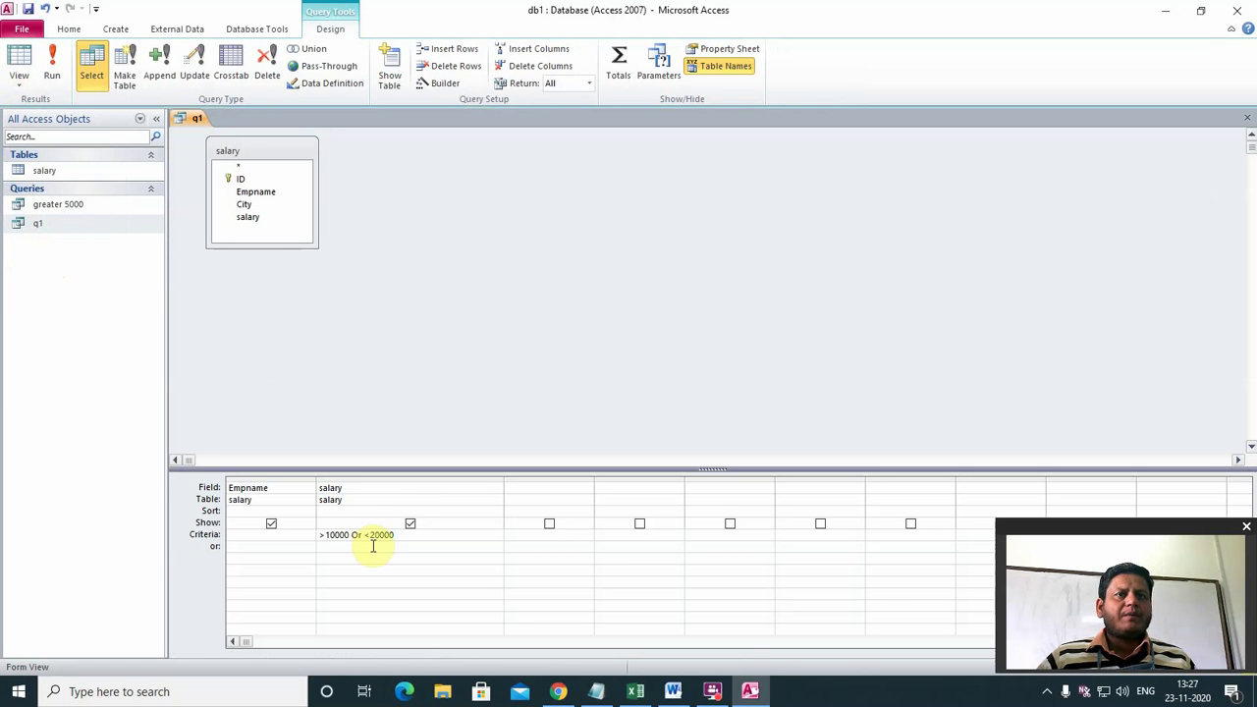
{"action": "left_click", "coordinate": [371, 537]}
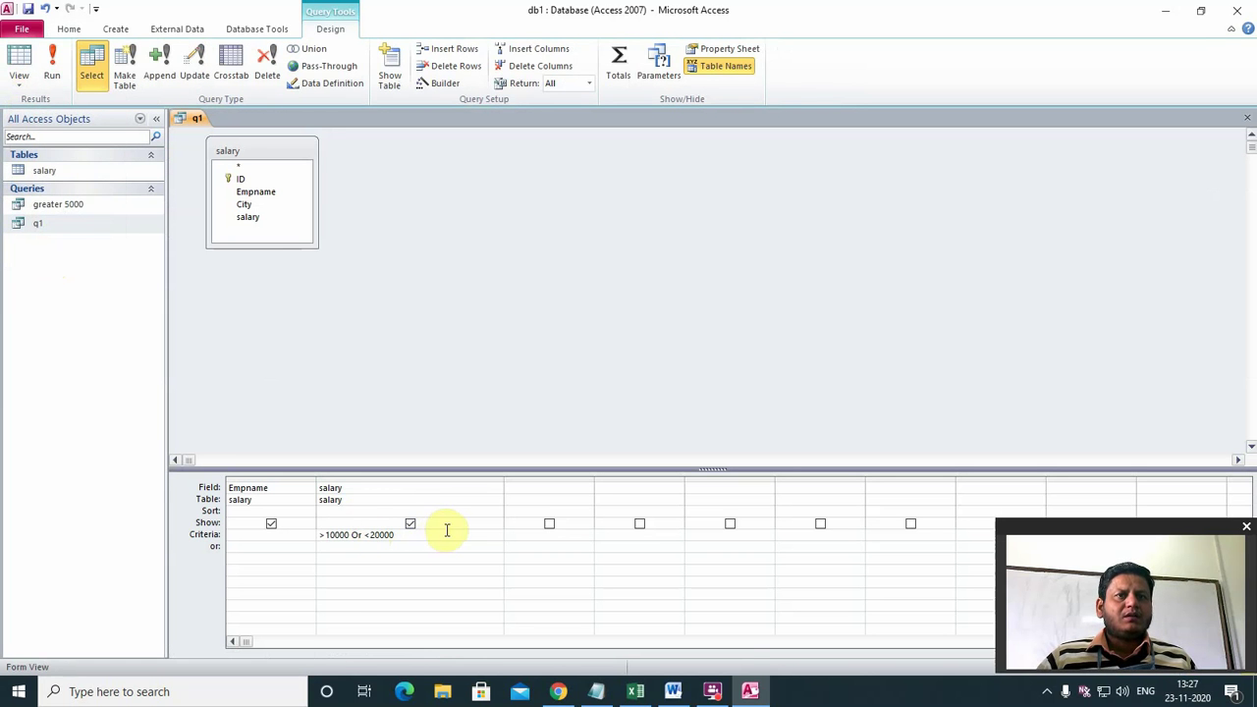
{"action": "left_click", "coordinate": [326, 536]}
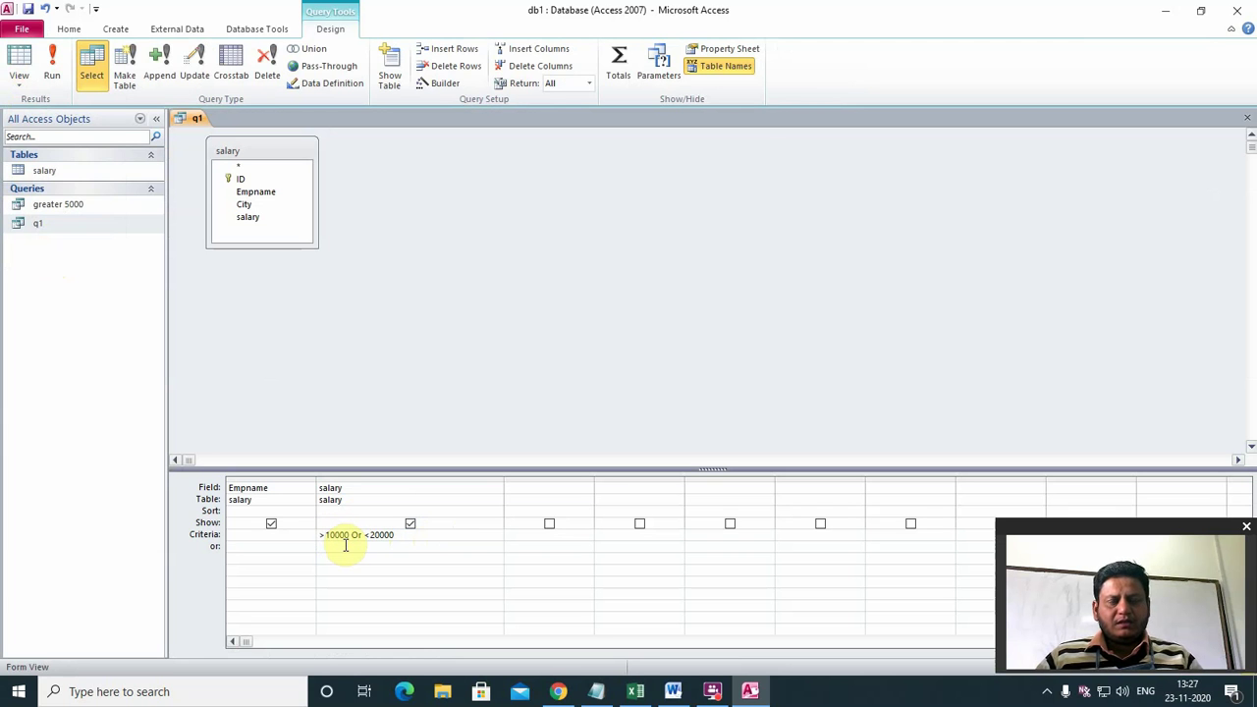
{"action": "key", "text": "BackSpace"}
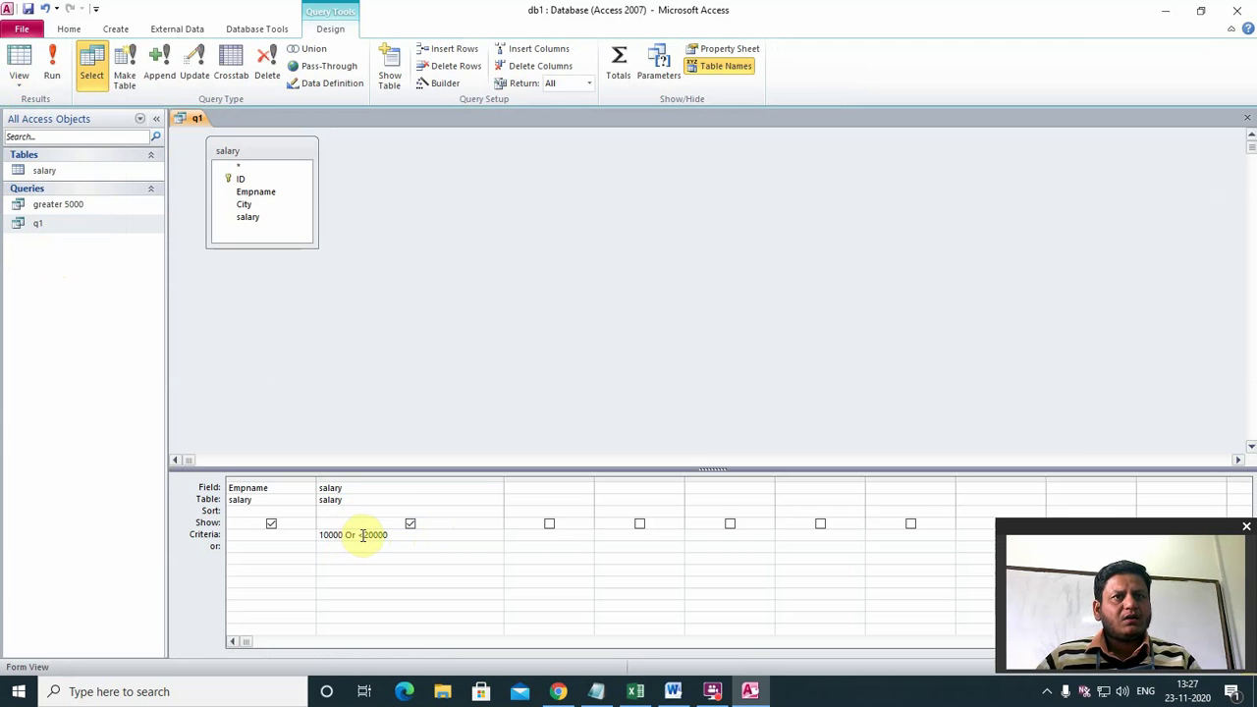
{"action": "left_click", "coordinate": [362, 535]}
{"action": "key", "text": "BackSpace"}
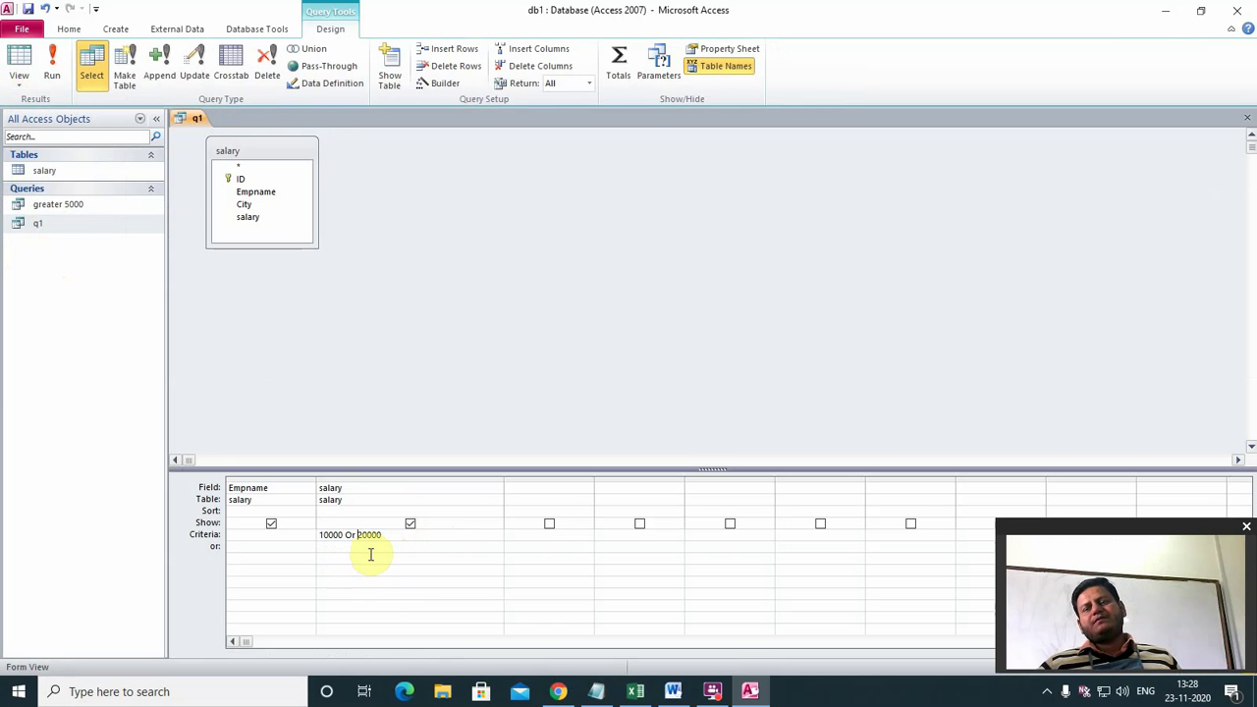
{"action": "left_click", "coordinate": [49, 69]}
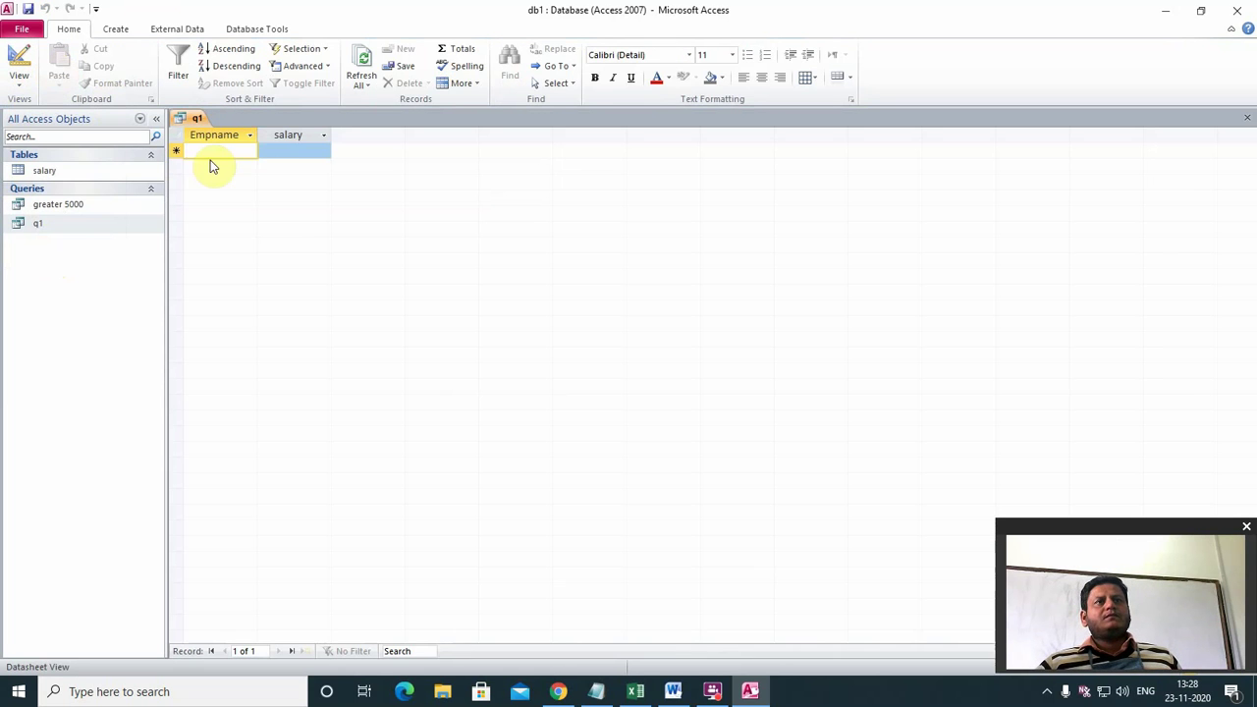
Return to Design View, change the salary criteria to 11000 Or 20000, and run the query
{"action": "left_click", "coordinate": [17, 89]}
{"action": "left_click", "coordinate": [67, 247]}
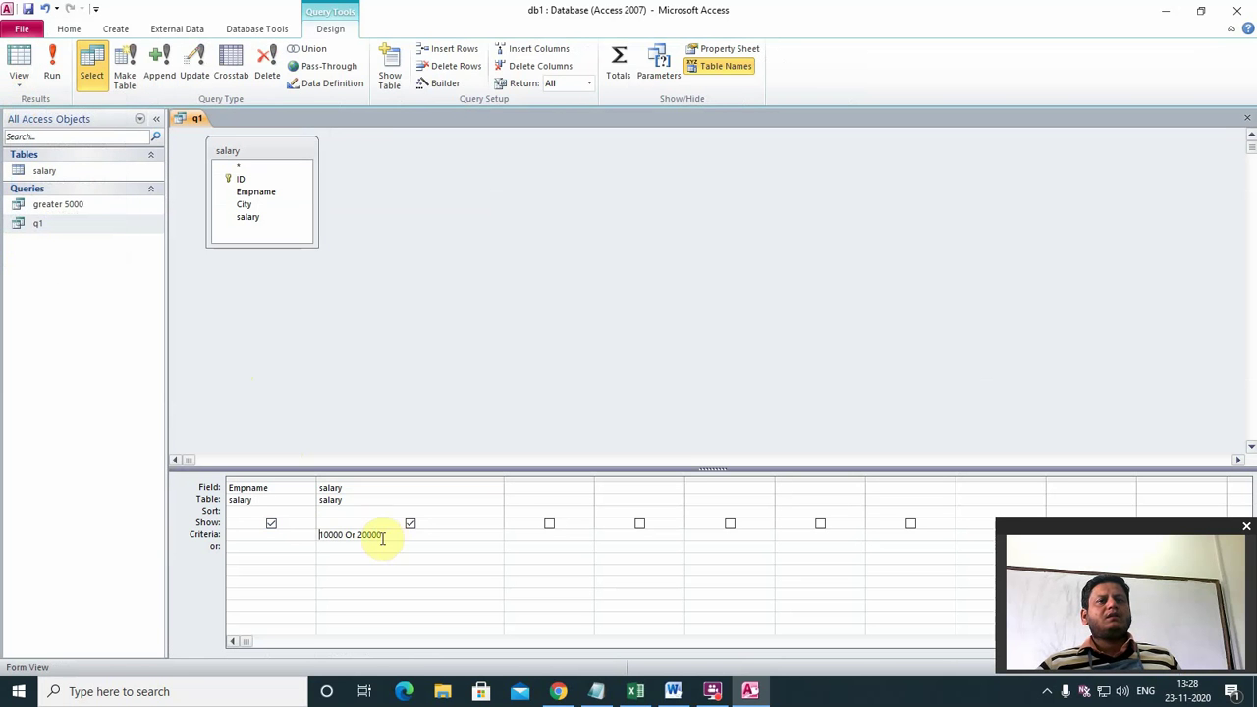
{"action": "left_click", "coordinate": [330, 534]}
{"action": "key", "text": "BackSpace"}
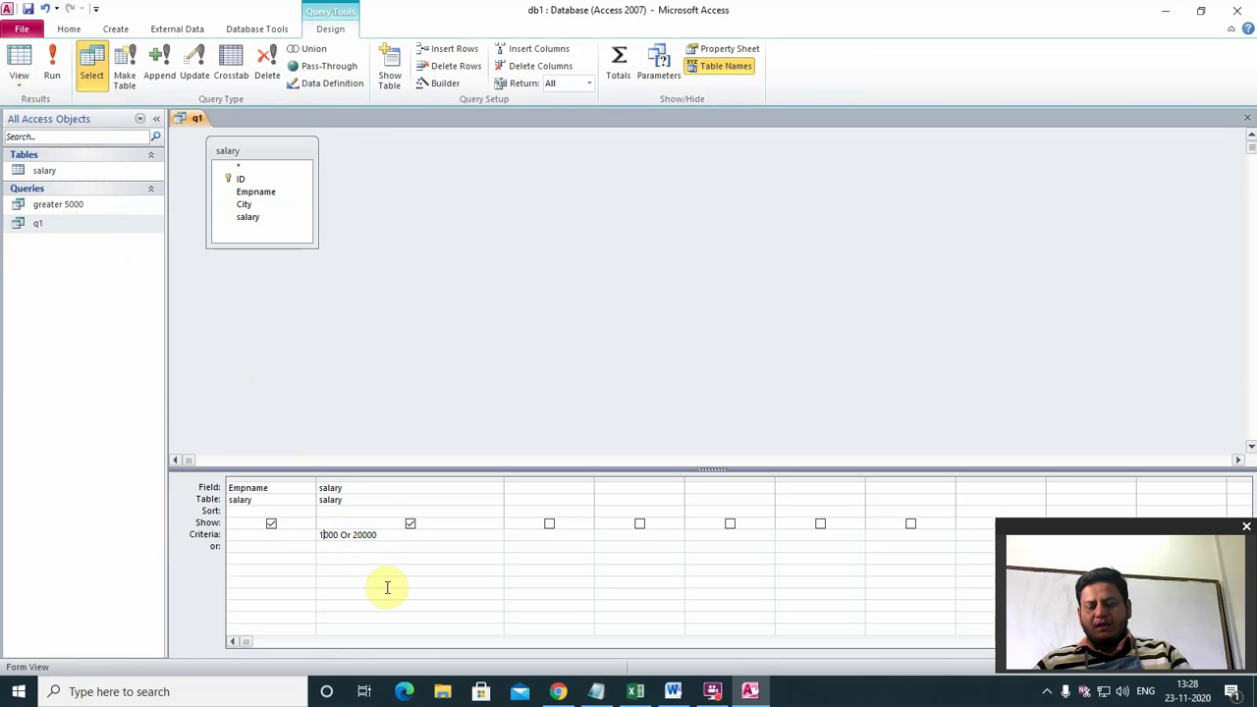
{"action": "type", "text": "1"}
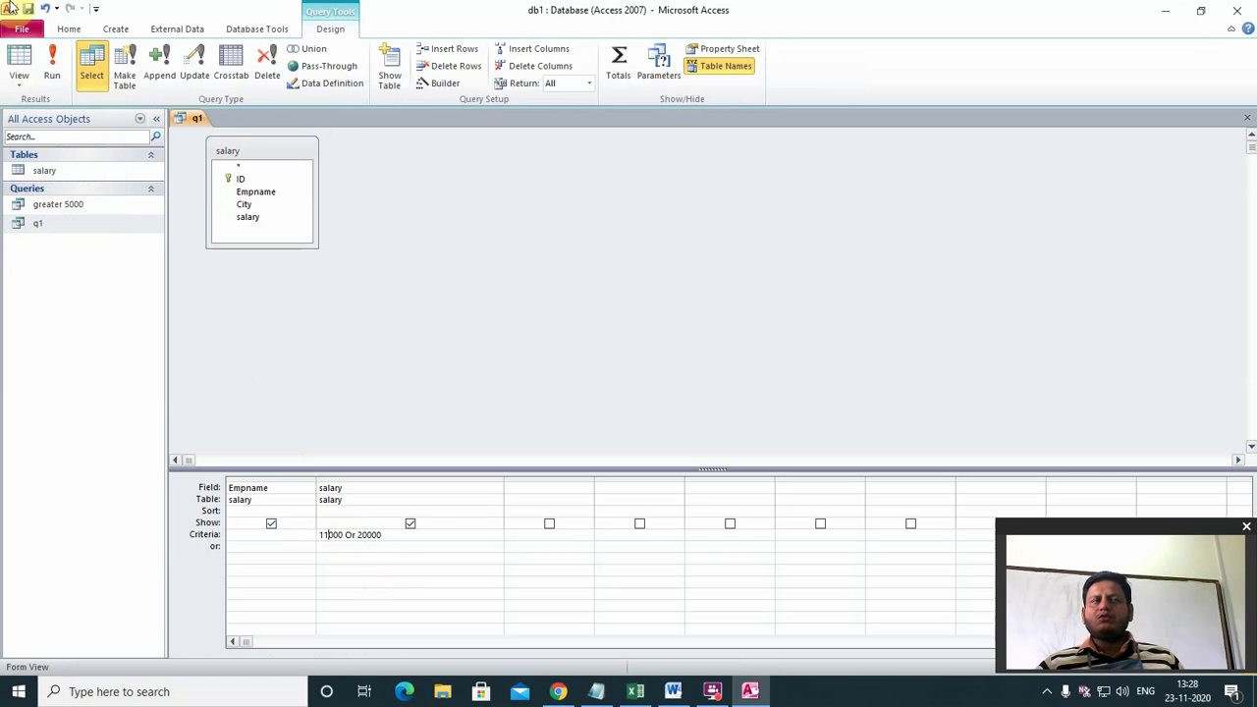
{"action": "left_click", "coordinate": [56, 68]}
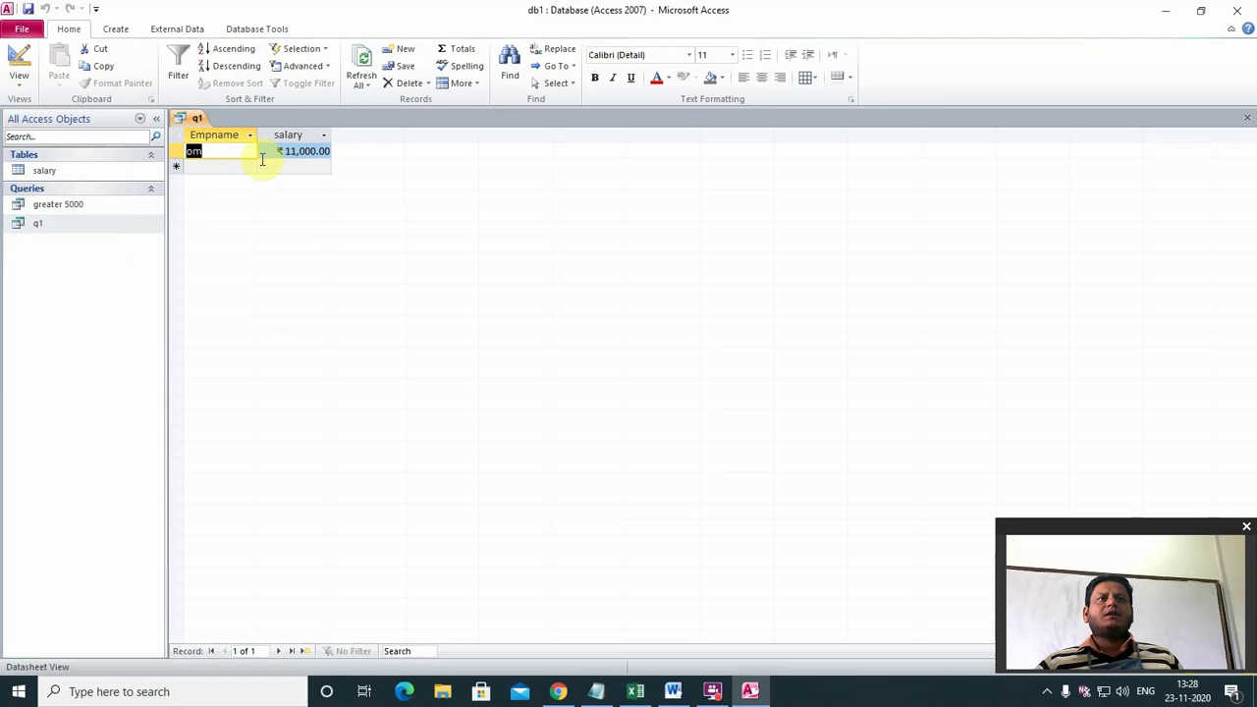
Return to Design View, clear the salary criteria, and run the query without any criteria
{"action": "left_click", "coordinate": [19, 84]}
{"action": "left_click", "coordinate": [62, 248]}
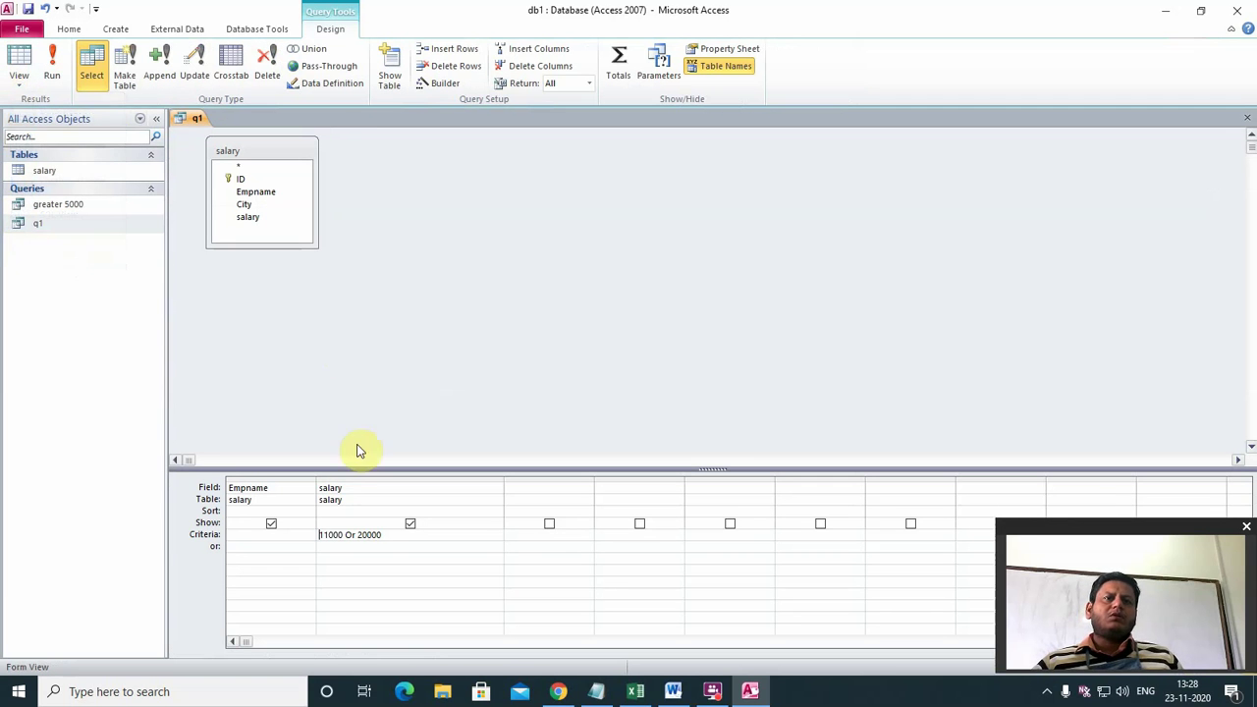
{"action": "left_click_drag", "start_coordinate": [391, 536], "coordinate": [309, 528]}
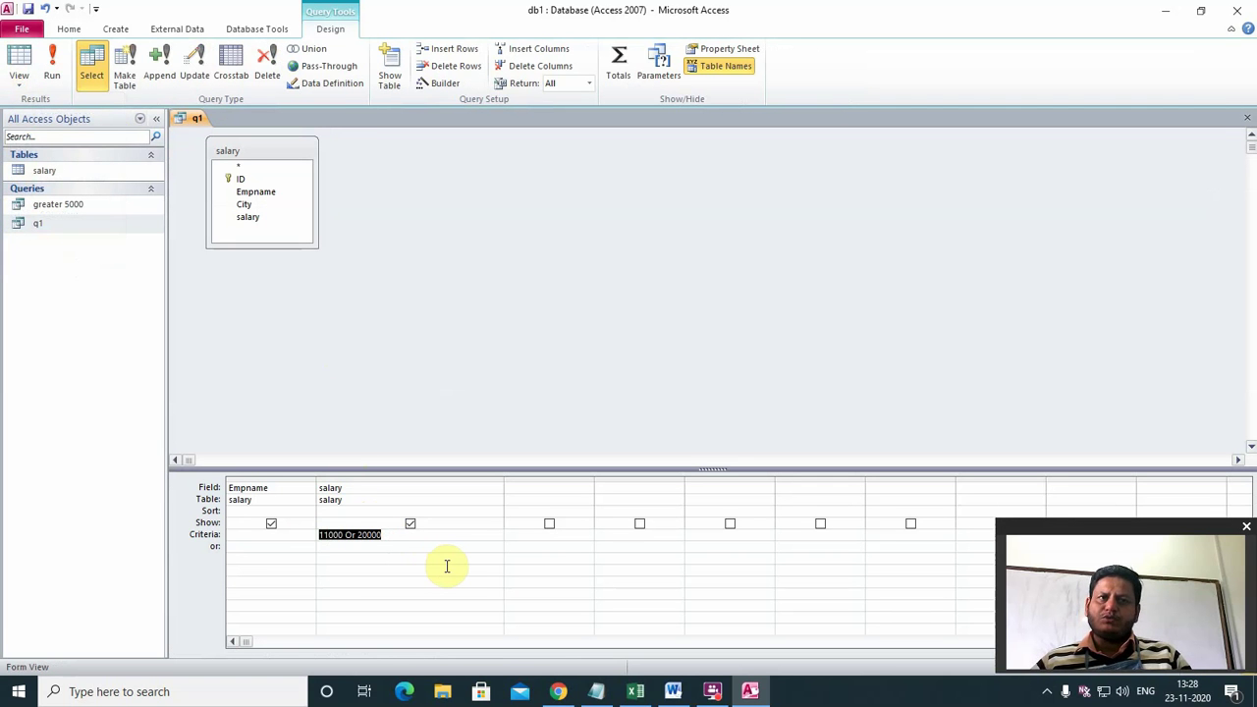
{"action": "key", "text": "Delete"}
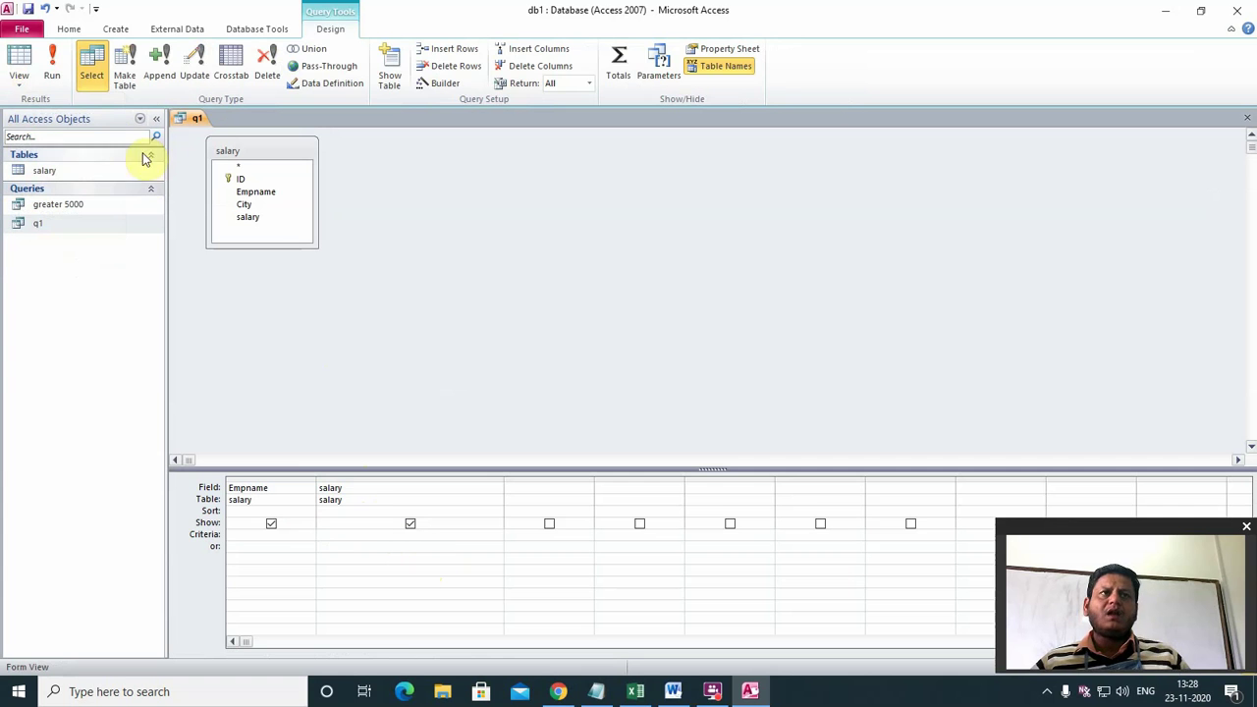
{"action": "left_click", "coordinate": [52, 67]}
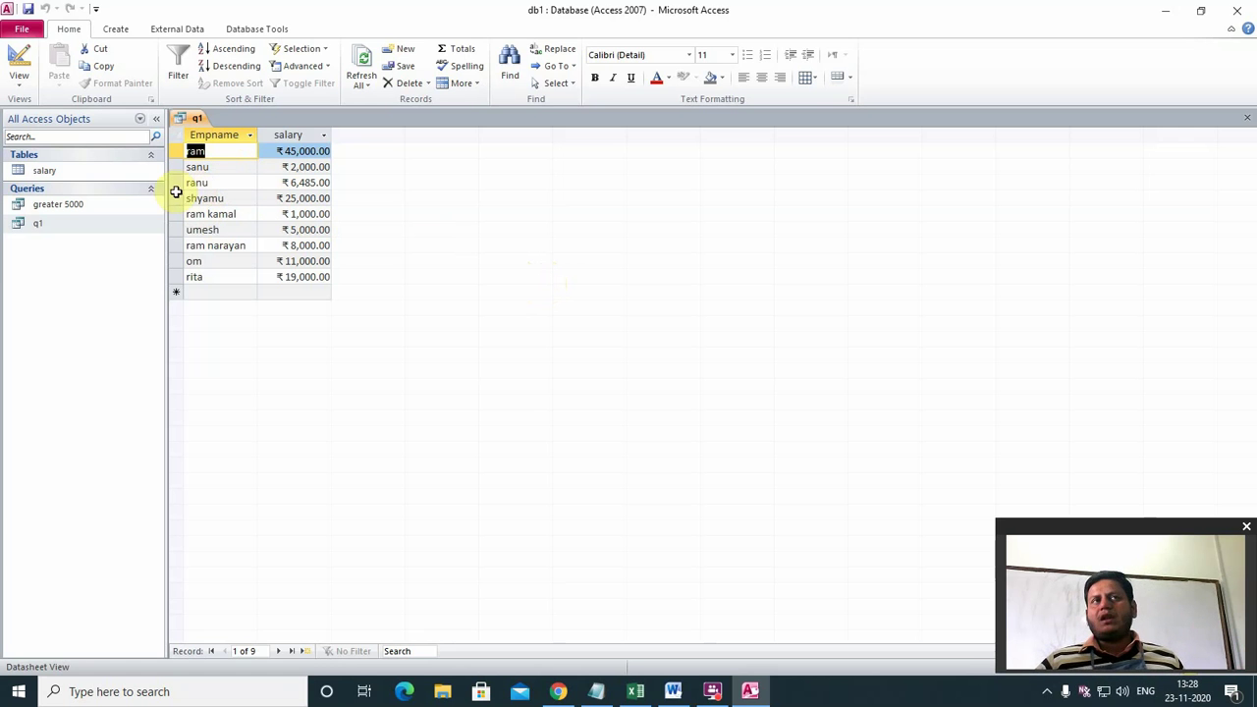
In Design View, set the Empname criteria to two employee names joined with Or, and run the query
{"action": "left_click", "coordinate": [16, 88]}
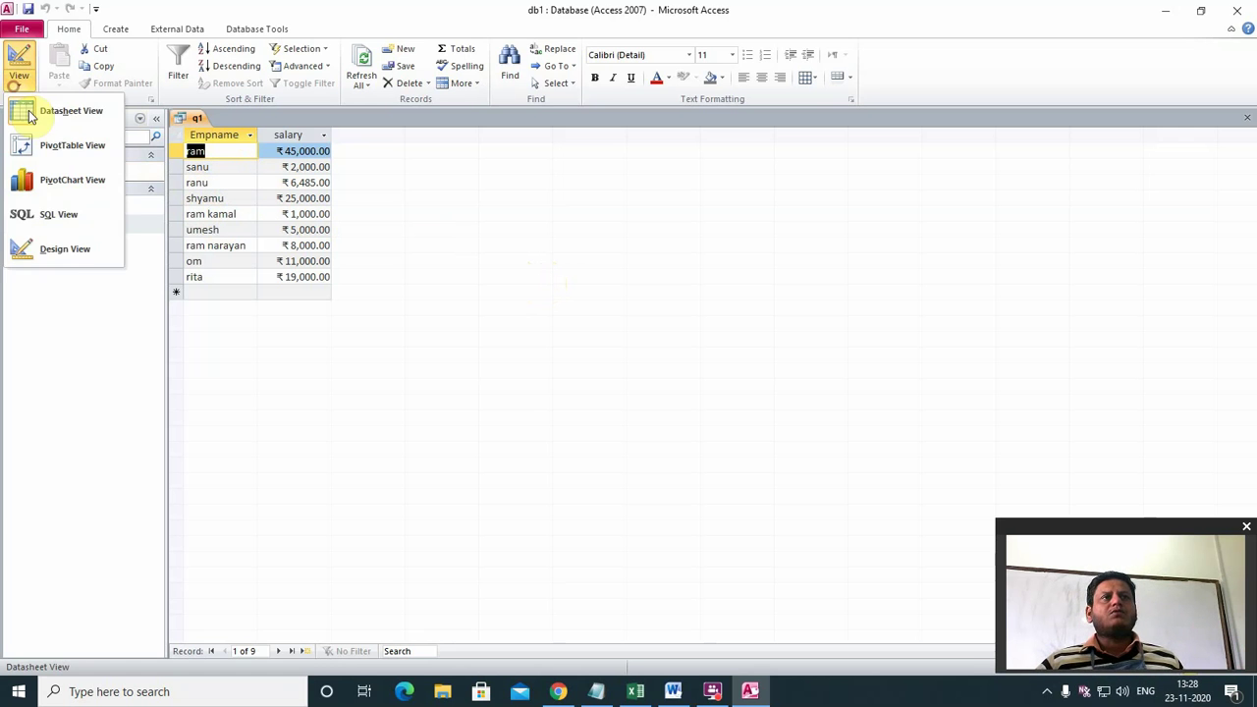
{"action": "left_click", "coordinate": [61, 250]}
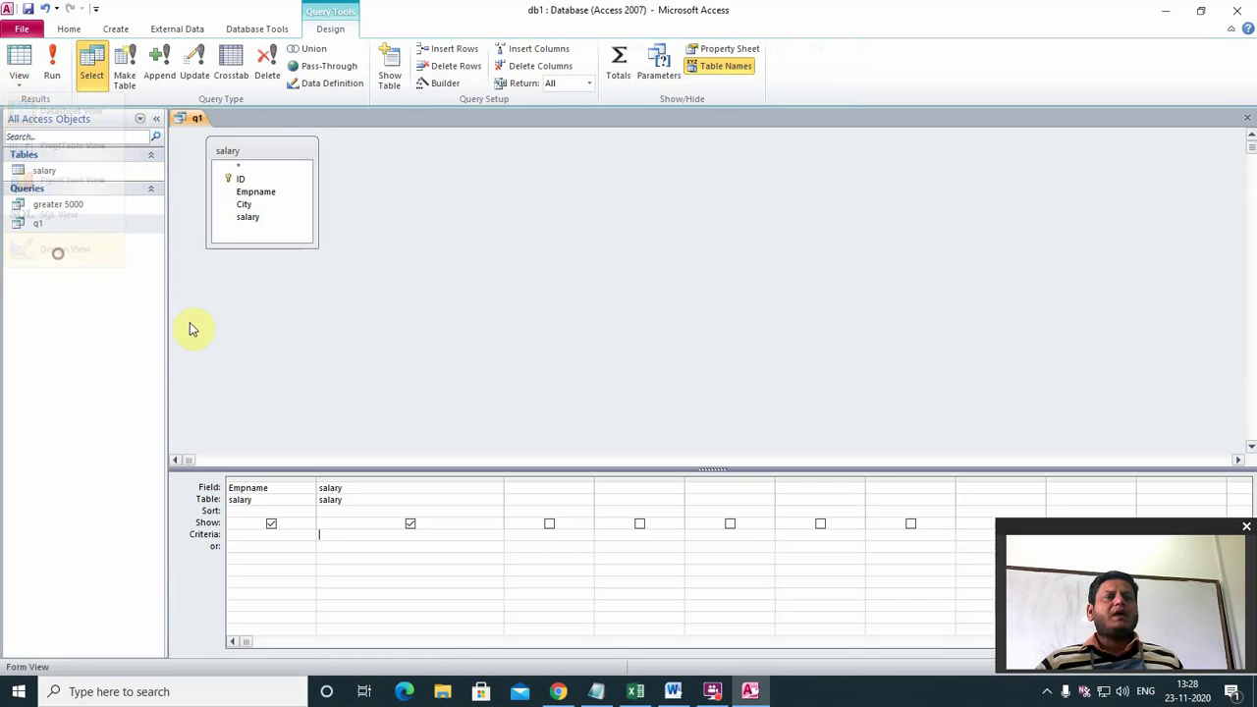
{"action": "left_click", "coordinate": [258, 539]}
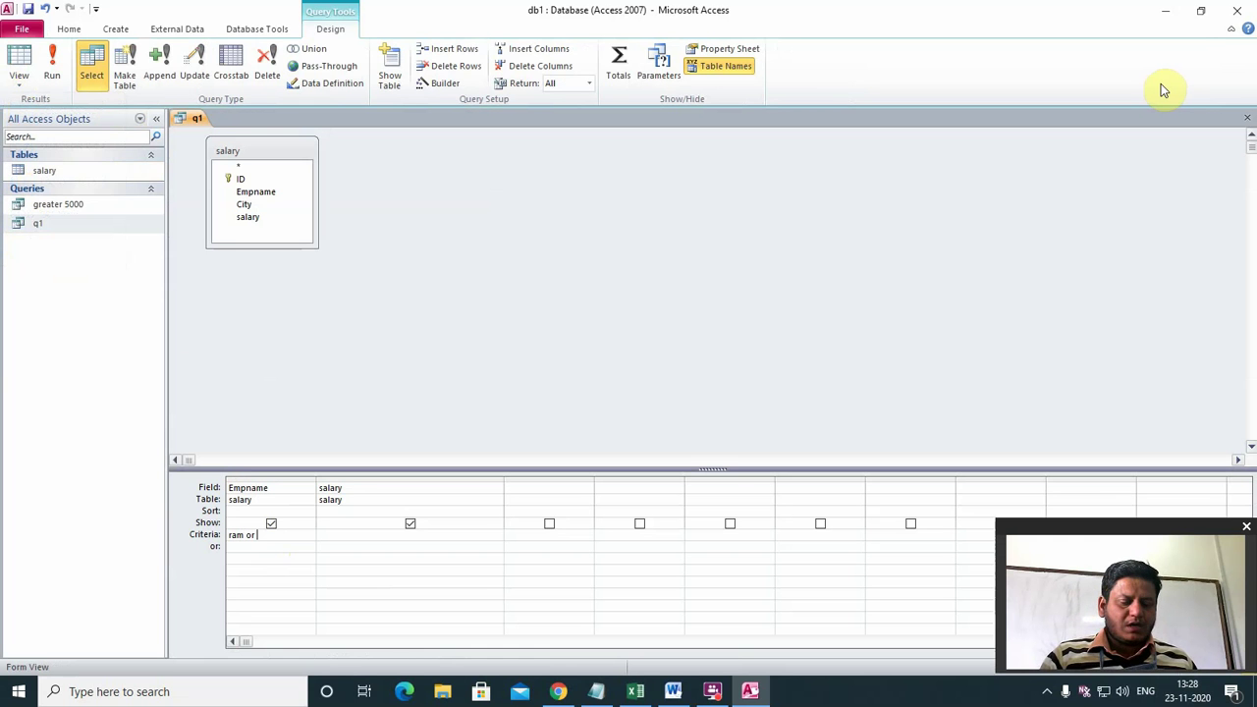
{"action": "type", "text": "ram or ranu"}
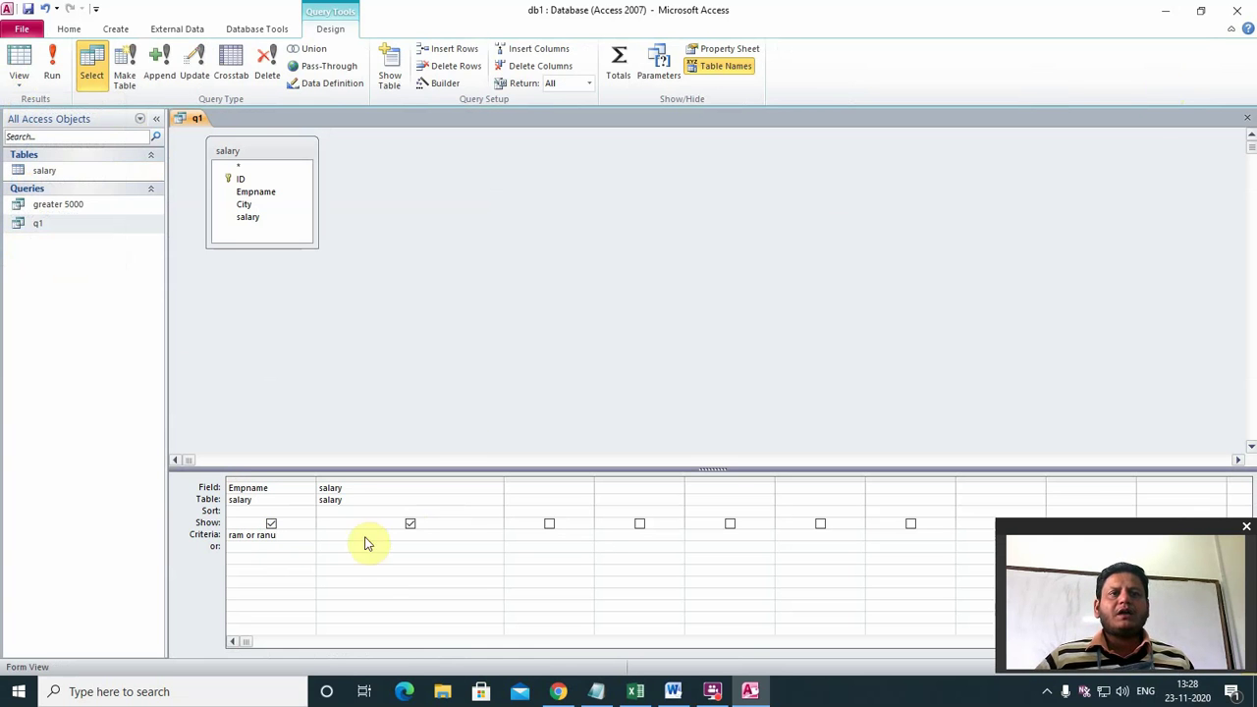
{"action": "left_click", "coordinate": [337, 564]}
{"action": "left_click", "coordinate": [238, 543]}
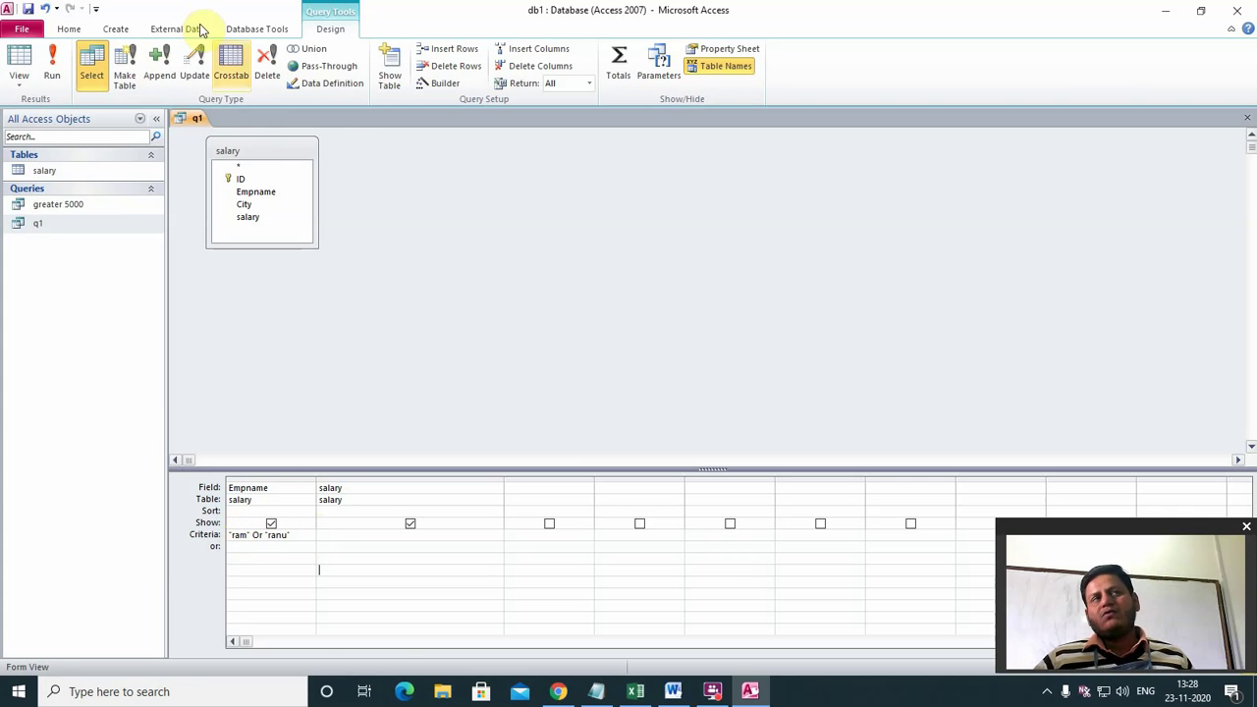
{"action": "left_click", "coordinate": [52, 66]}
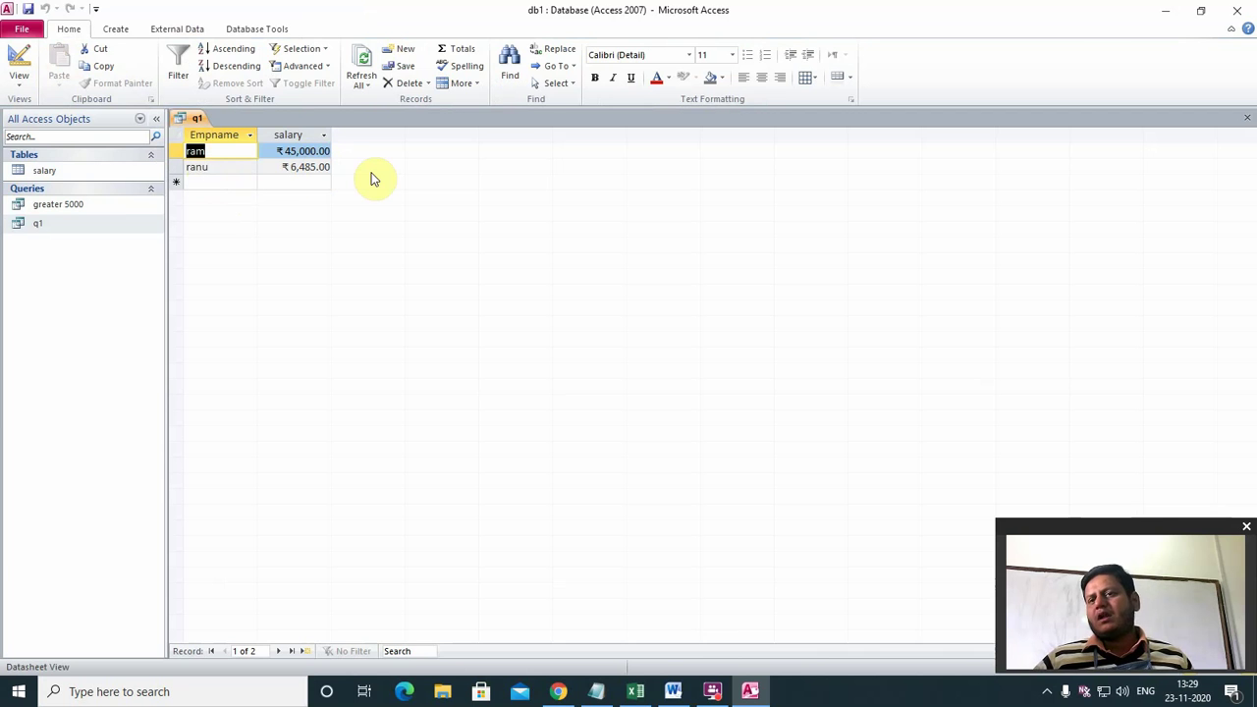
In Design View, replace Or with and between the two names in the Empname criteria, and run the query
{"action": "left_click", "coordinate": [20, 81]}
{"action": "left_click", "coordinate": [56, 247]}
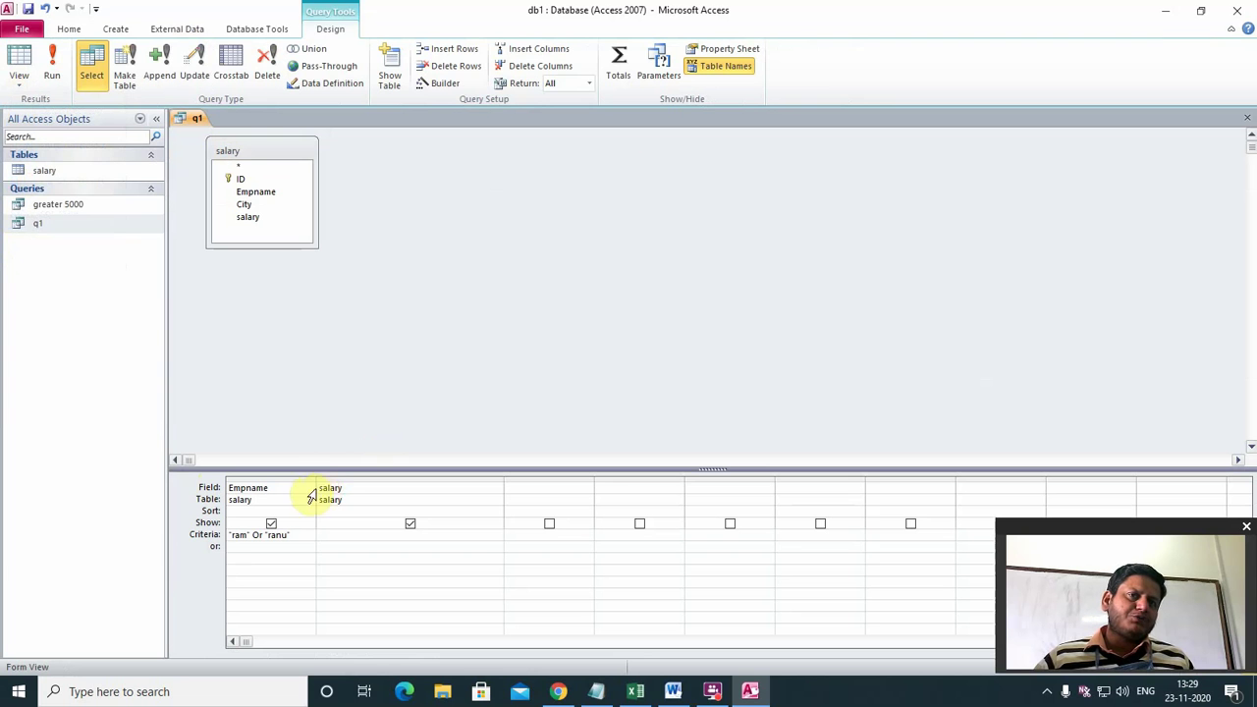
{"action": "left_click", "coordinate": [325, 570]}
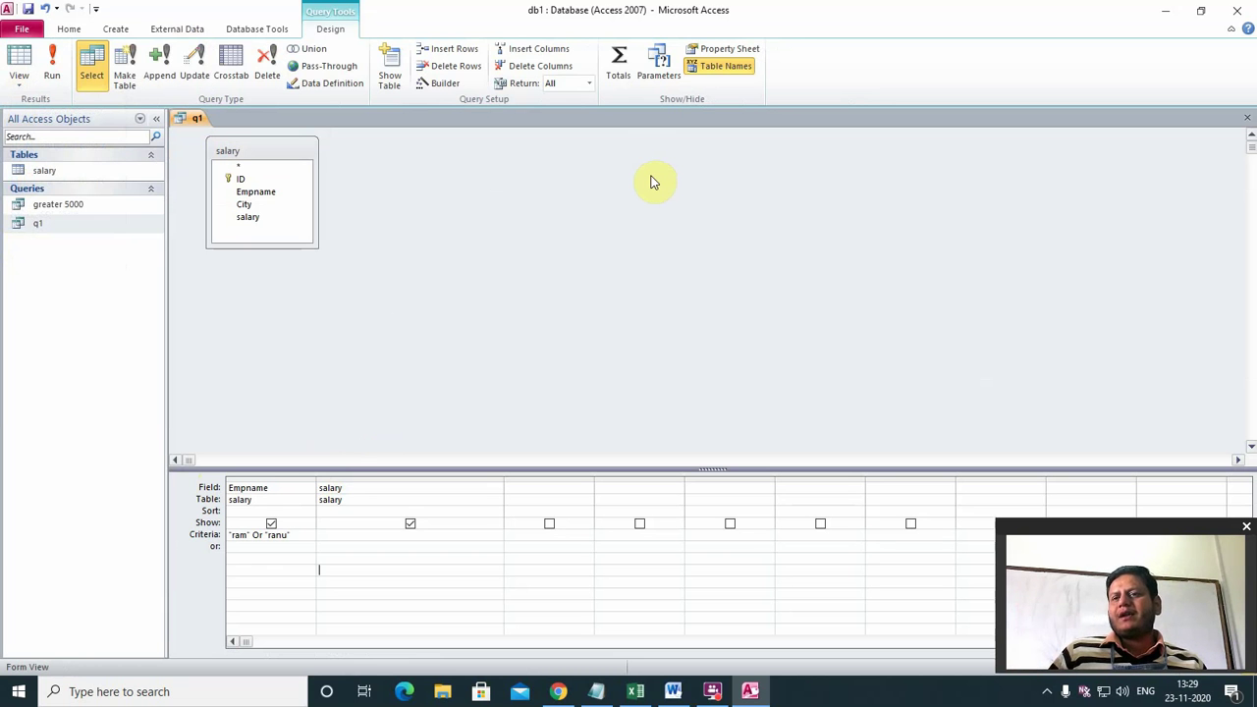
{"action": "left_click", "coordinate": [261, 537]}
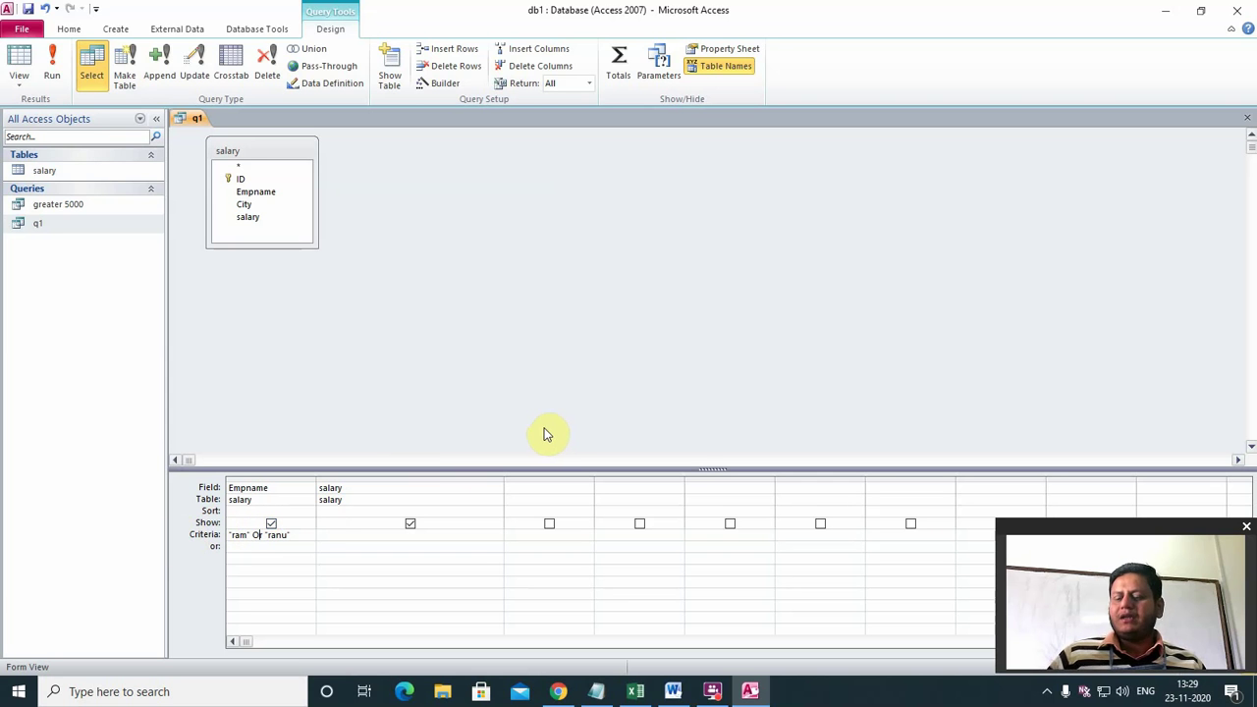
{"action": "key", "text": "BackSpace"}
{"action": "key", "text": "BackSpace"}
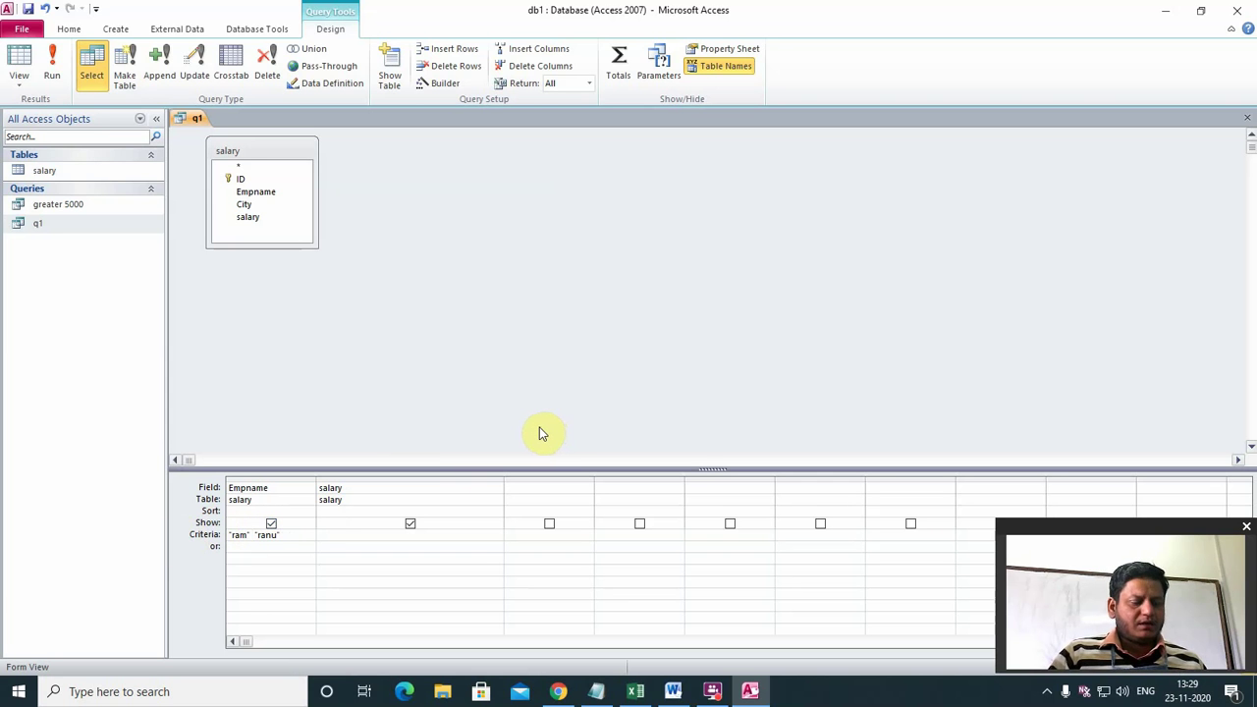
{"action": "type", "text": "and"}
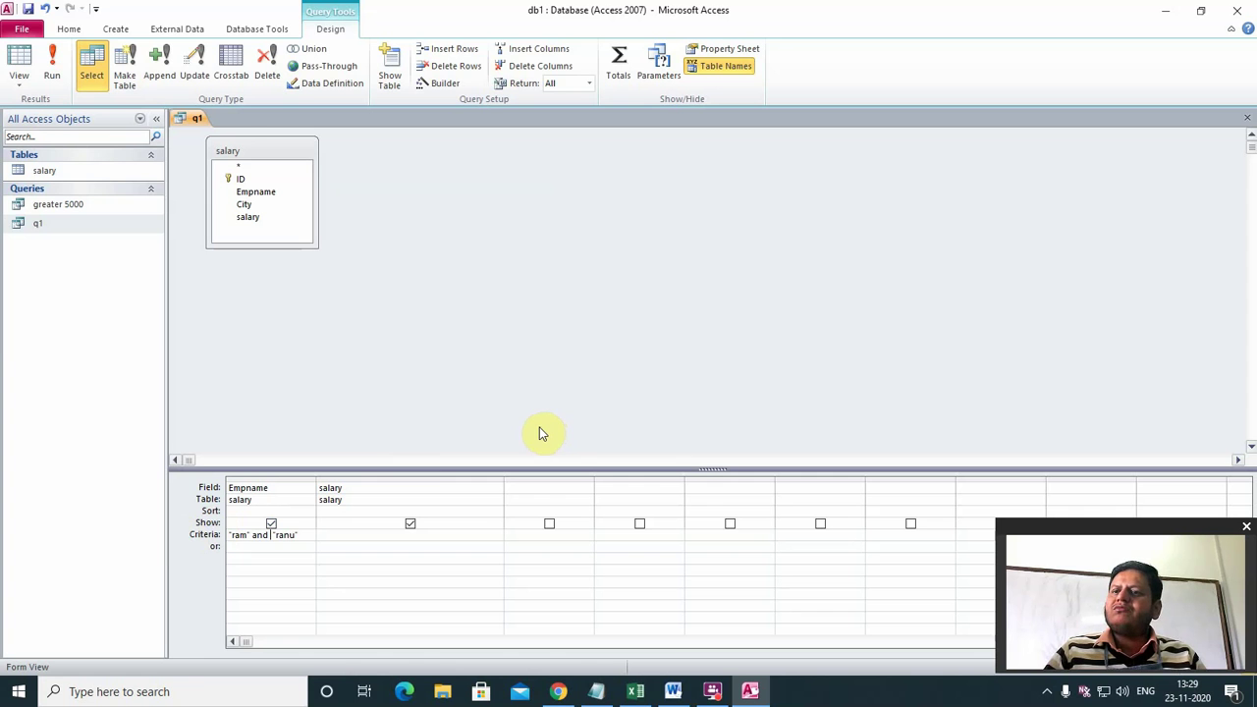
{"action": "left_click", "coordinate": [52, 64]}
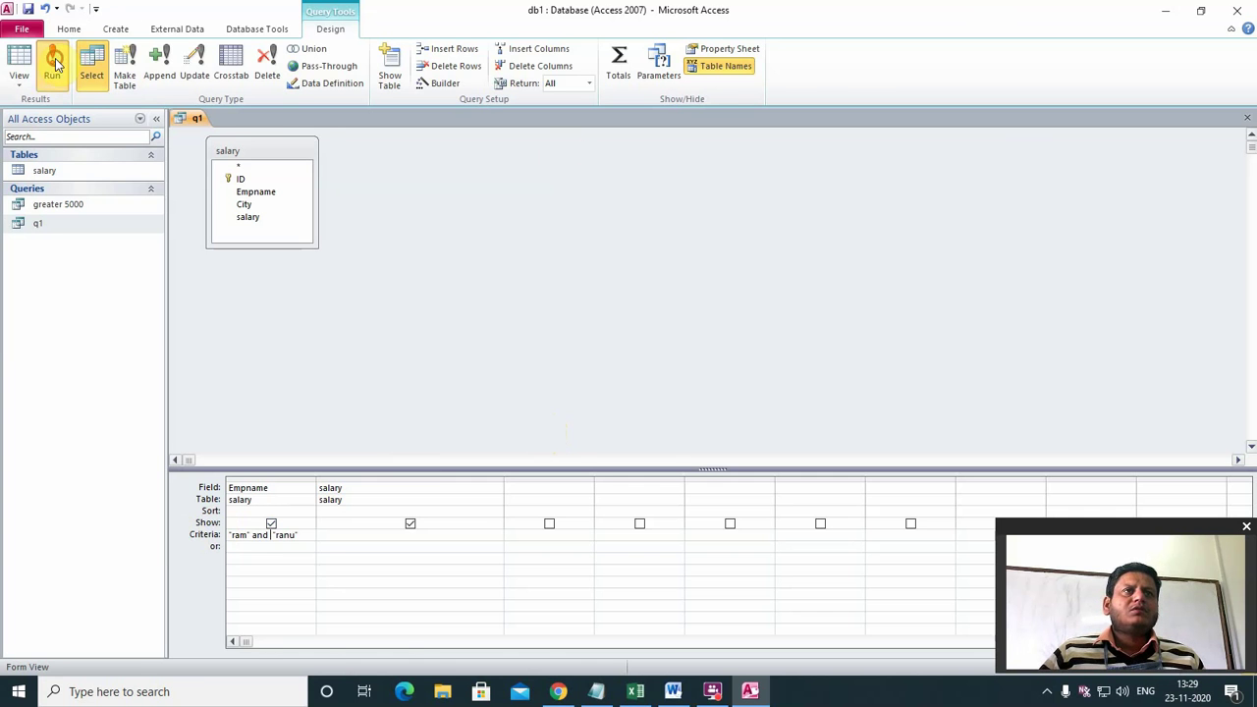
Close the q1 query and open the salary table
{"action": "left_click", "coordinate": [1247, 120]}
{"action": "left_click", "coordinate": [567, 387]}
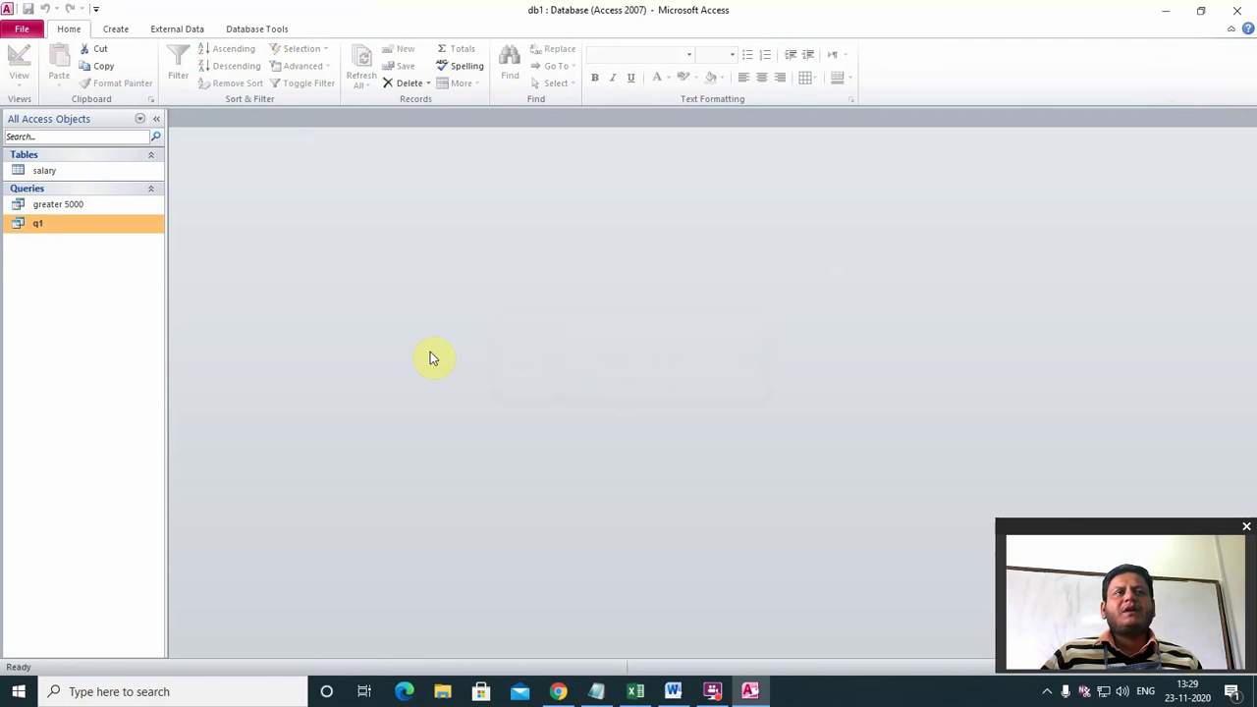
{"action": "left_click", "coordinate": [39, 155]}
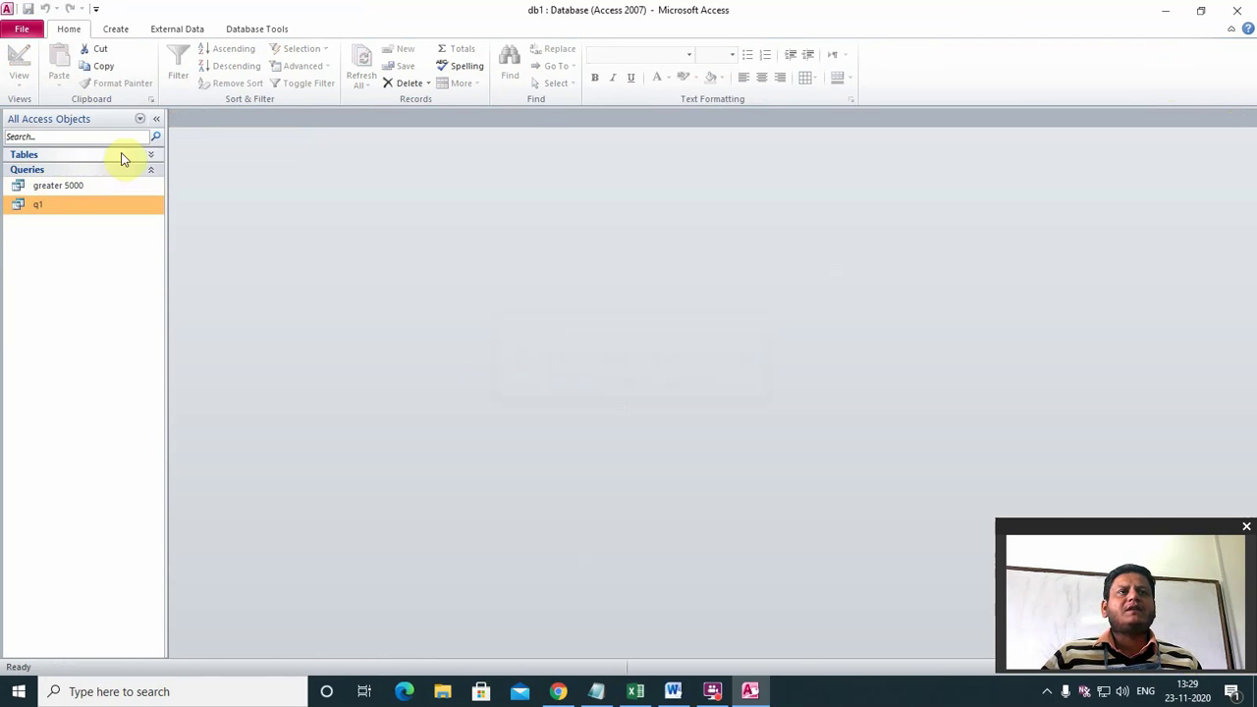
{"action": "left_click", "coordinate": [150, 154]}
{"action": "left_click", "coordinate": [40, 172]}
{"action": "double_click", "coordinate": [40, 173]}
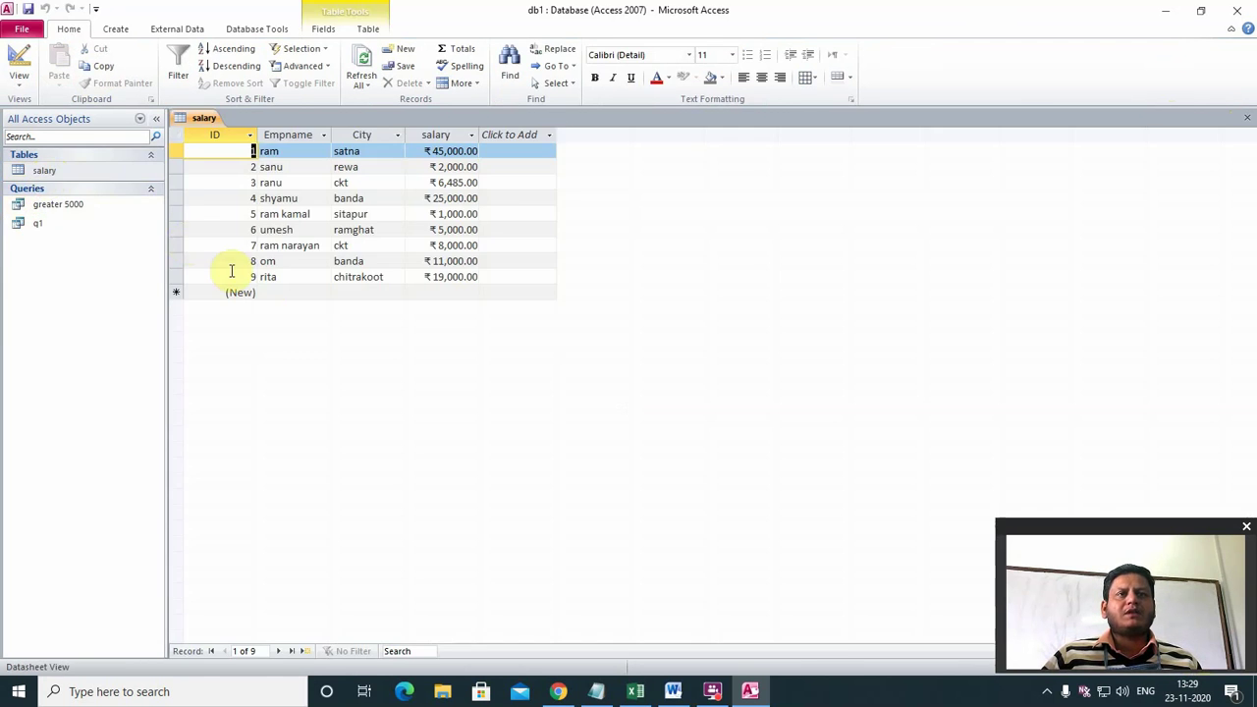
Add a new employee record to the salary table with a combined name, city karwi and salary 457811
{"action": "left_click", "coordinate": [273, 292]}
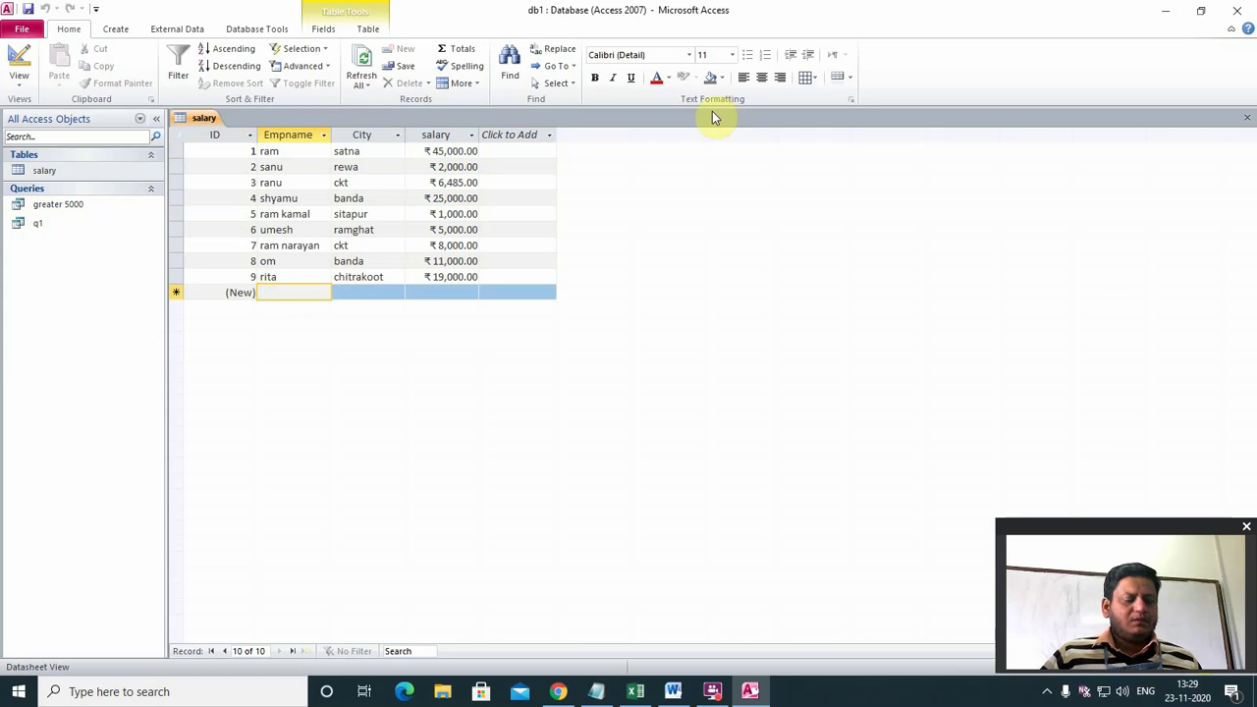
{"action": "type", "text": "ram"}
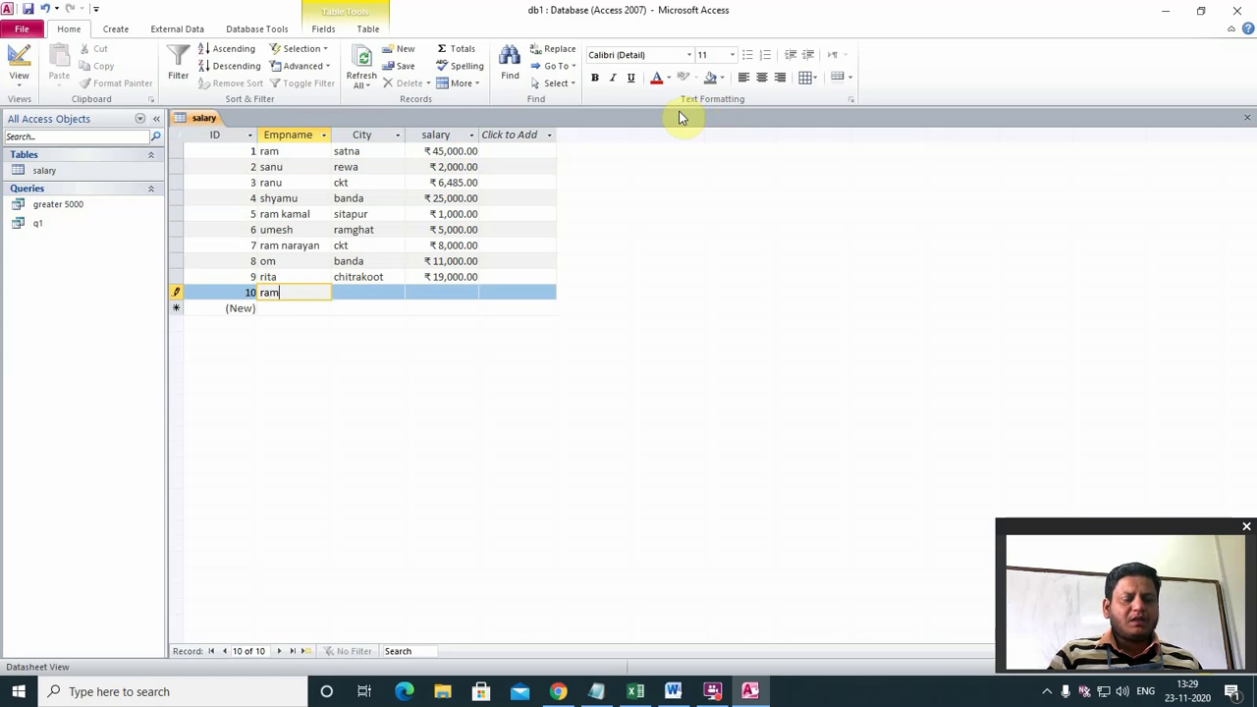
{"action": "type", "text": "ranu"}
{"action": "key", "text": "Tab"}
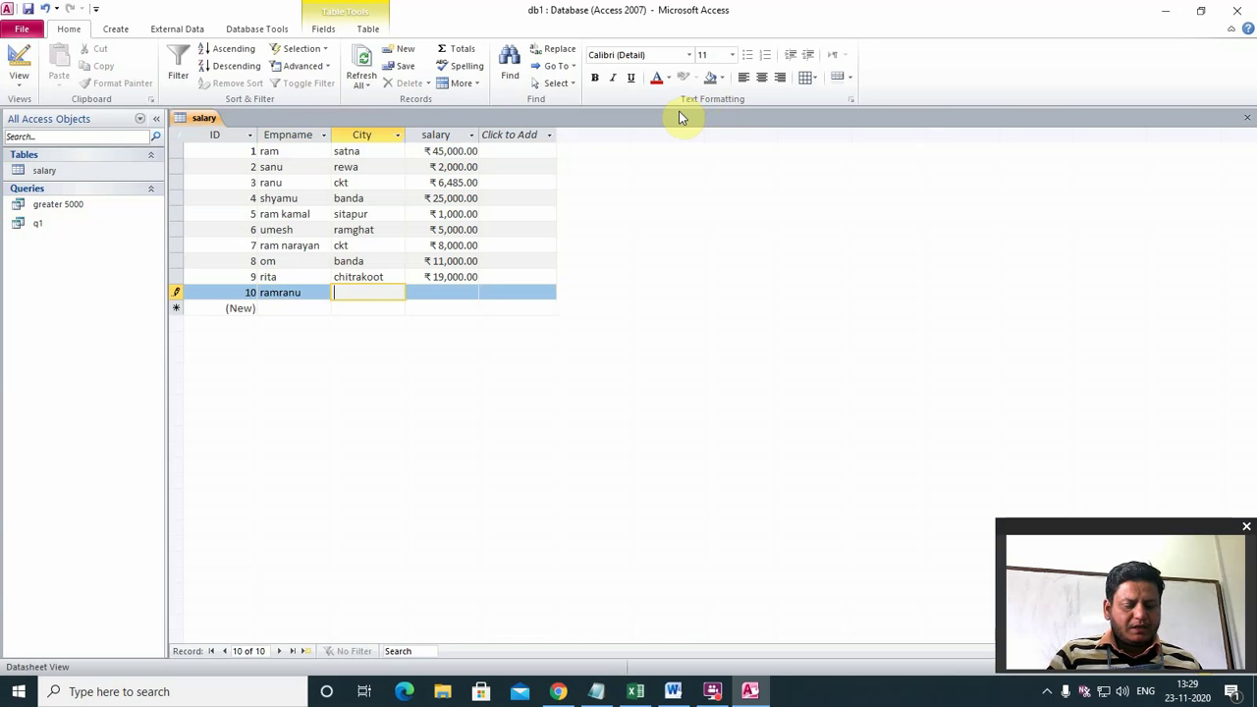
{"action": "type", "text": "karwi"}
{"action": "key", "text": "Tab"}
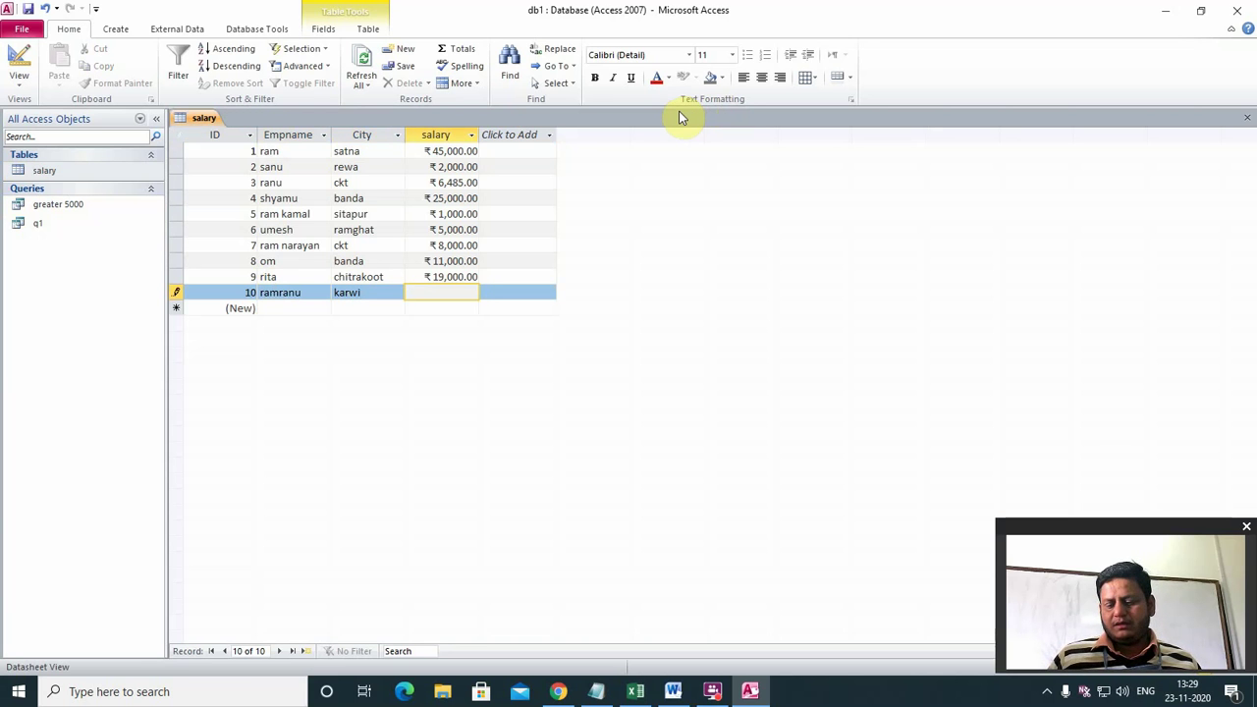
{"action": "type", "text": "457811"}
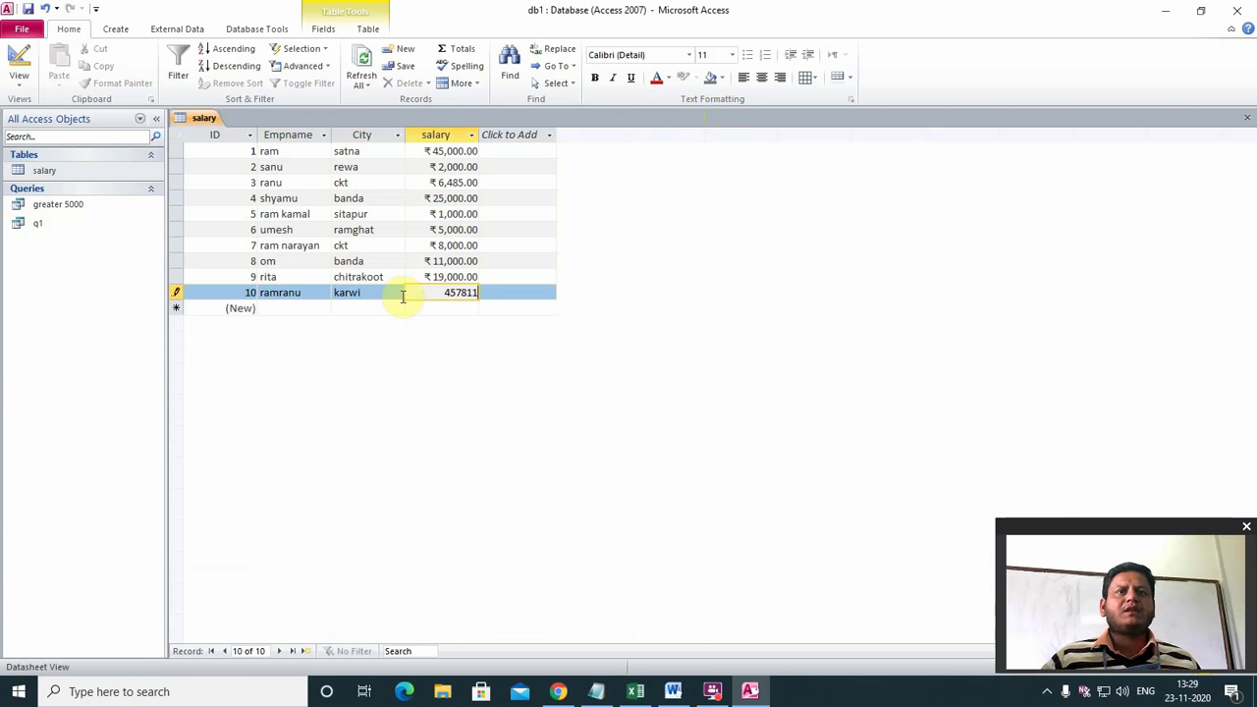
Close the salary table and reopen the q1 query to check its results against the new record, closing it again
{"action": "double_click", "coordinate": [36, 224]}
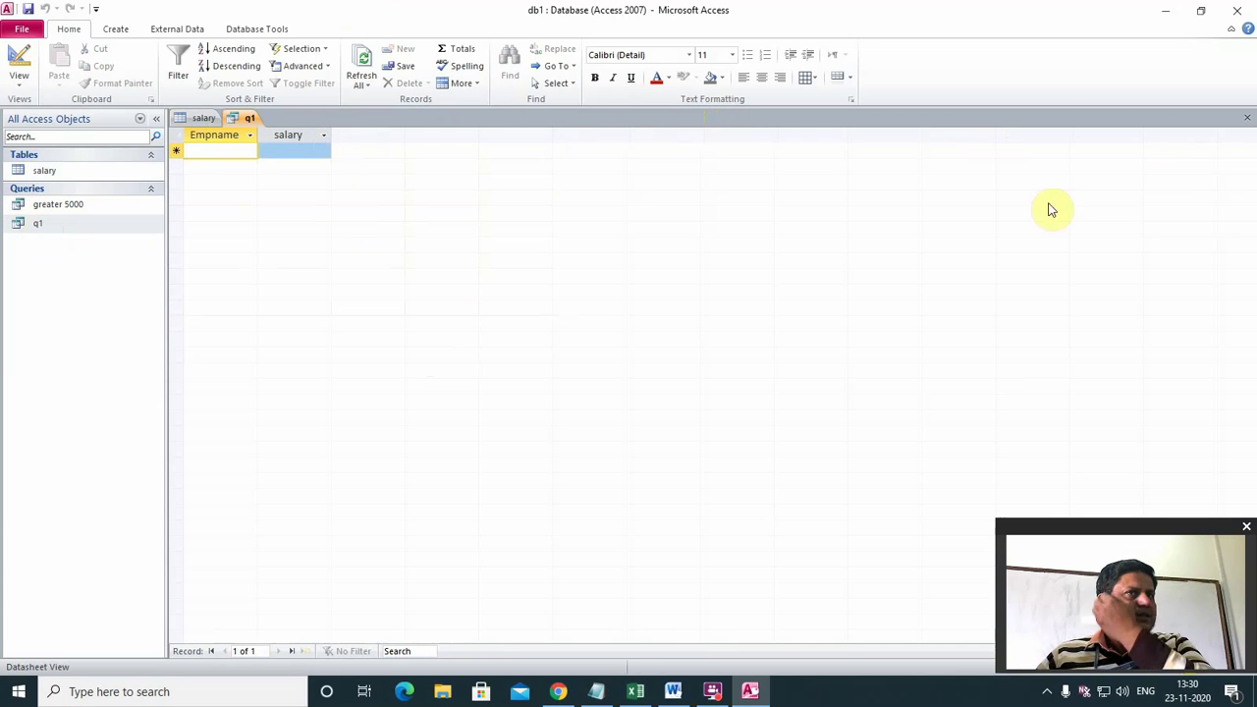
{"action": "left_click", "coordinate": [1247, 117]}
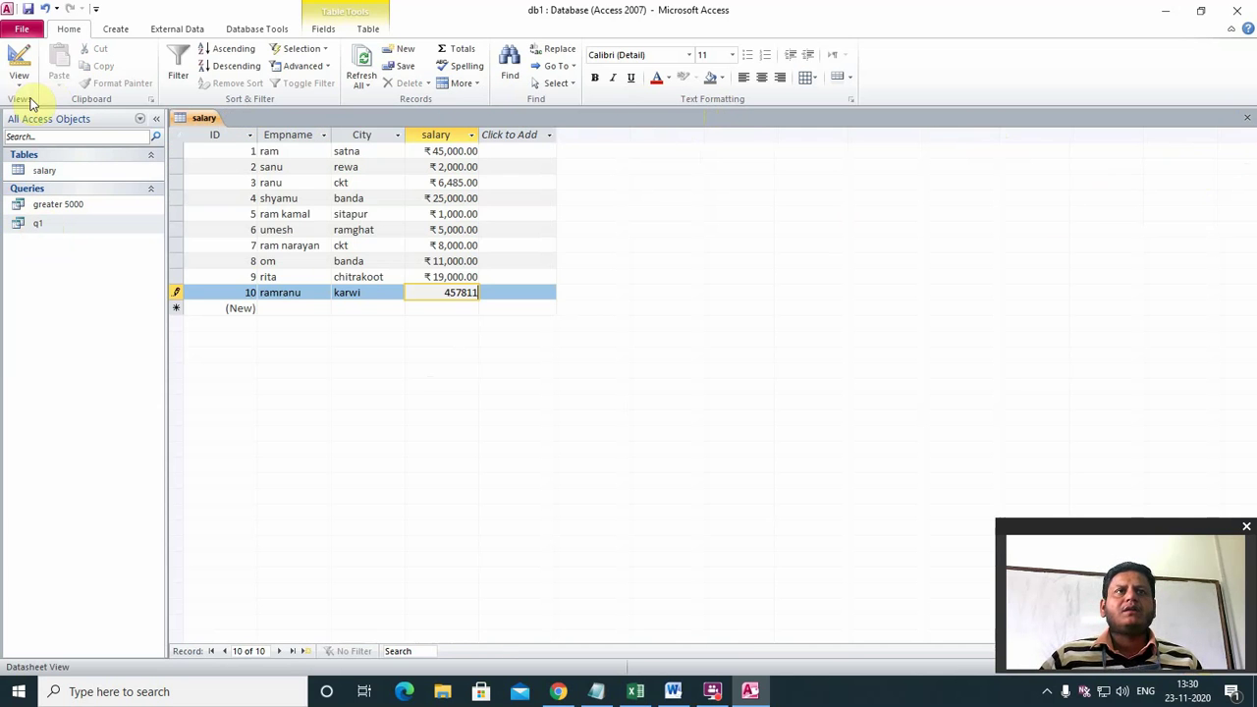
{"action": "left_click", "coordinate": [1248, 117]}
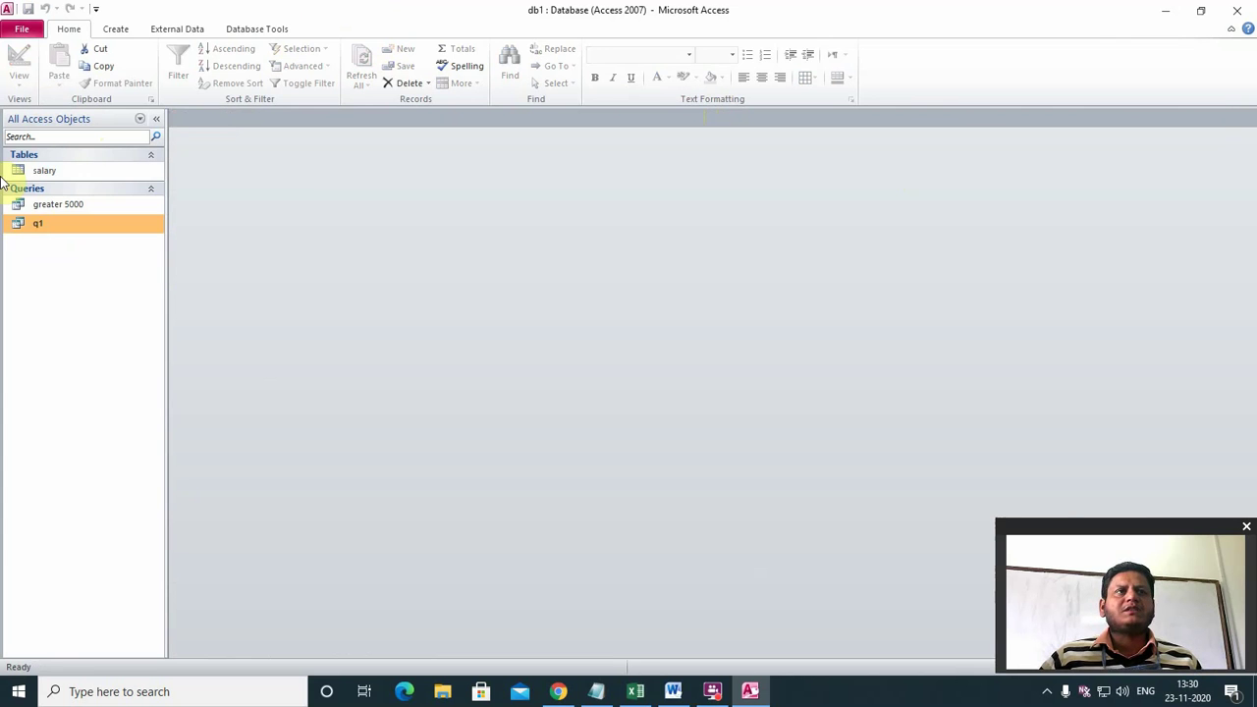
{"action": "double_click", "coordinate": [29, 224]}
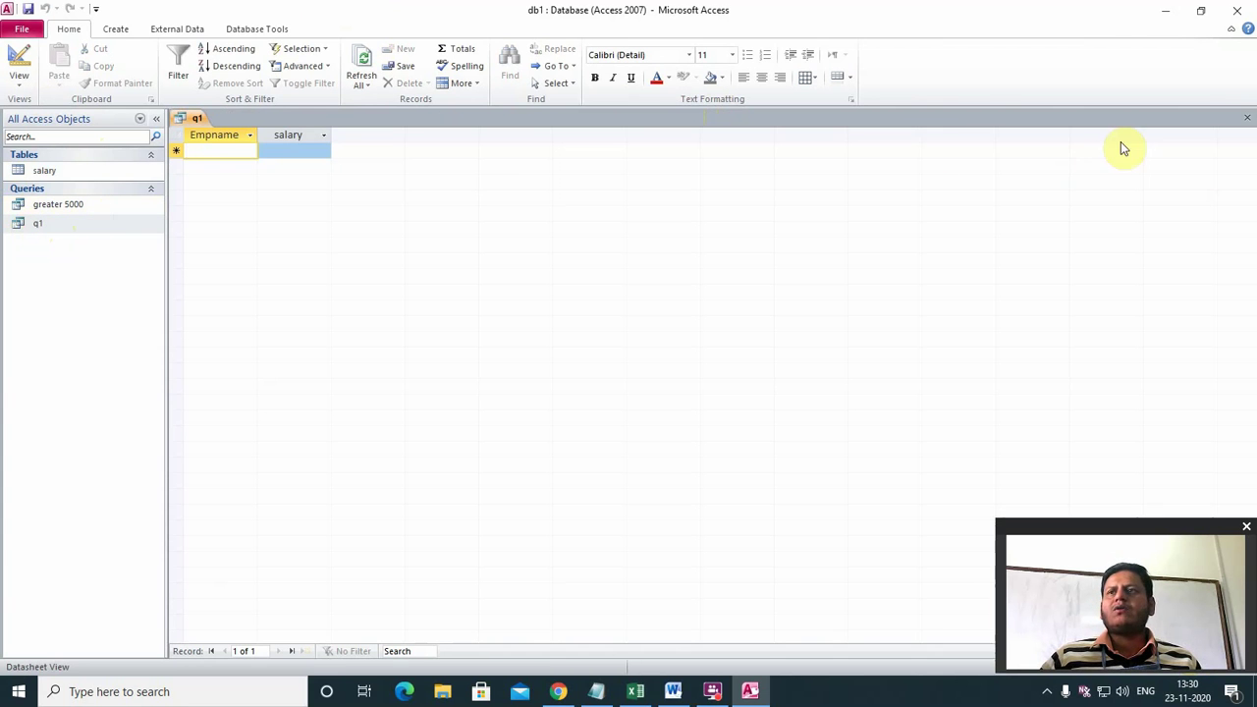
{"action": "left_click", "coordinate": [1248, 117]}
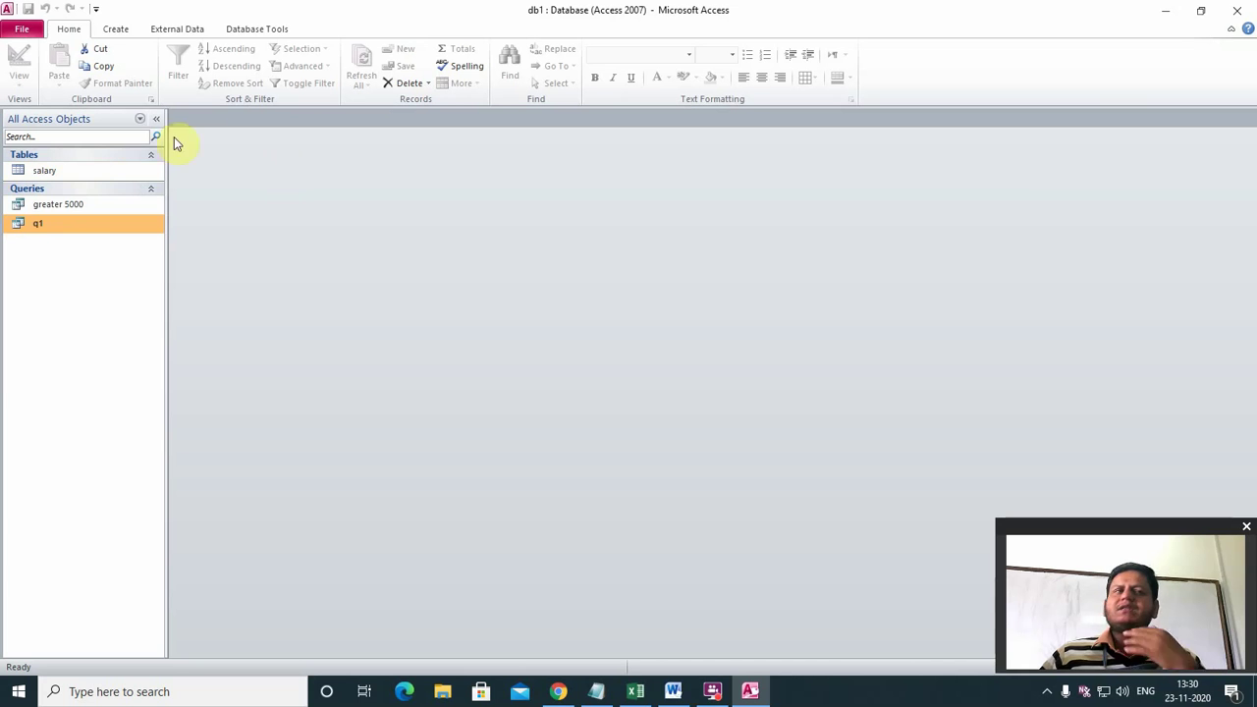
Open the q1 query in Design View and clear the existing Empname criteria
{"action": "right_click", "coordinate": [51, 234]}
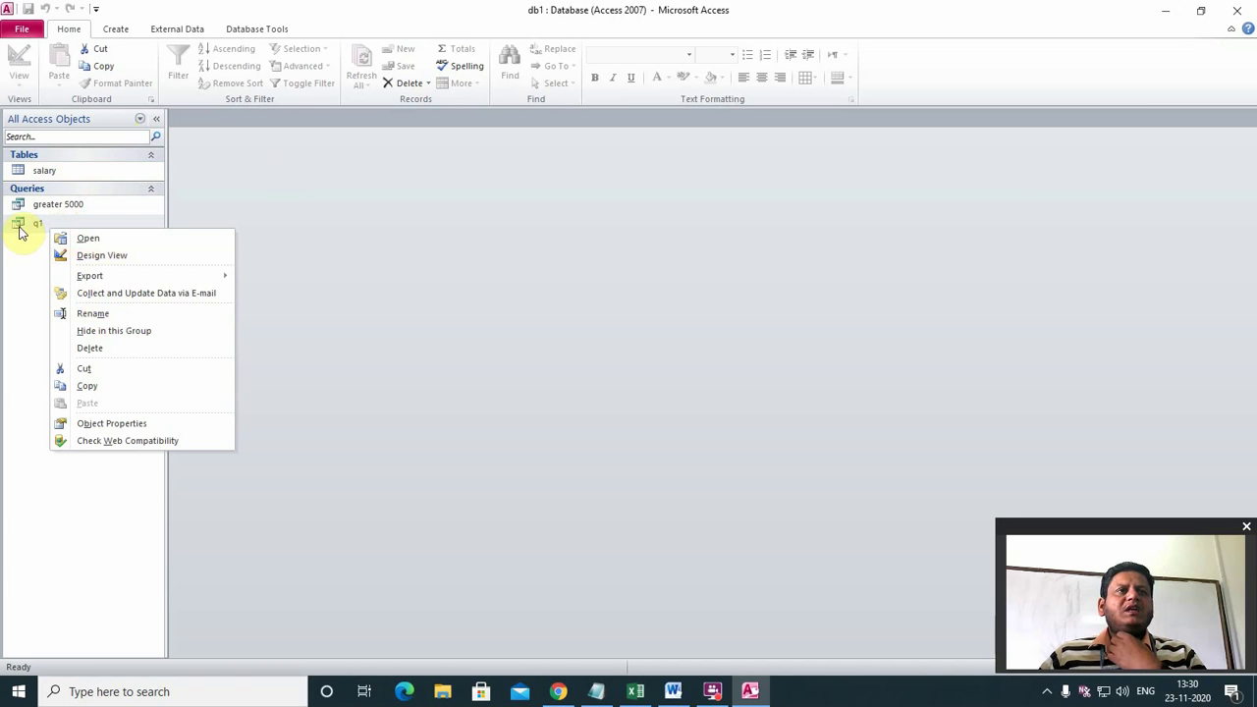
{"action": "right_click", "coordinate": [23, 225]}
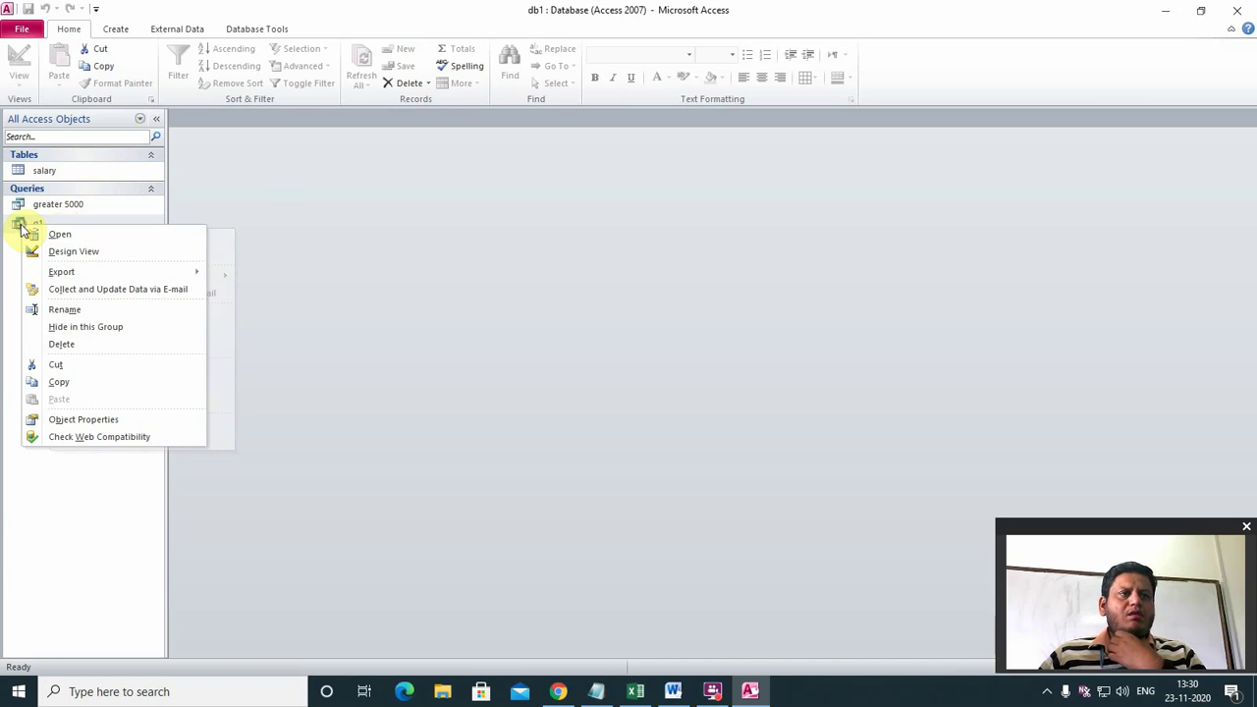
{"action": "left_click", "coordinate": [76, 255]}
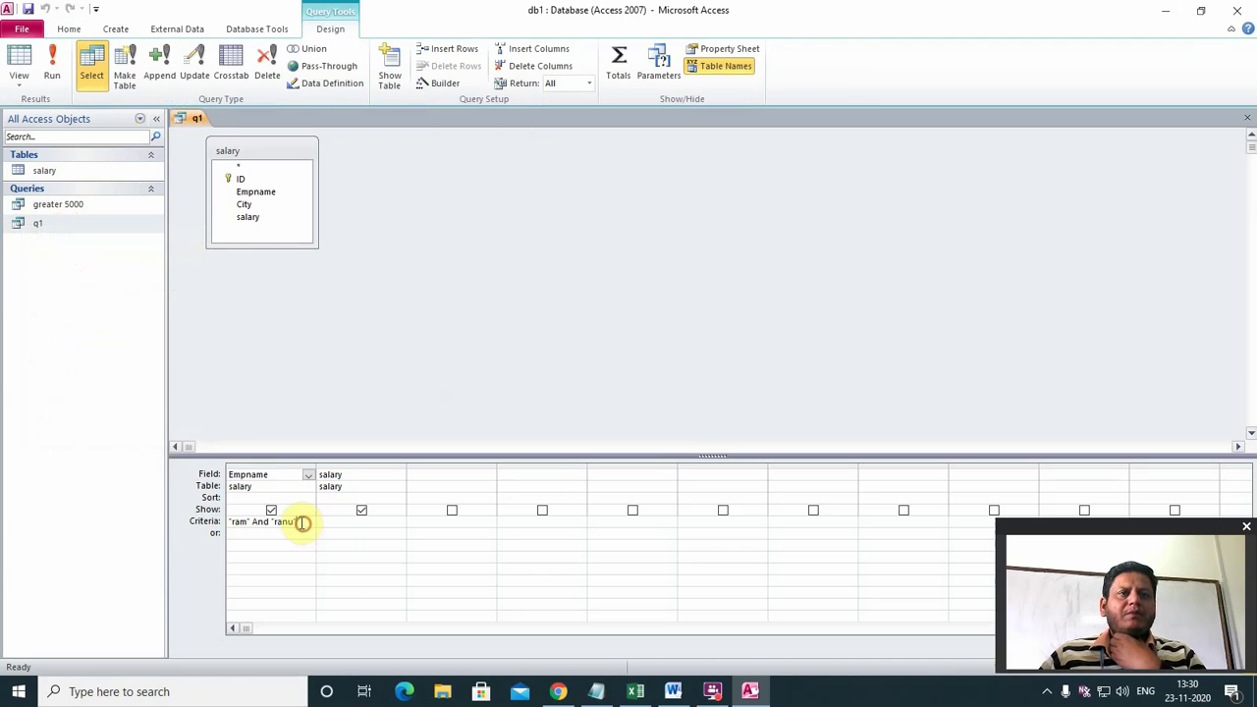
{"action": "left_click_drag", "start_coordinate": [300, 522], "coordinate": [186, 520]}
{"action": "key", "text": "Delete"}
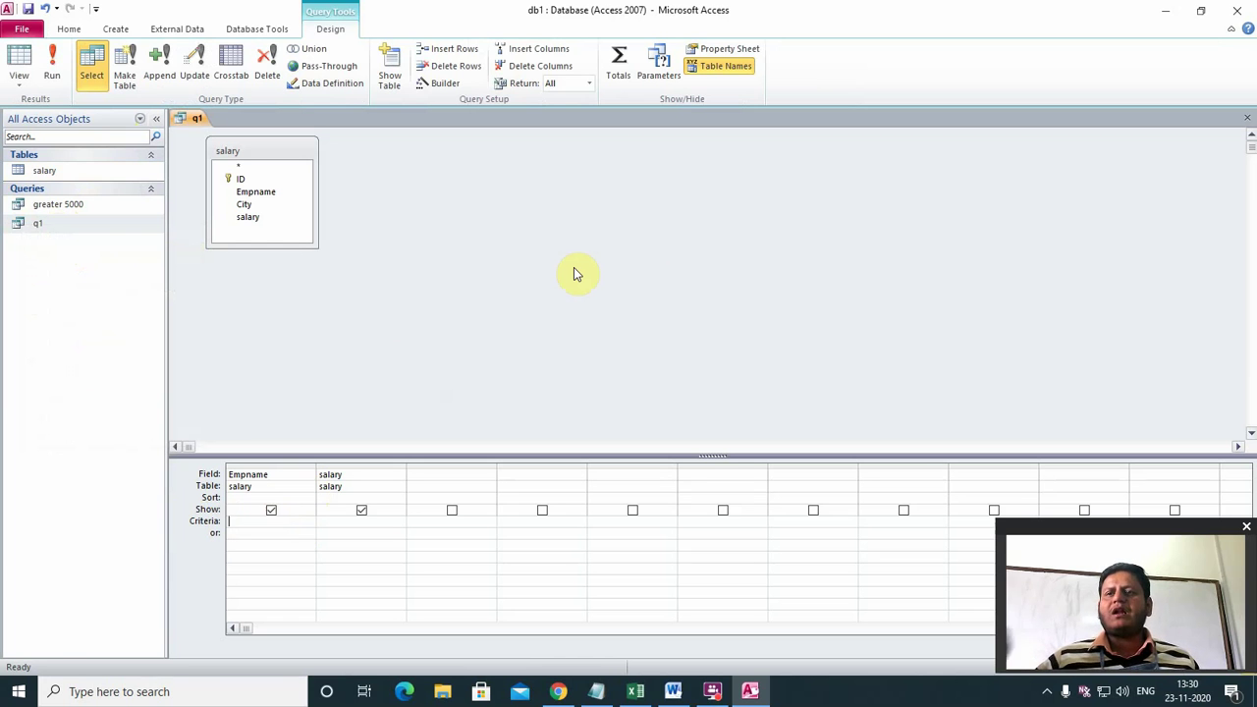
Set the Empname criteria to the newly added employee's combined name Or the name in salary record 8, and run the query
{"action": "type", "text": "ram"}
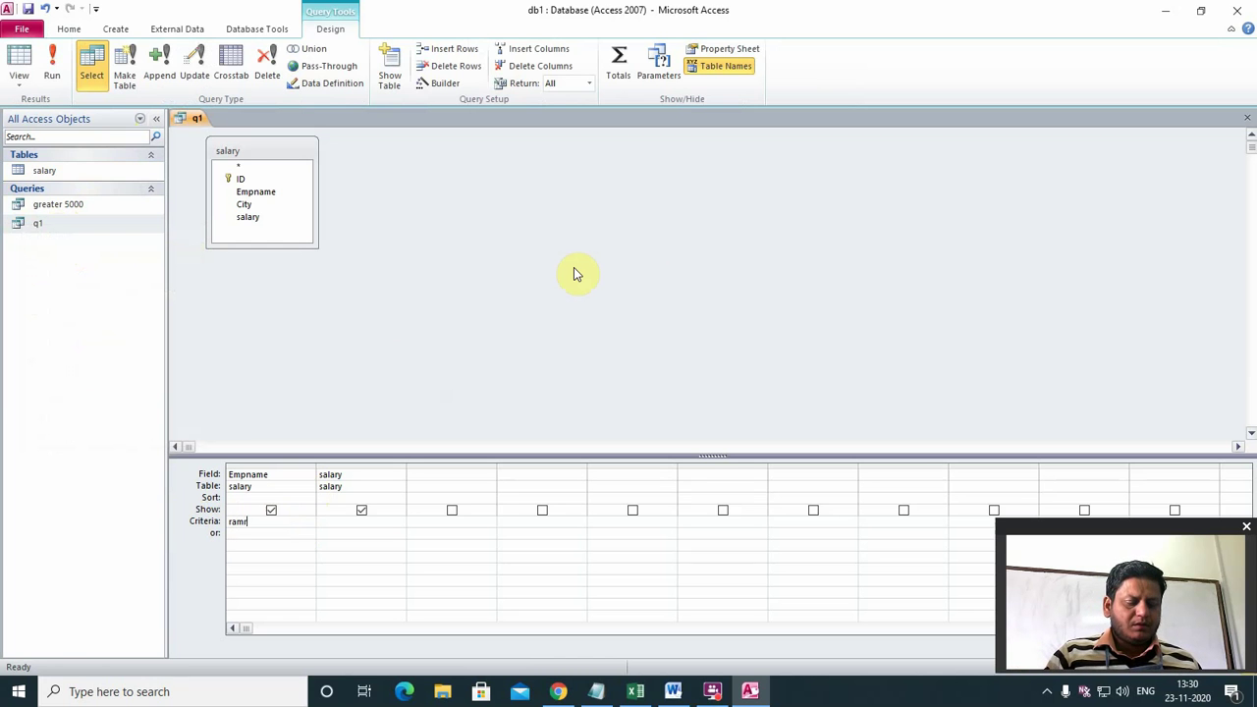
{"action": "type", "text": "ranu"}
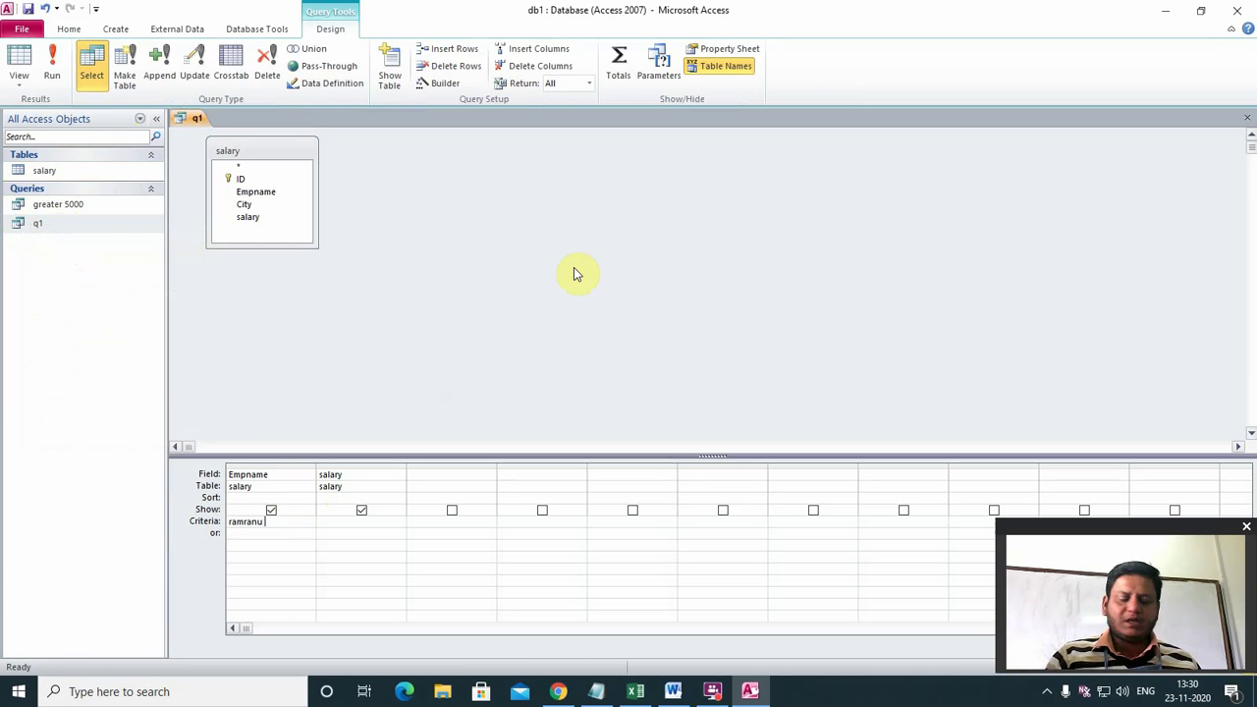
{"action": "type", "text": " or om"}
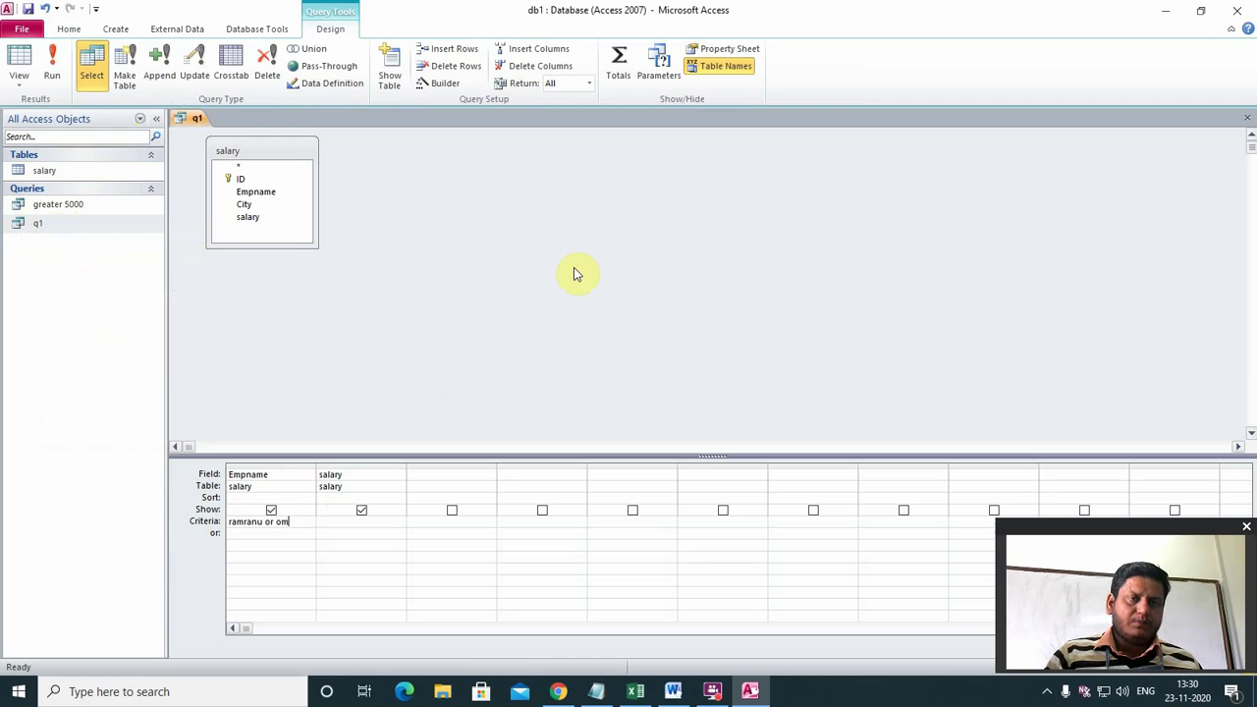
{"action": "left_click", "coordinate": [324, 564]}
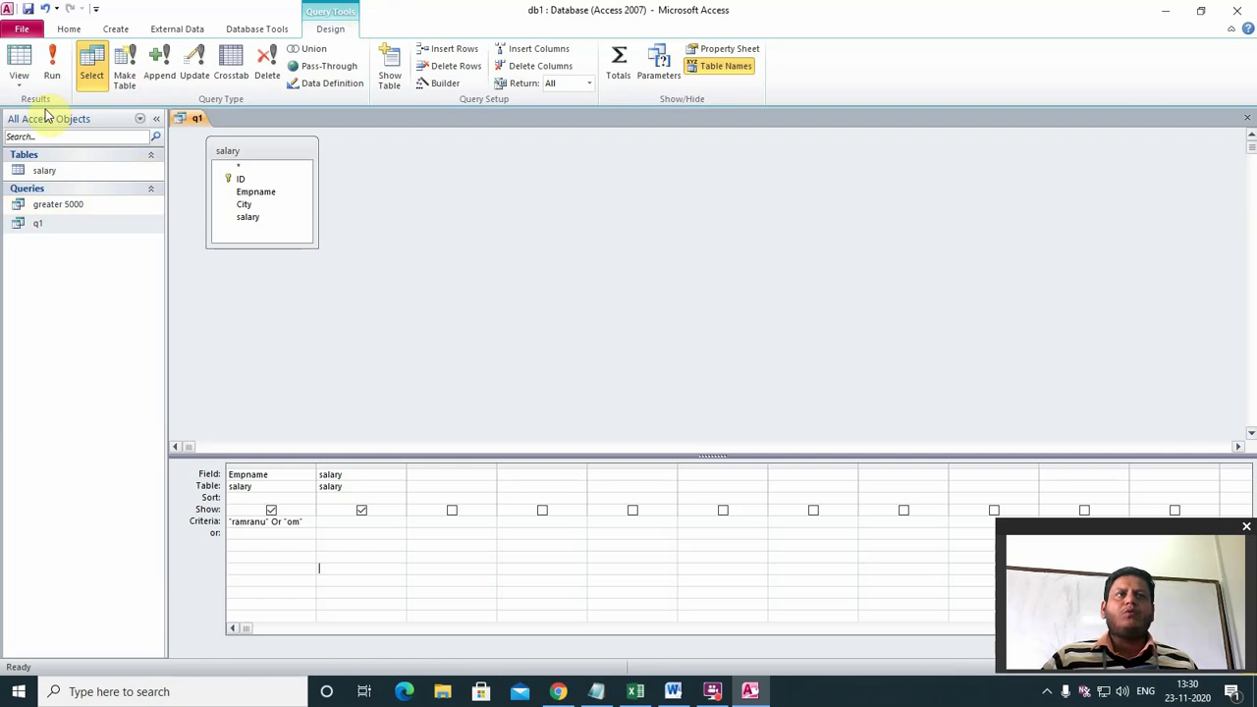
{"action": "left_click", "coordinate": [52, 63]}
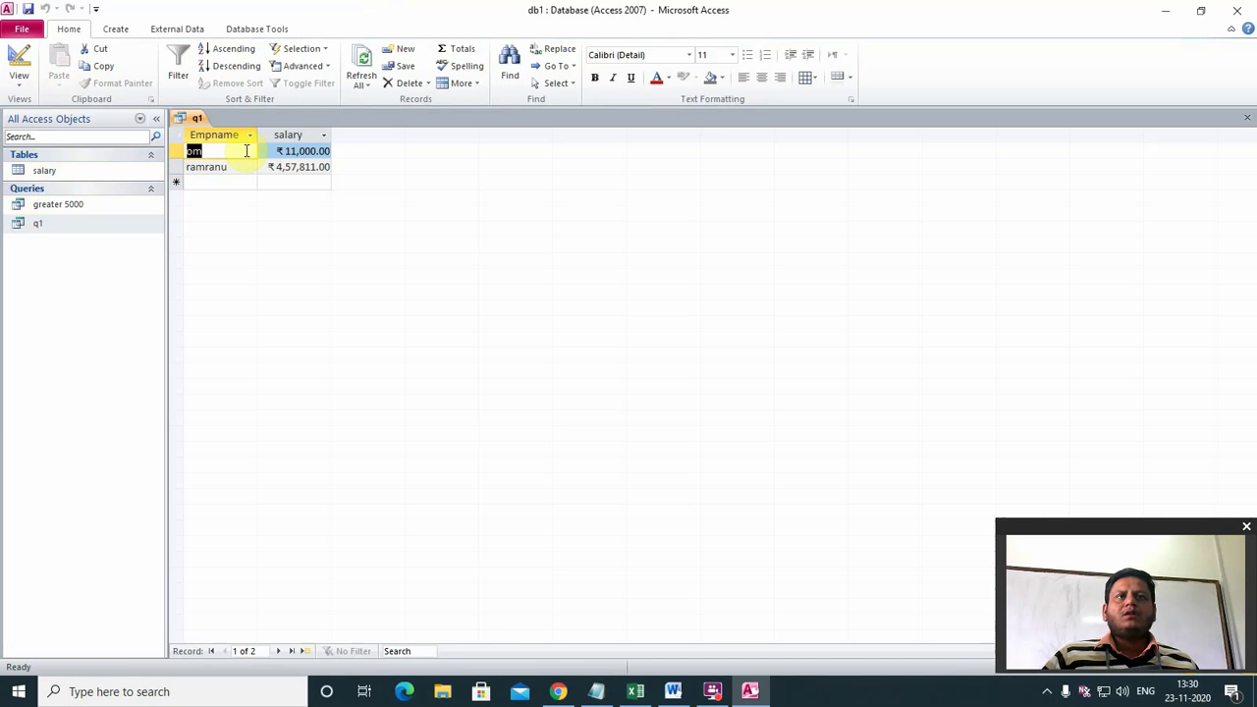